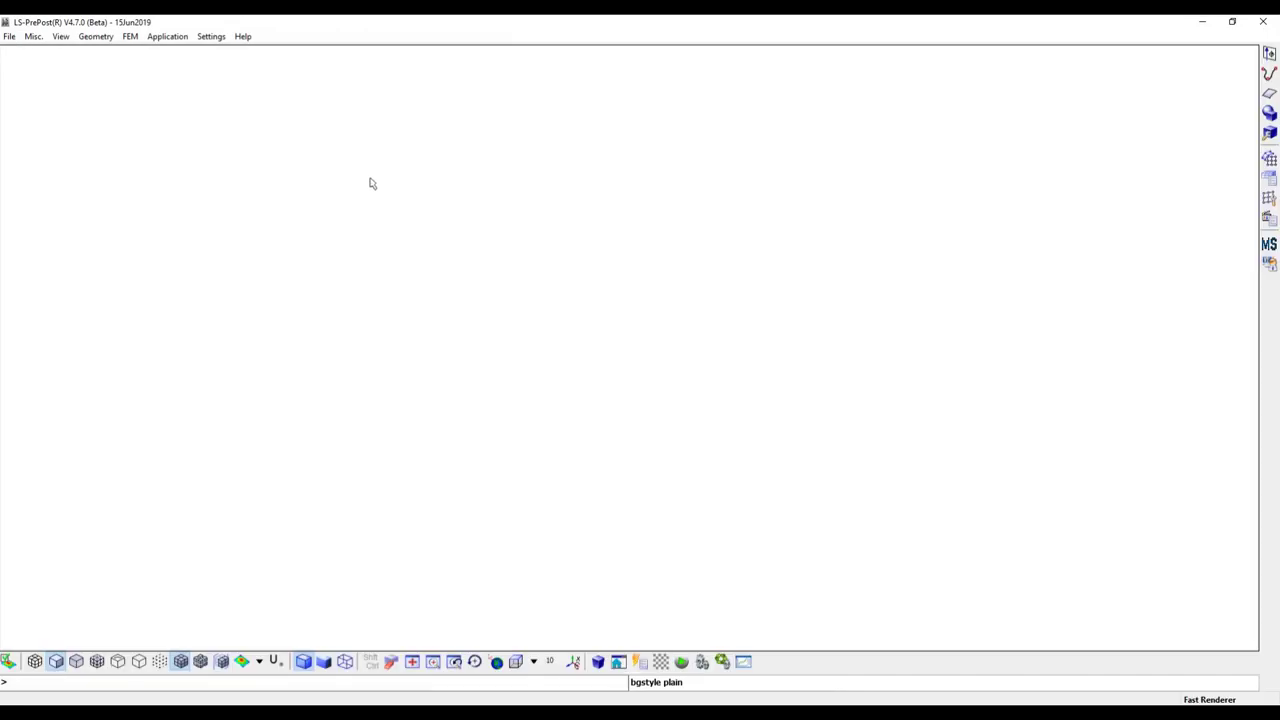
- Start a 4N Shell shape mesh with corners (100,0,0), (100,100,0) and (0,100,0)
left_click(130, 37)
mouse_move(171, 54)
left_click(296, 55)
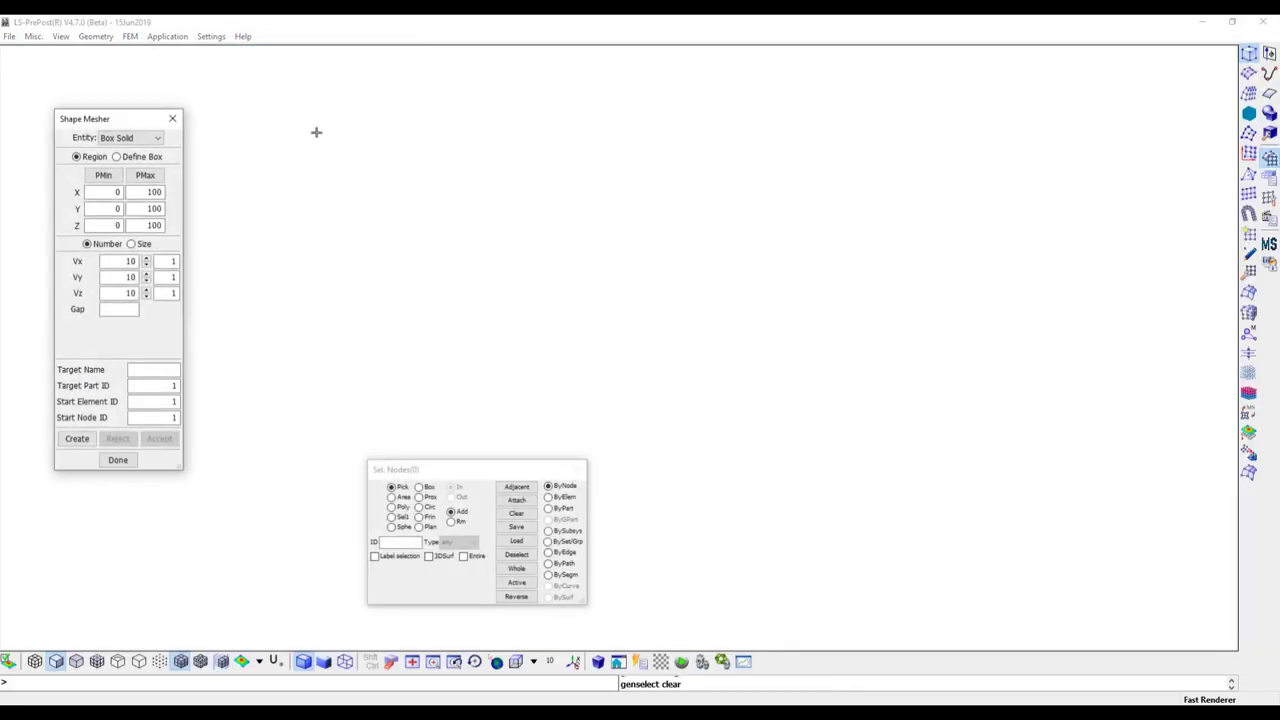
left_click(158, 138)
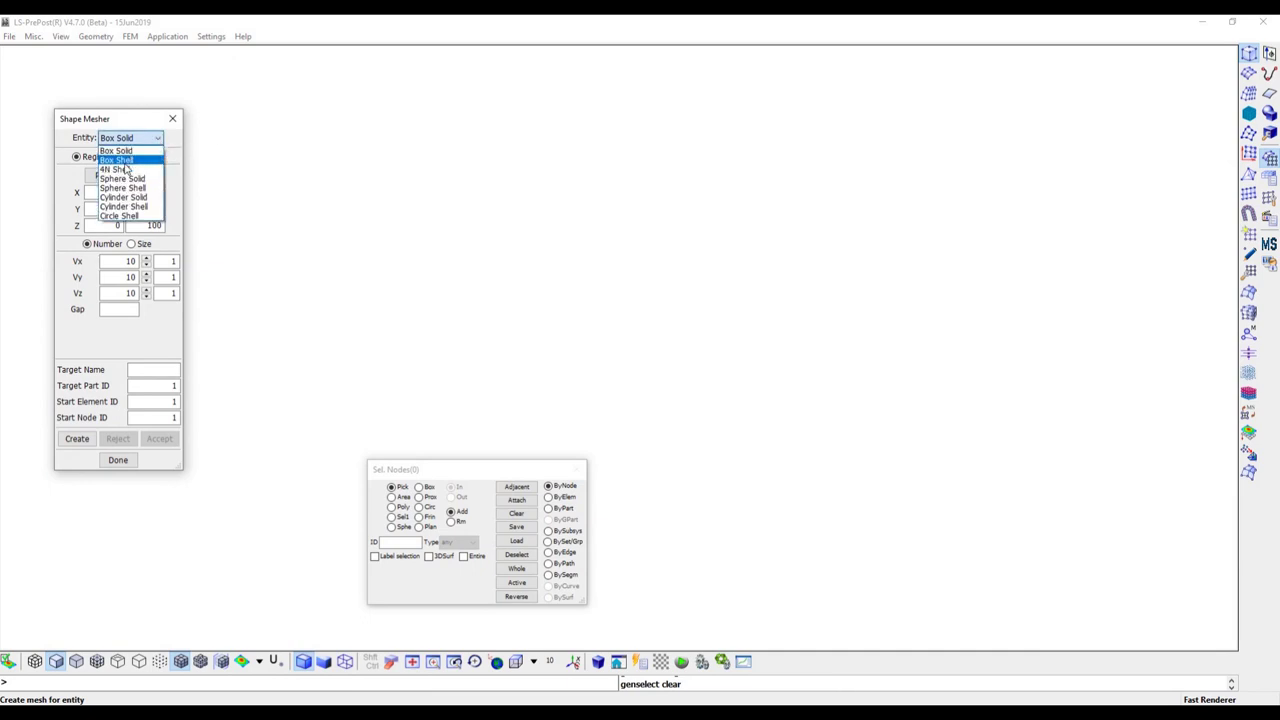
left_click(124, 175)
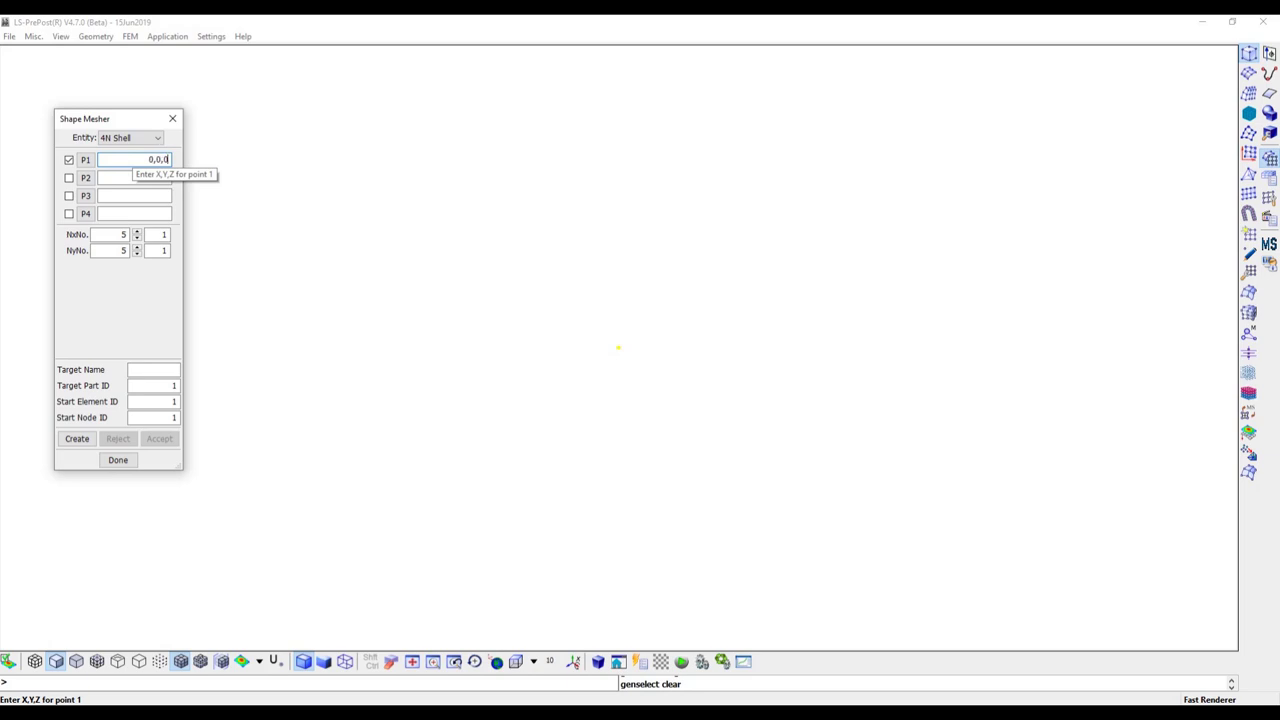
left_click(135, 177)
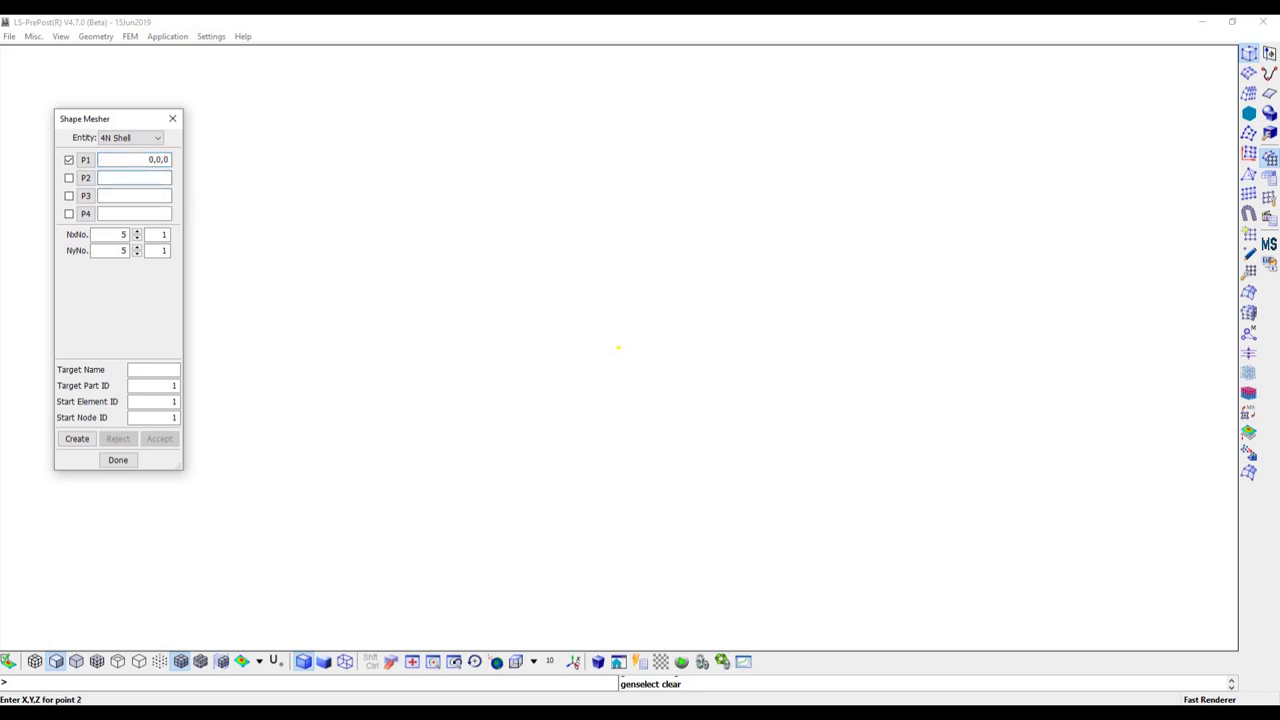
type("100,0,0")
key("Return")
type("100,100,0")
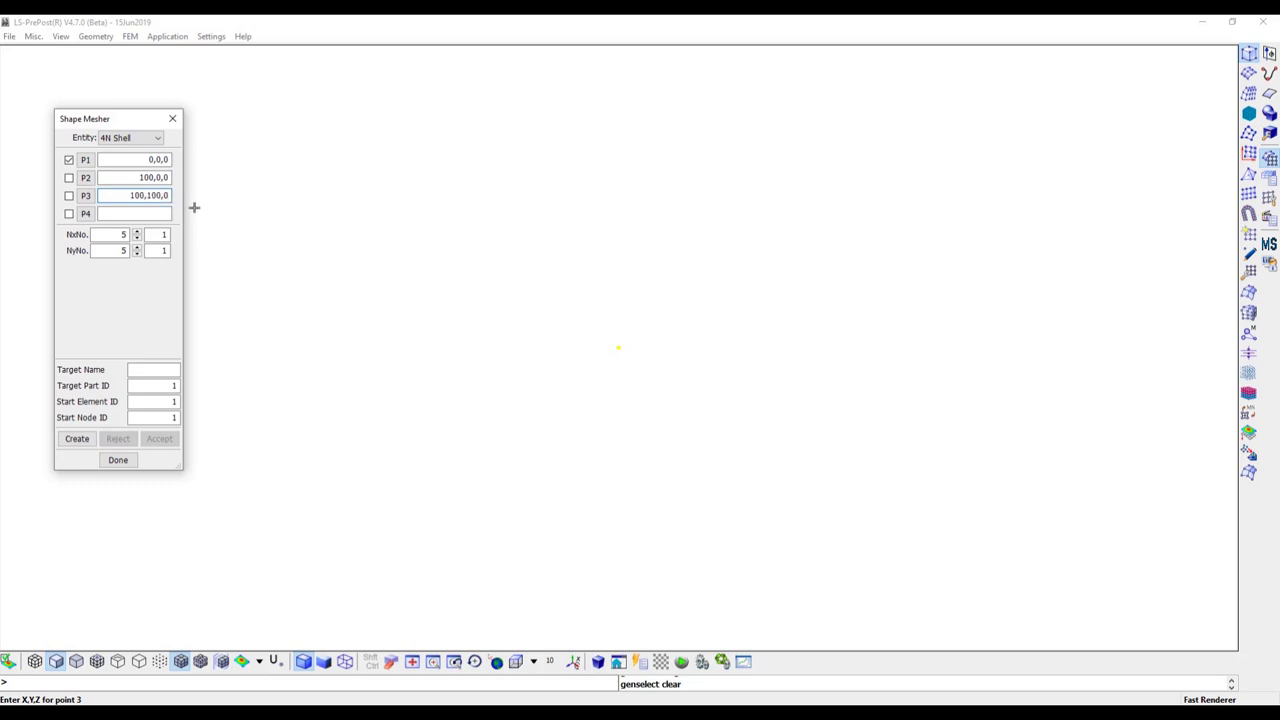
left_click(164, 212)
type("0,100,0")
- Set 25 elements along X and Y, name the part Plate, and generate the mesh
left_click(115, 234)
type("2")
left_click(122, 250)
left_click(152, 369)
type("Plate")
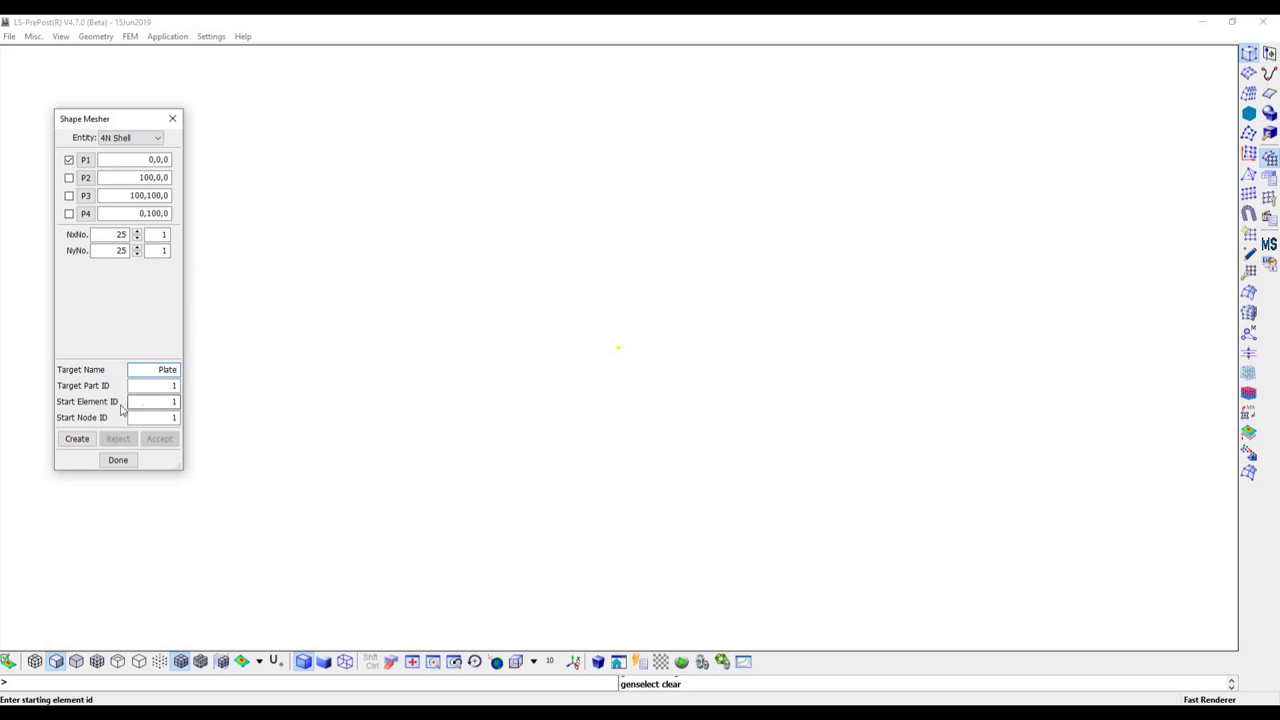
left_click(78, 440)
- Accept the plate mesh and switch to a Sphere Shell with density 10
left_click(160, 440)
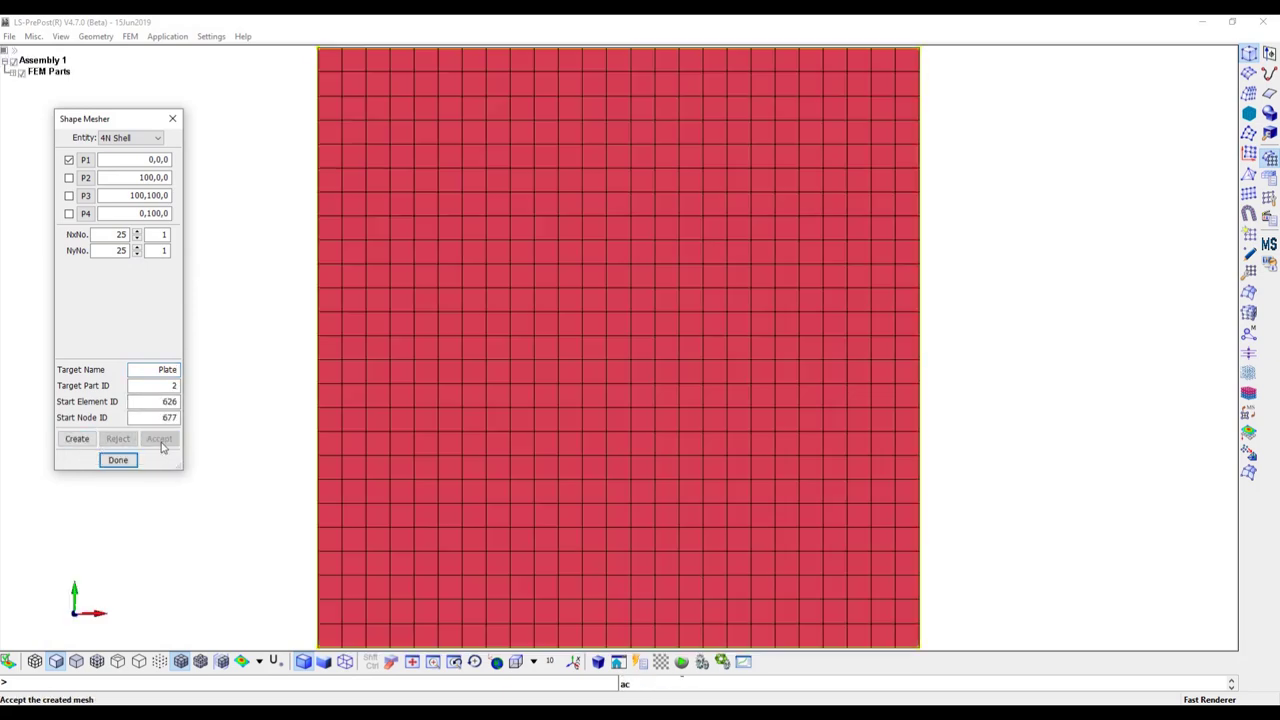
left_click(155, 138)
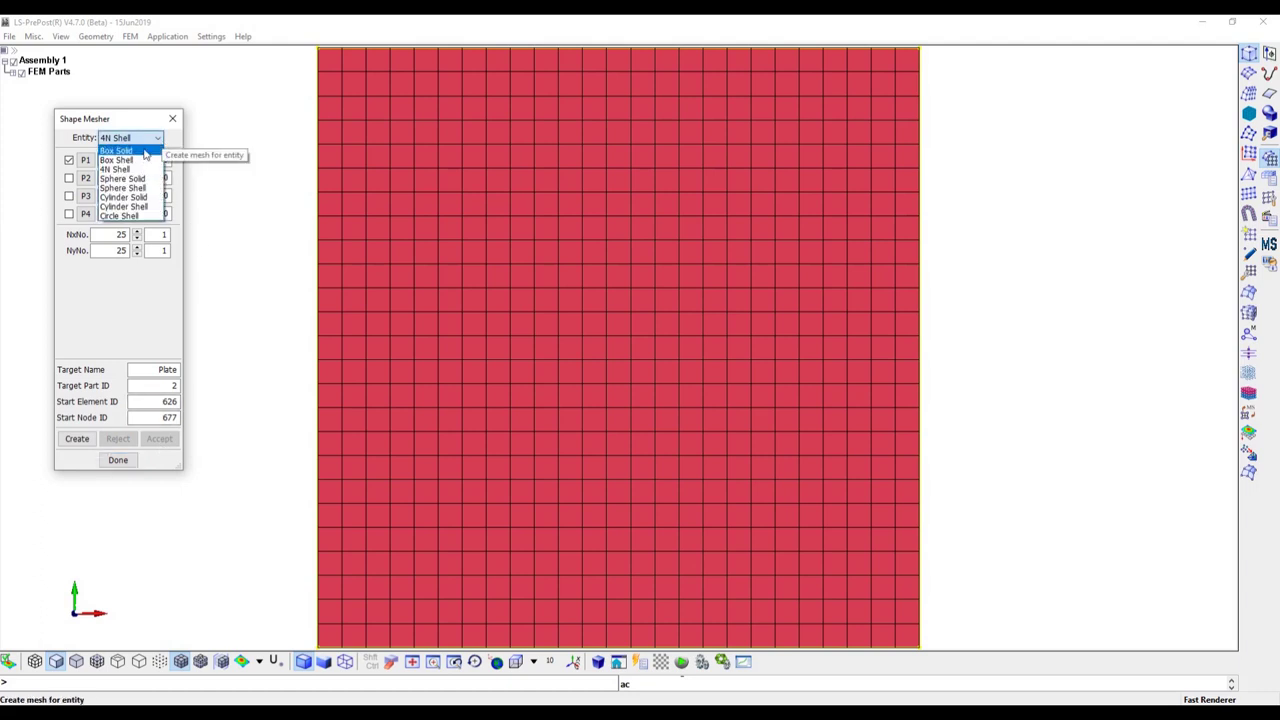
left_click(122, 188)
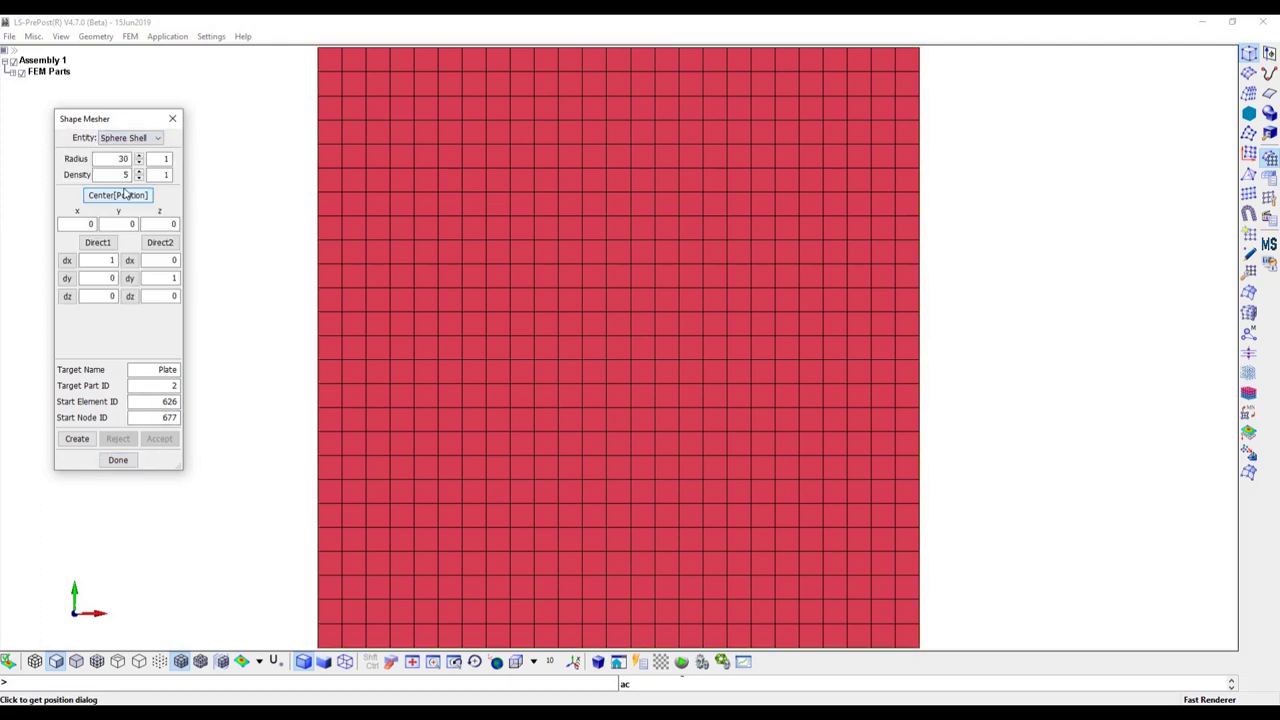
double_click(117, 172)
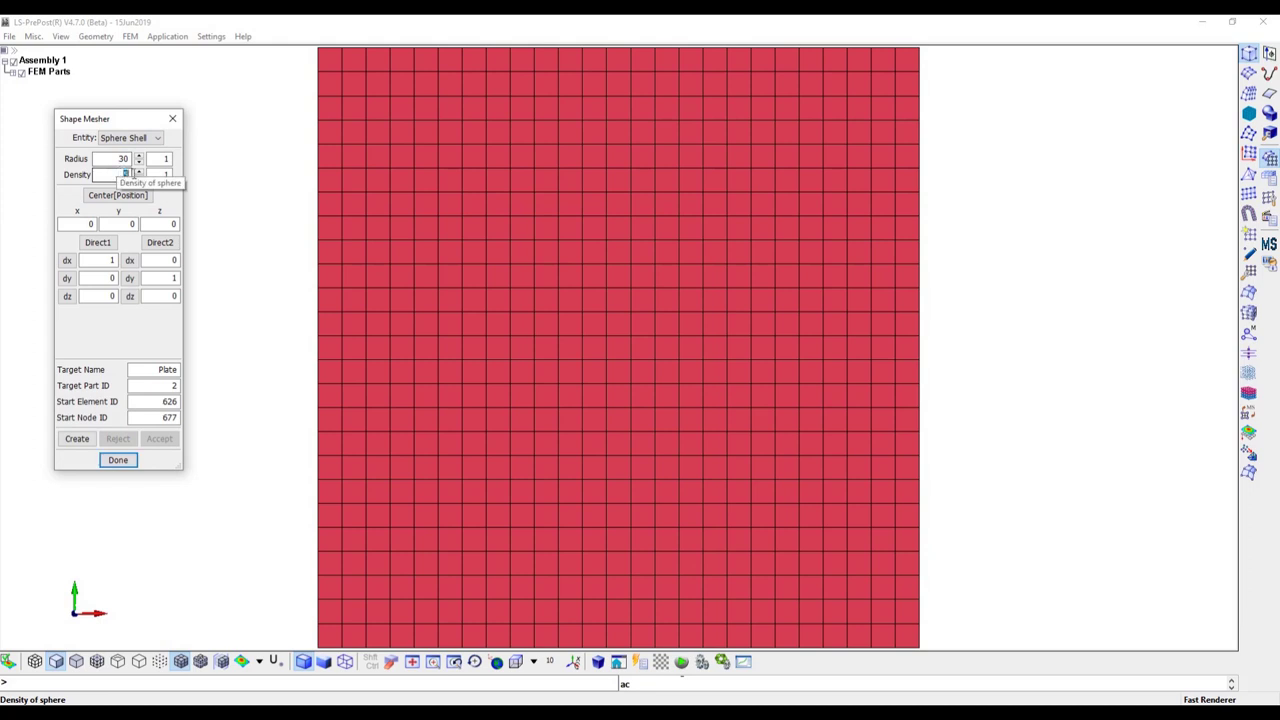
type("10")
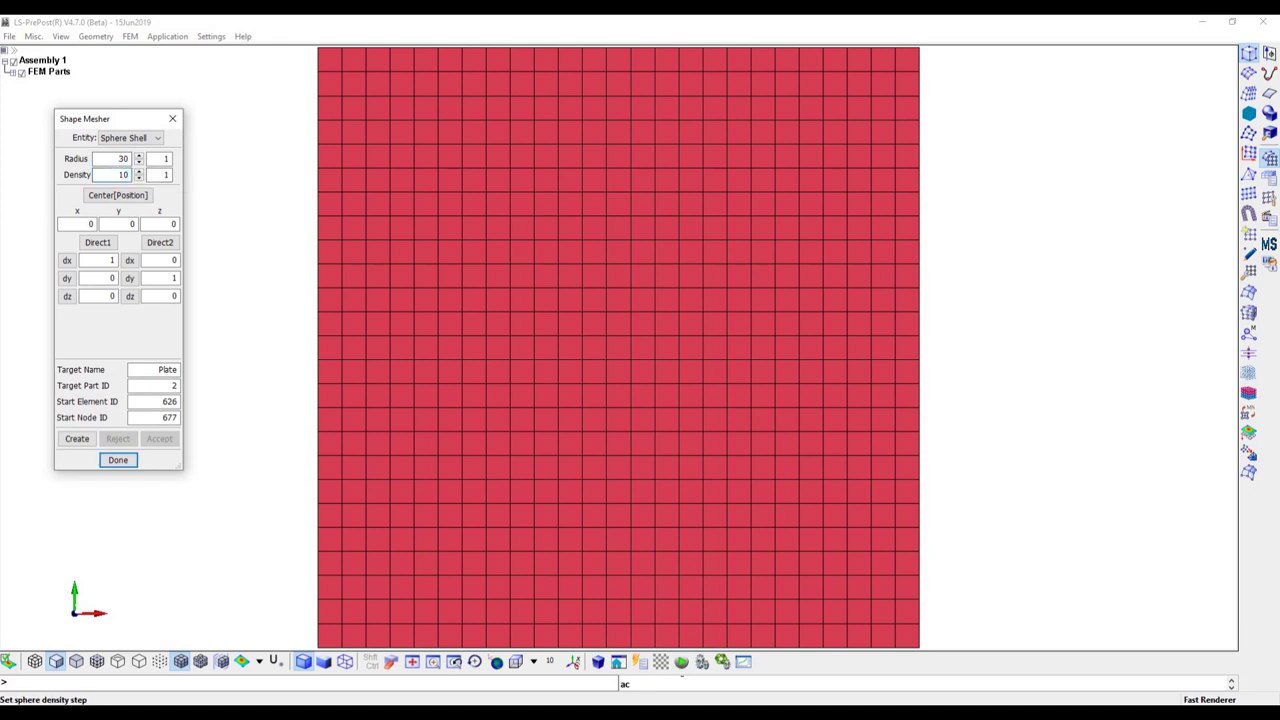
- Centre the sphere at (50, 50, 35) and name the new part Ball
left_click(87, 223)
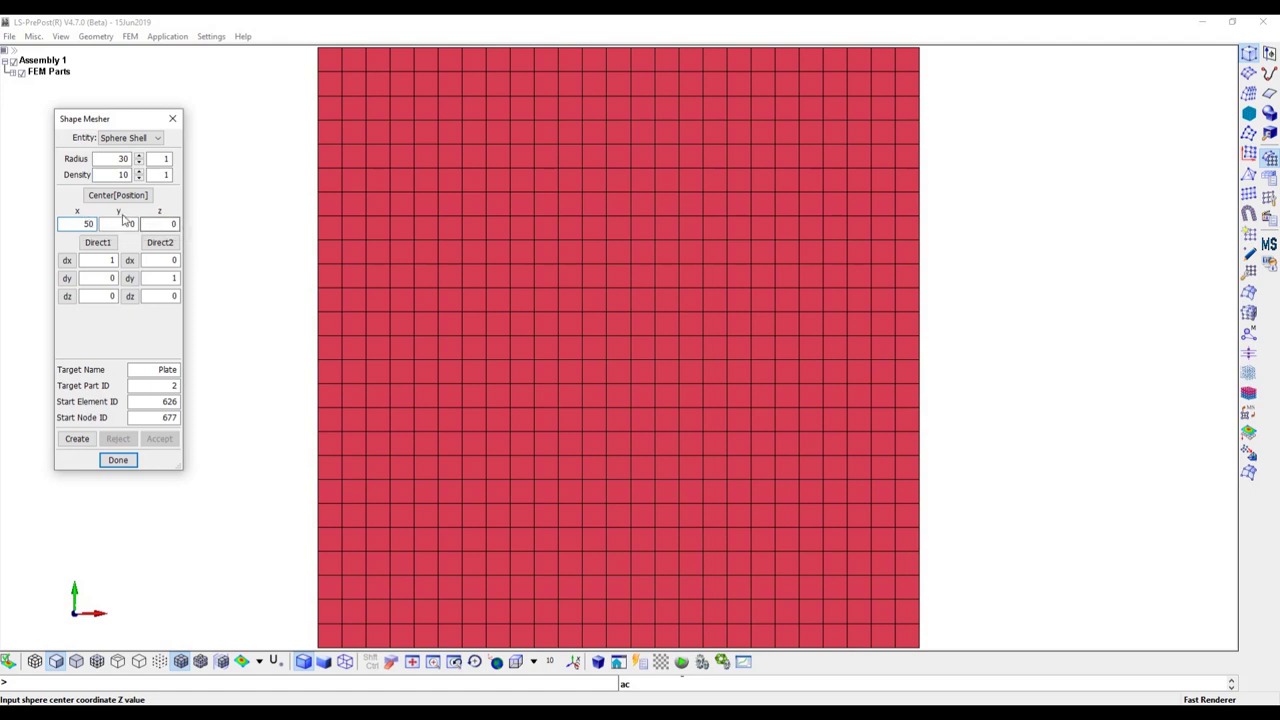
left_click(121, 224)
type("50")
double_click(164, 224)
type("35")
key("Tab")
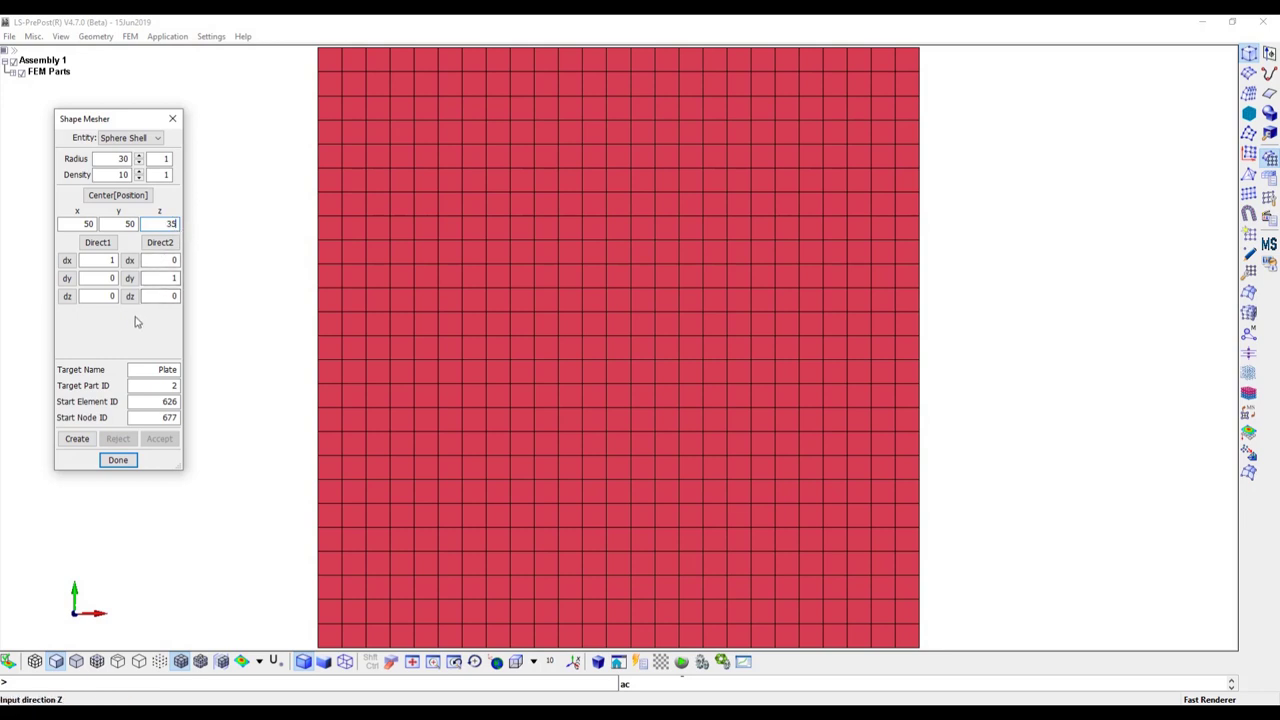
key("Tab")
key("Tab")
double_click(163, 369)
type("Ball")
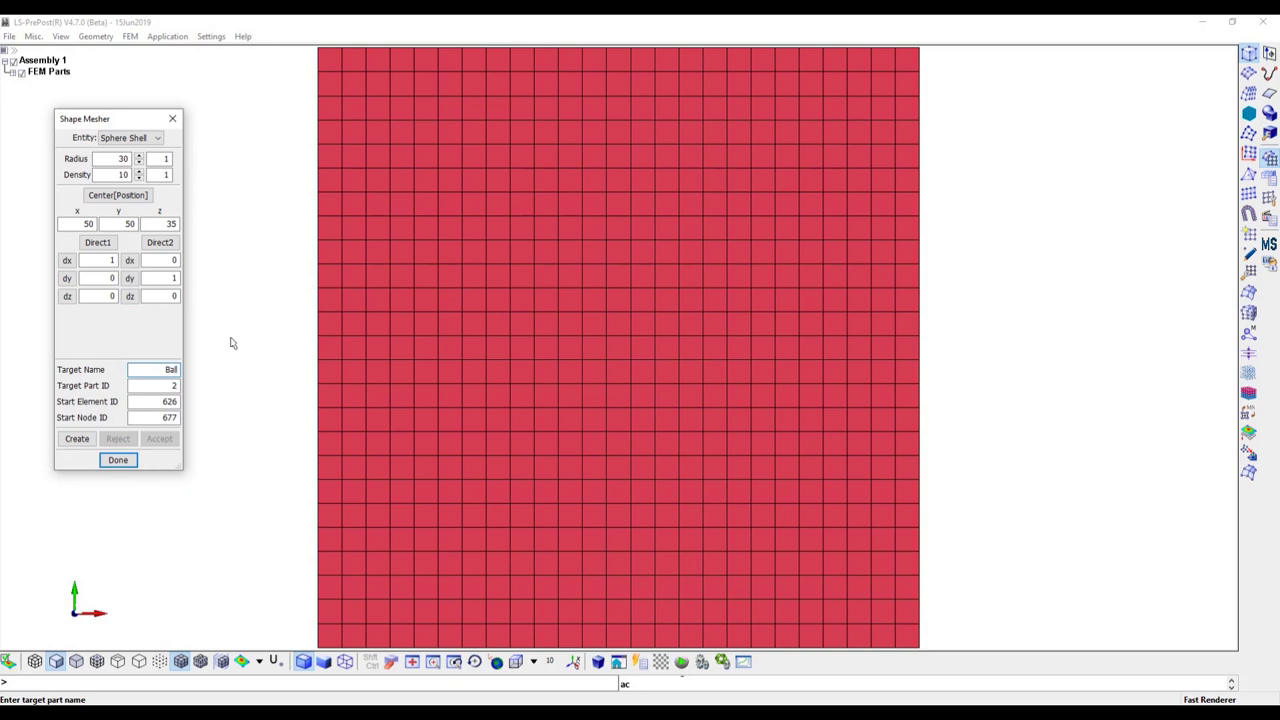
- Generate and accept the Ball sphere mesh, then close the Shape Mesher
left_click(77, 438)
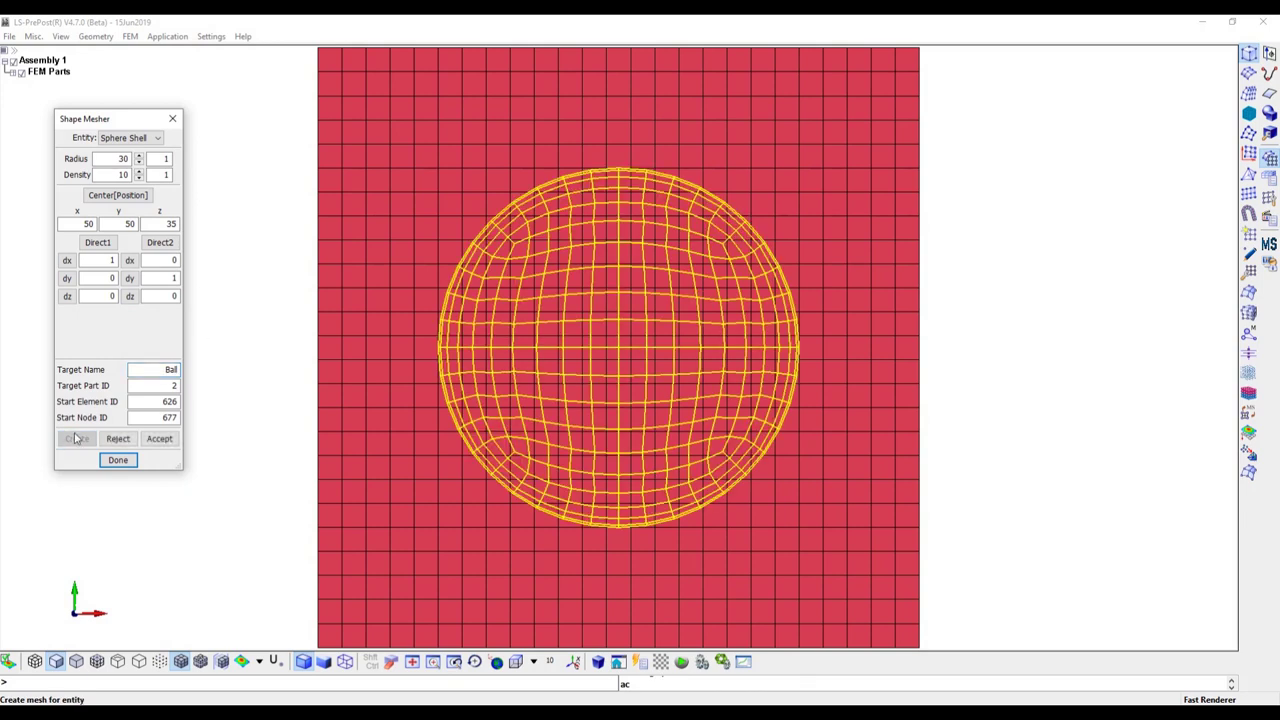
left_click(159, 440)
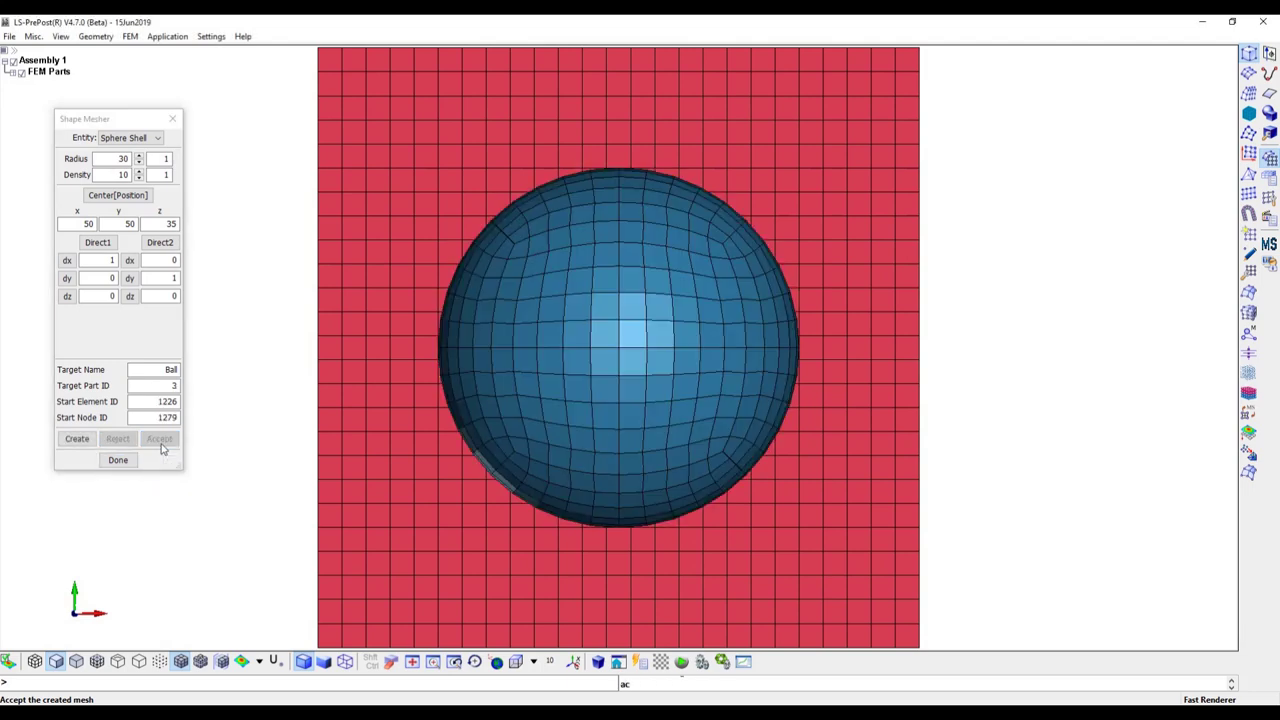
left_click(117, 459)
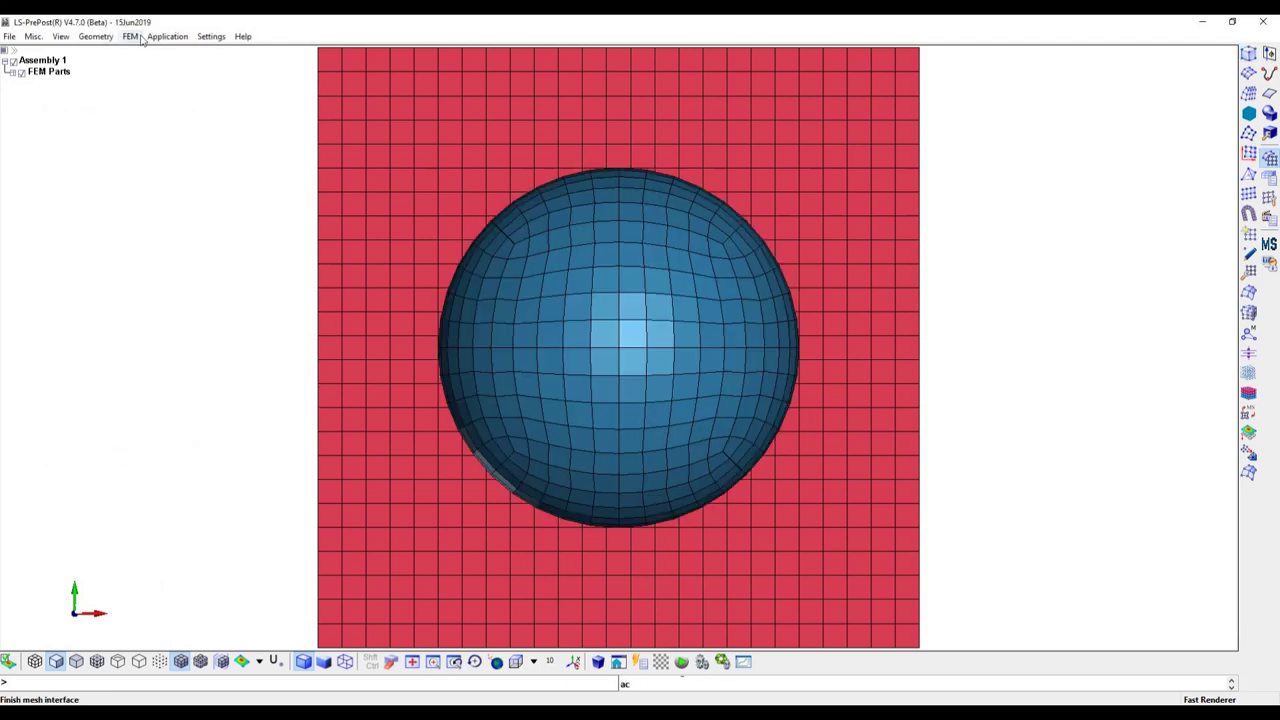
- Open the Boundary Spc creation form in Cre mode from Create Entity
scroll(470, 245, "down", 1)
scroll(470, 245, "down", 1)
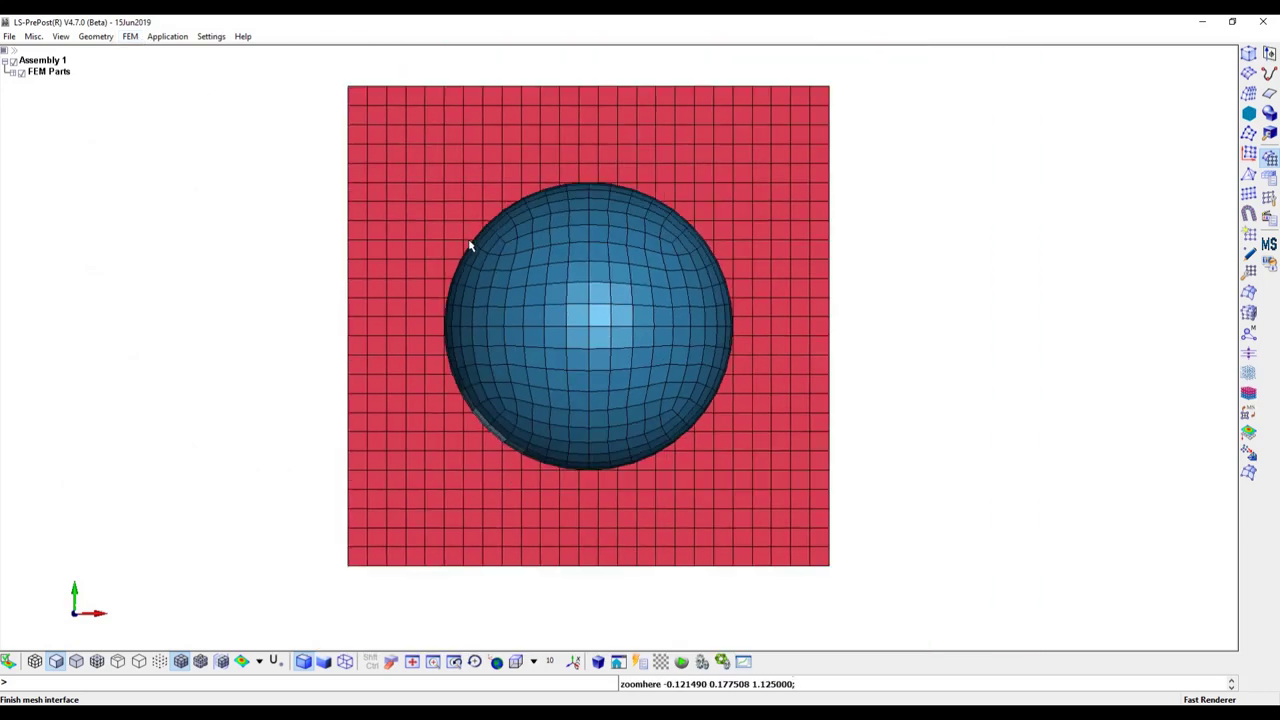
middle_click_drag(470, 245, 604, 273)
left_click(130, 36)
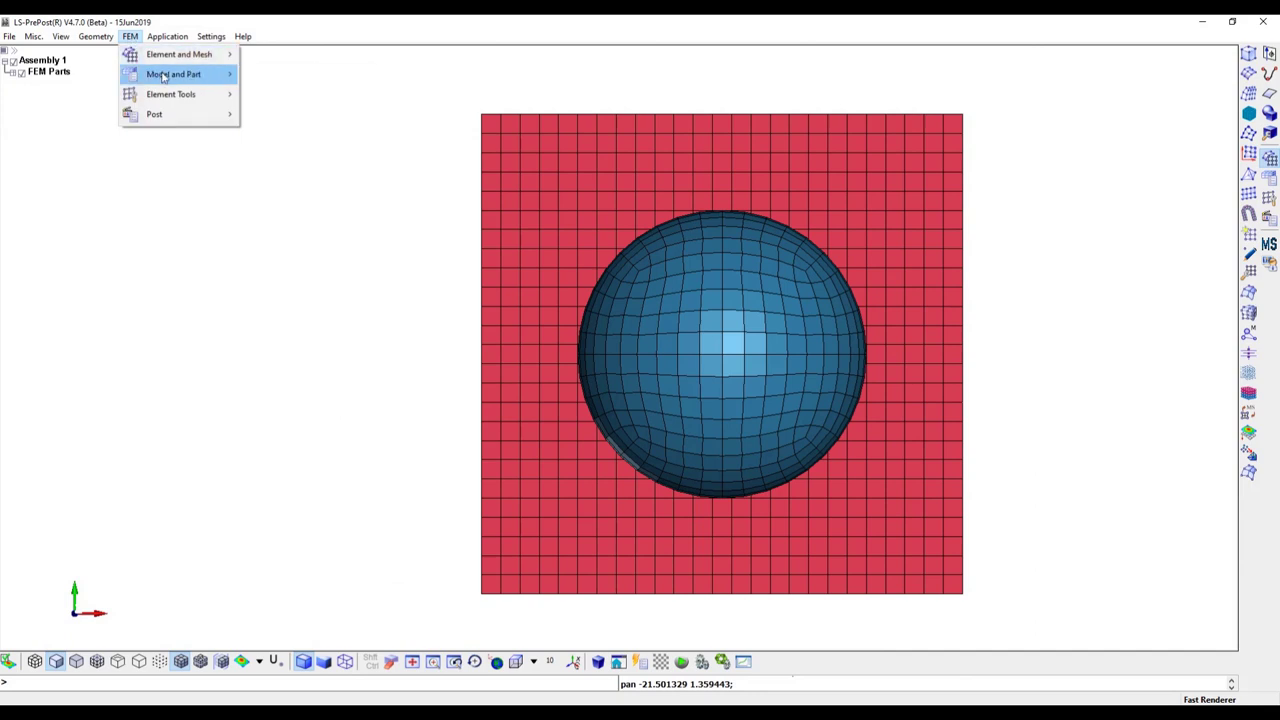
mouse_move(166, 76)
left_click(305, 114)
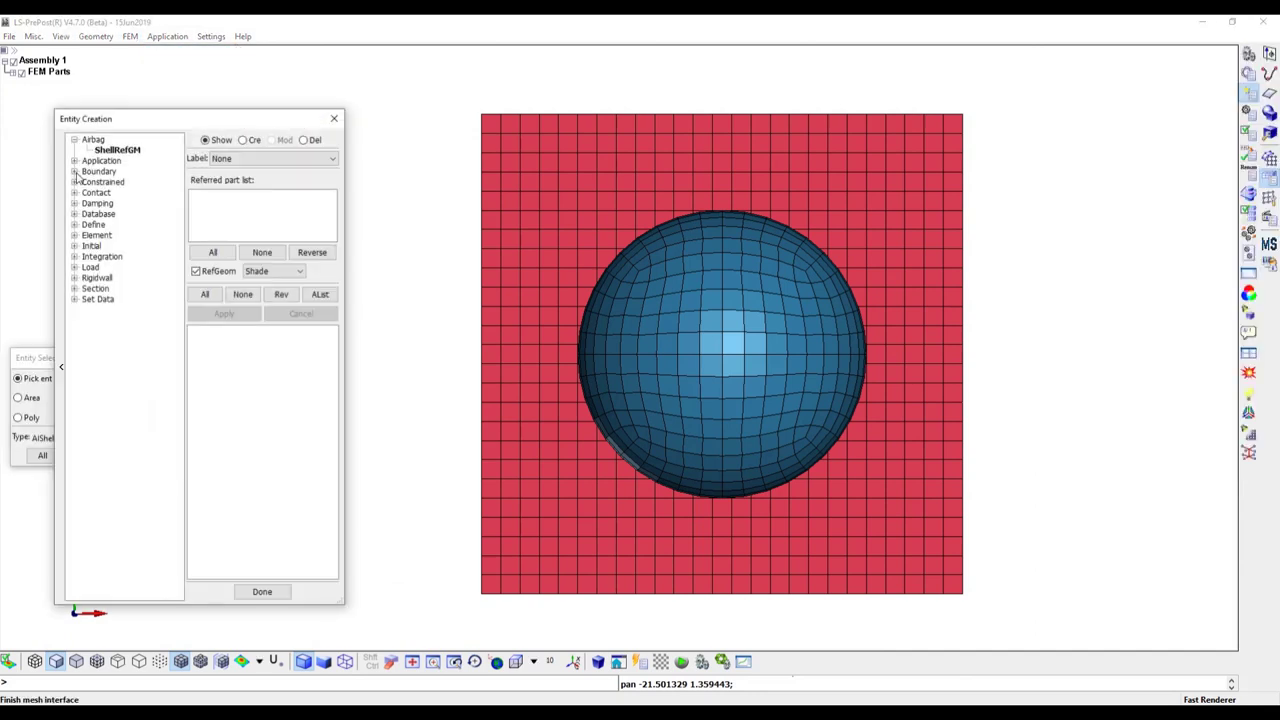
left_click(75, 172)
left_click(101, 182)
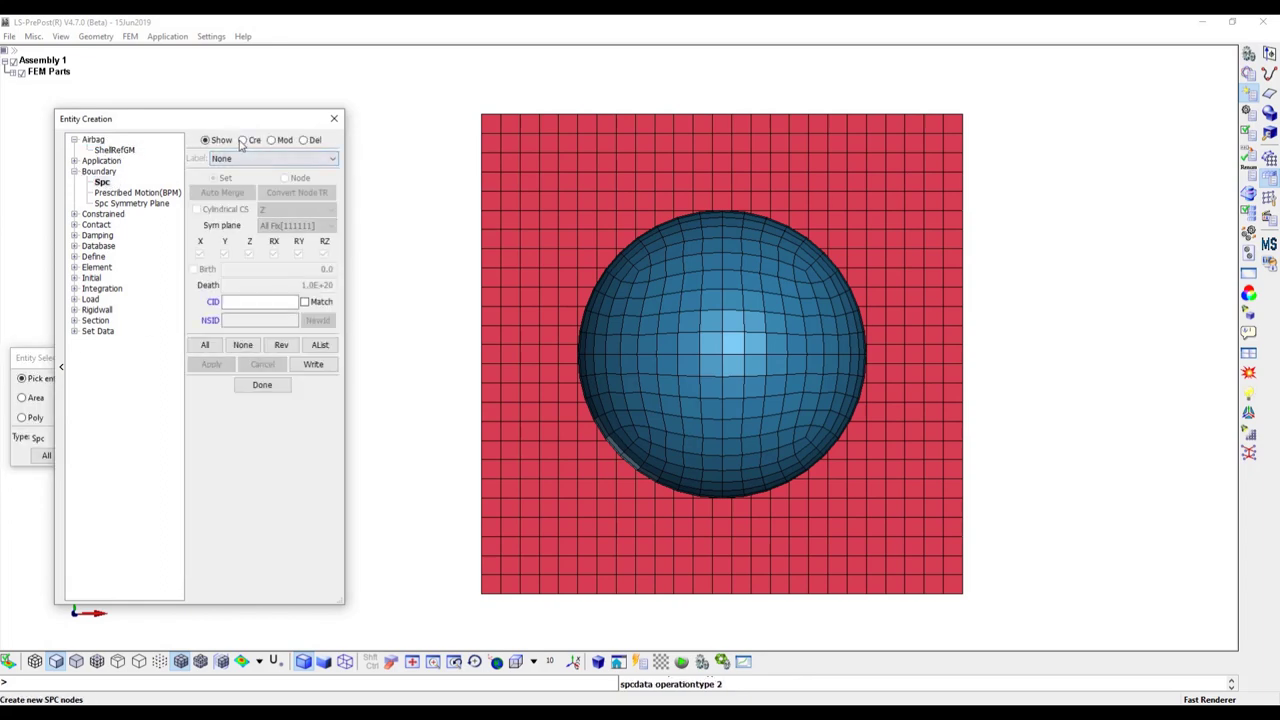
left_click(242, 140)
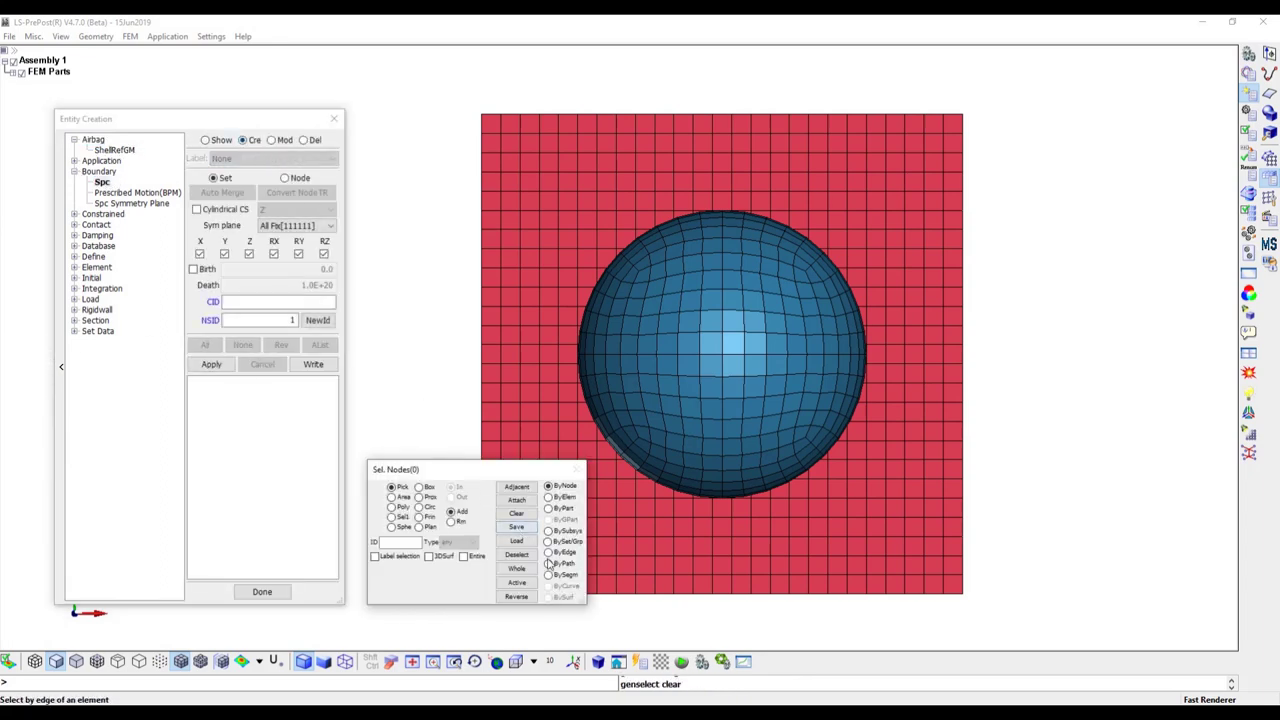
- Pick all plate perimeter nodes ByPath around the four corners and apply a fully fixed SPC
left_click(549, 566)
left_click_drag(509, 474, 367, 477)
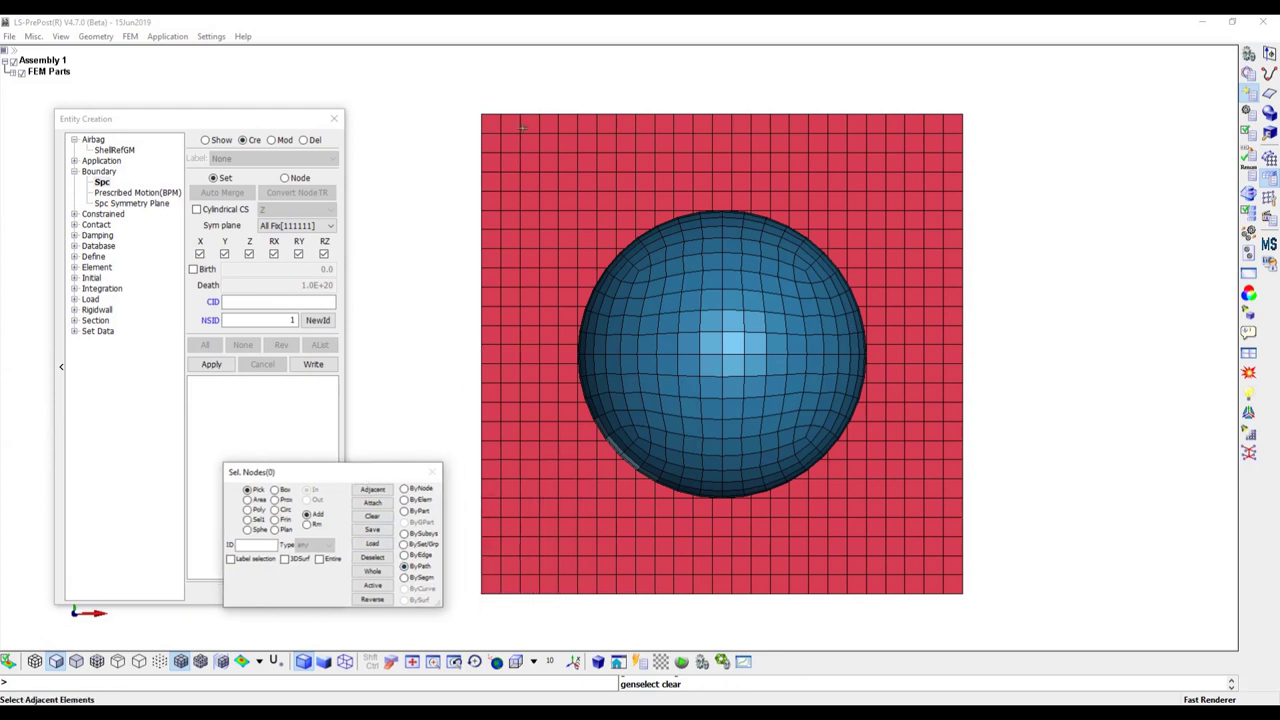
left_click(481, 115)
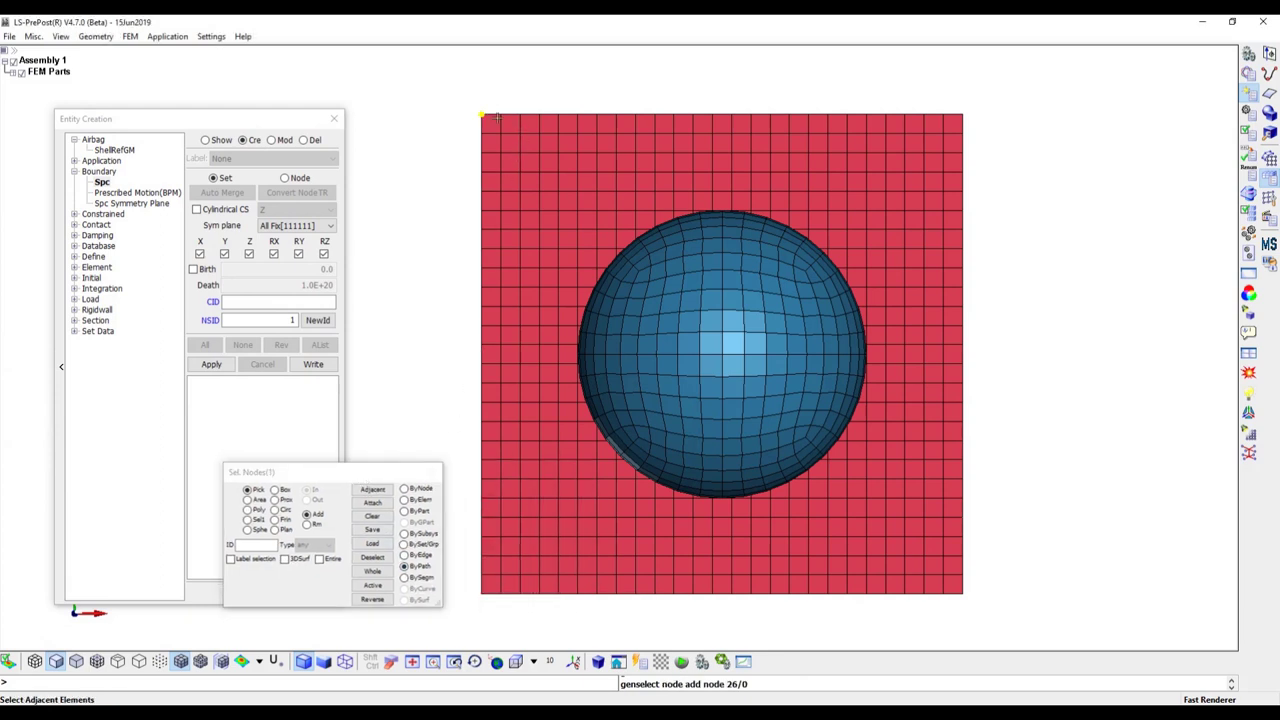
left_click(963, 114)
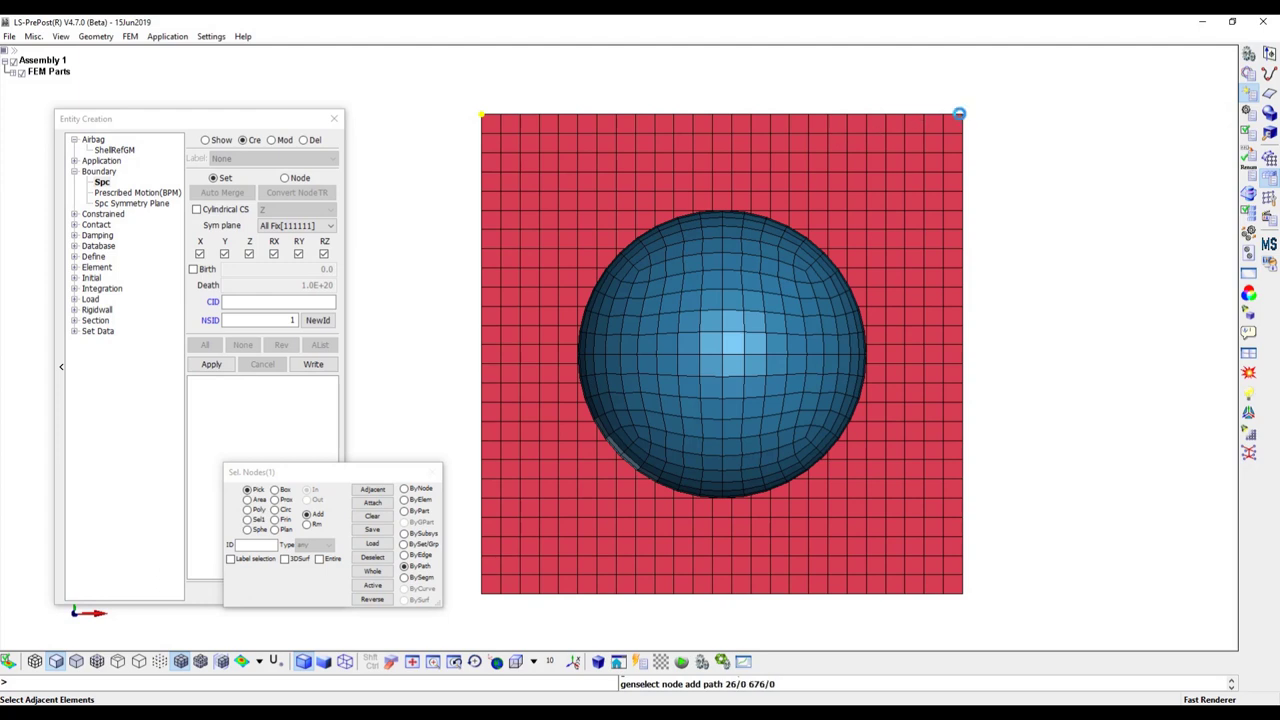
left_click(962, 594)
left_click(482, 595)
left_click(482, 117)
left_click(211, 366)
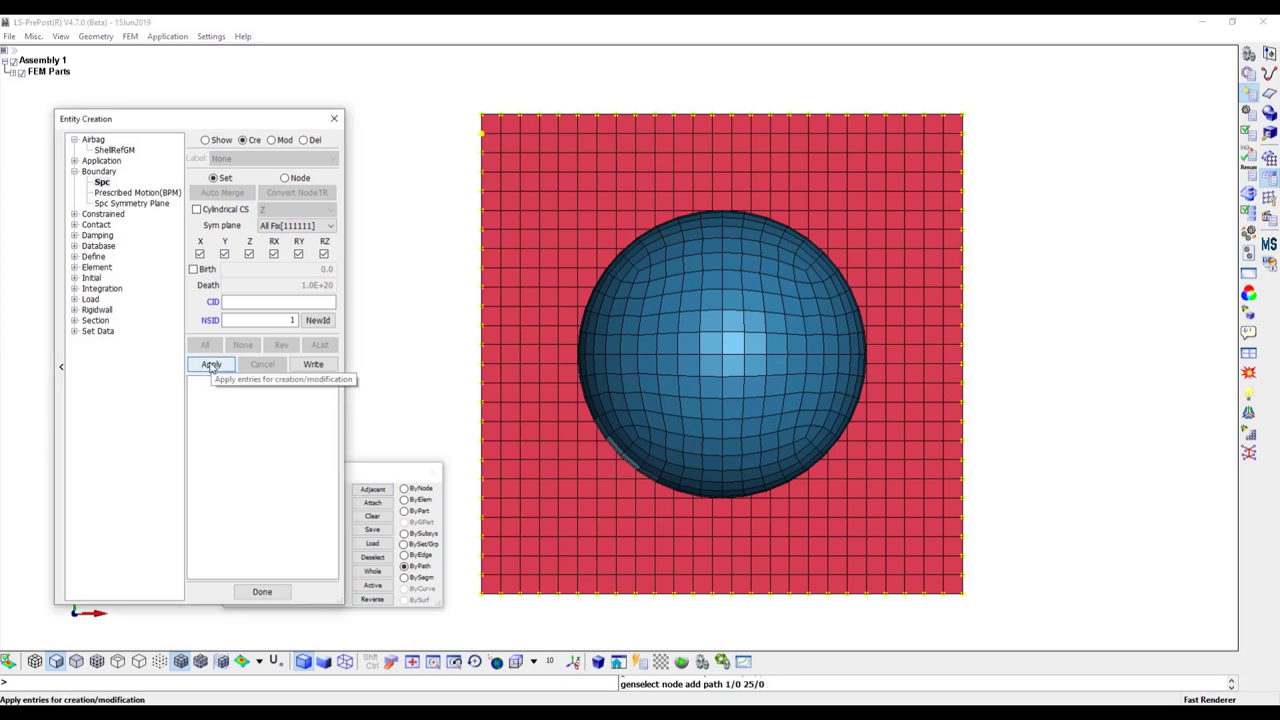
left_click(211, 366)
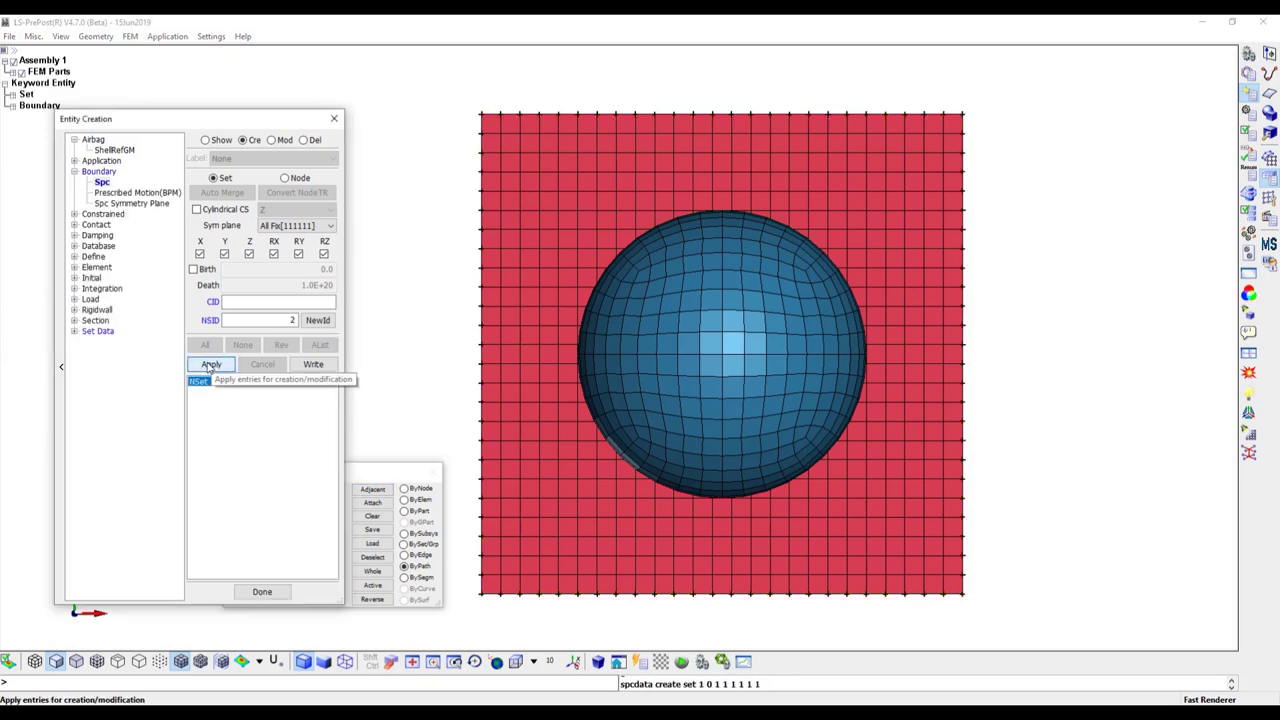
left_click(288, 178)
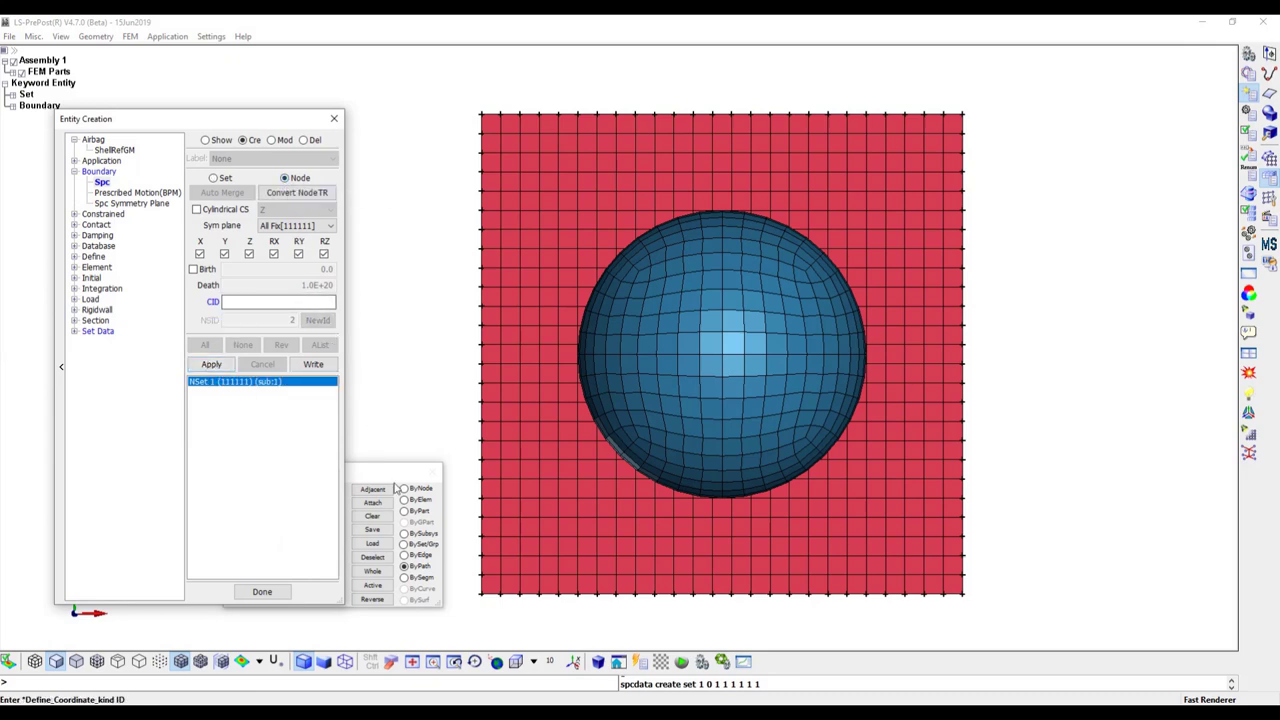
- Constrain four nodes at the top of the Ball in X and Y only
left_click(249, 254)
left_click(274, 255)
left_click(298, 255)
left_click(323, 256)
left_click(701, 333)
left_click(744, 346)
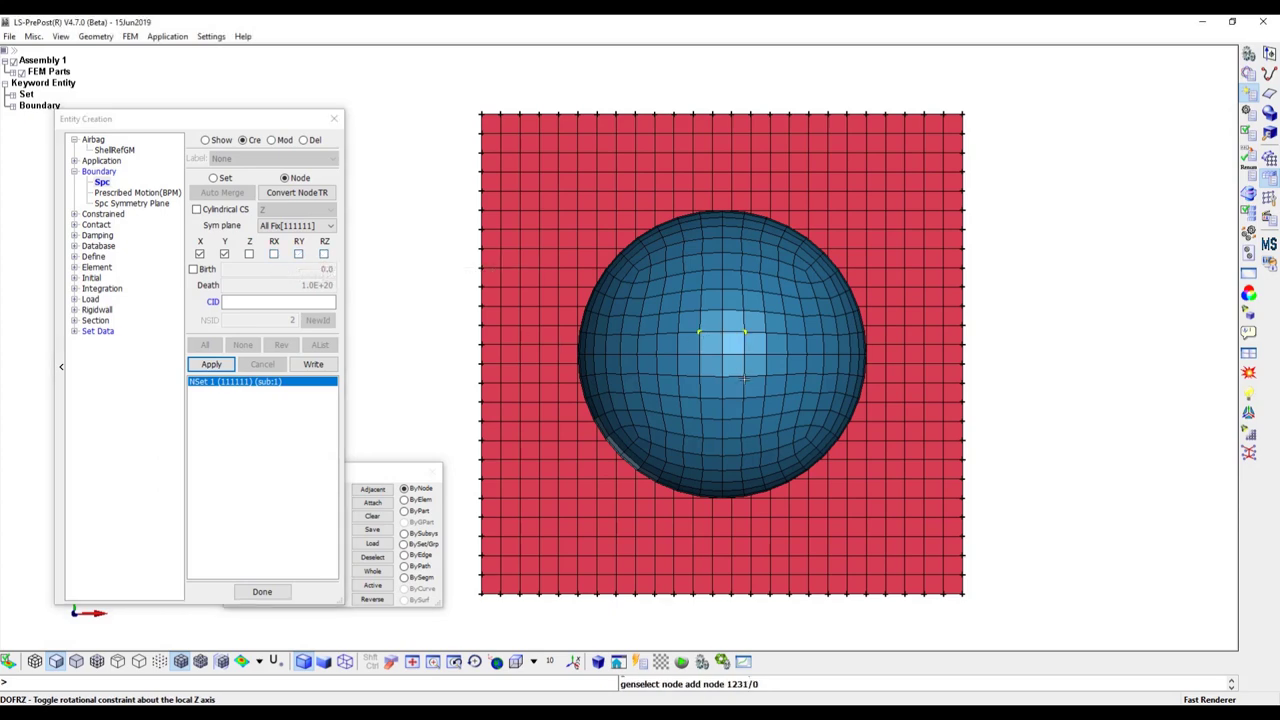
left_click(744, 377)
left_click(700, 381)
left_click(211, 364)
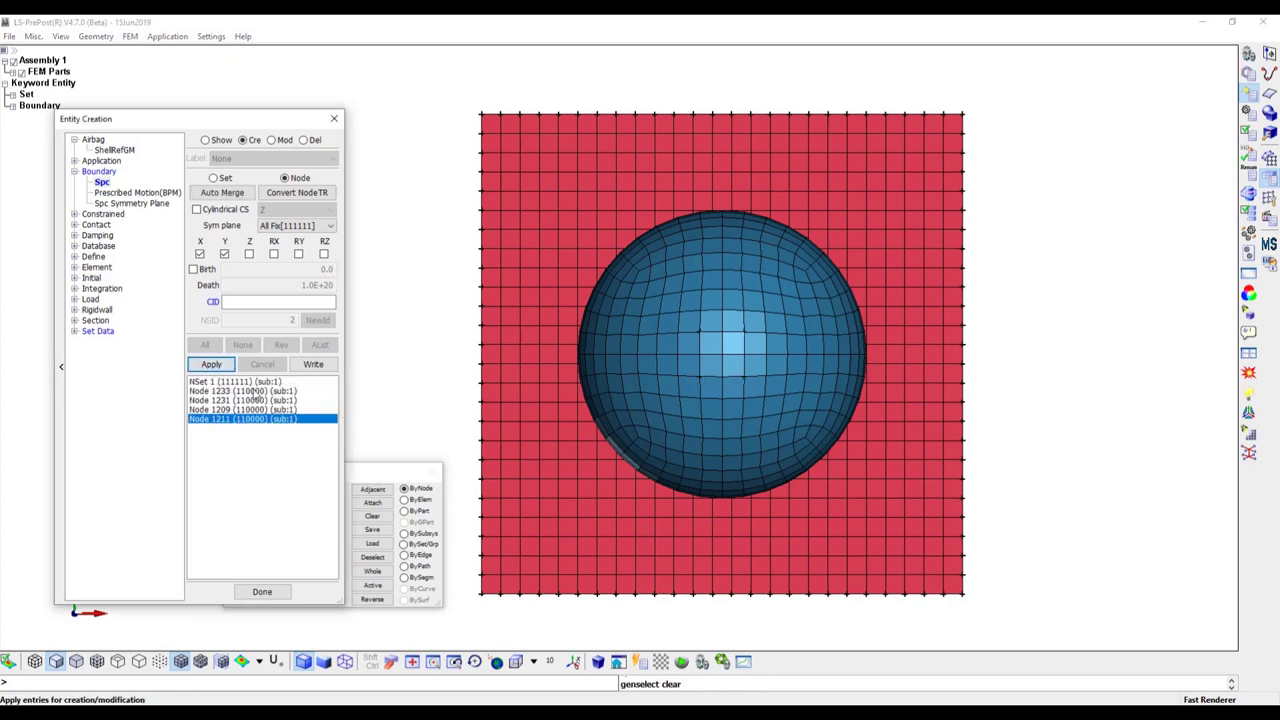
- Set up a Z_dir nodal load and request a new load curve for its LCID
left_click(75, 300)
left_click(75, 300)
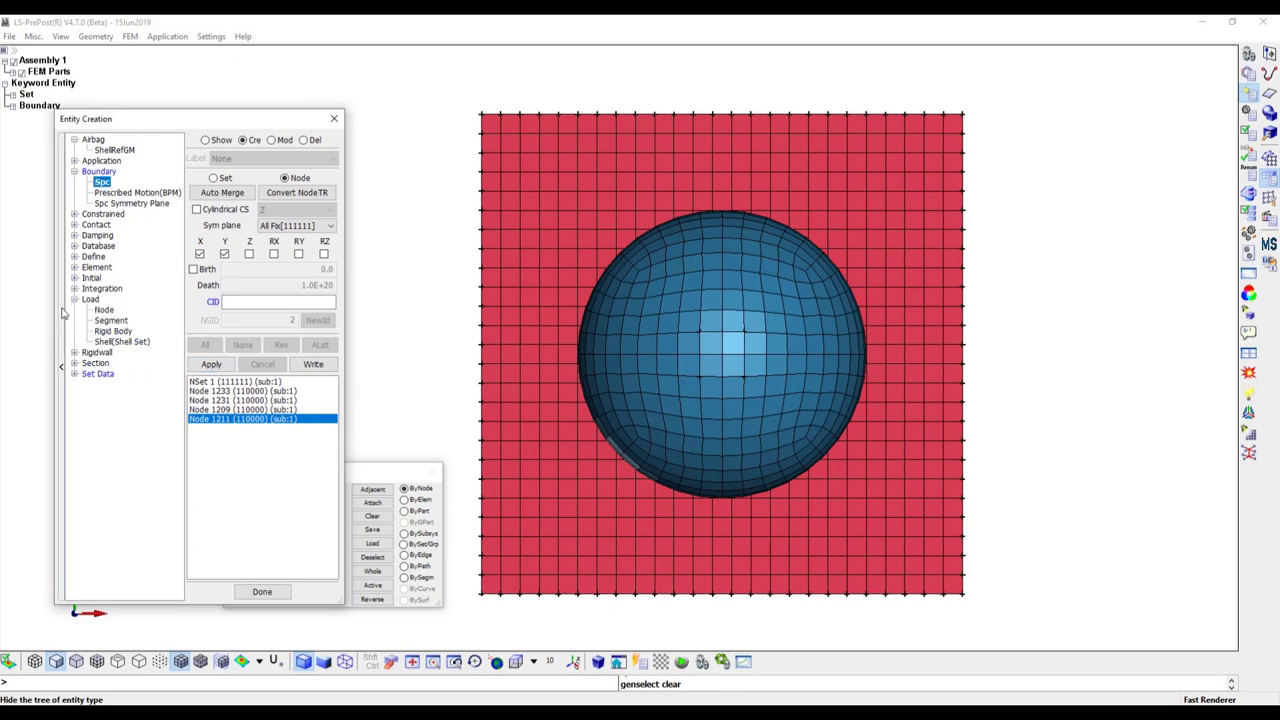
left_click(105, 310)
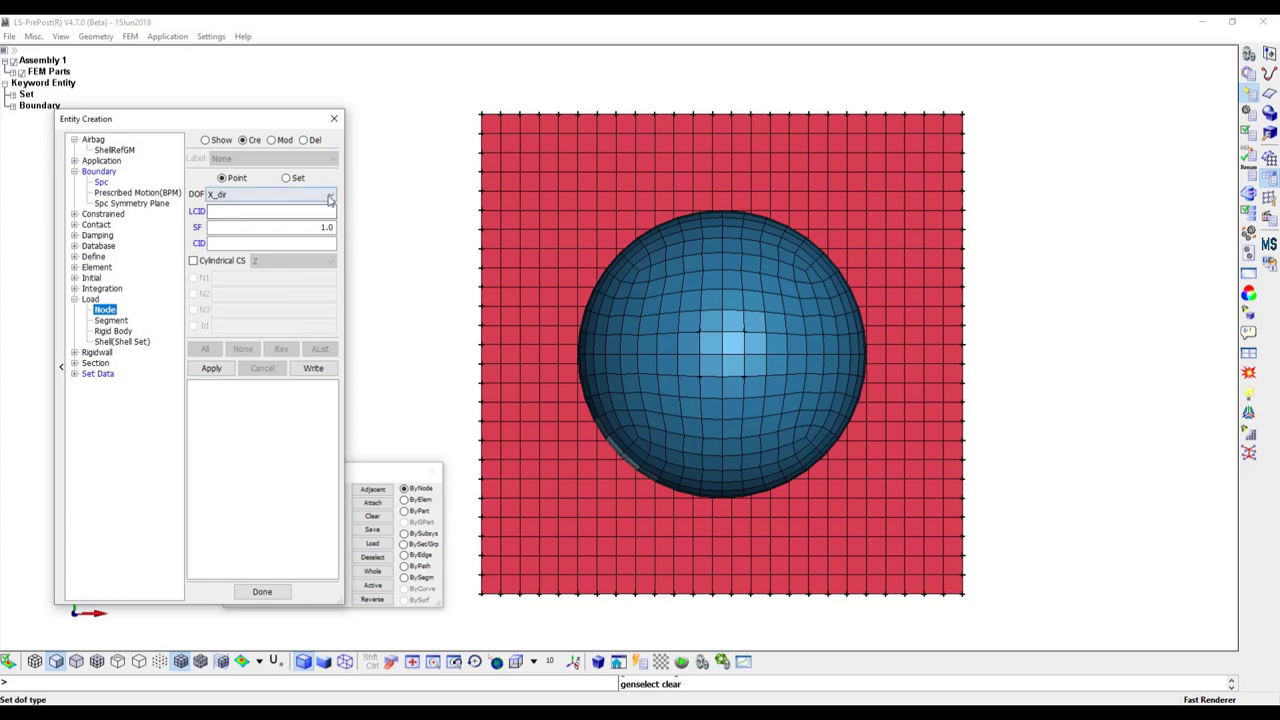
left_click(330, 198)
left_click(212, 220)
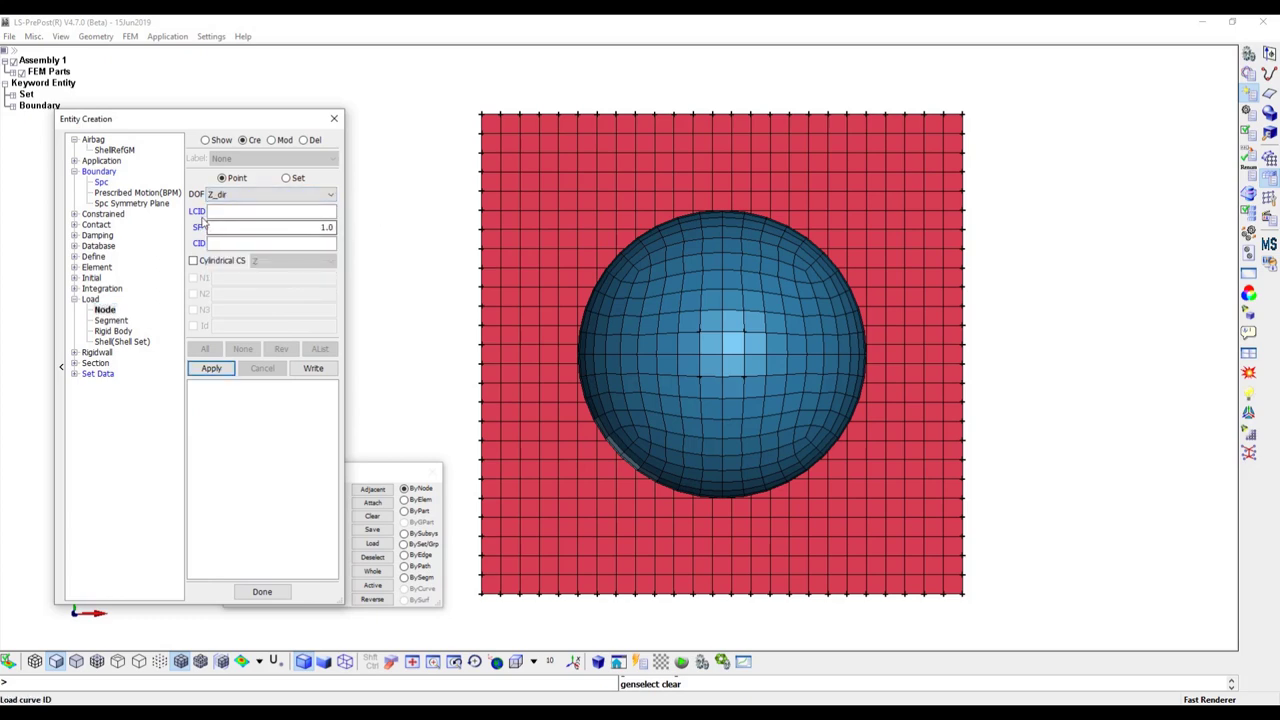
left_click(200, 214)
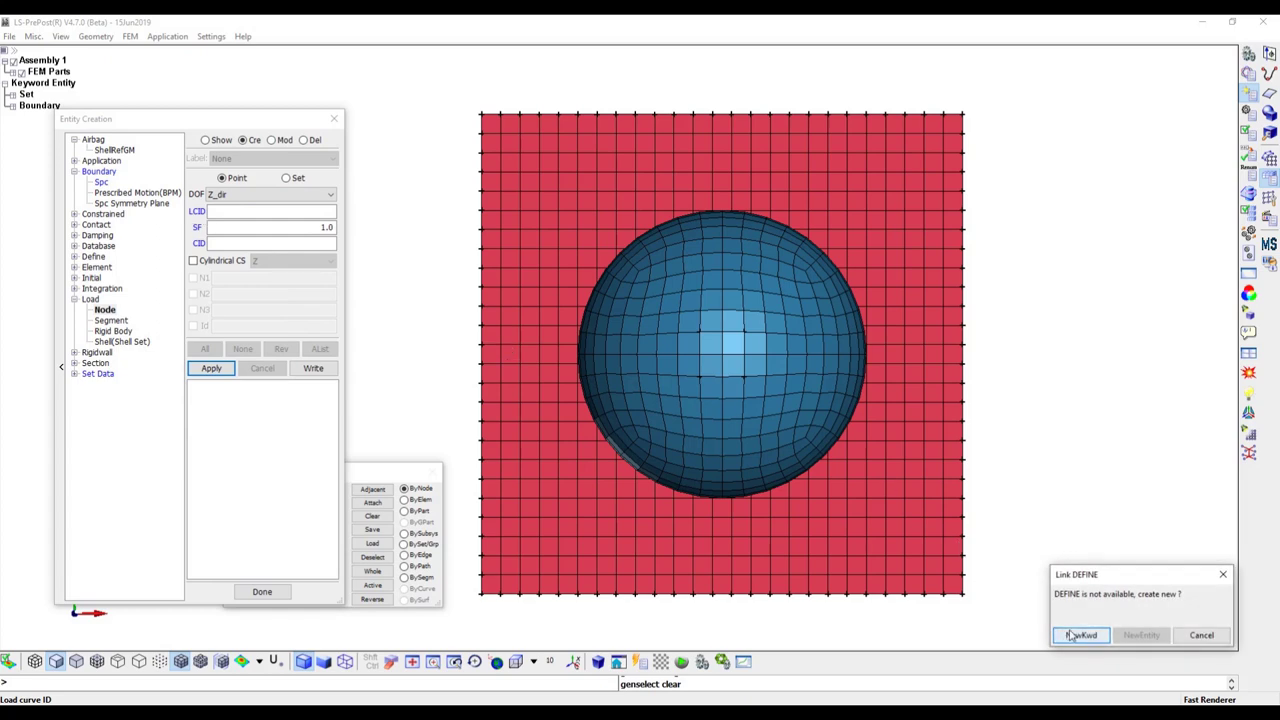
- Create a new CURVE keyword titled Load_Curve with LCID 1
left_click(1072, 636)
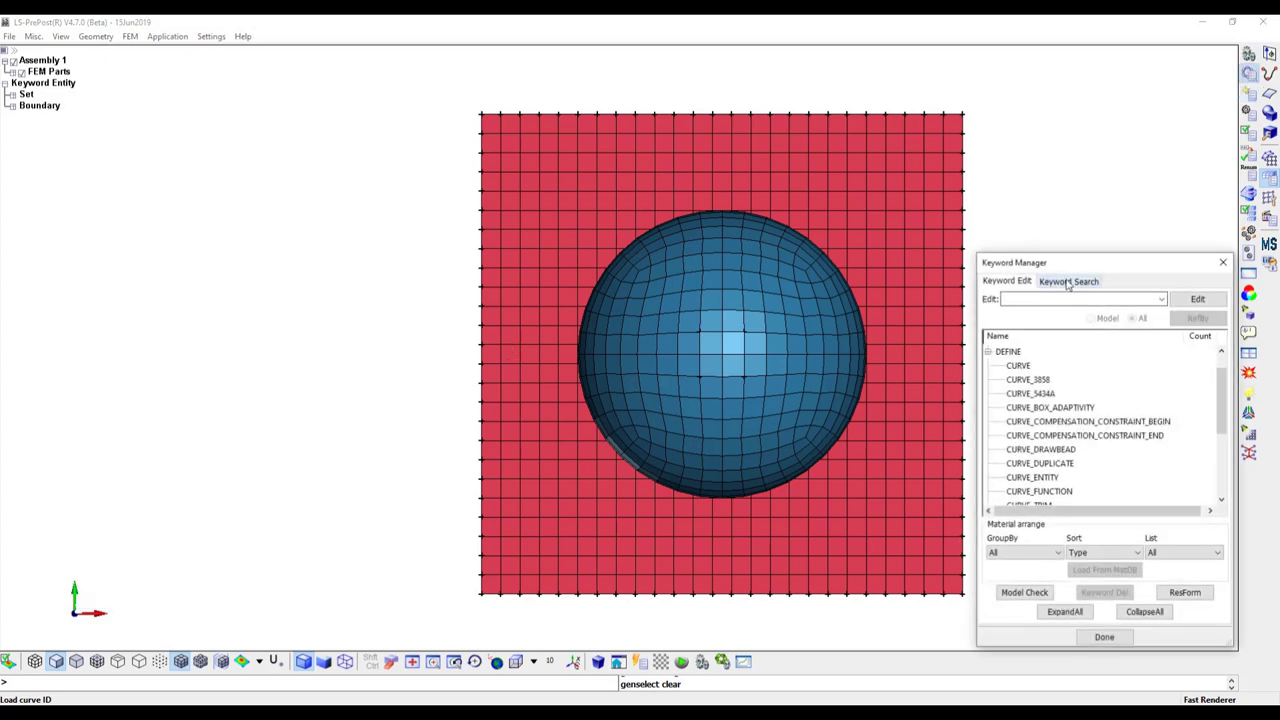
left_click_drag(1096, 270, 246, 146)
left_click(172, 242)
double_click(172, 242)
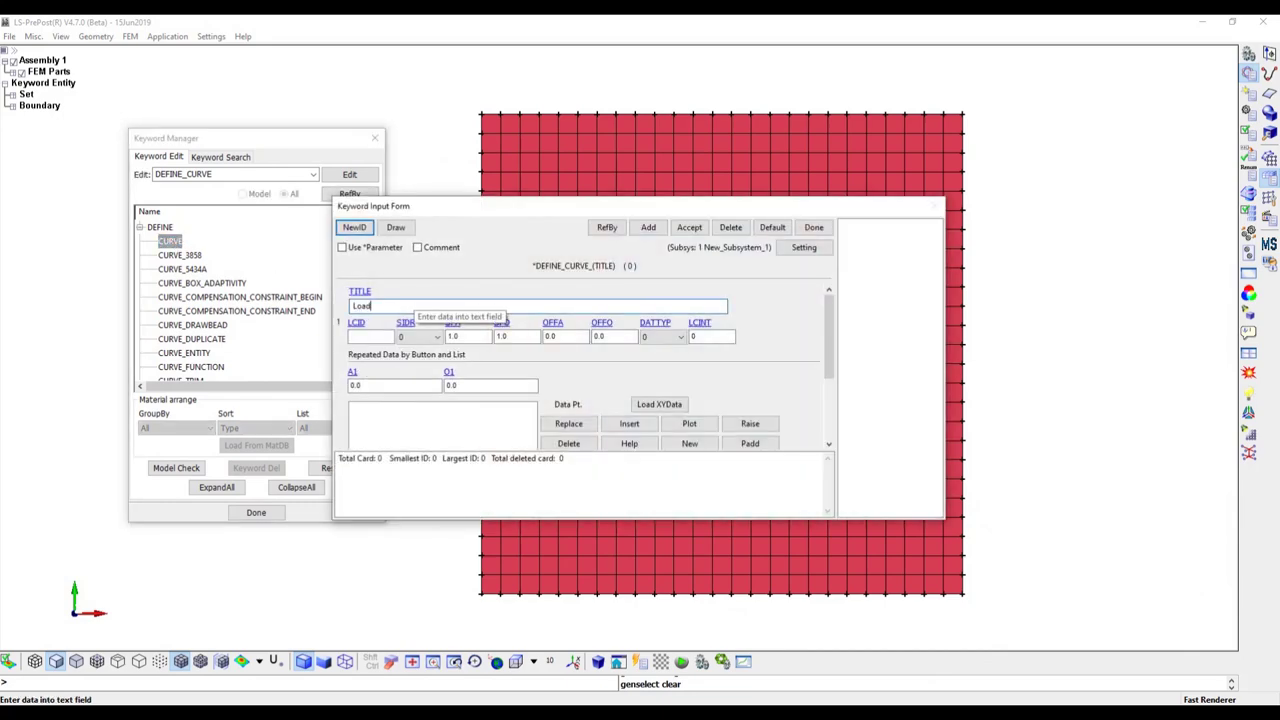
type("Load_Curve")
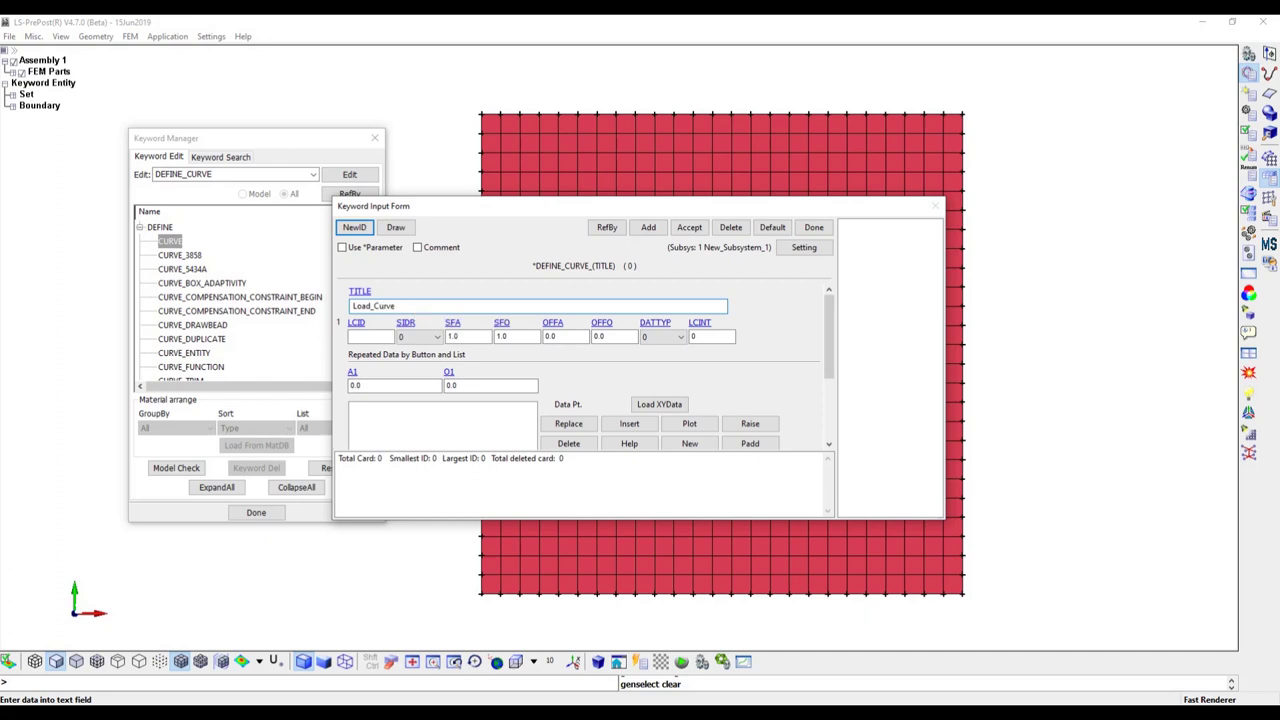
left_click(361, 337)
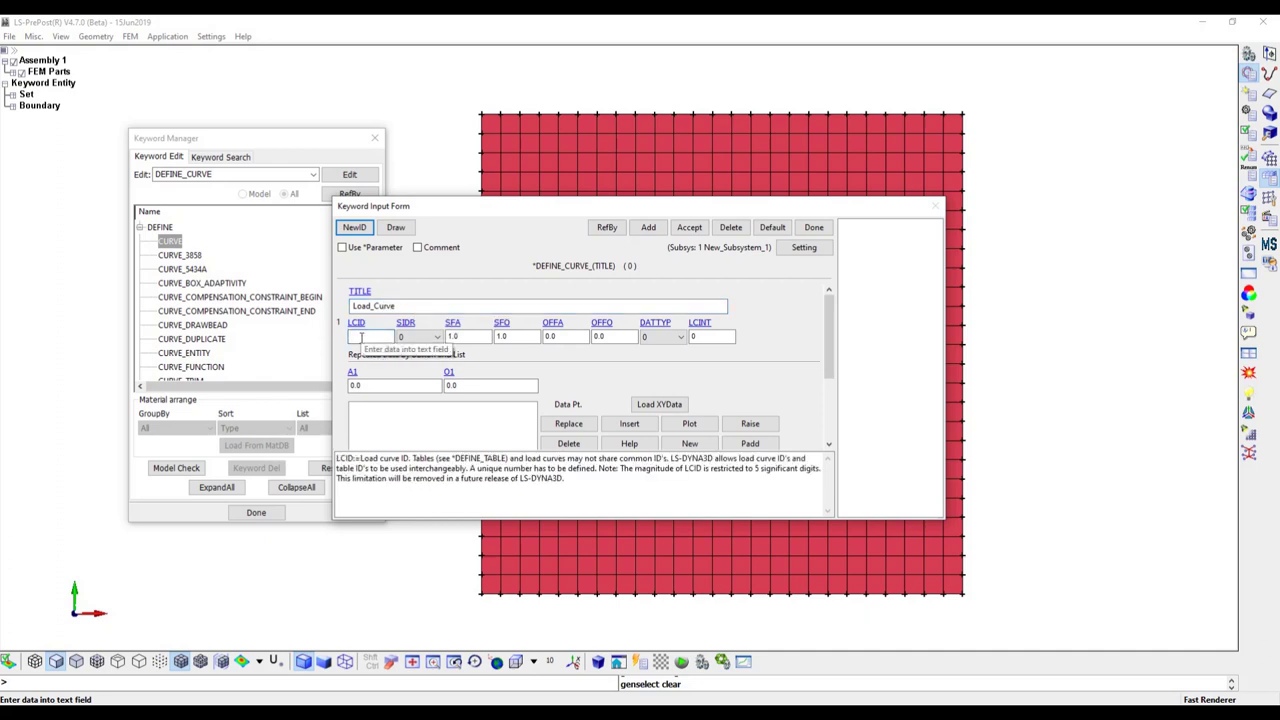
- Add curve points (0,0), (0.01,100) and (0.1,100), then accept the curve
left_click(629, 424)
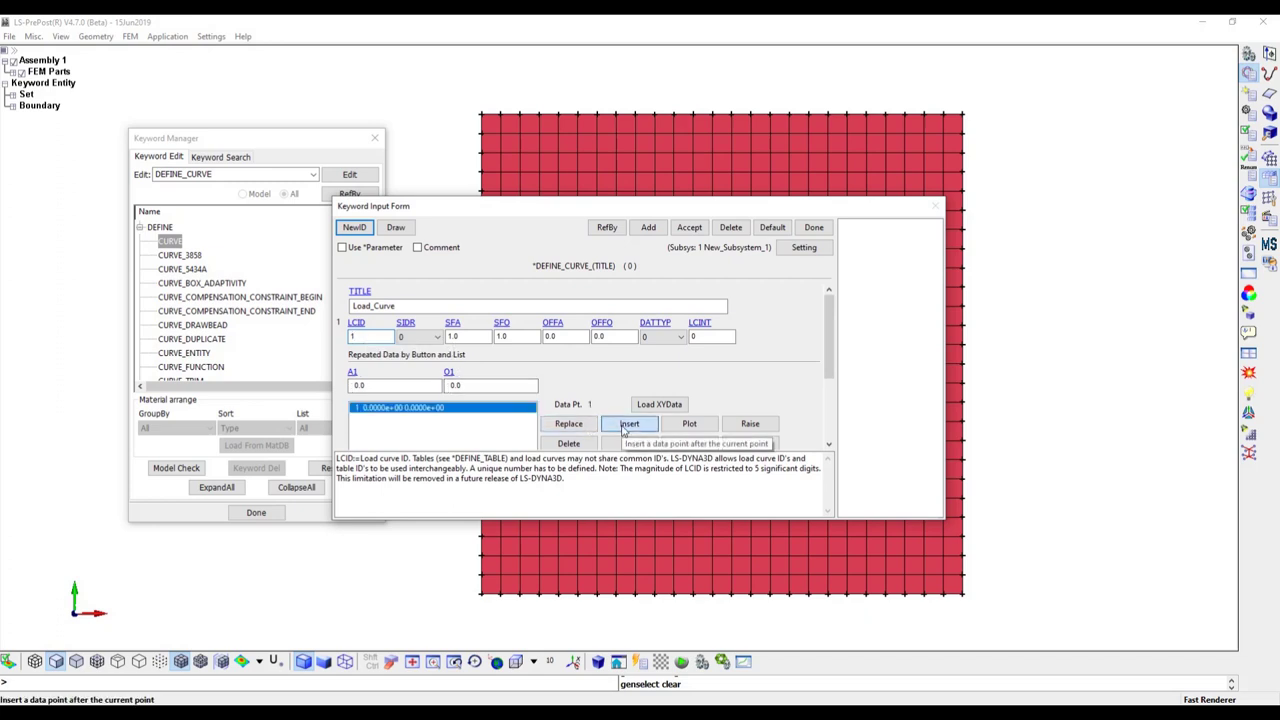
left_click(351, 387)
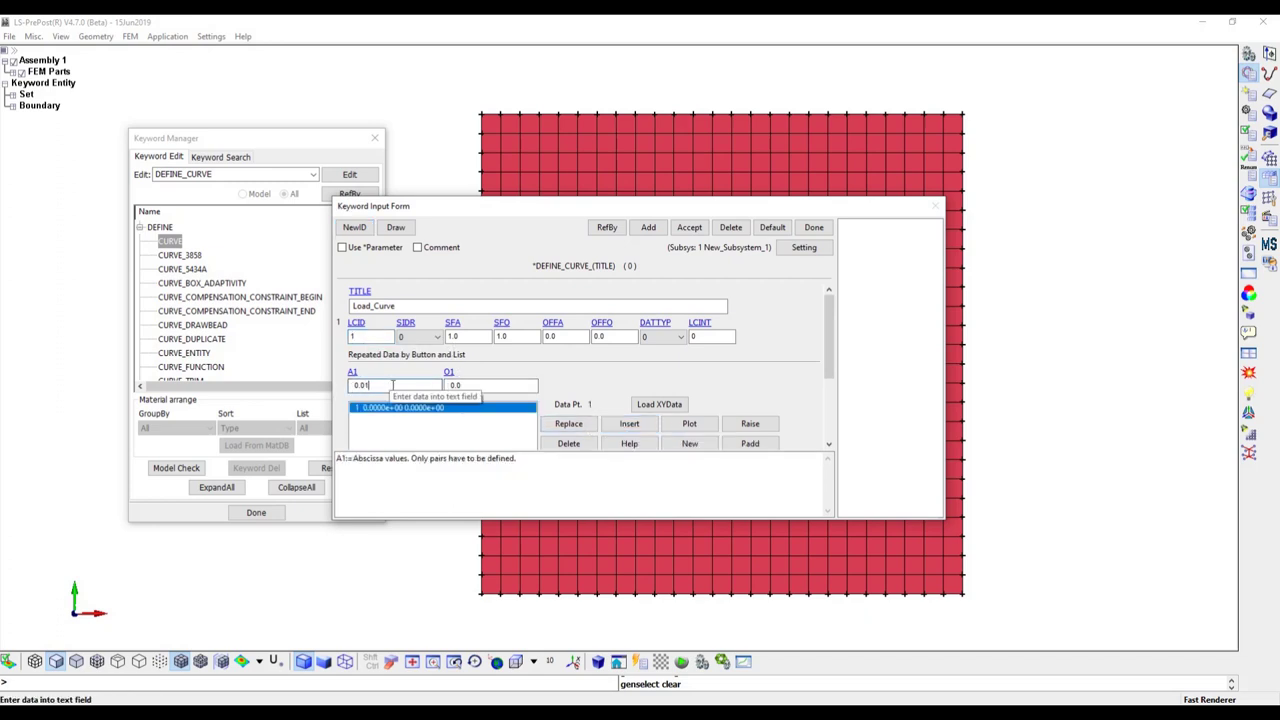
key("Tab")
type("1")
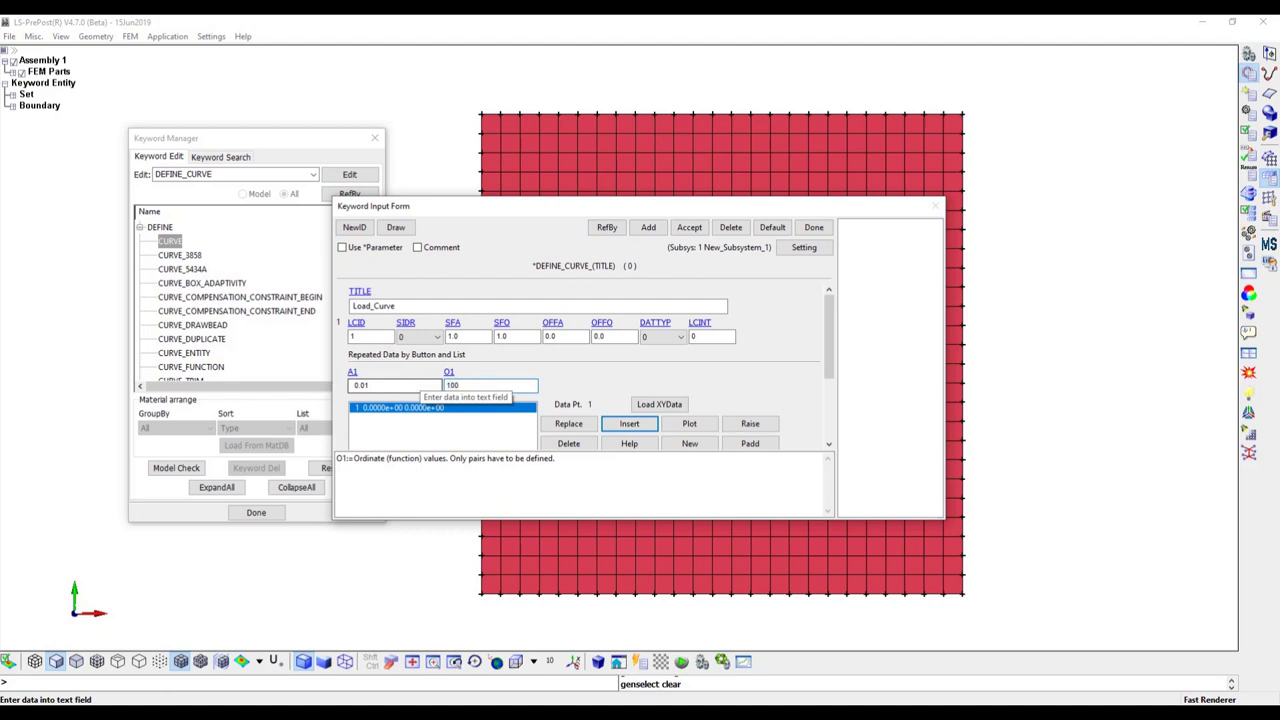
type("00")
left_click(629, 423)
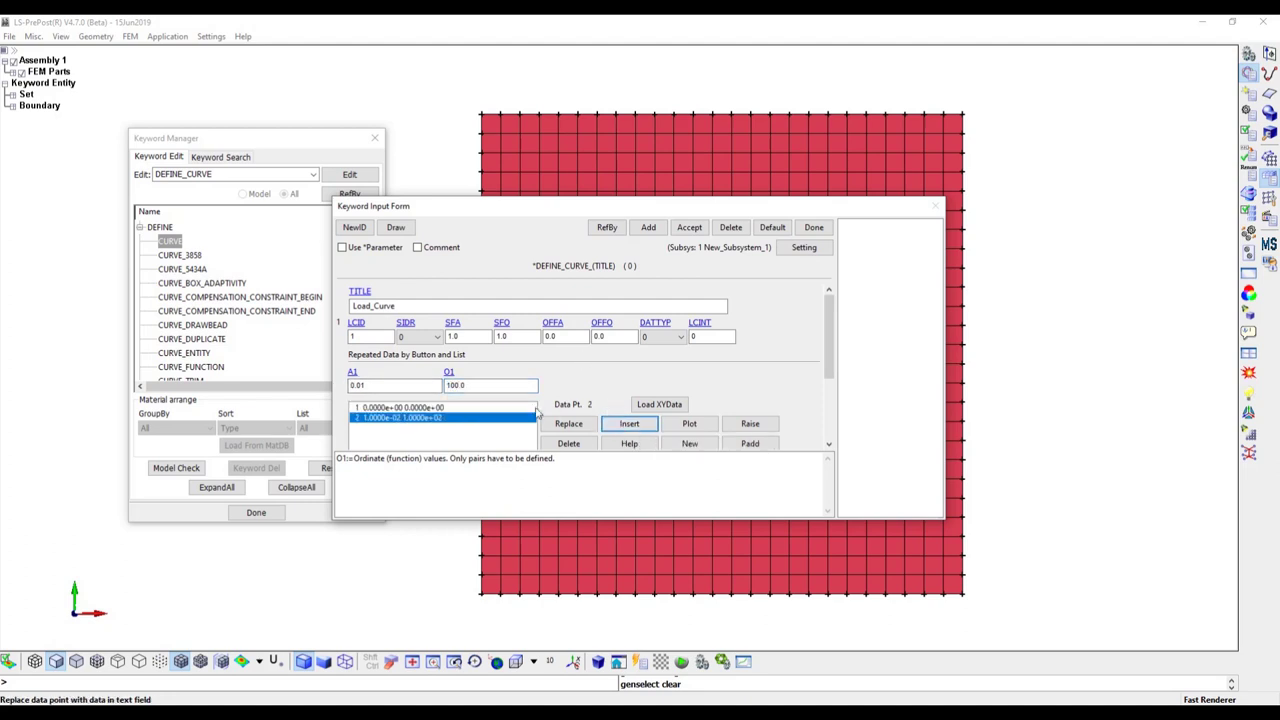
left_click(375, 386)
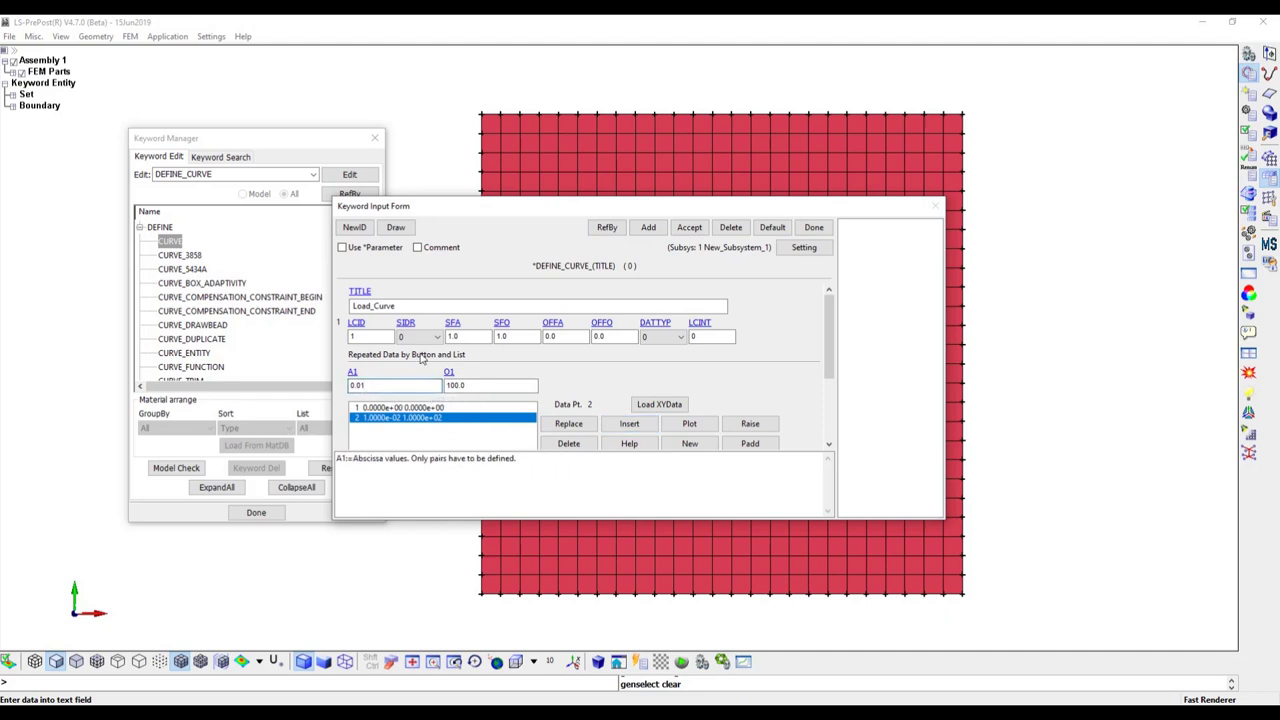
left_click(629, 424)
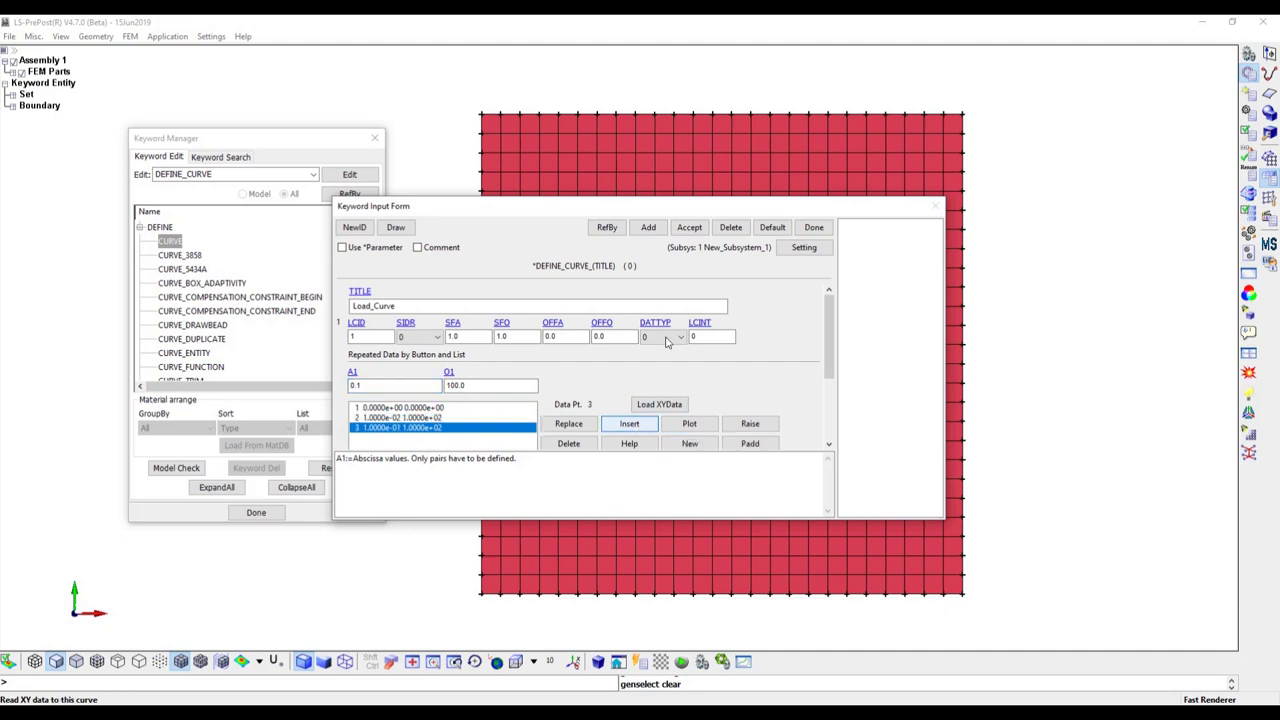
left_click(689, 227)
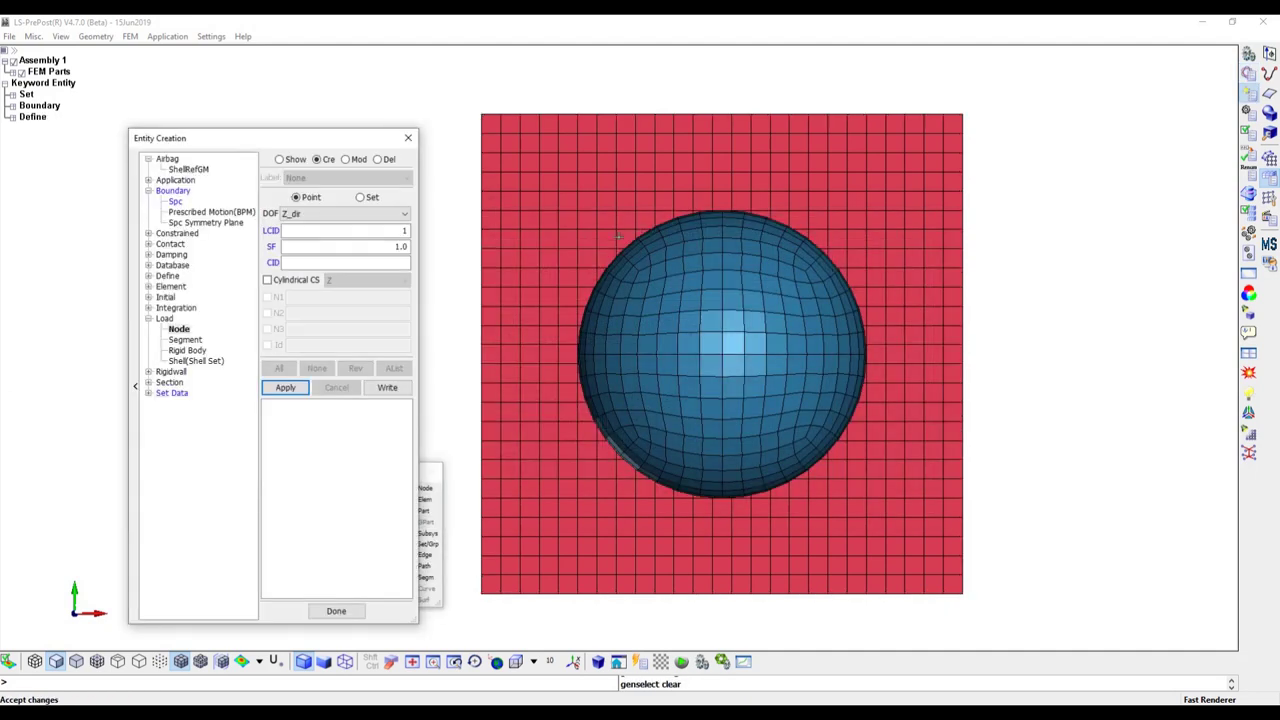
- Apply the Z load with scale factor -1 to sphere-top node 1221, then rotate the view
double_click(400, 246)
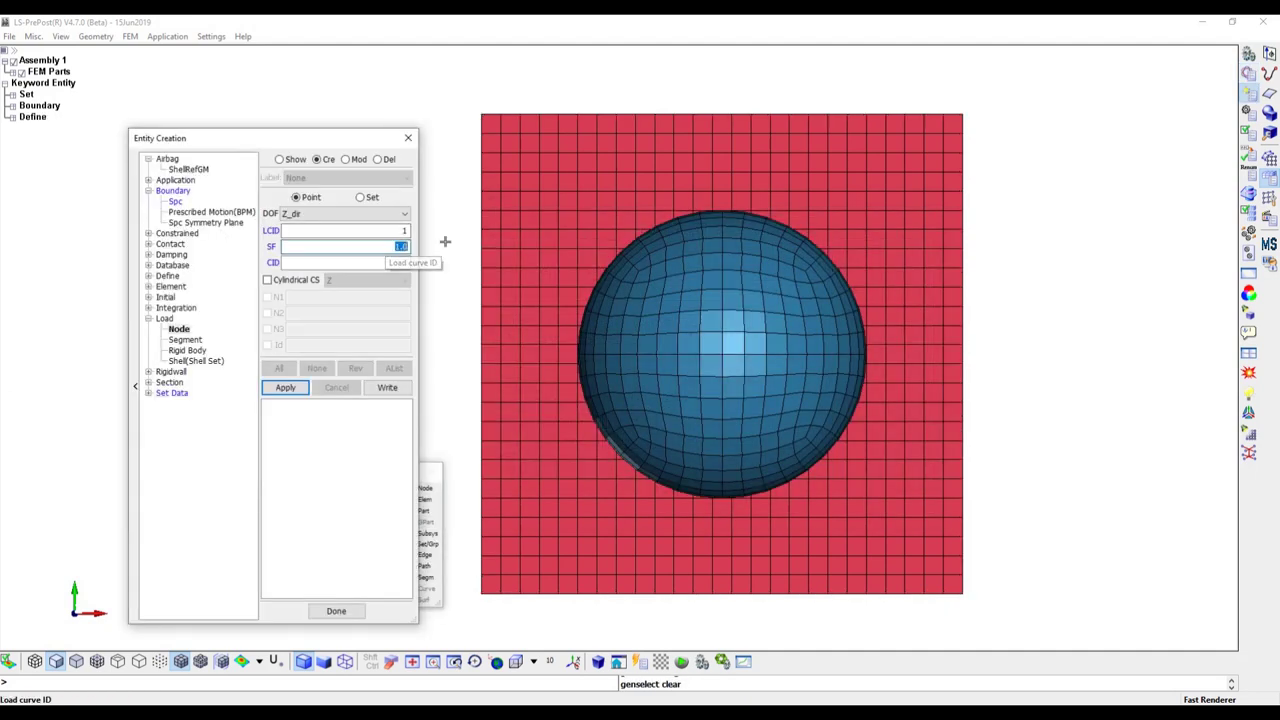
key("BackSpace")
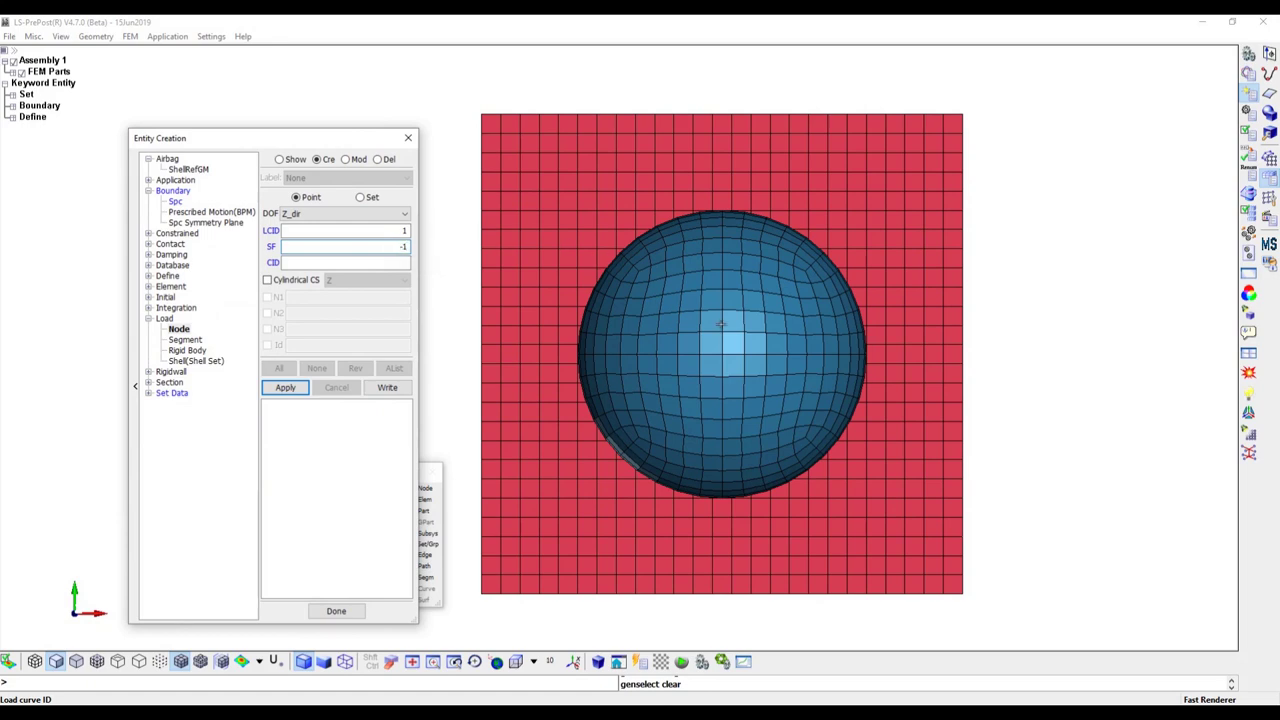
left_click(722, 354)
left_click(285, 387)
left_click_drag(497, 443, 740, 460)
middle_click_drag(740, 460, 490, 455)
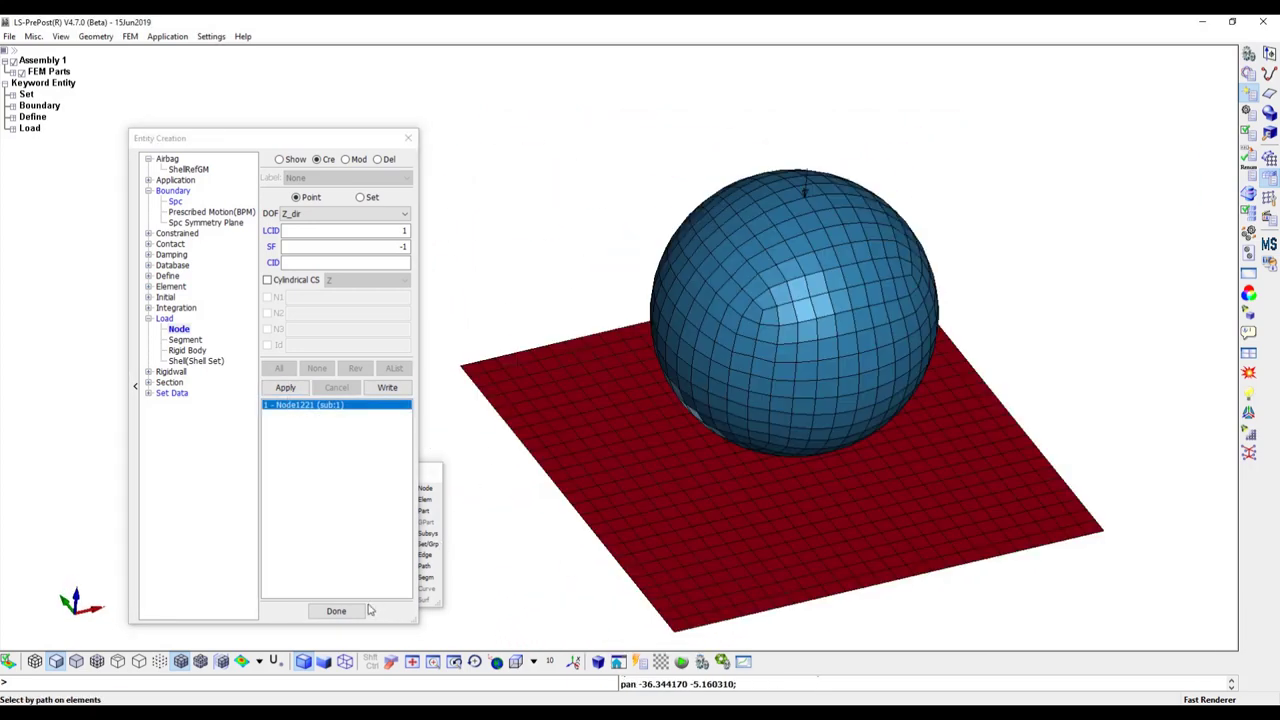
- Close the load panel and open a blank 001-ELASTIC material form in the Keyword Manager
left_click(336, 611)
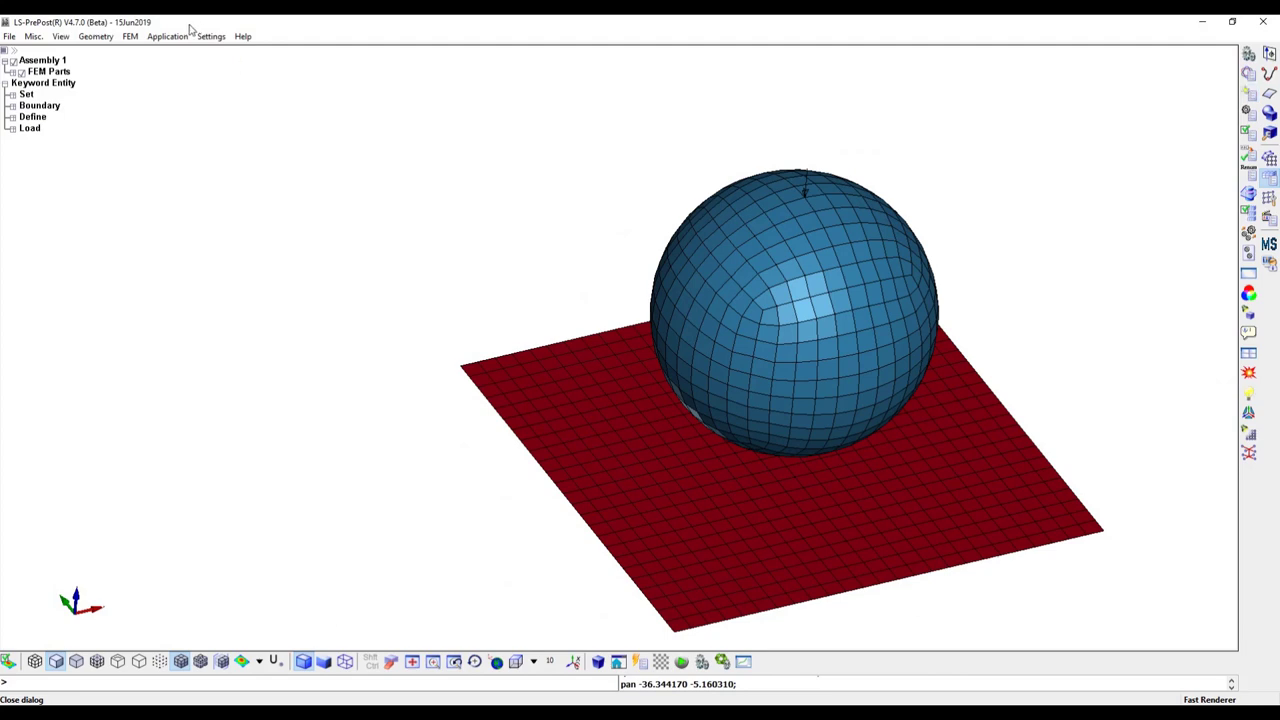
left_click(130, 36)
mouse_move(165, 76)
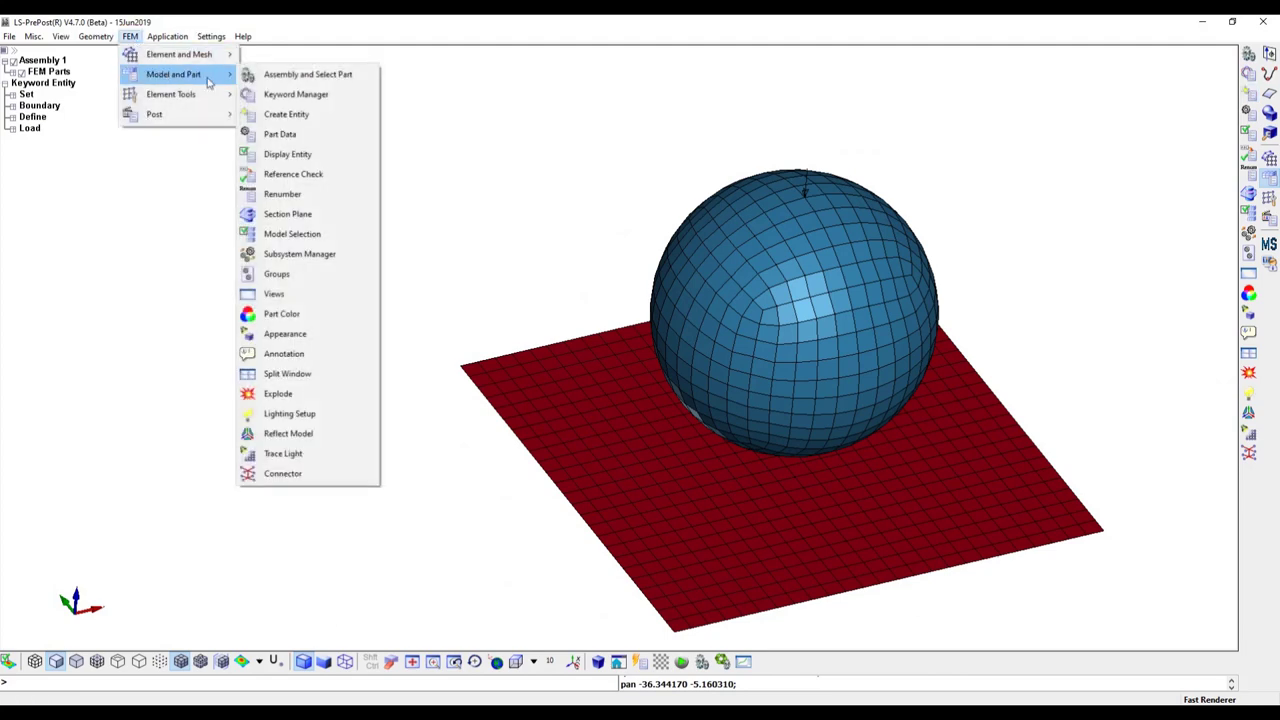
left_click(305, 94)
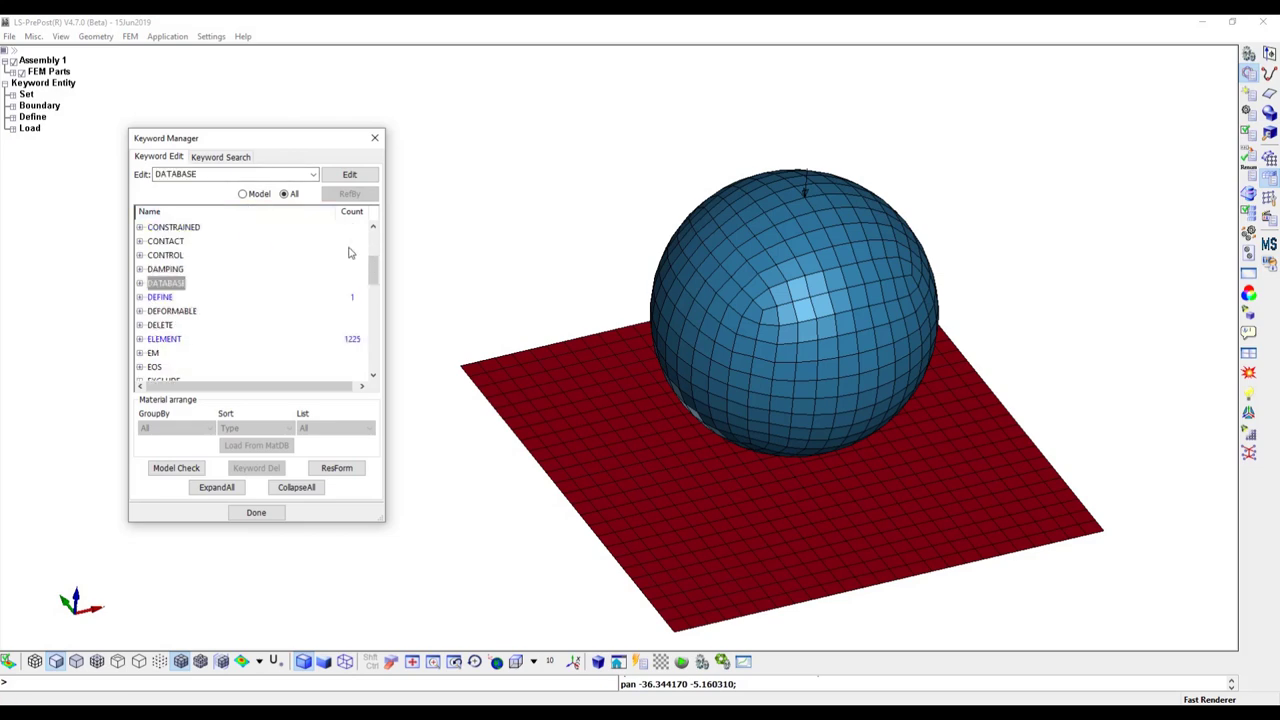
left_click(175, 297)
scroll(177, 296, "down", 2)
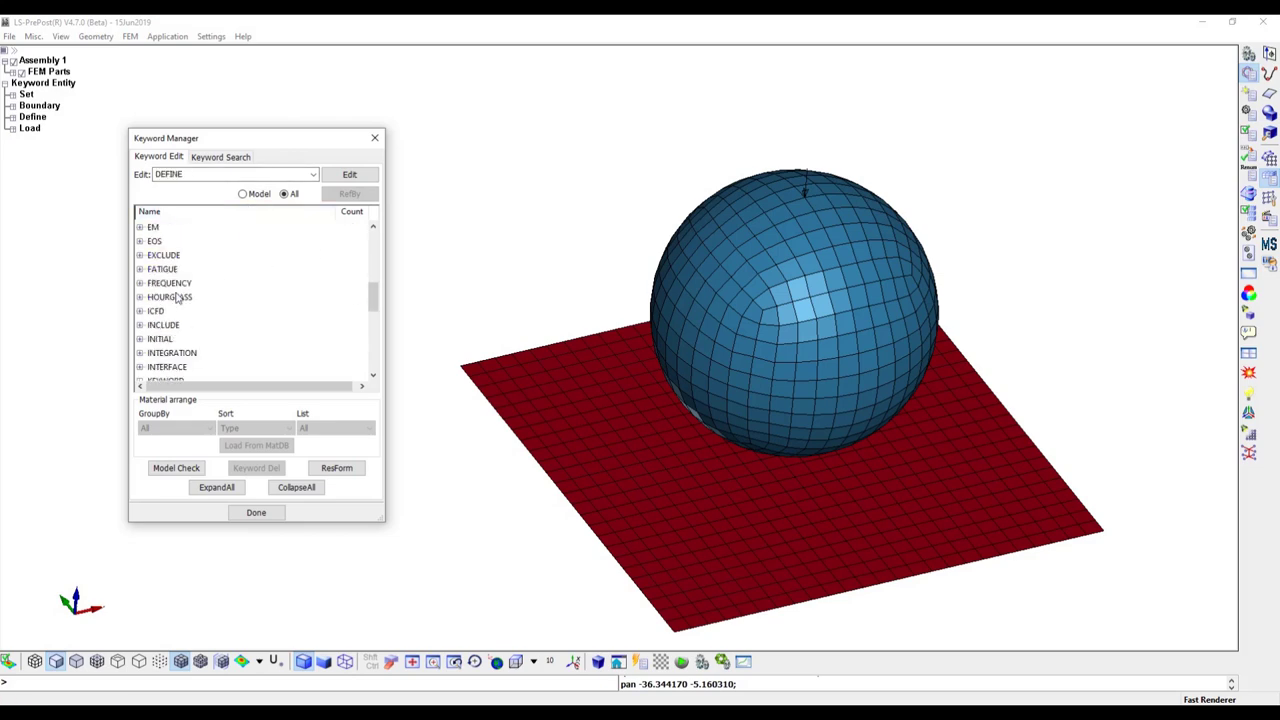
scroll(177, 297, "down", 3)
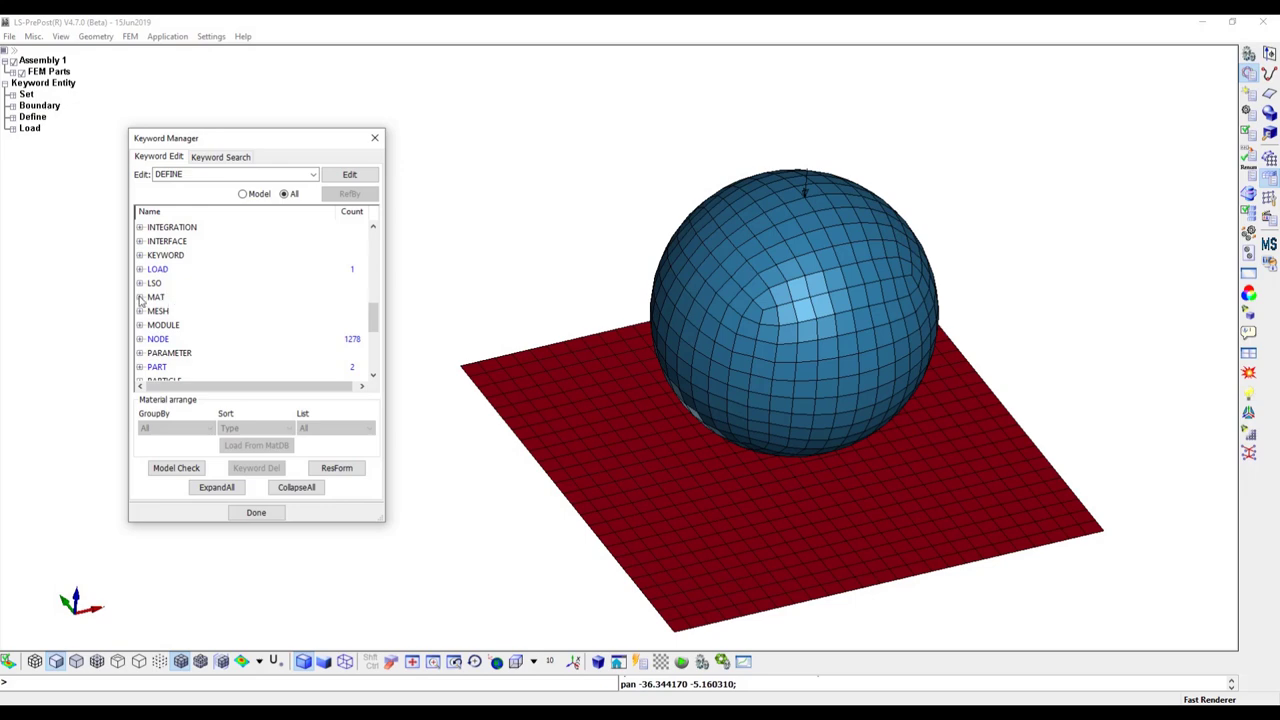
left_click(141, 298)
scroll(268, 320, "down", 4)
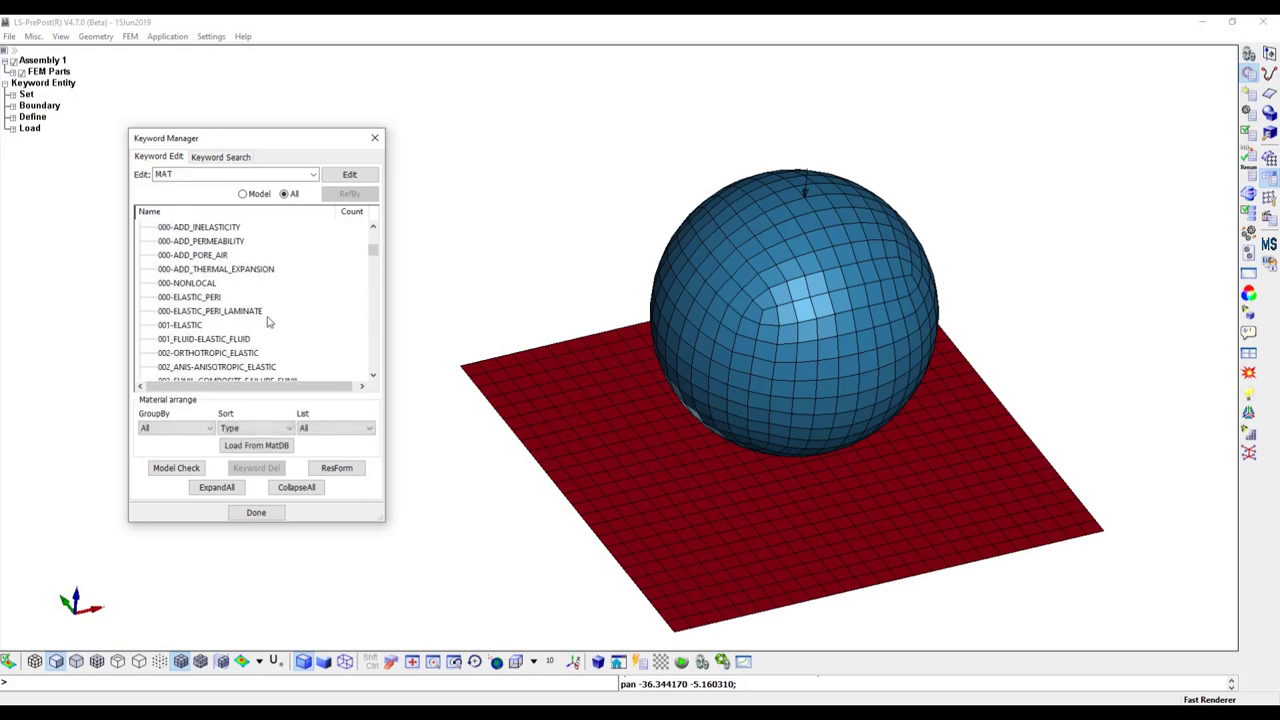
left_click(183, 324)
left_click(350, 175)
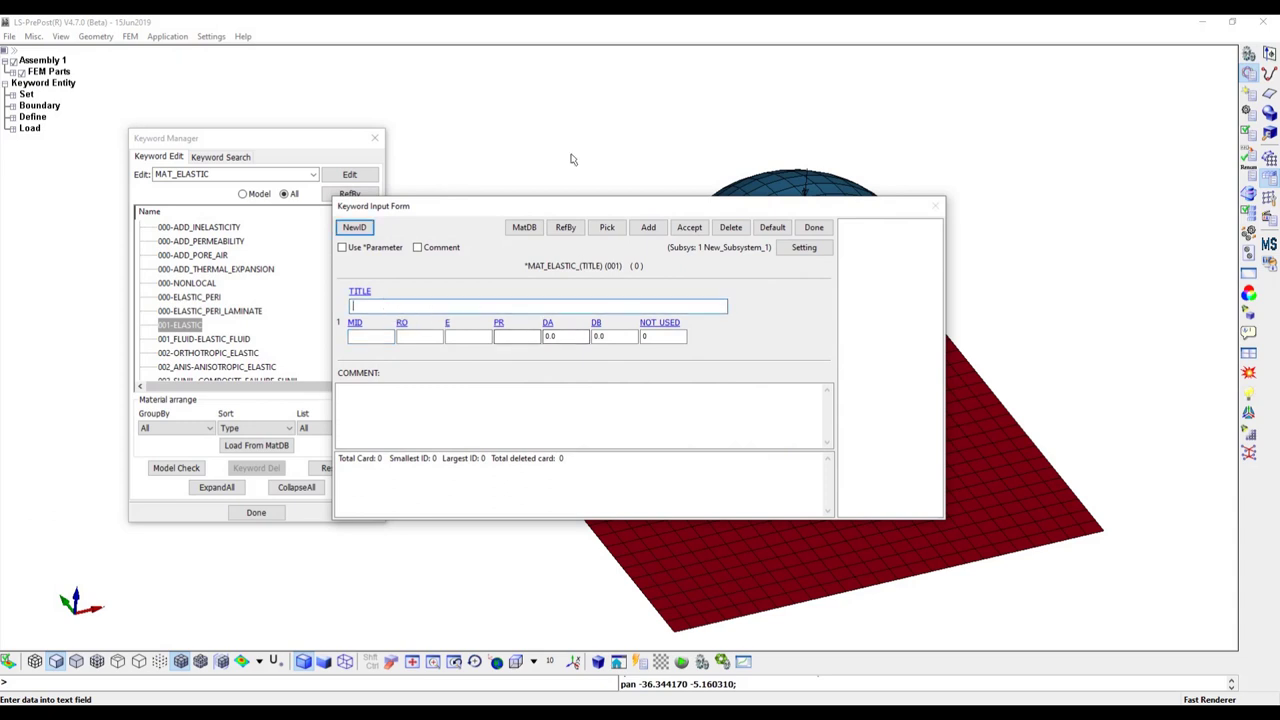
- Enter Plate_Material with MID 1, RO 1e-9, E 1000 and PR 0.49, accept, then add a new card
type("Plate_Material")
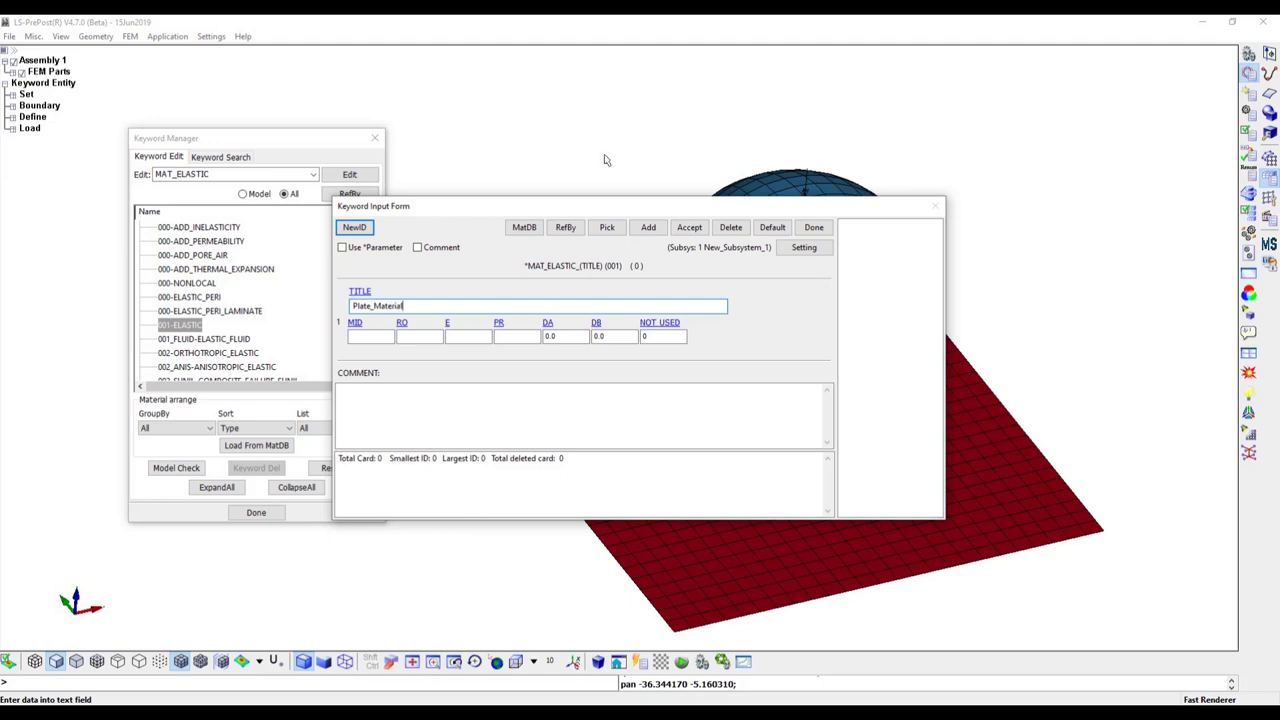
left_click(366, 335)
type("1")
left_click(420, 335)
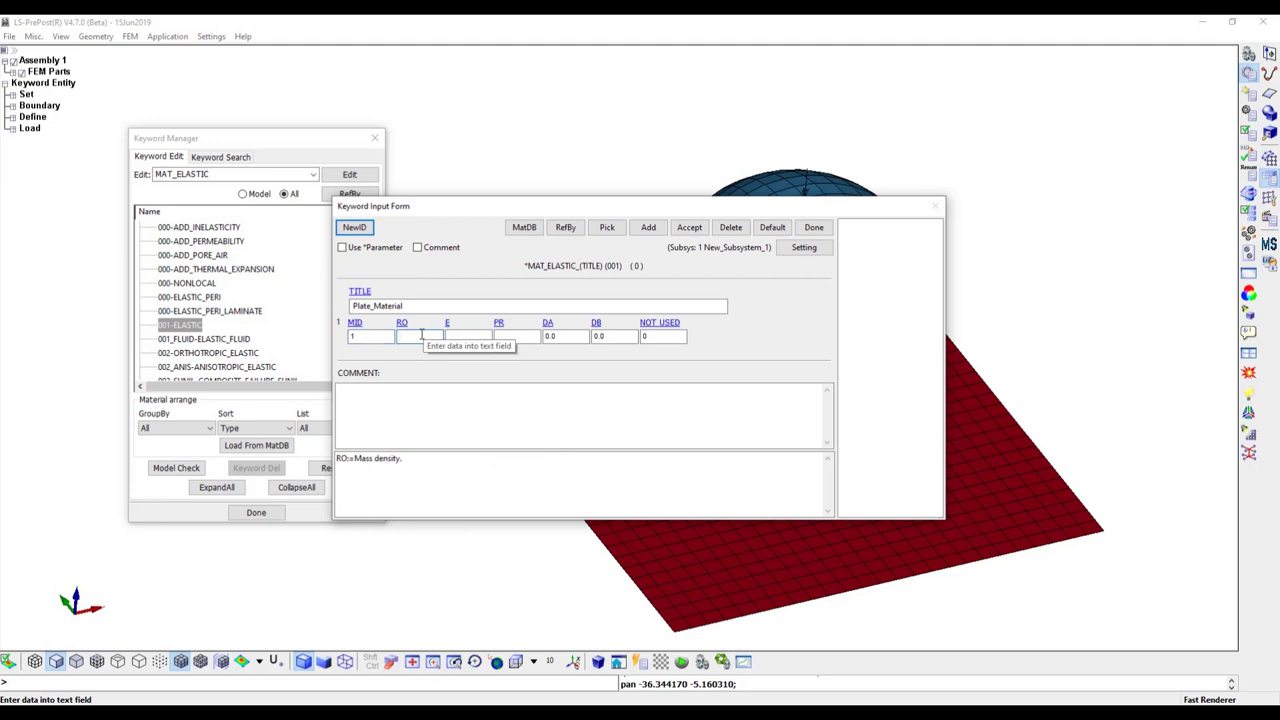
type("1e-")
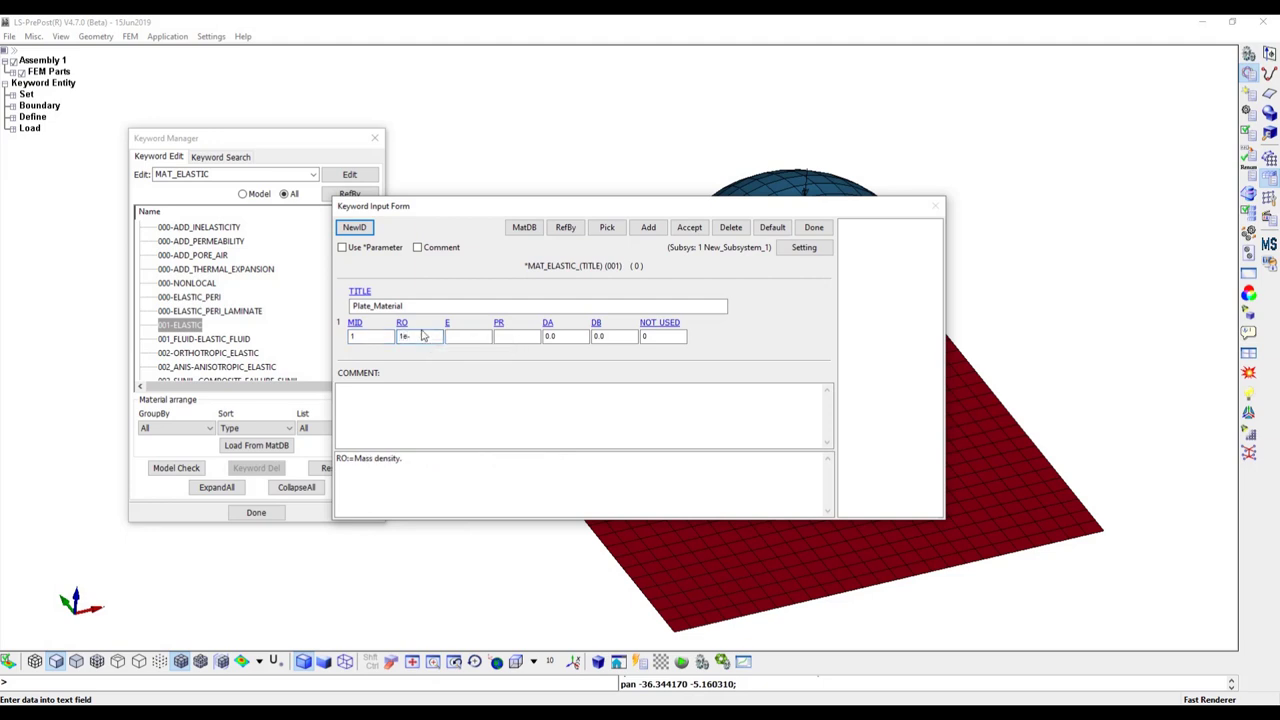
type("9")
left_click(470, 337)
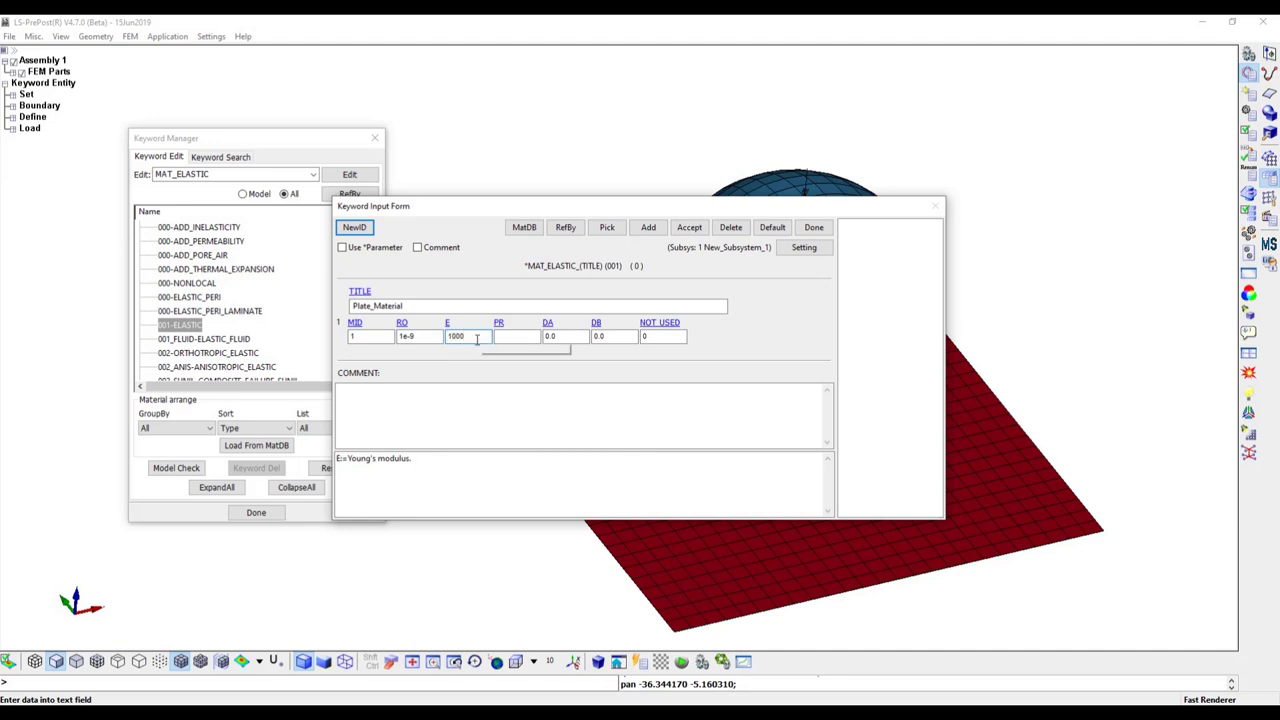
left_click(500, 337)
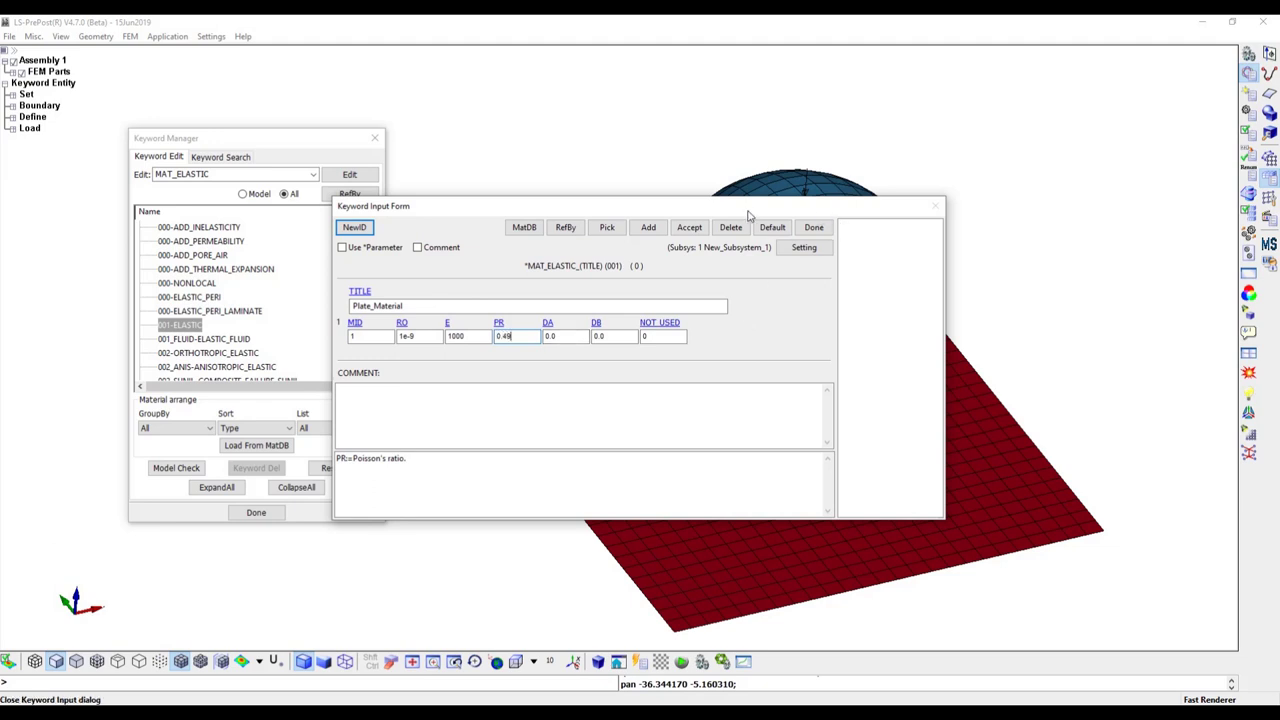
left_click(688, 227)
left_click(648, 228)
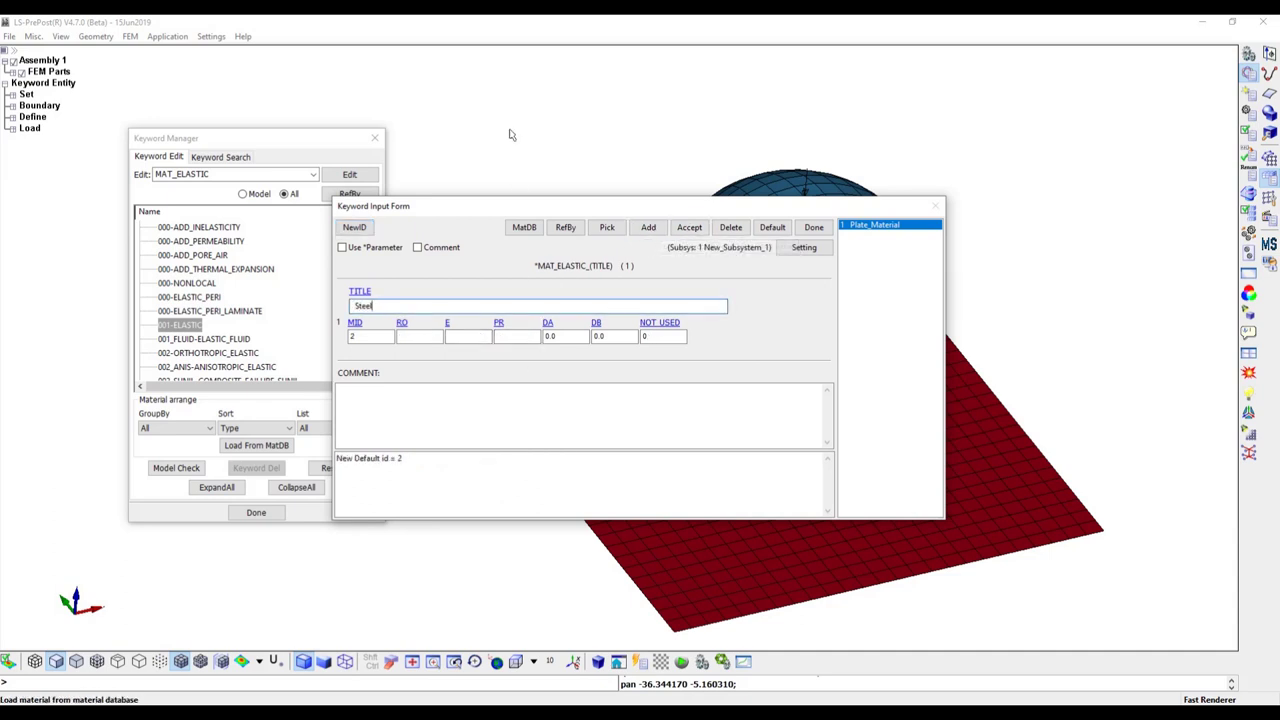
- Give Steel RO 7.8e-9, E 2.0e+05 and PR 0.3, accept it, and close the form
key("Tab")
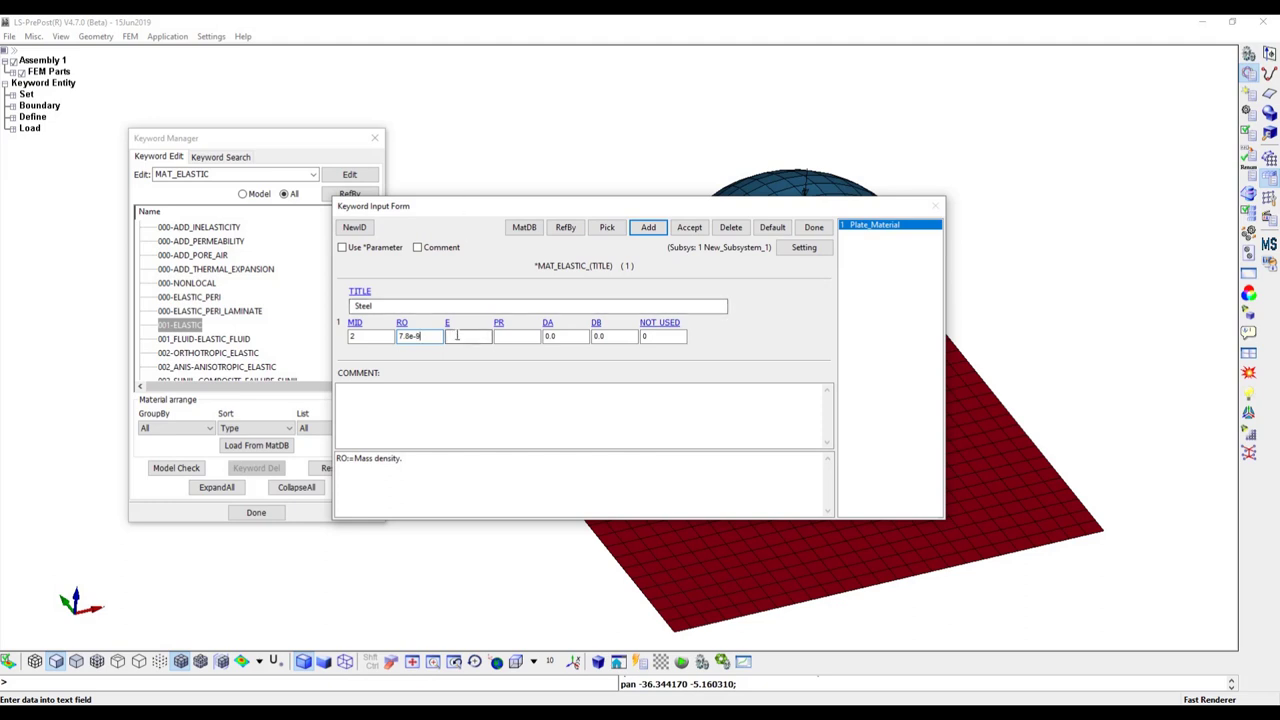
key("Tab")
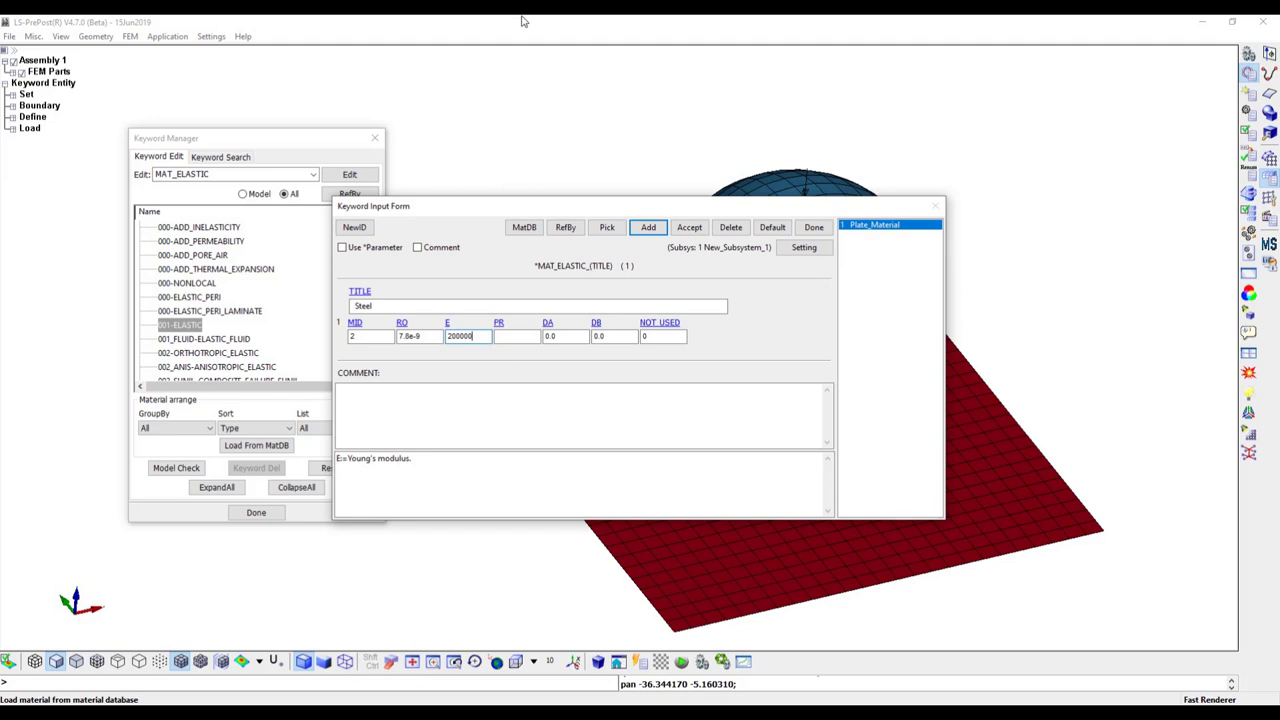
key("Tab")
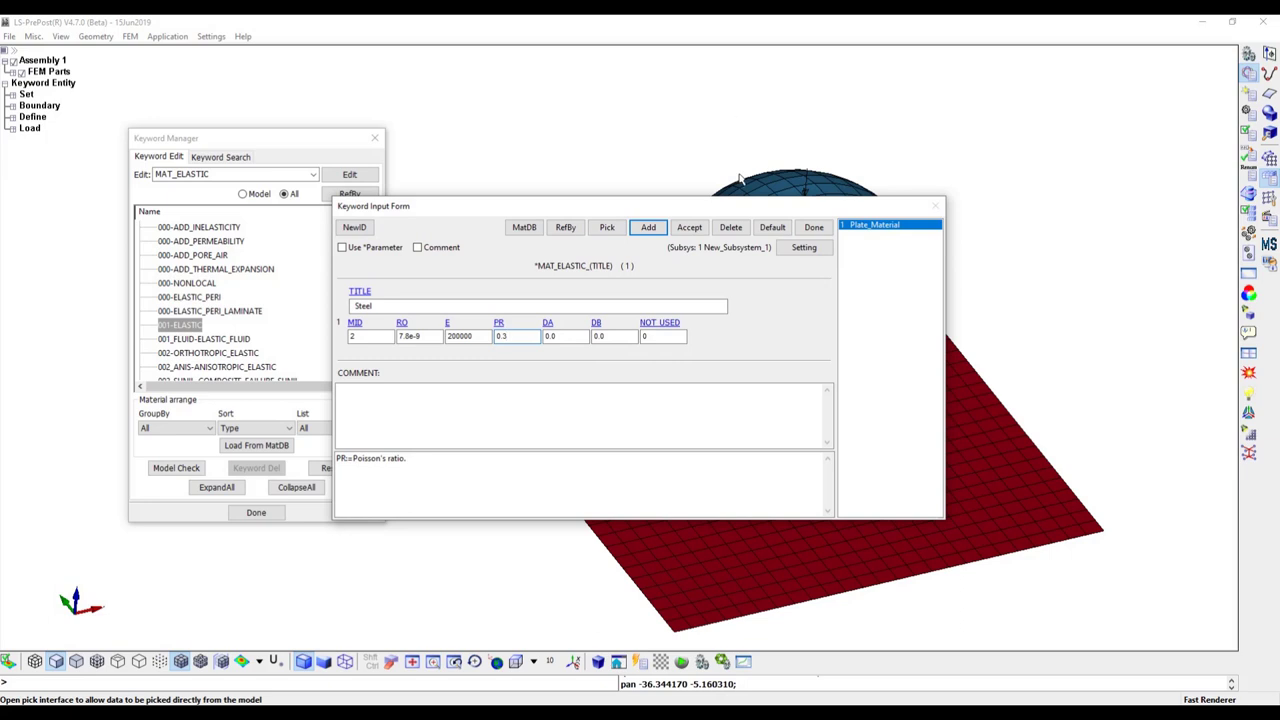
left_click(689, 228)
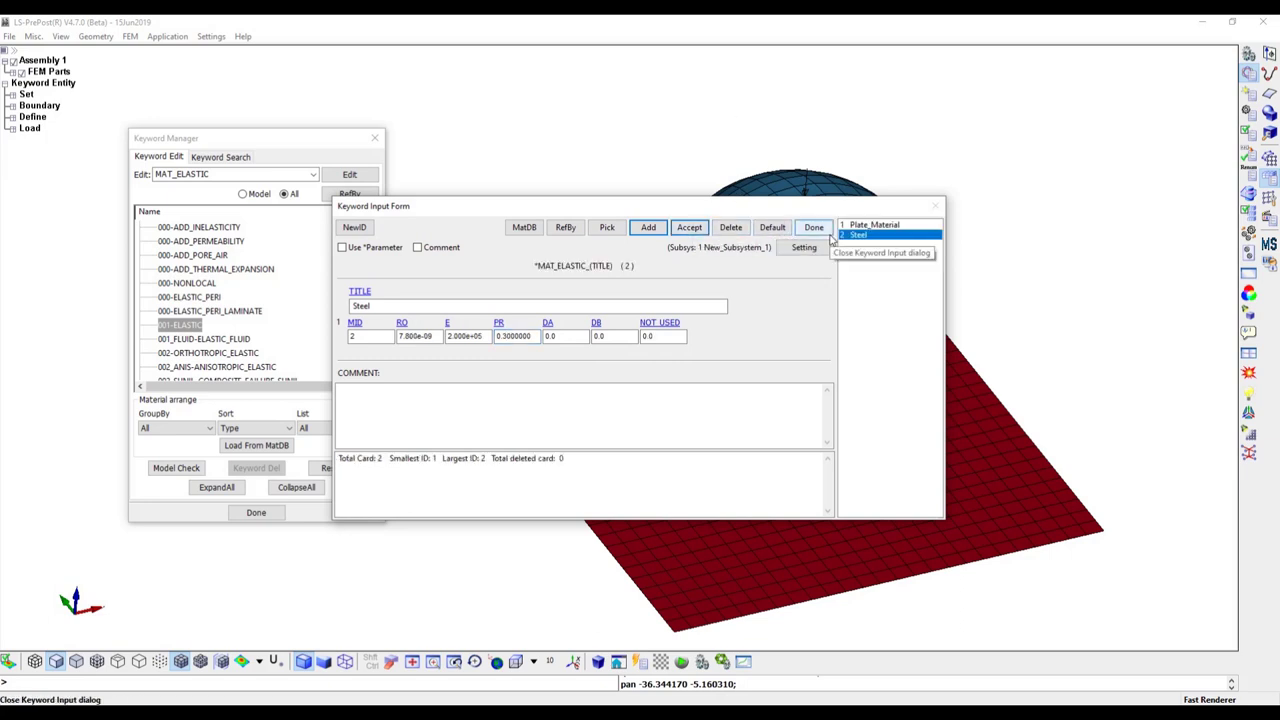
left_click(814, 228)
- Open the SECTION > SHELL definition form in the Keyword Manager
scroll(197, 266, "up", 4)
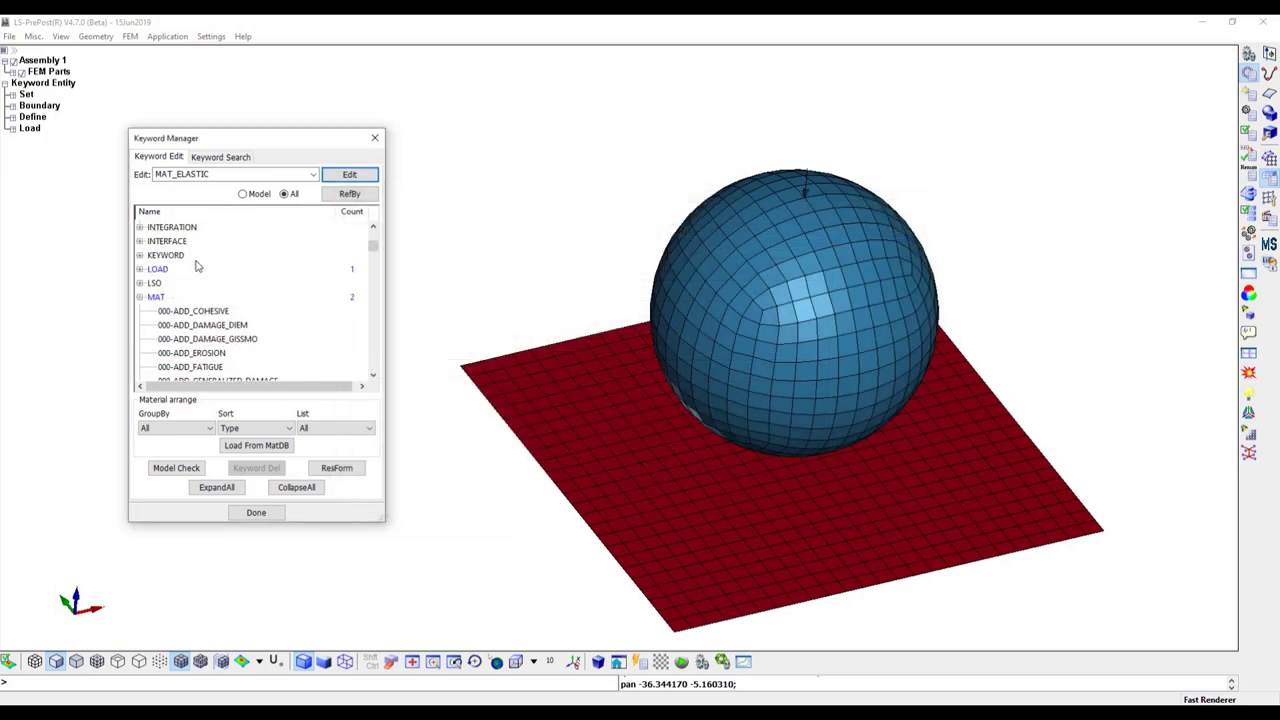
double_click(153, 297)
scroll(203, 314, "down", 2)
scroll(203, 314, "down", 2)
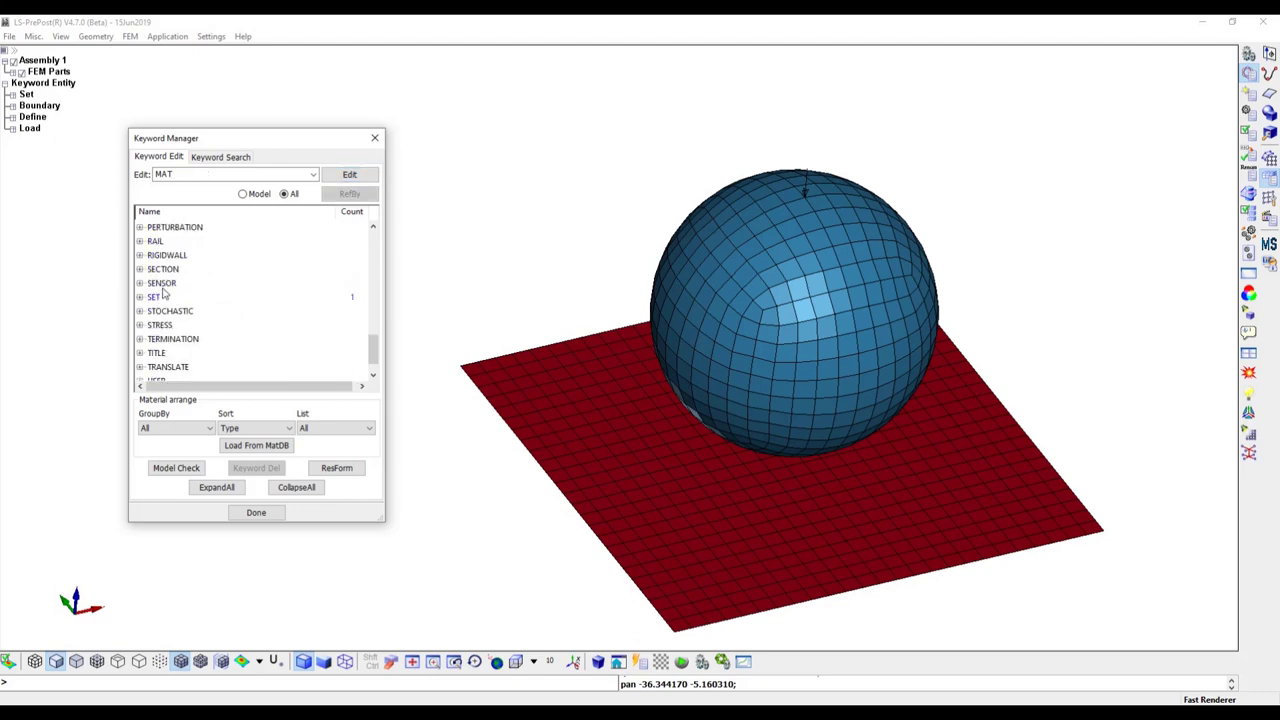
double_click(143, 270)
scroll(238, 312, "down", 2)
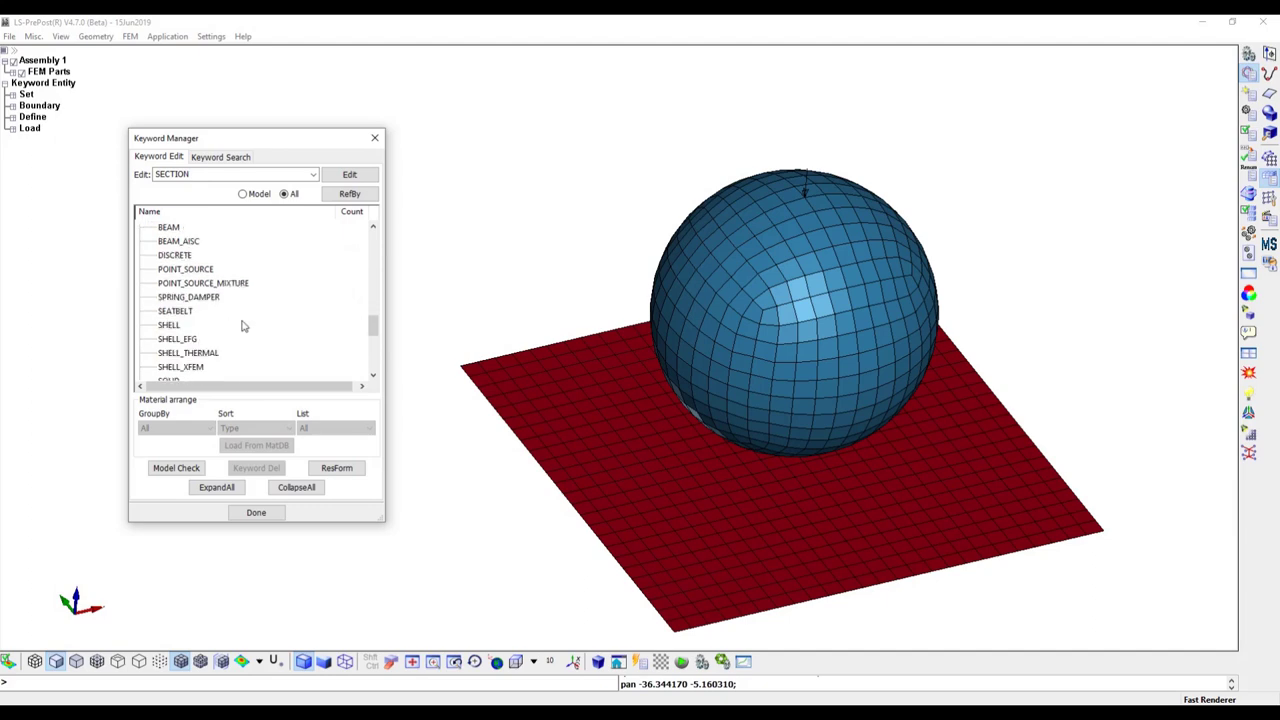
double_click(193, 325)
- Title the section Shell_3.0mm with SECID 1, ELFORM 16 and T1 3, and accept it
left_click(403, 308)
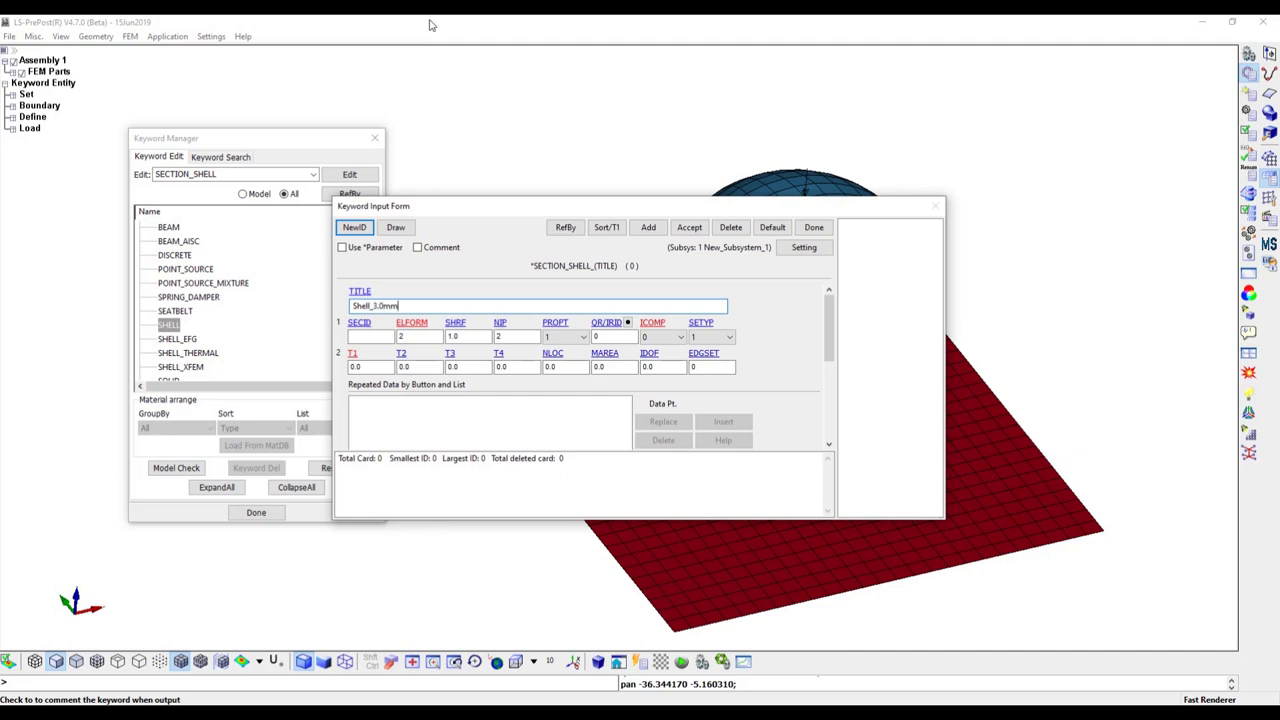
left_click(384, 336)
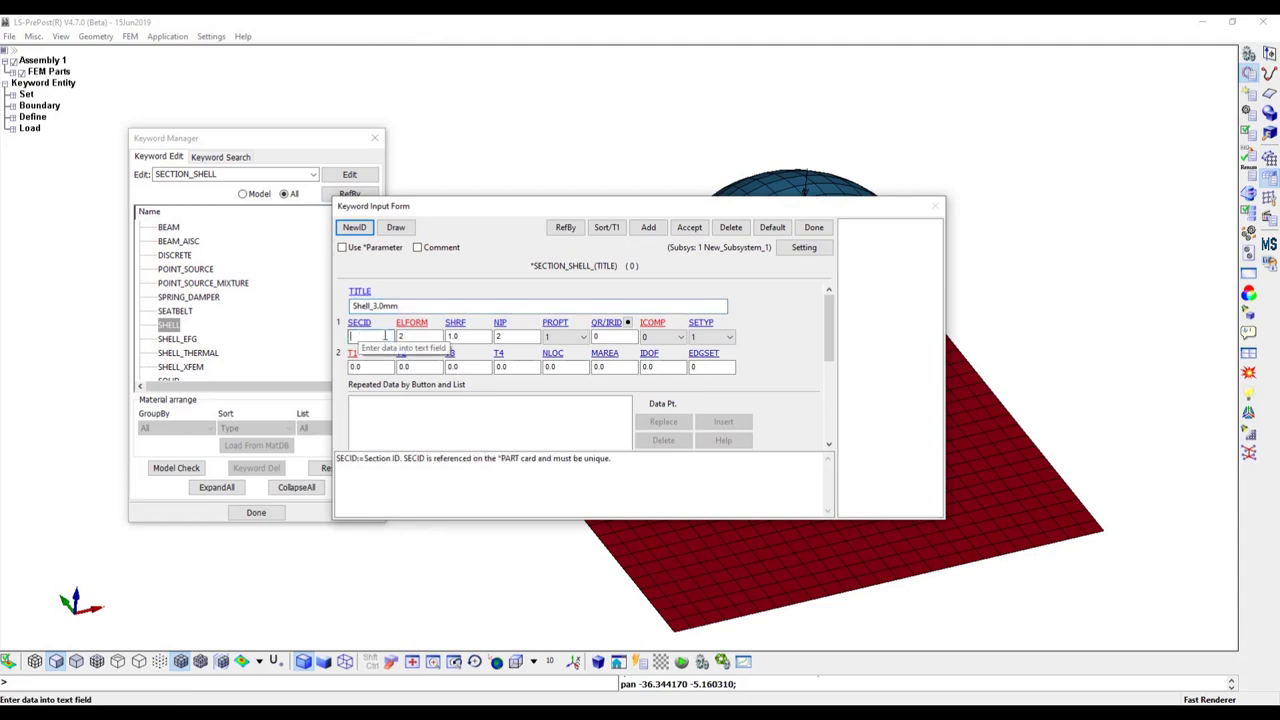
type("1")
key("Tab")
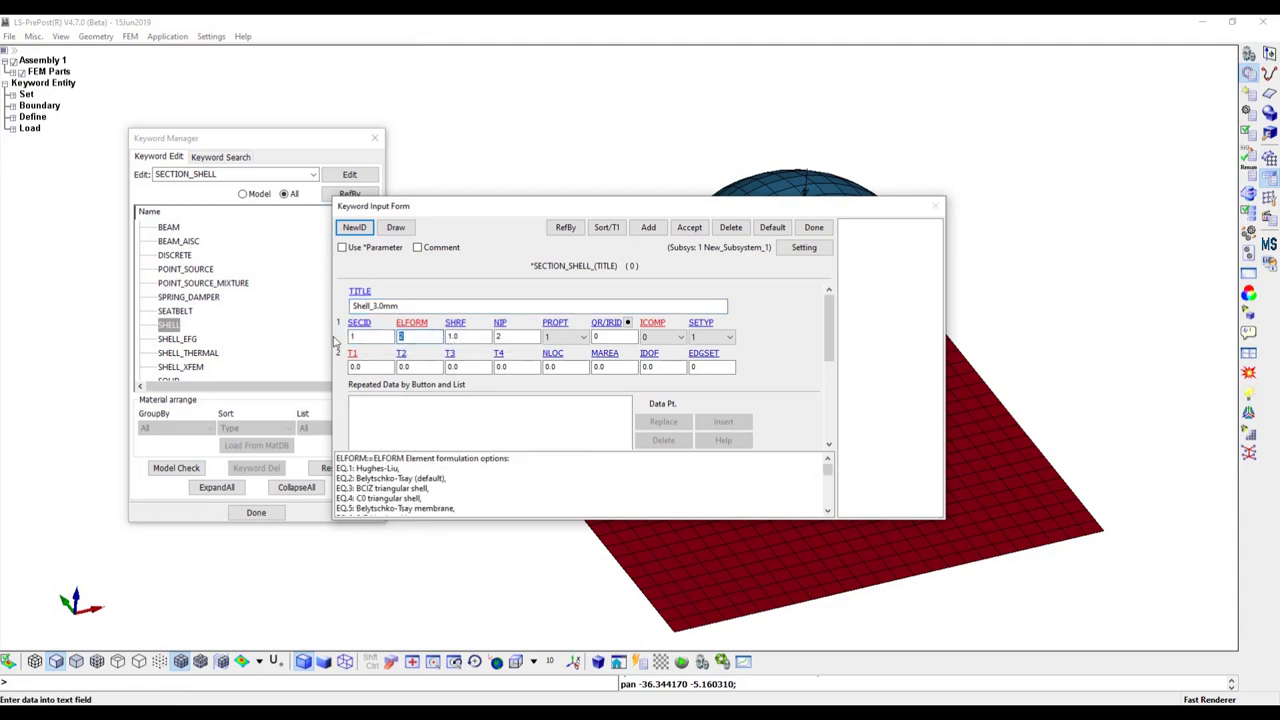
type("16")
left_click(374, 364)
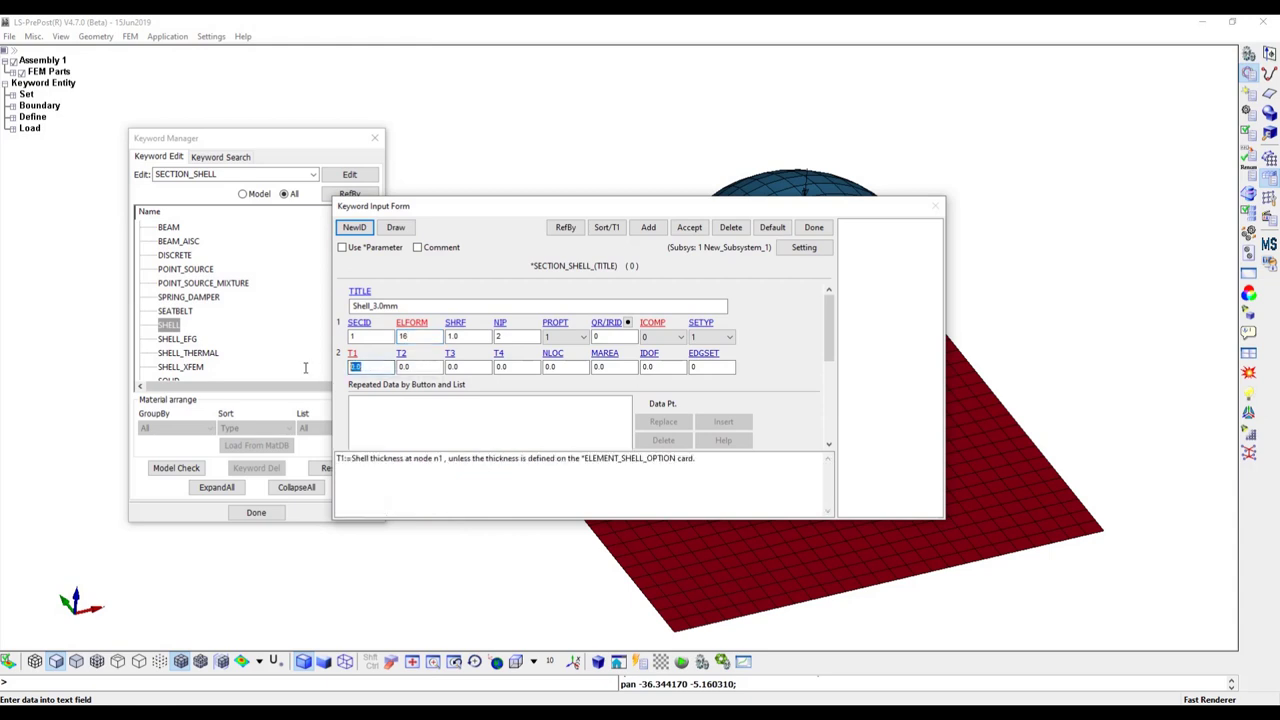
type("3")
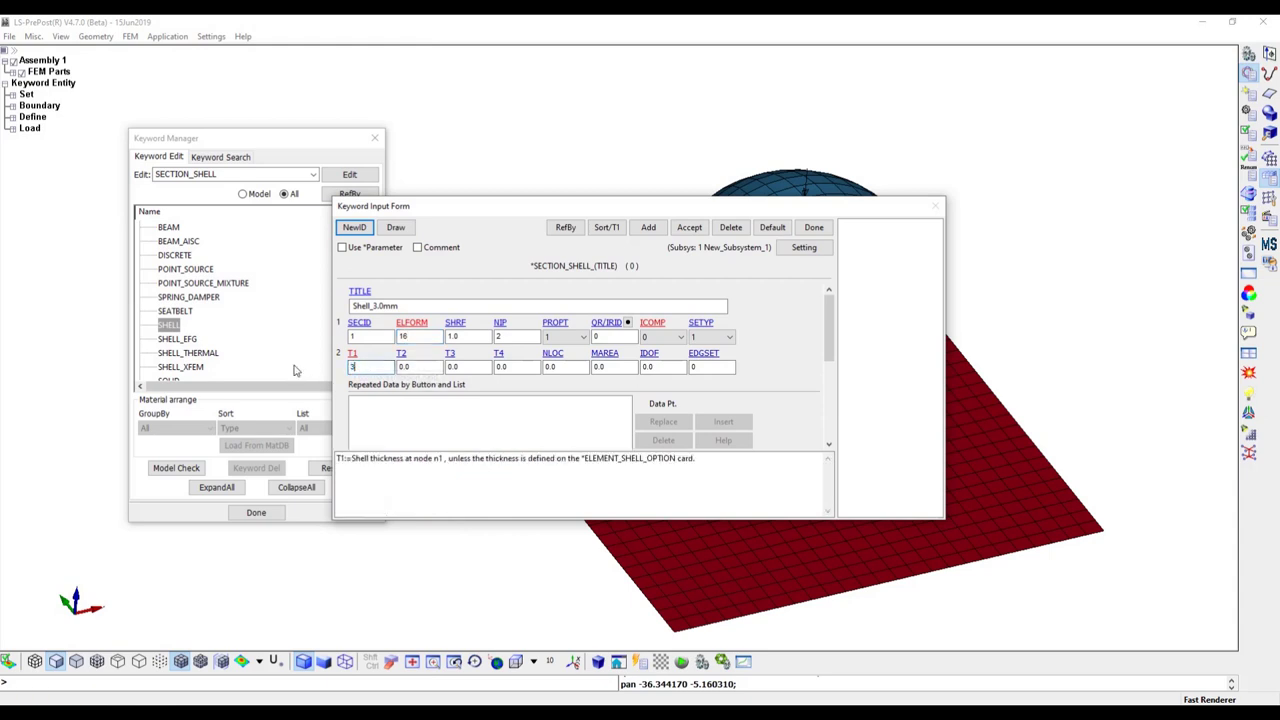
left_click(689, 227)
- Filter the Keyword Manager to model keywords and open the PART definitions for editing
left_click(814, 227)
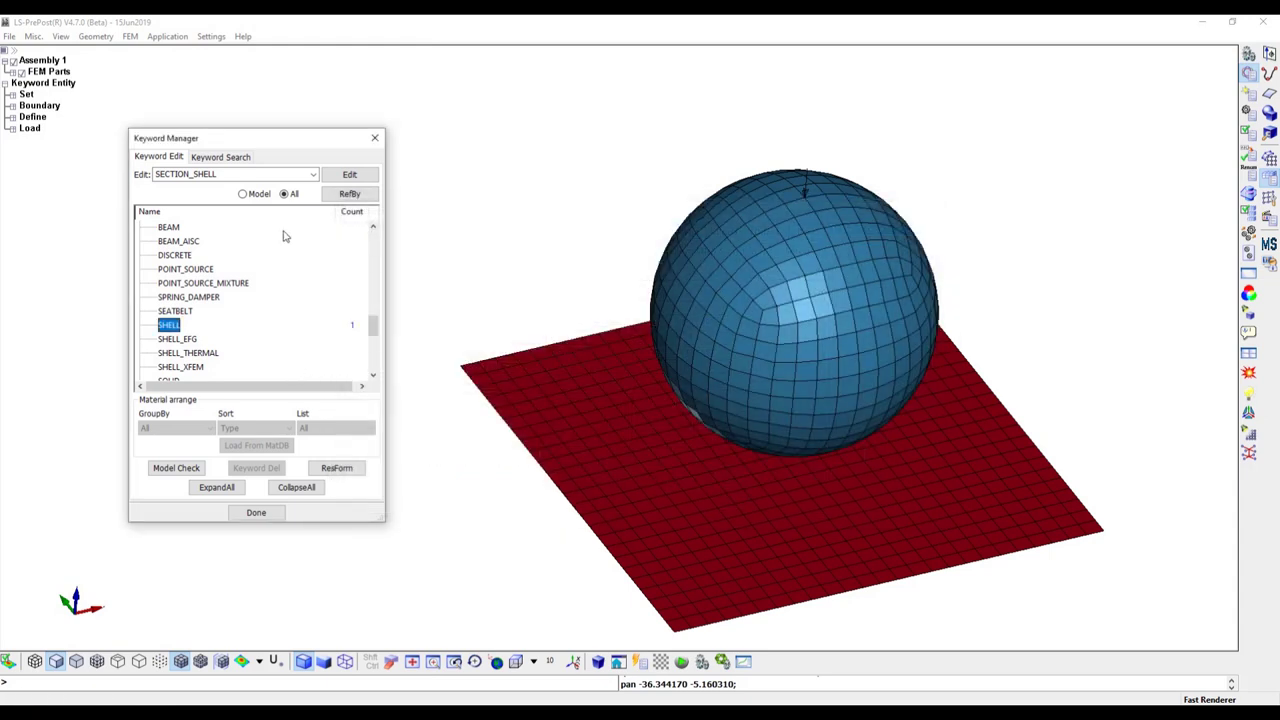
left_click(242, 193)
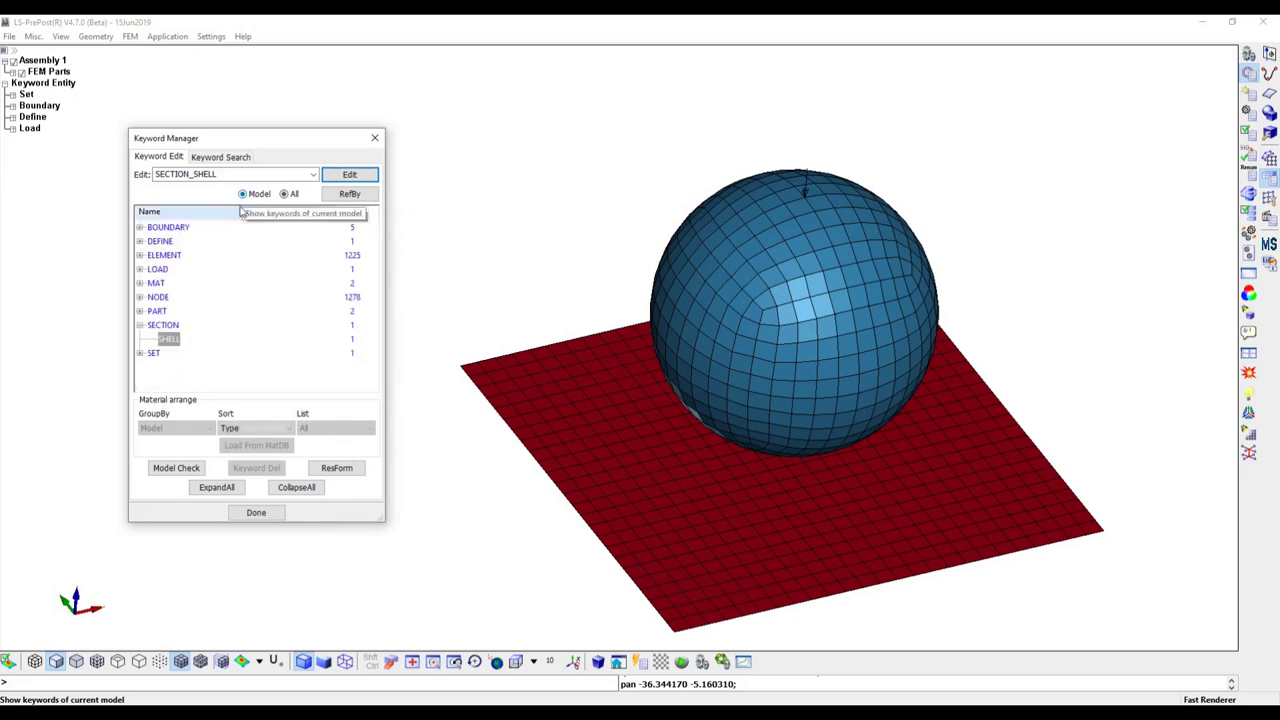
left_click(140, 325)
left_click(146, 325)
left_click(140, 311)
left_click(150, 311)
double_click(167, 325)
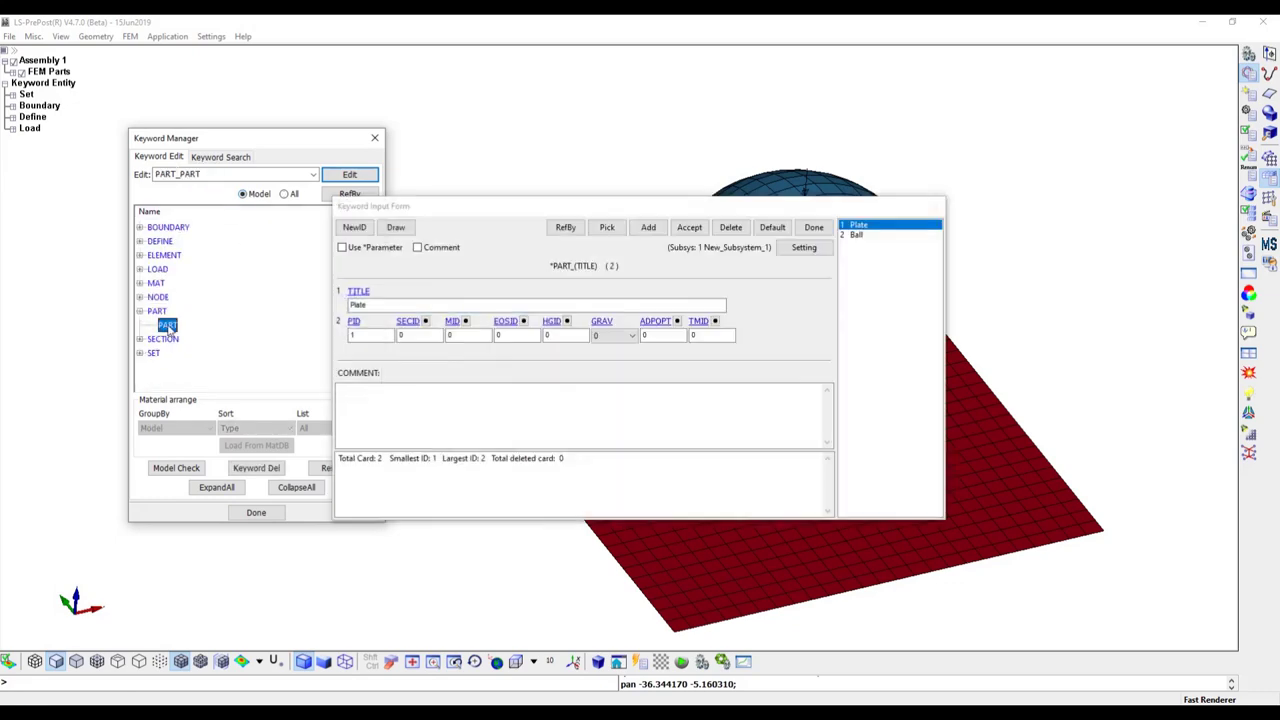
- Link the Plate part's SECID to the Shell_3.0mm section
double_click(429, 334)
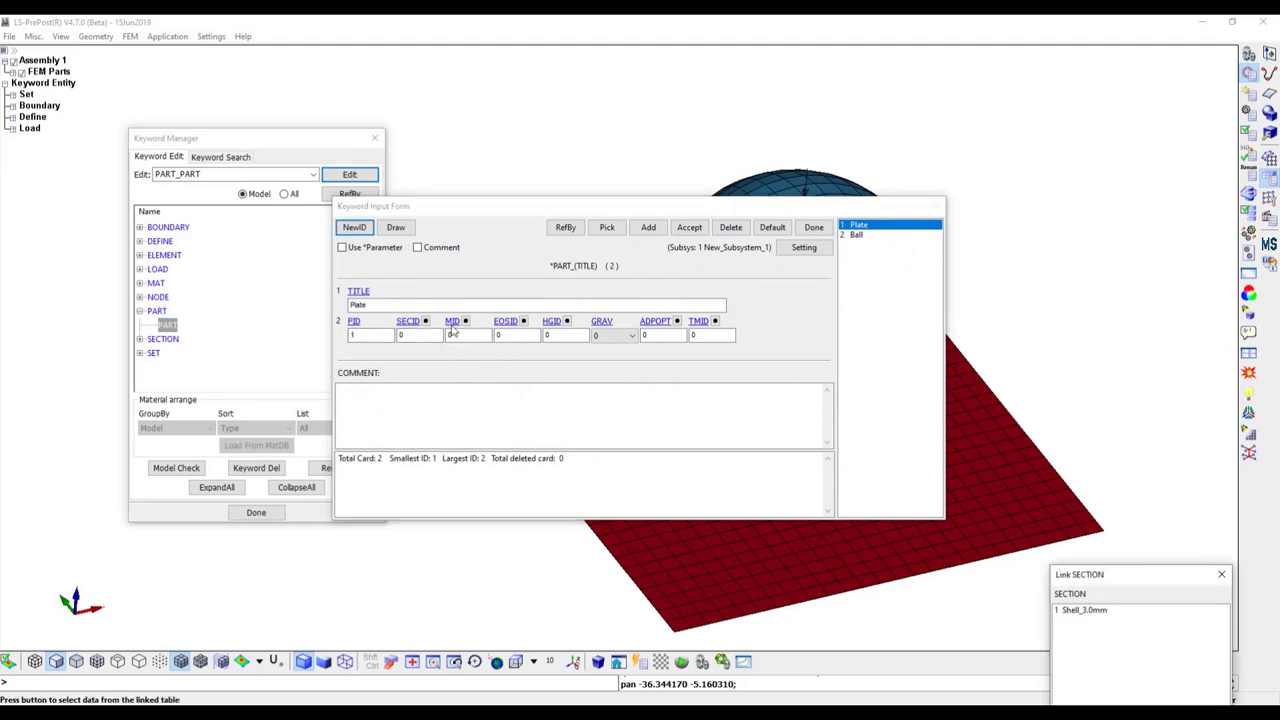
left_click_drag(1140, 578, 1127, 442)
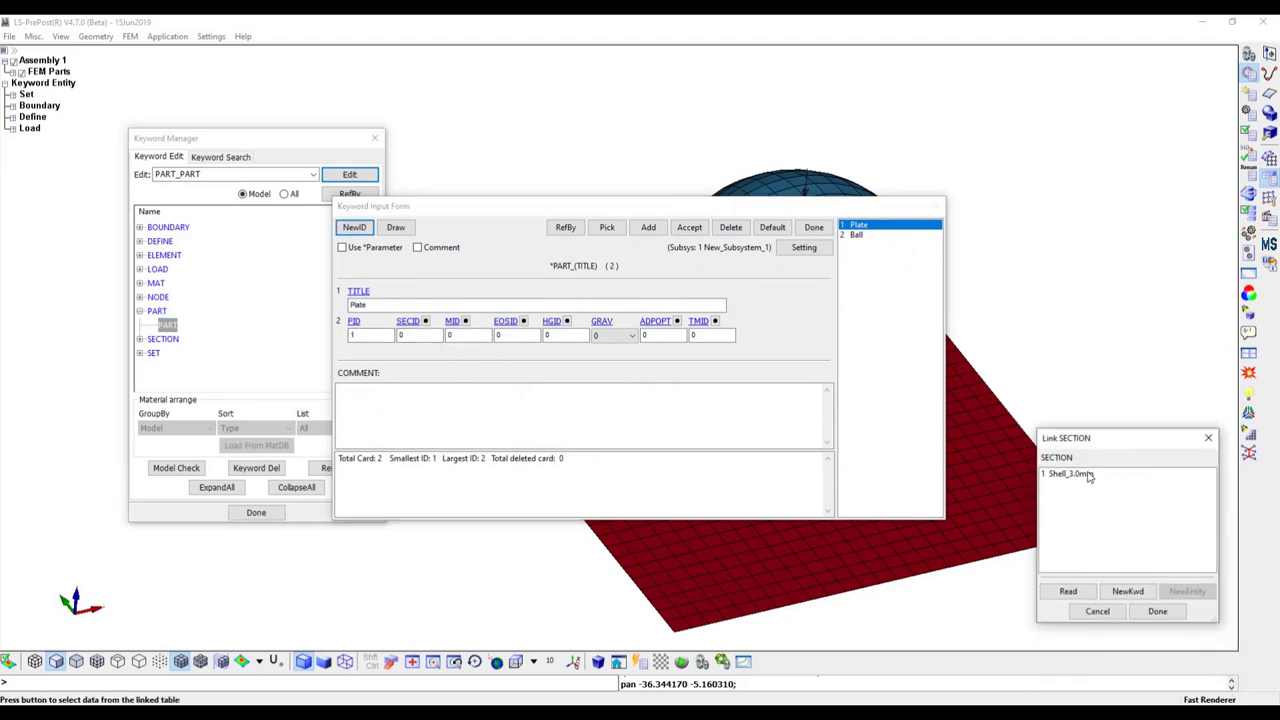
left_click(1088, 473)
left_click(1157, 612)
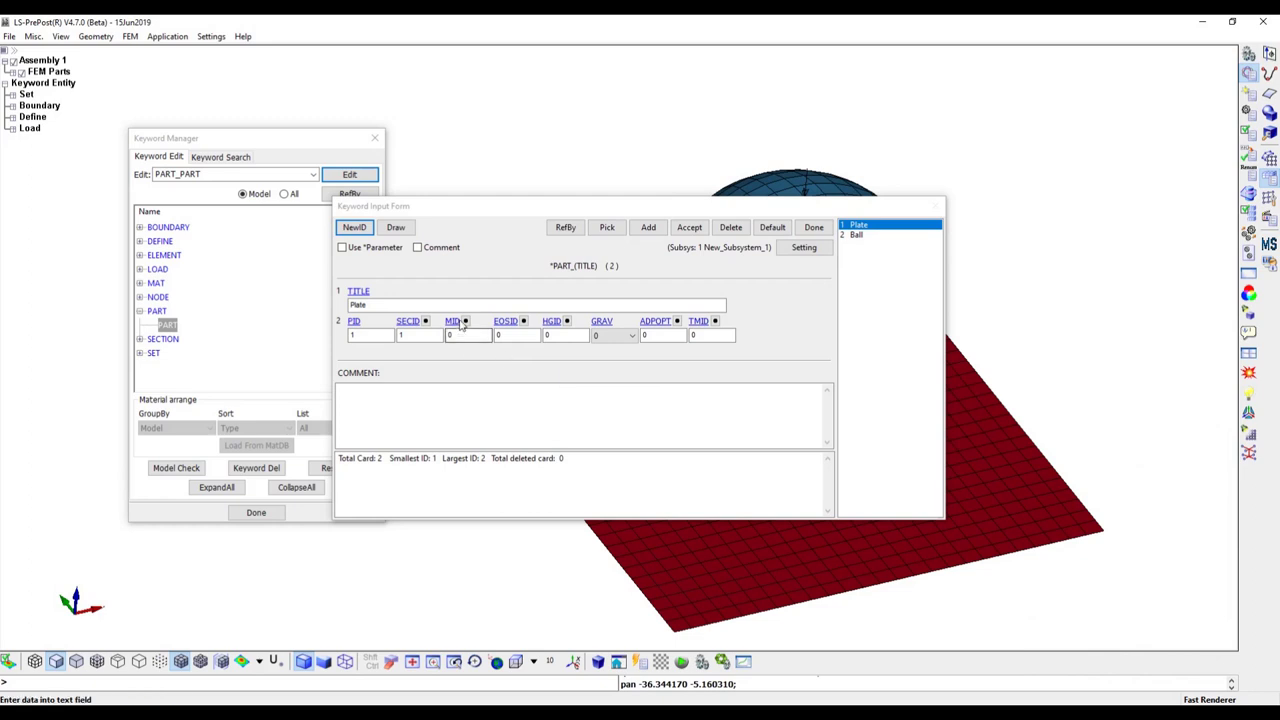
- Link the Plate part's MID to Plate_Material and accept the change
double_click(464, 330)
left_click_drag(1163, 576, 1146, 479)
left_click(1055, 523)
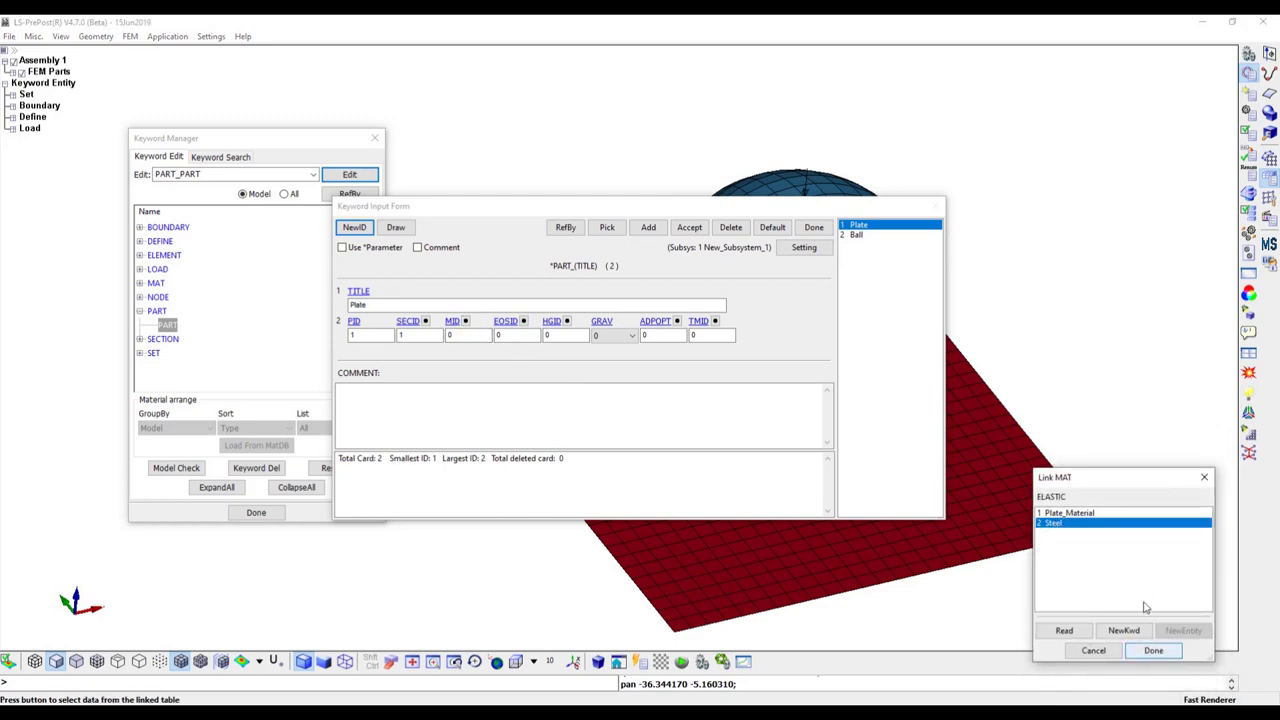
left_click(1083, 514)
left_click(1152, 650)
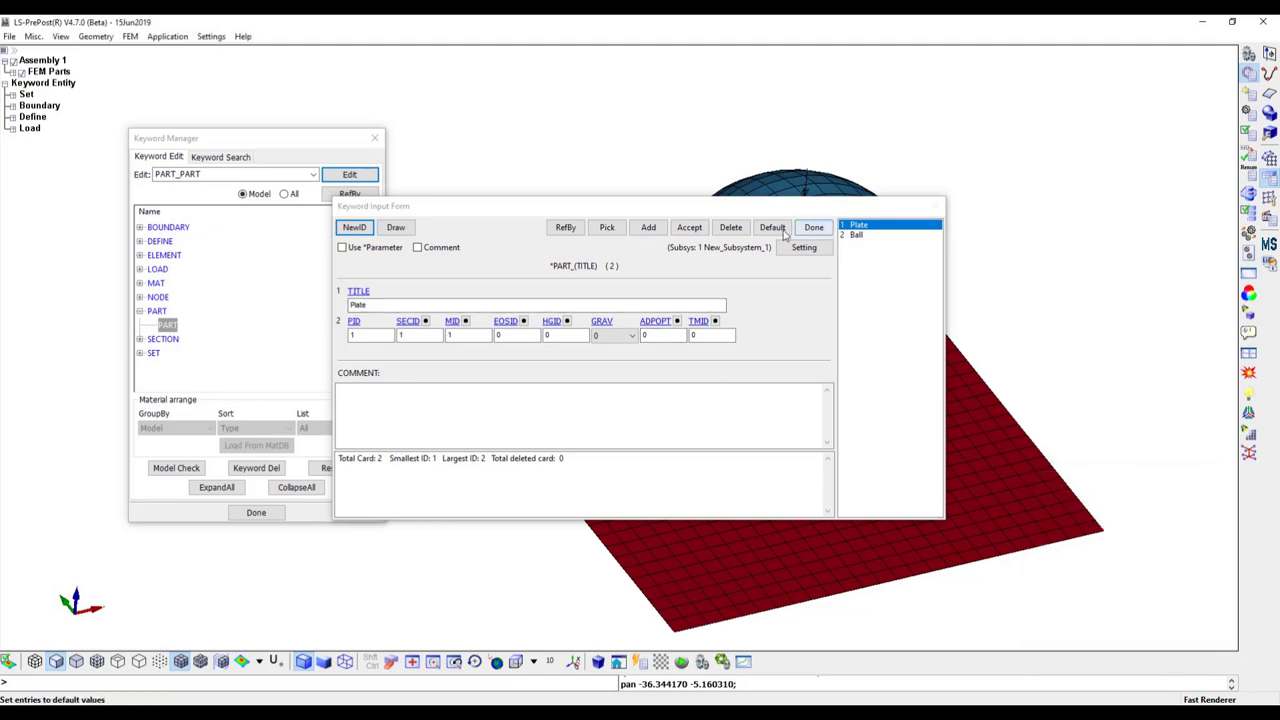
left_click(689, 229)
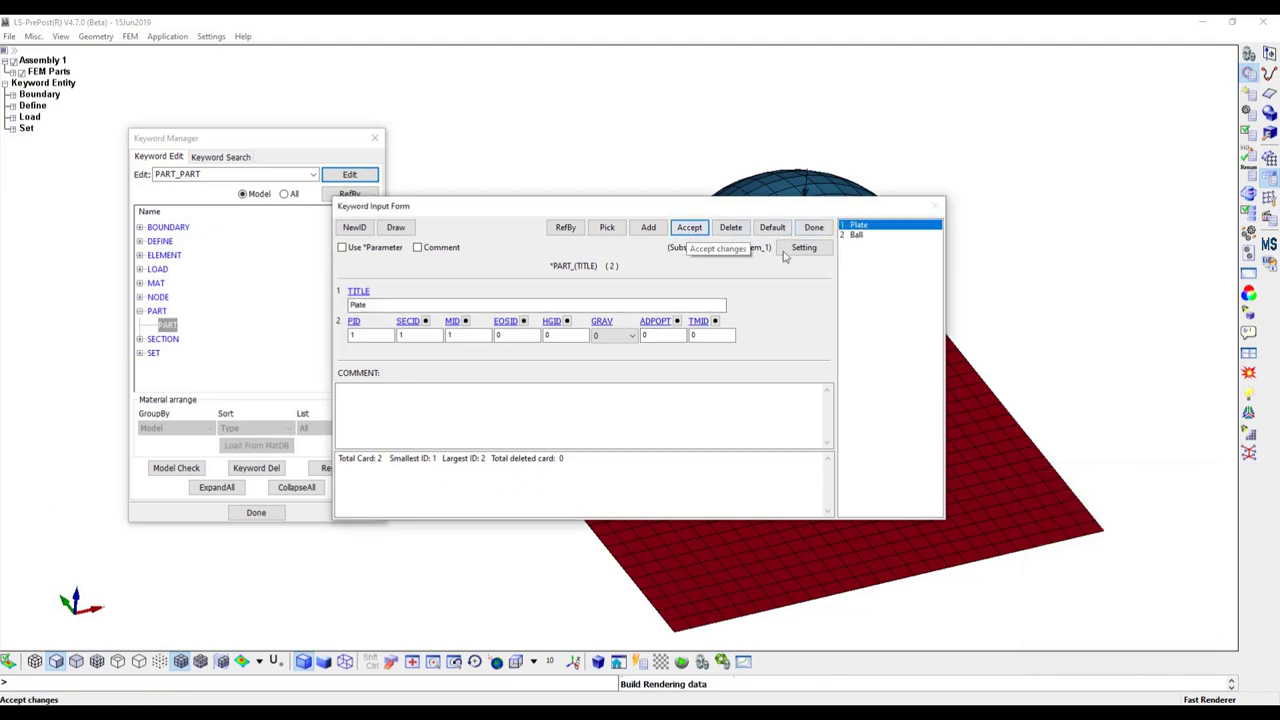
- Give the Ball part SECID Shell_3.0mm and MID Steel, accept, and close the part form
left_click(855, 235)
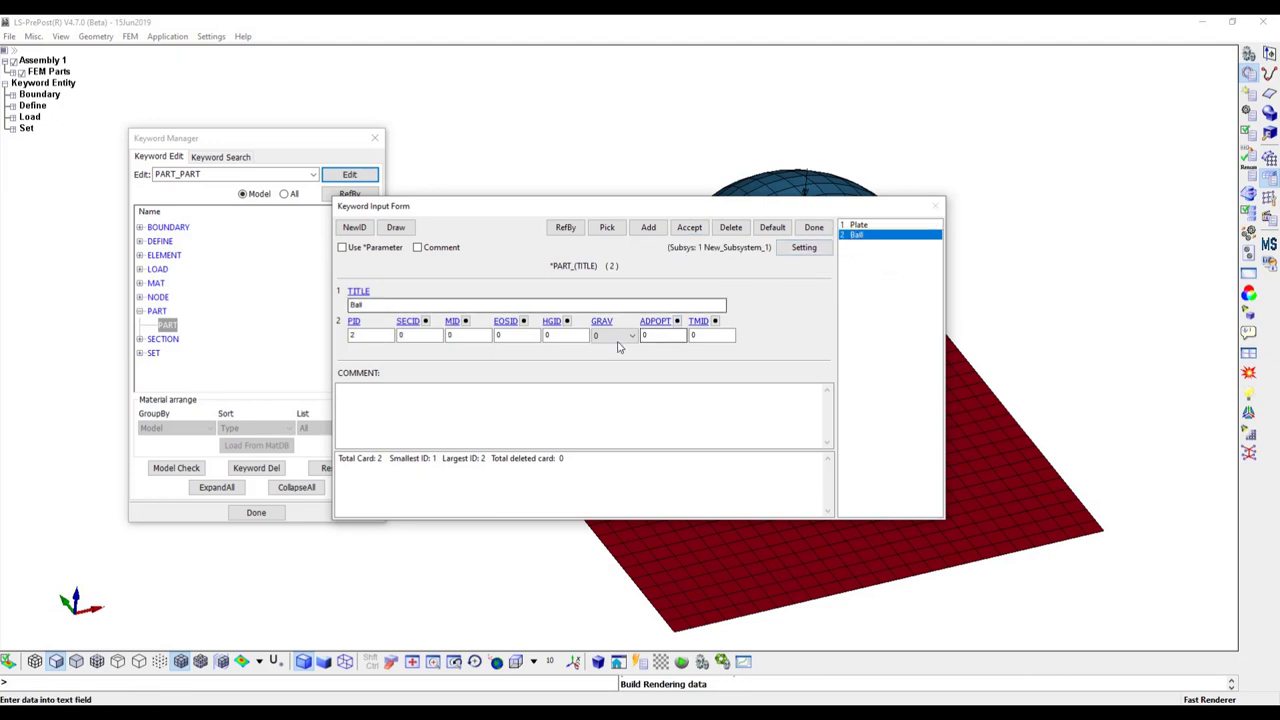
left_click(426, 321)
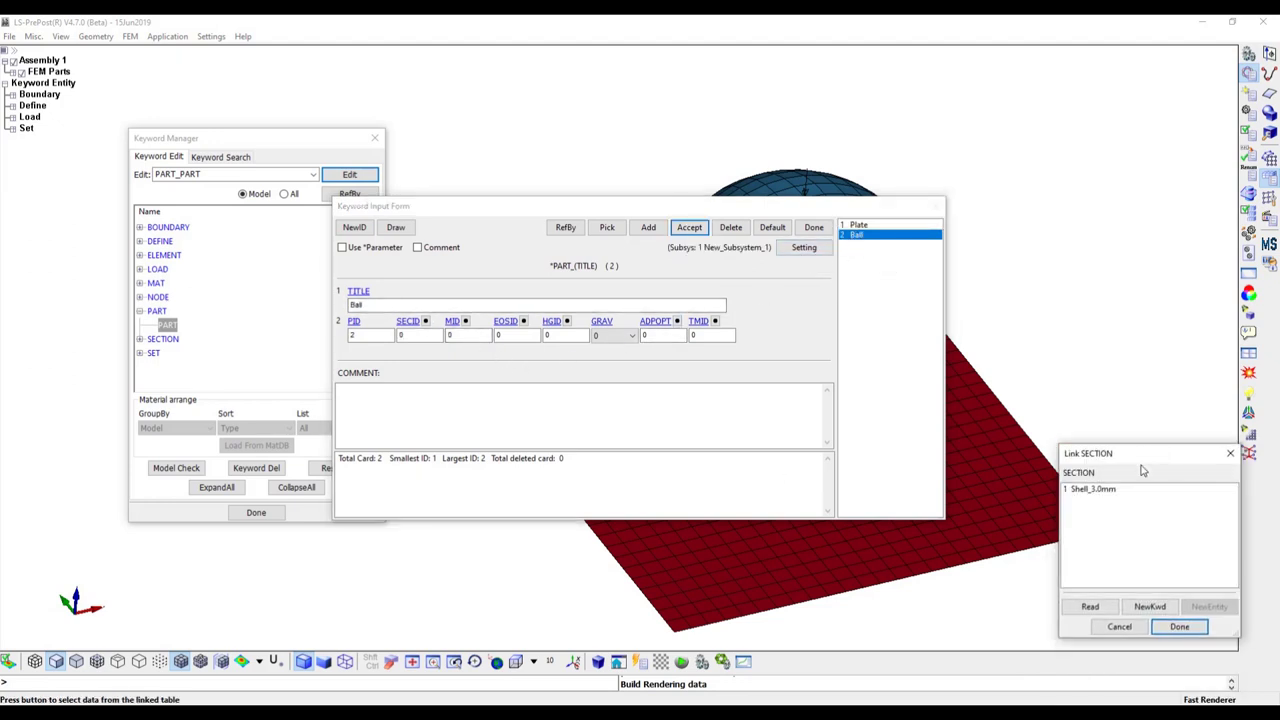
left_click(1108, 490)
left_click(1181, 627)
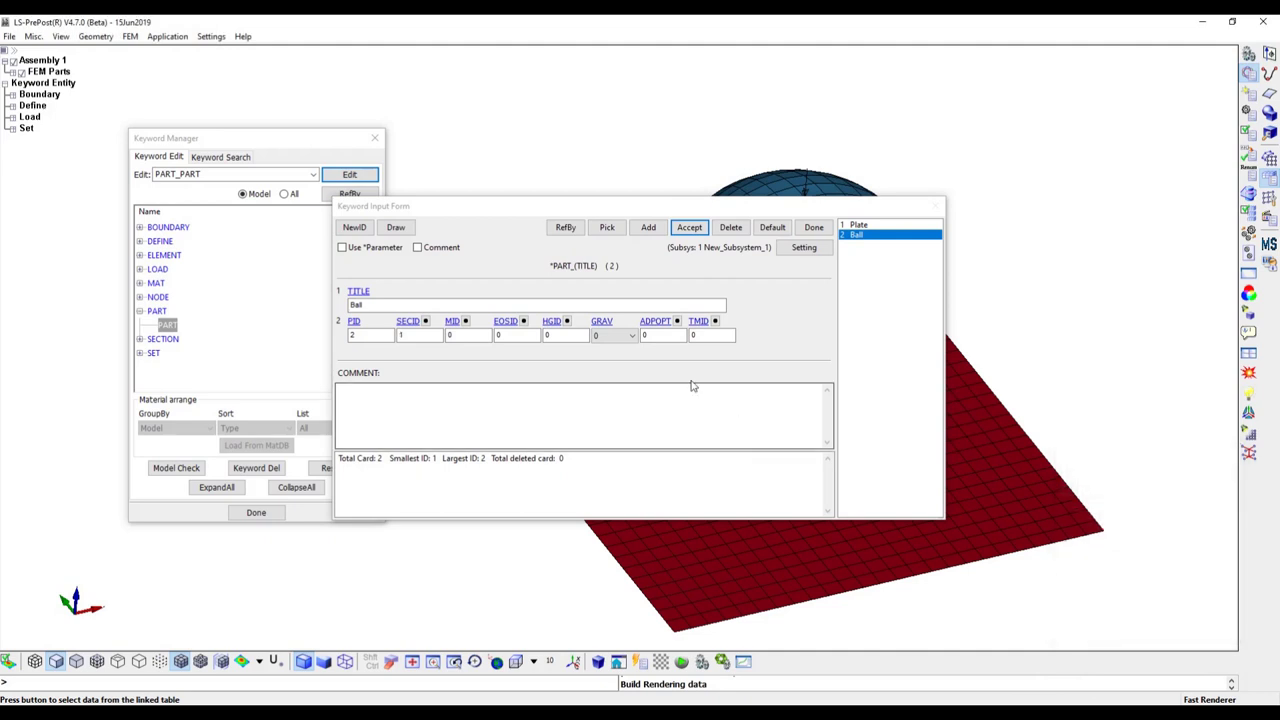
left_click(466, 321)
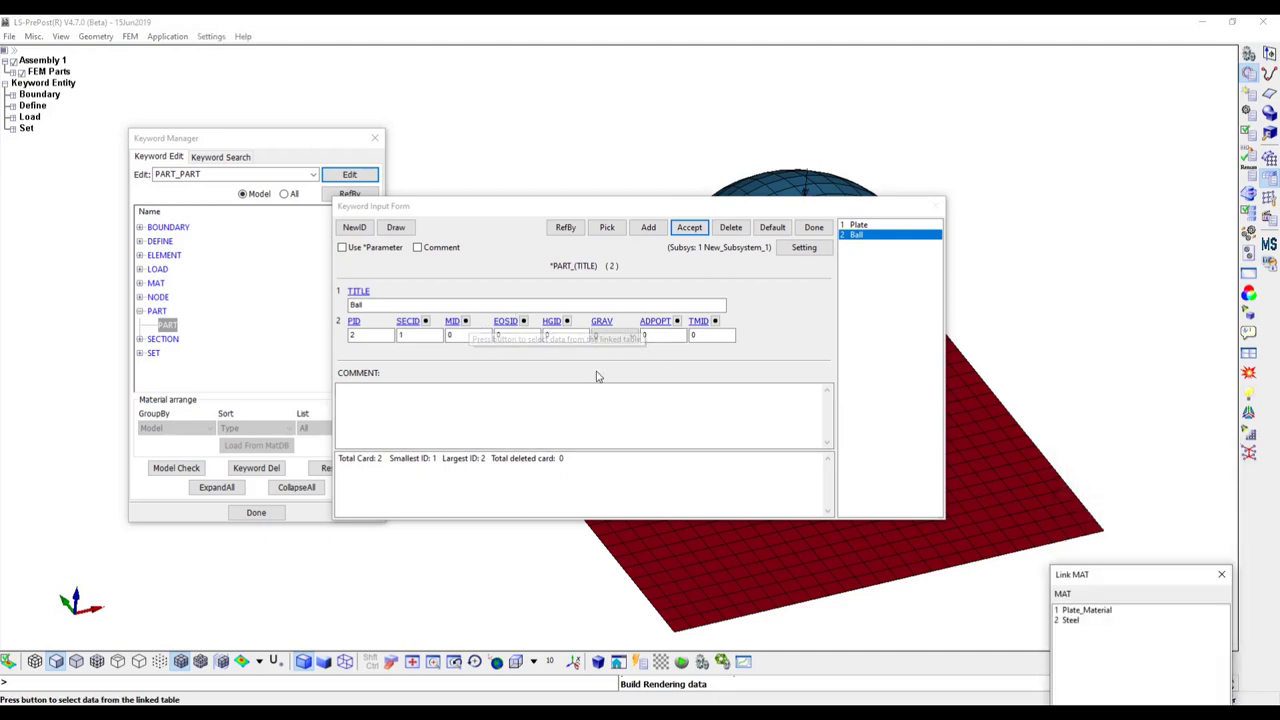
left_click(1066, 496)
left_click(1165, 623)
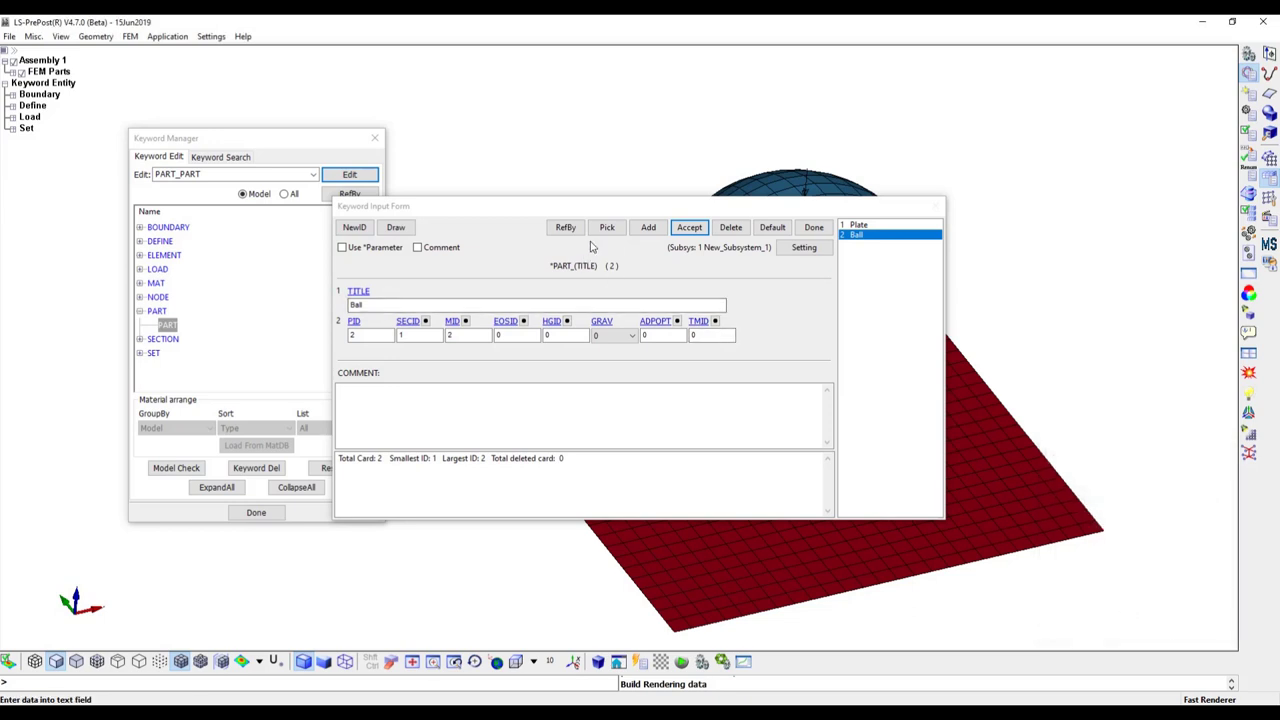
left_click(690, 228)
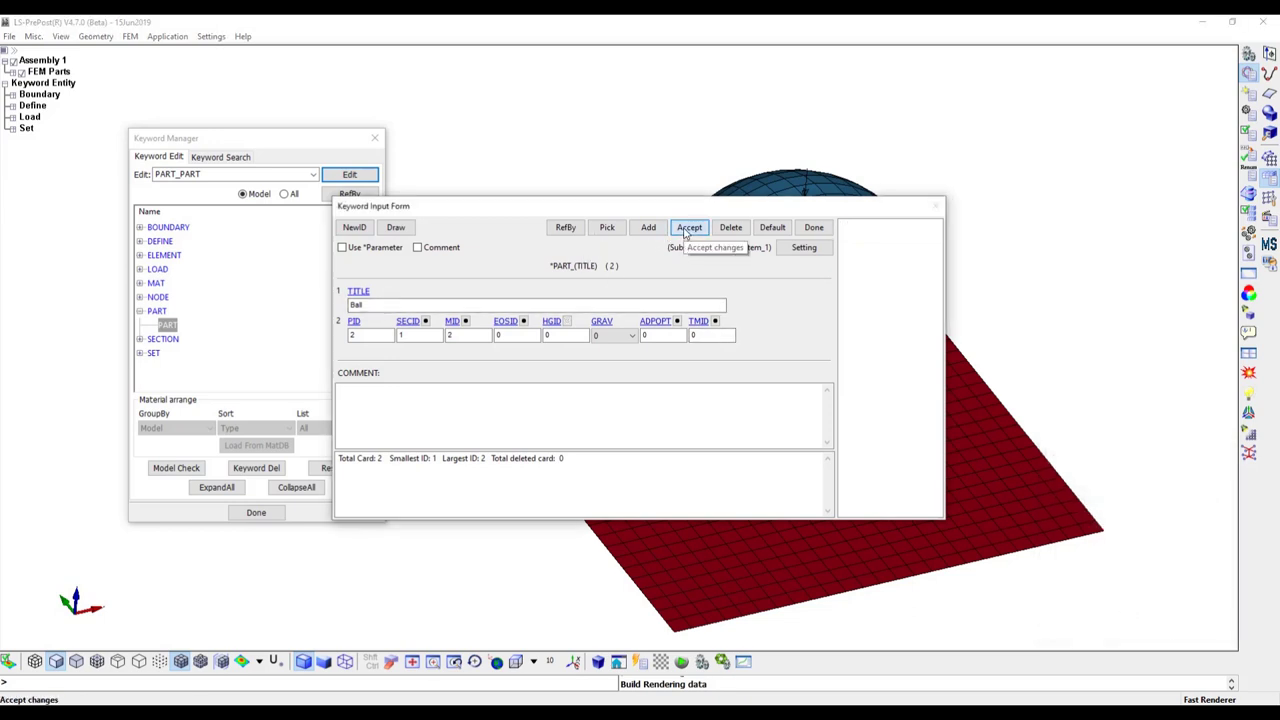
left_click(813, 228)
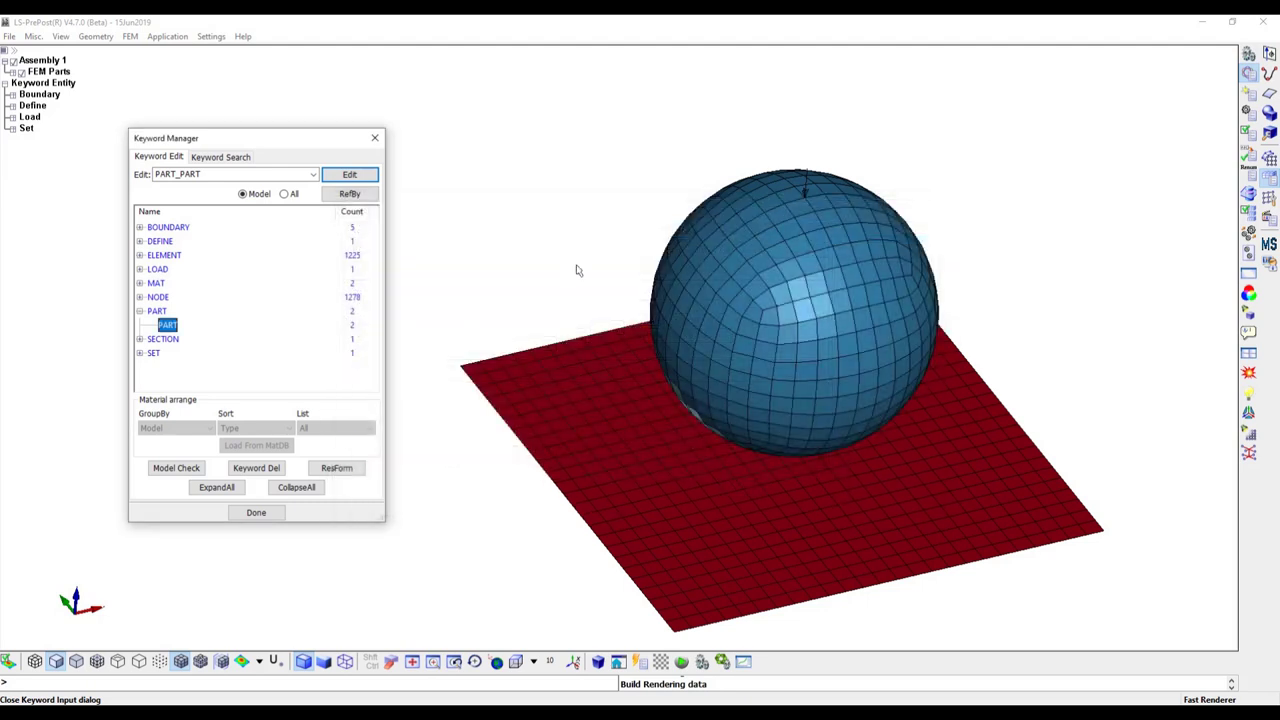
- Review the existing LOAD NODE_POINT definition, then list All keywords around the LOAD group
left_click(285, 194)
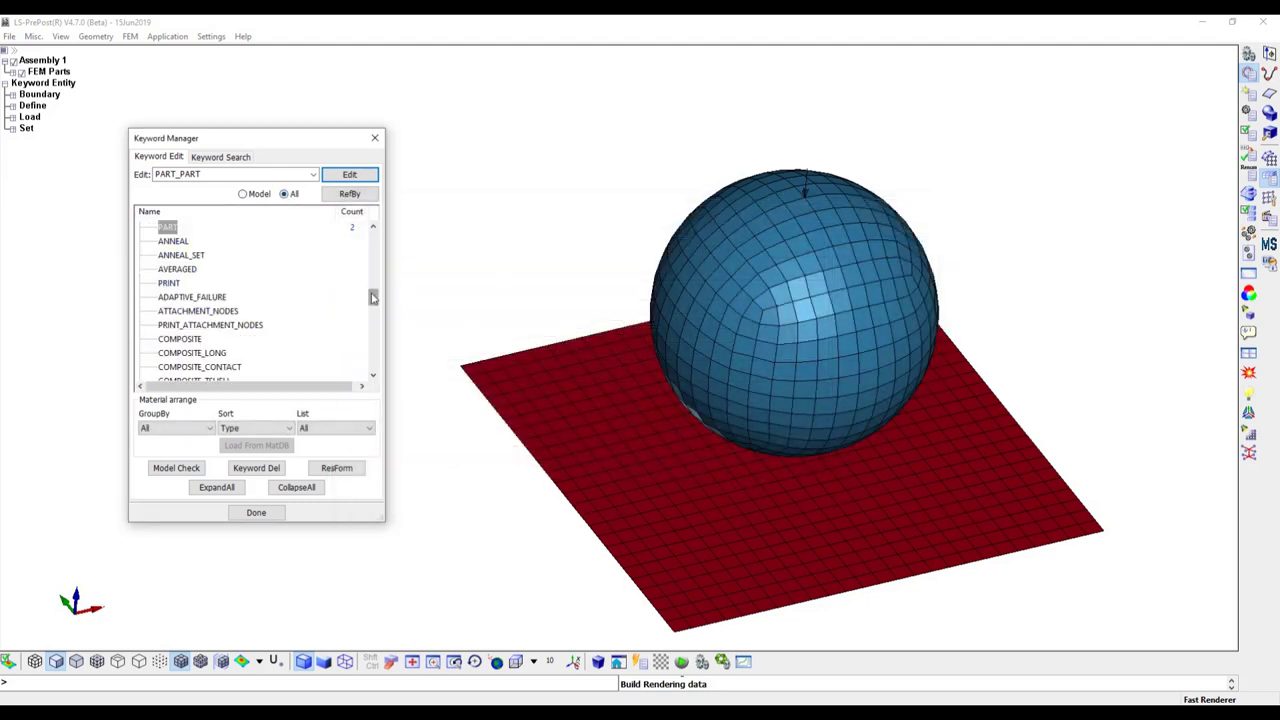
left_click(249, 195)
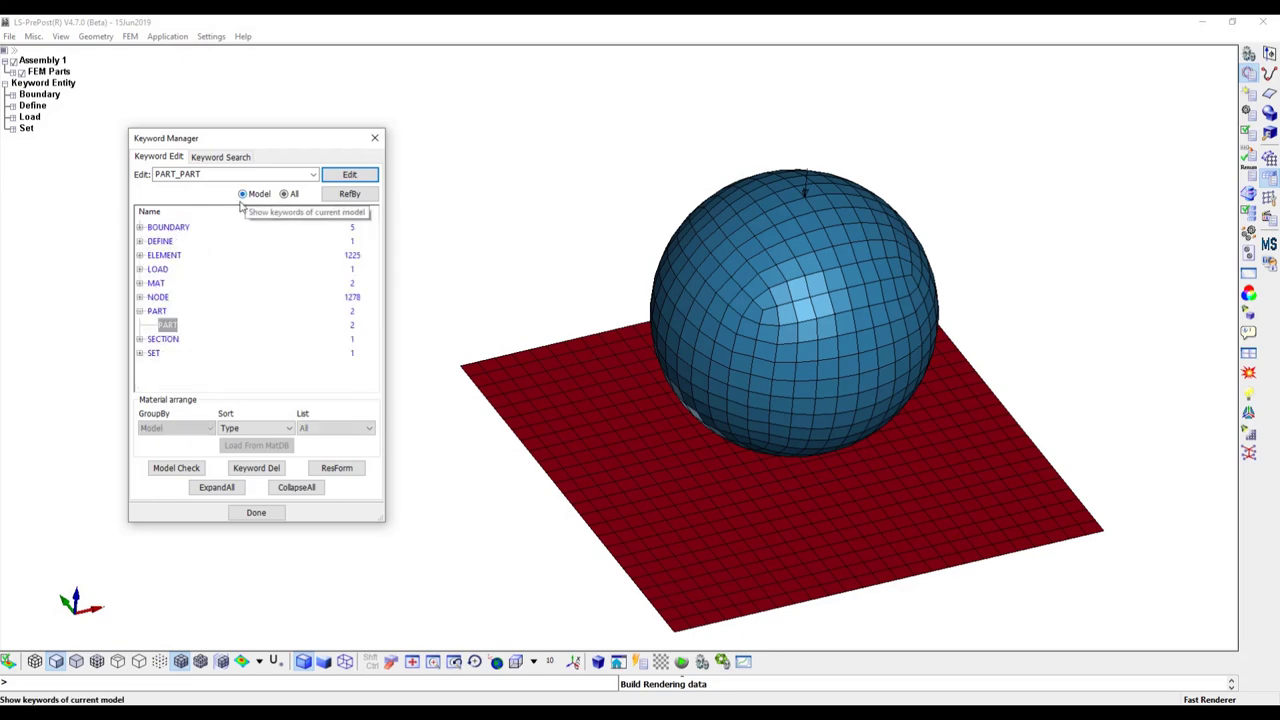
left_click(140, 311)
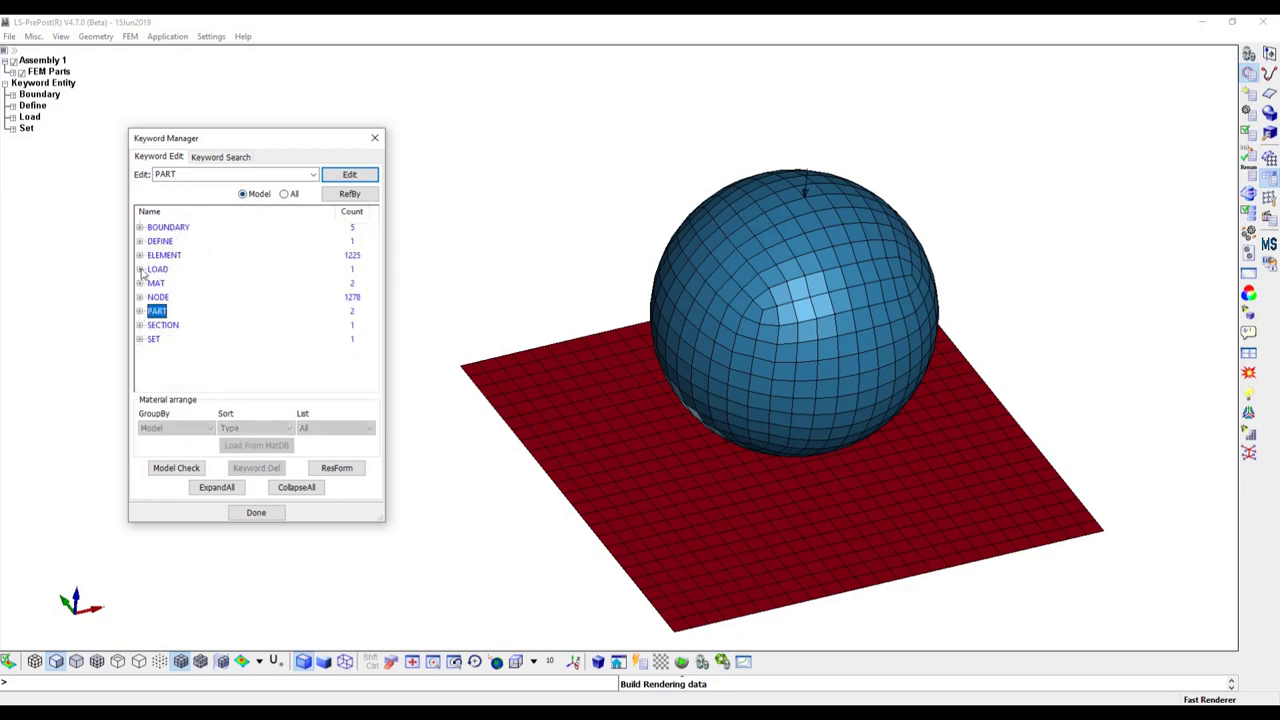
left_click(140, 269)
double_click(181, 284)
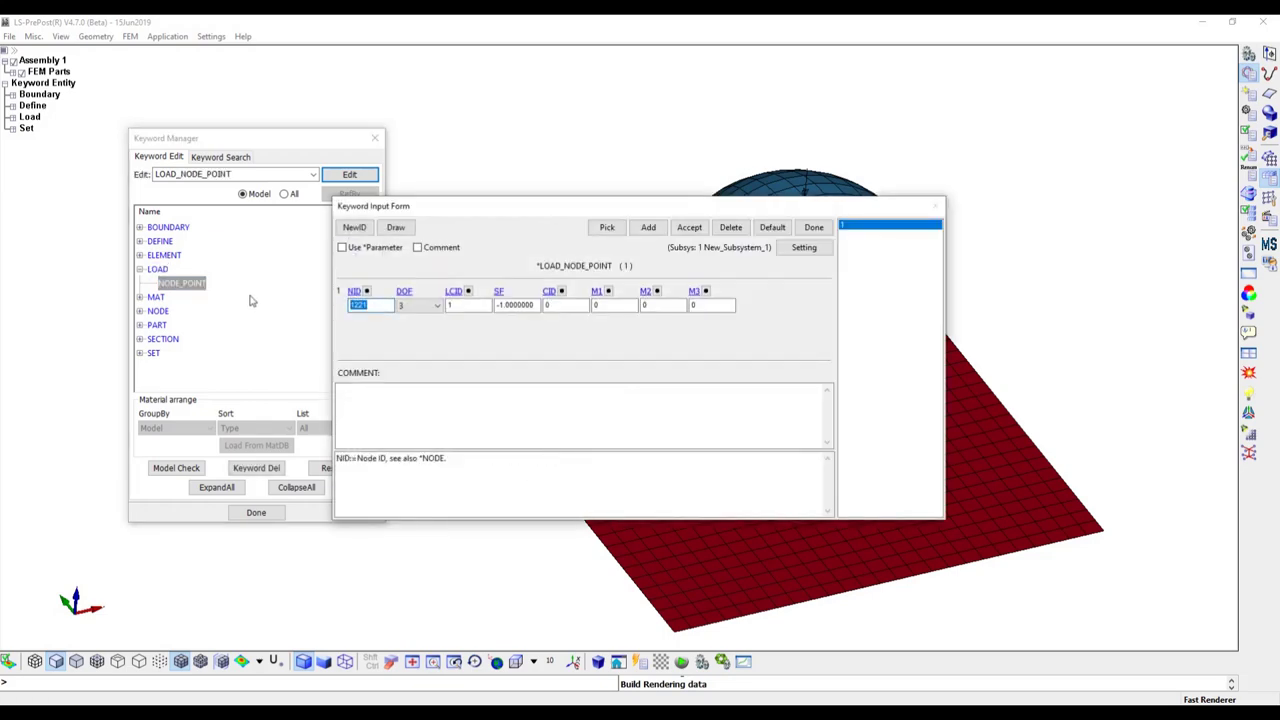
left_click(813, 227)
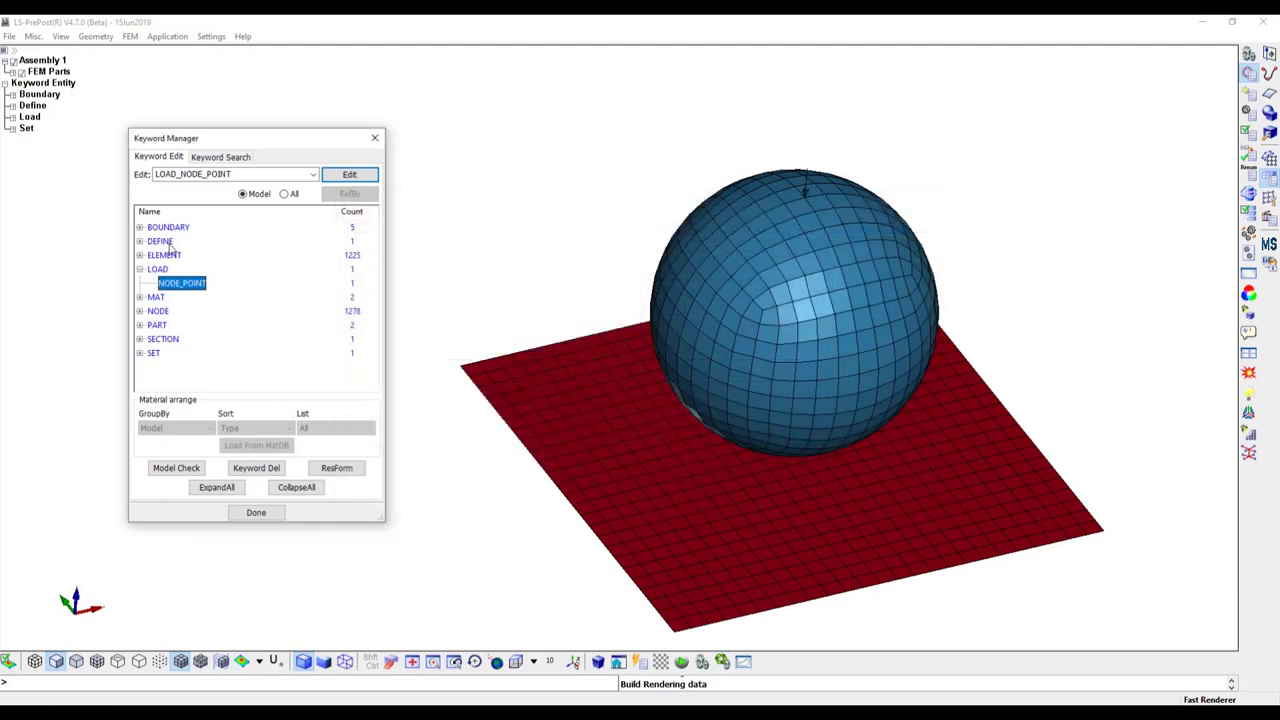
left_click(284, 194)
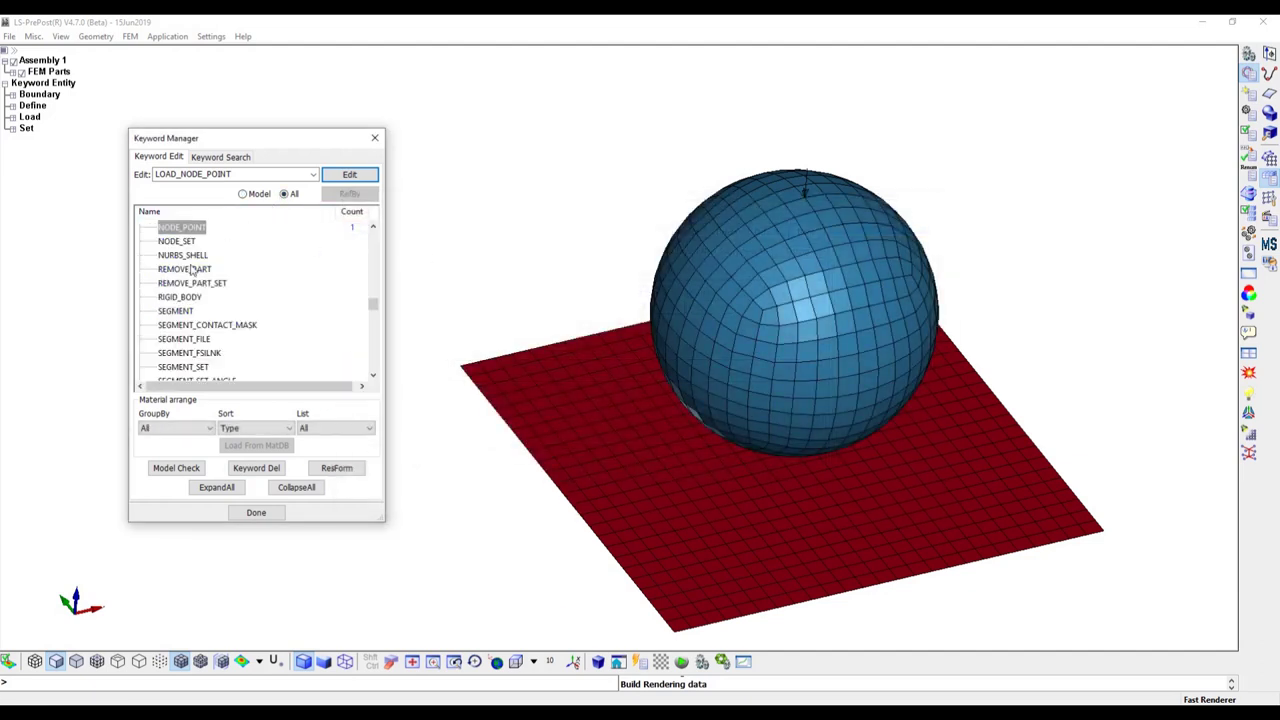
scroll(193, 269, "up", 10)
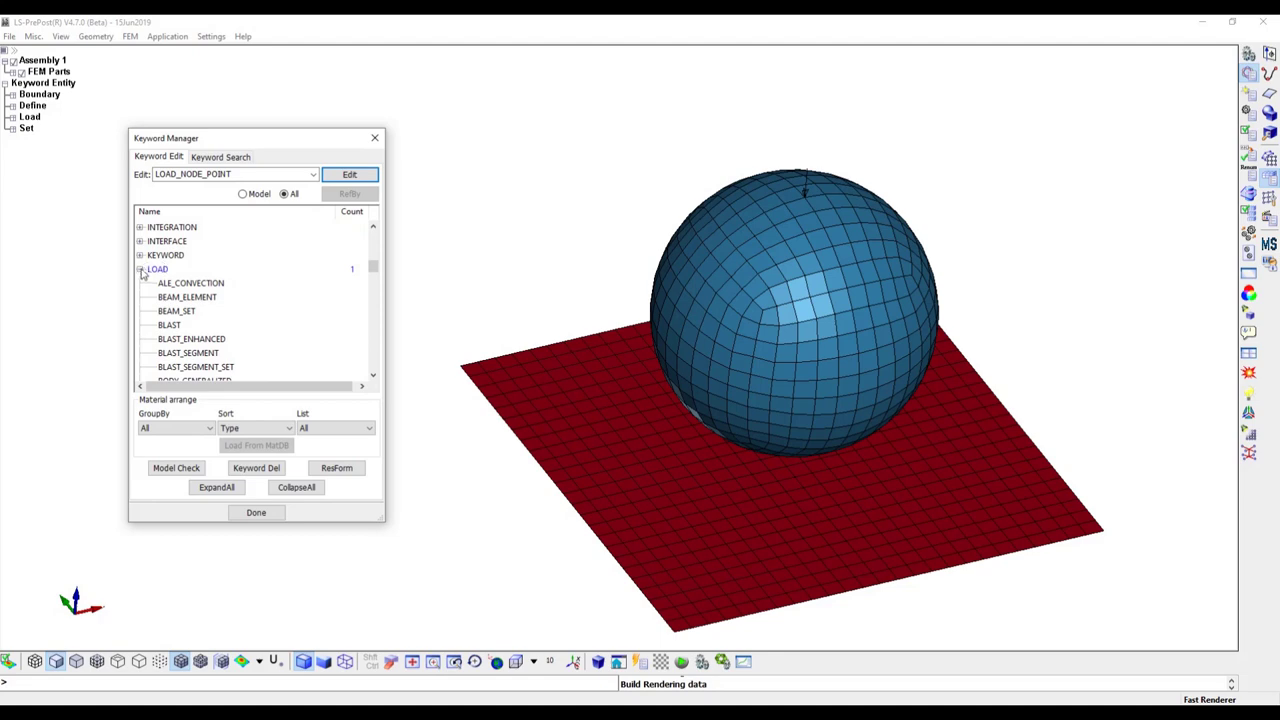
- Collapse LOAD, expand the DATABASE group and select its ASCII_option keyword
left_click(140, 270)
scroll(205, 278, "up", 1)
scroll(209, 279, "up", 5)
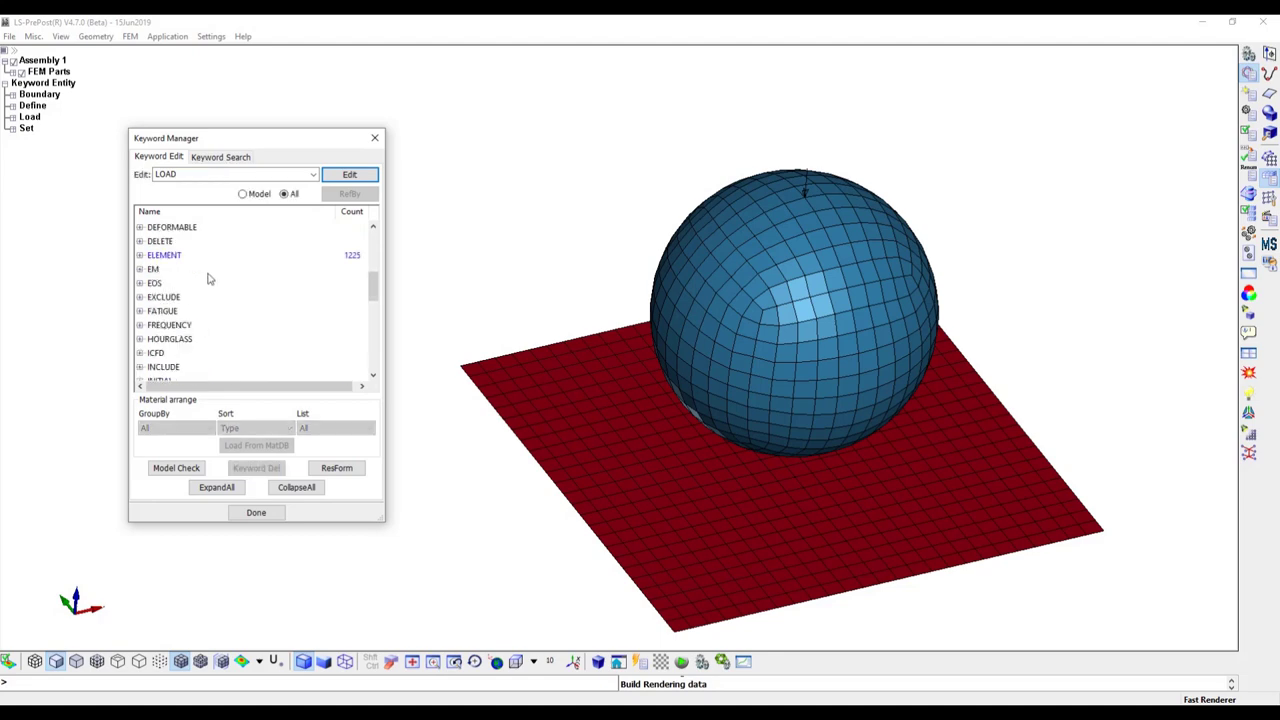
scroll(210, 273, "down", 1)
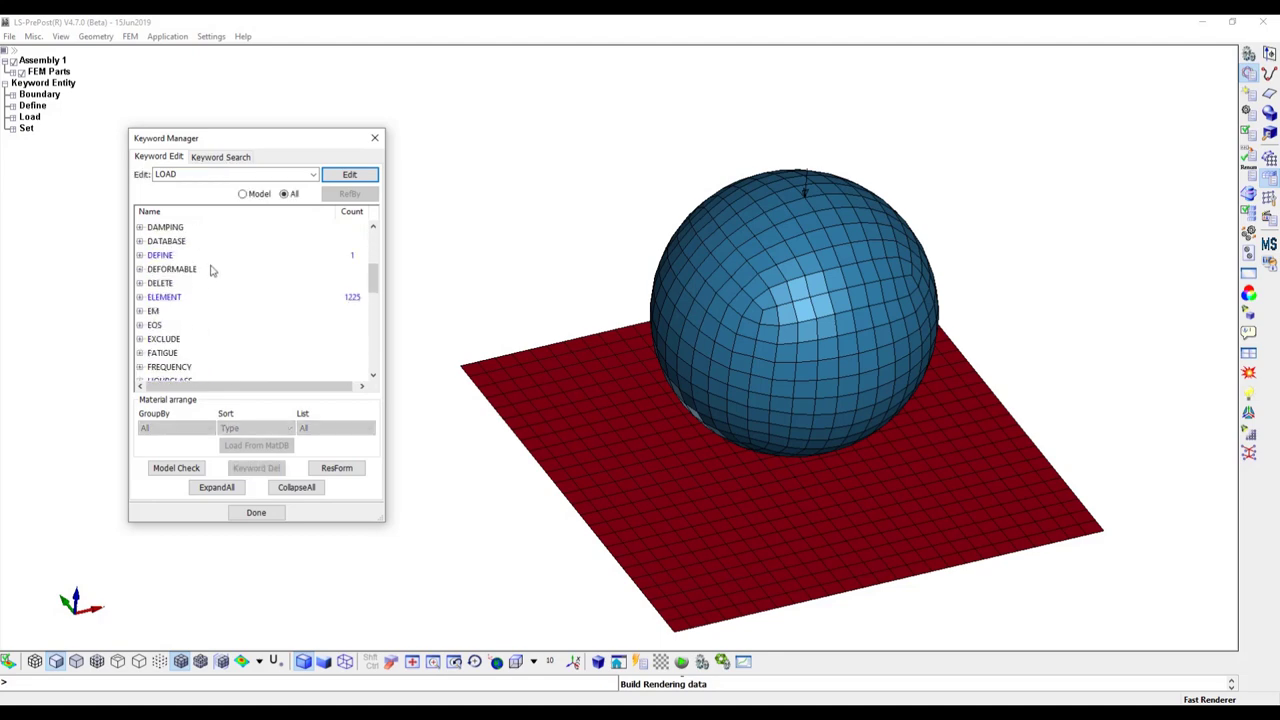
left_click(140, 242)
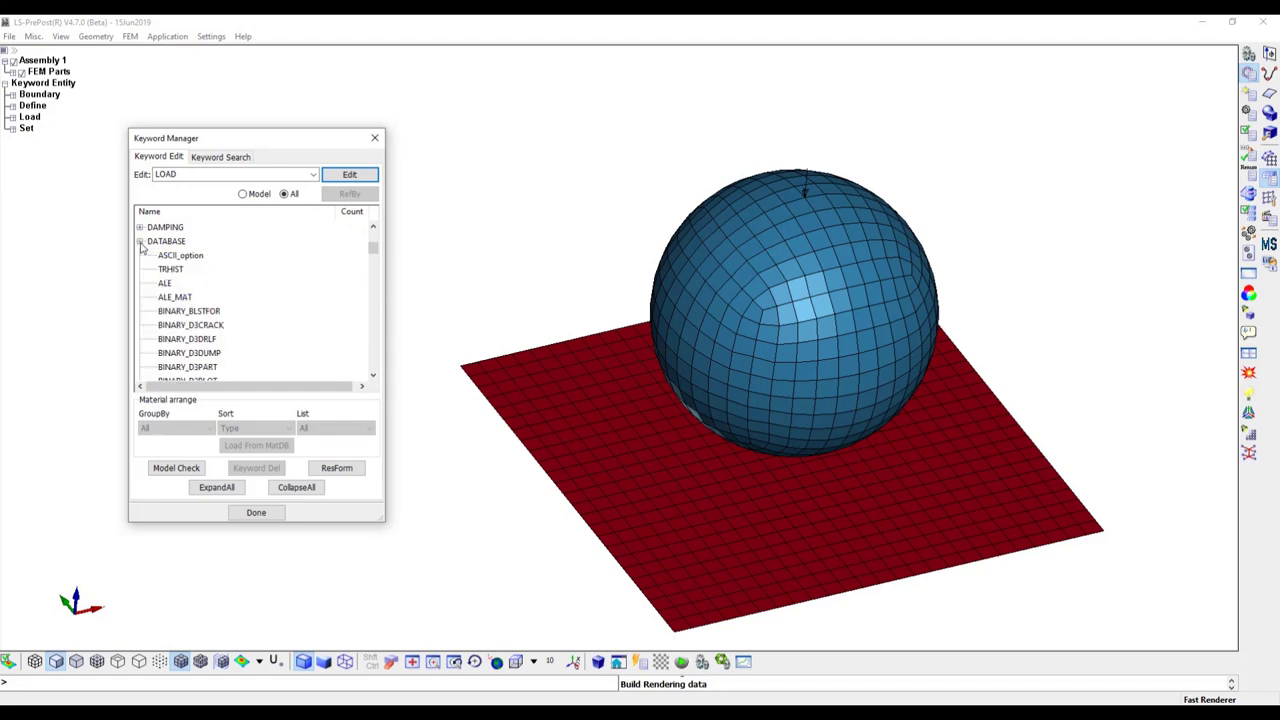
left_click(195, 257)
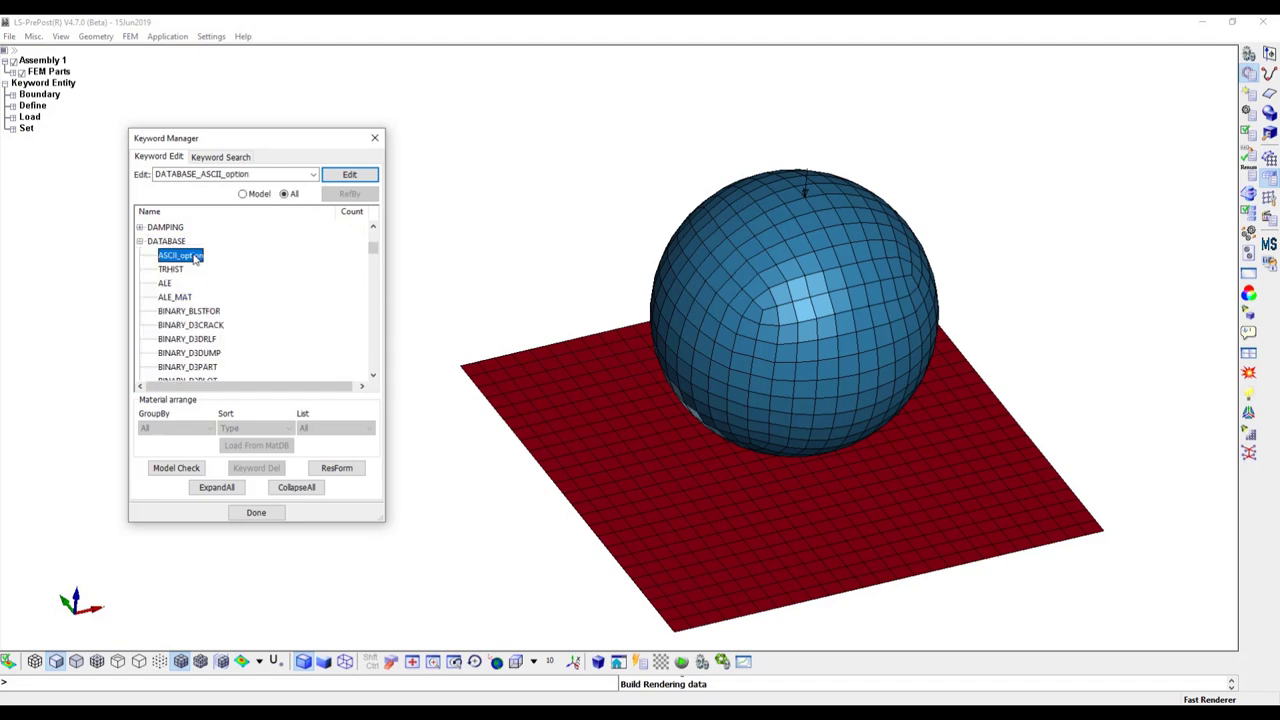
- Set the ASCII_option default binary flag to 2
double_click(195, 257)
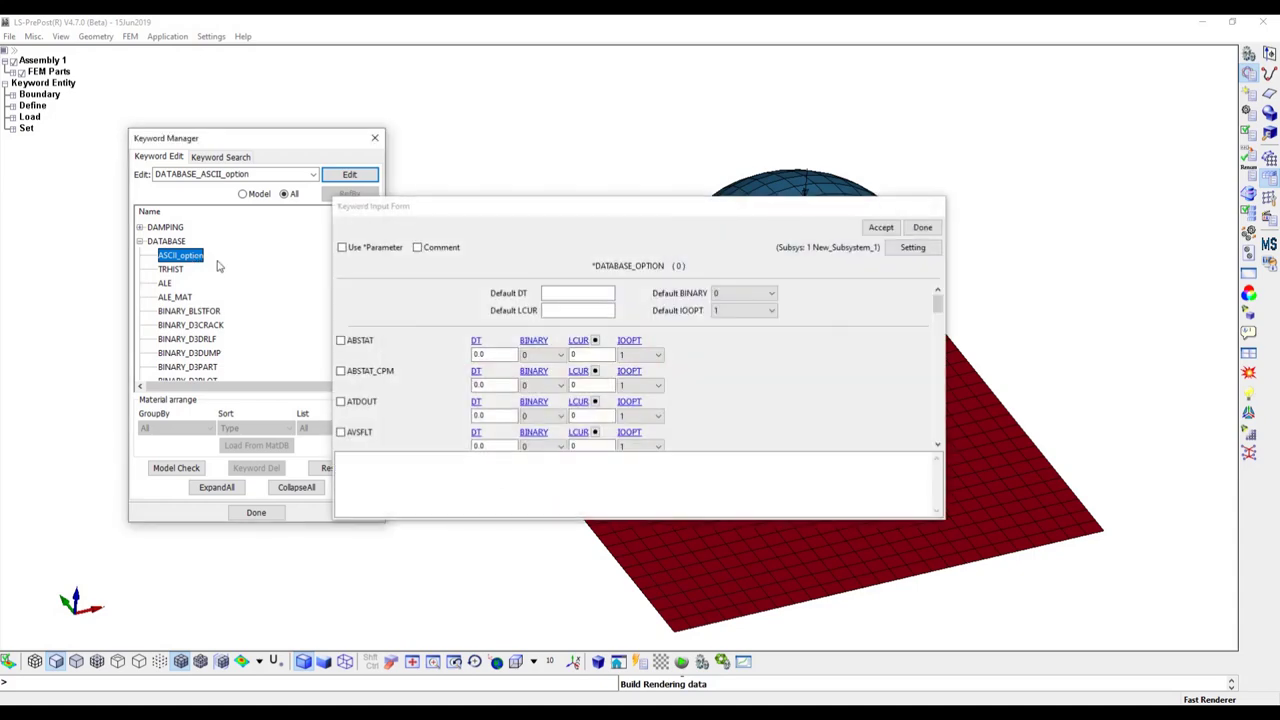
left_click(757, 294)
left_click(741, 328)
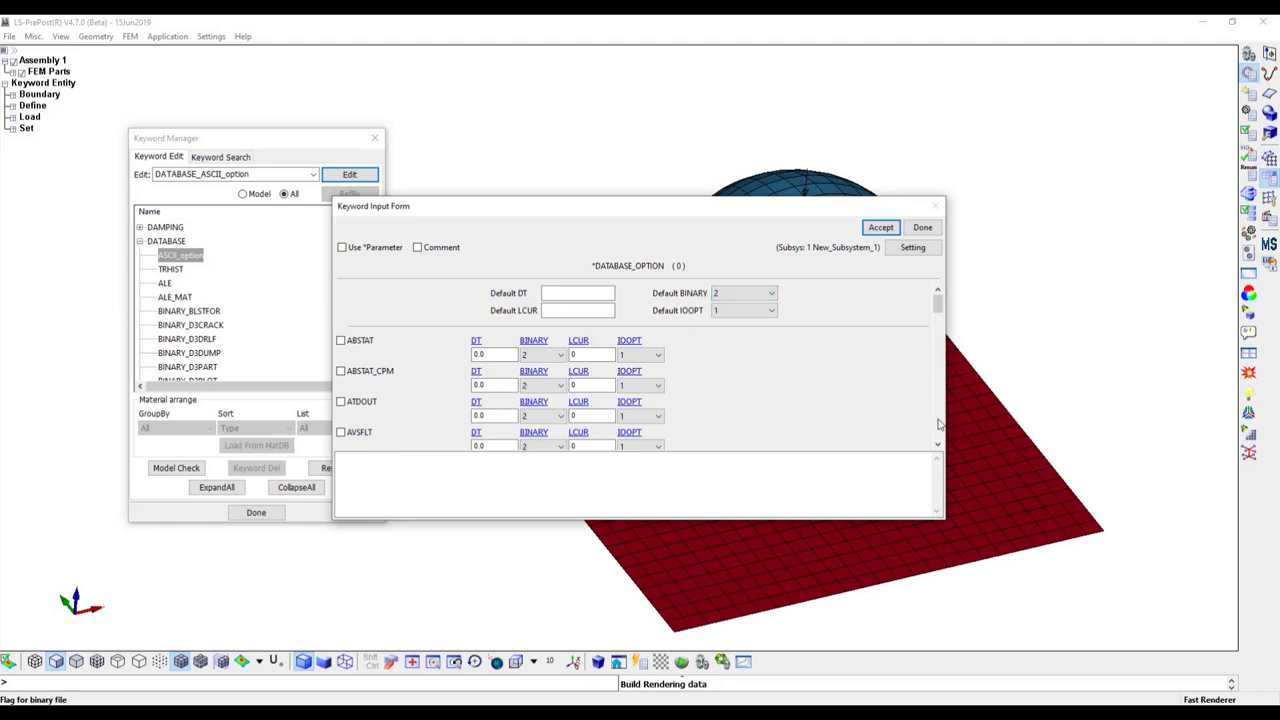
scroll(936, 425, "down", 3)
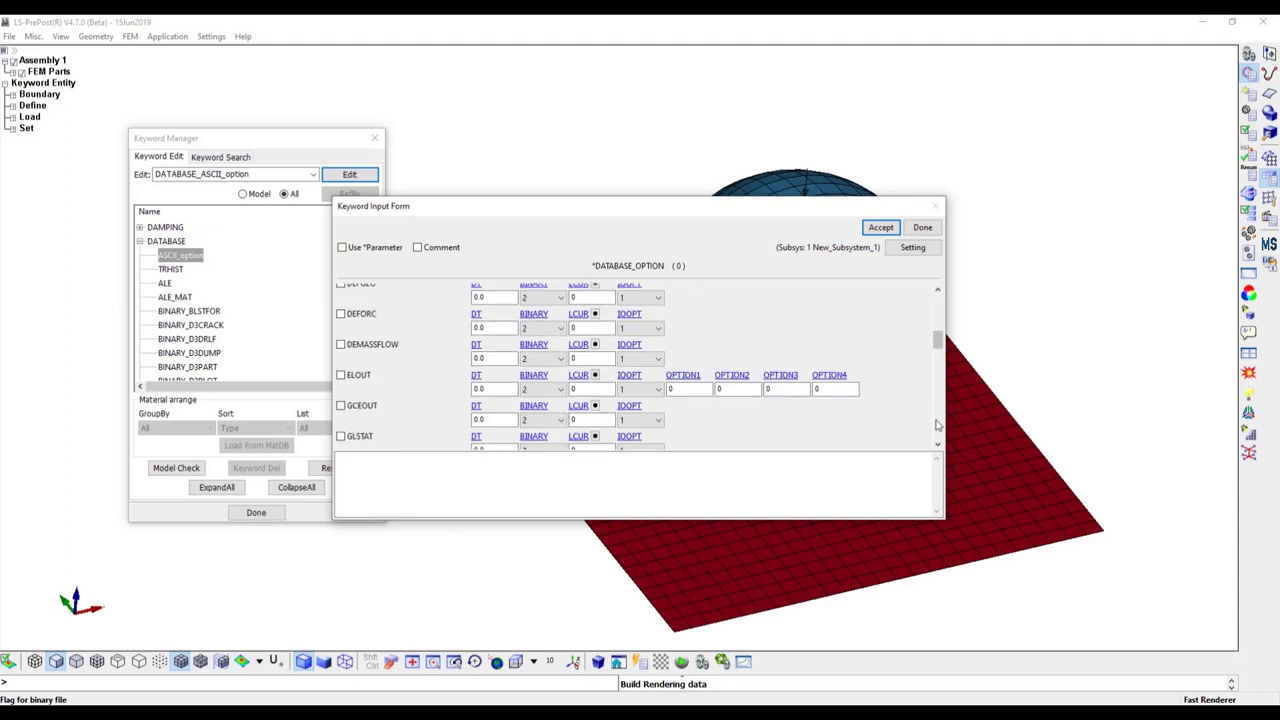
scroll(938, 425, "down", 3)
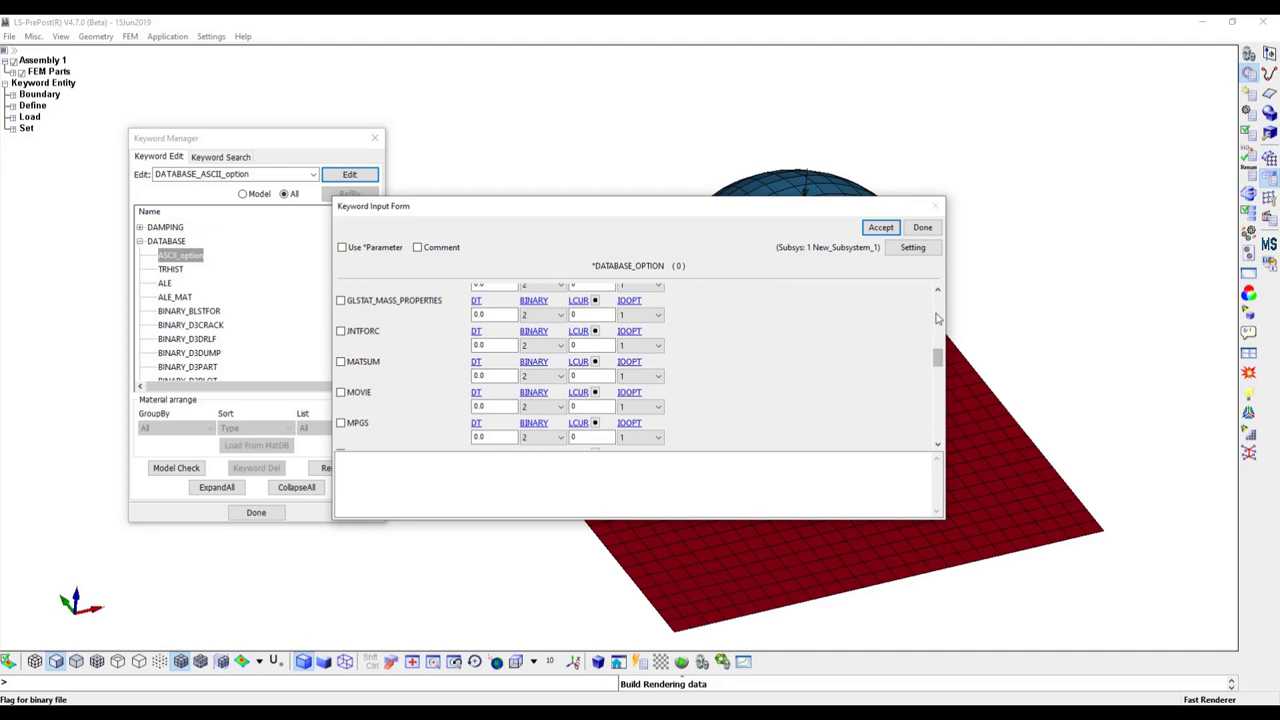
scroll(936, 320, "up", 3)
scroll(502, 361, "down", 1)
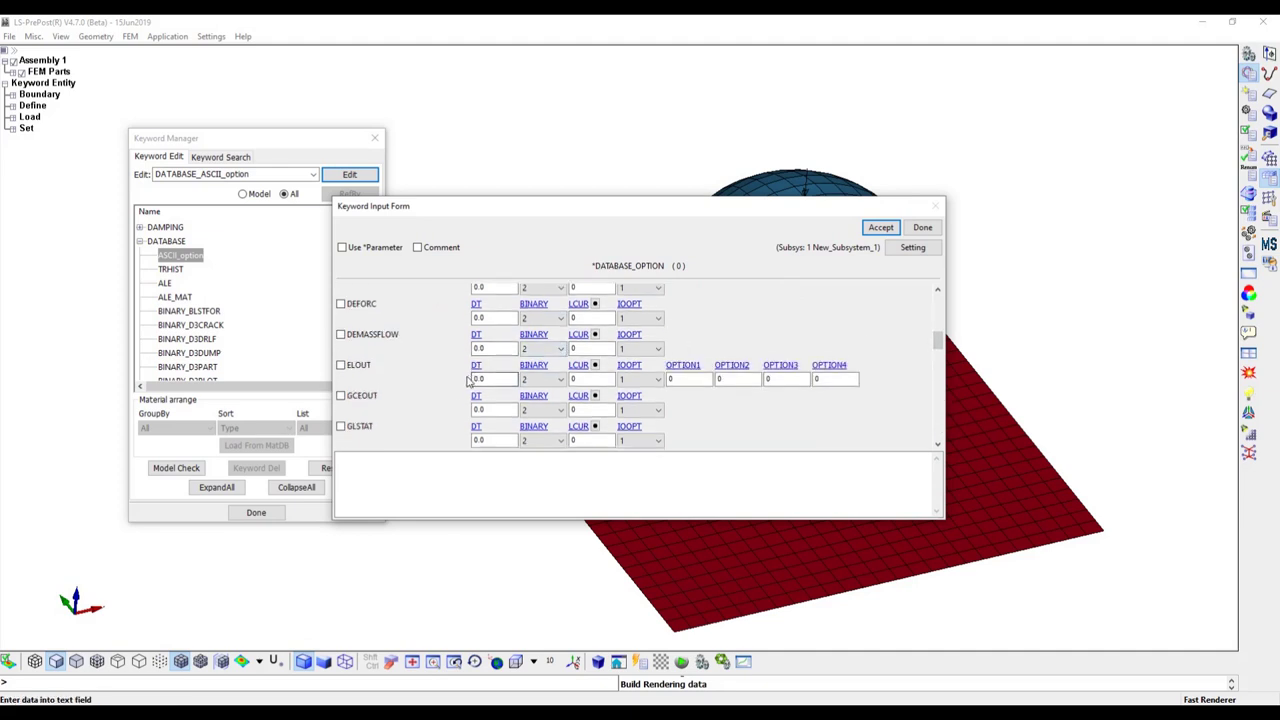
- Enable GLSTAT, MATSUM and NODOUT output with DT 1e-4 and accept the cards
left_click(341, 414)
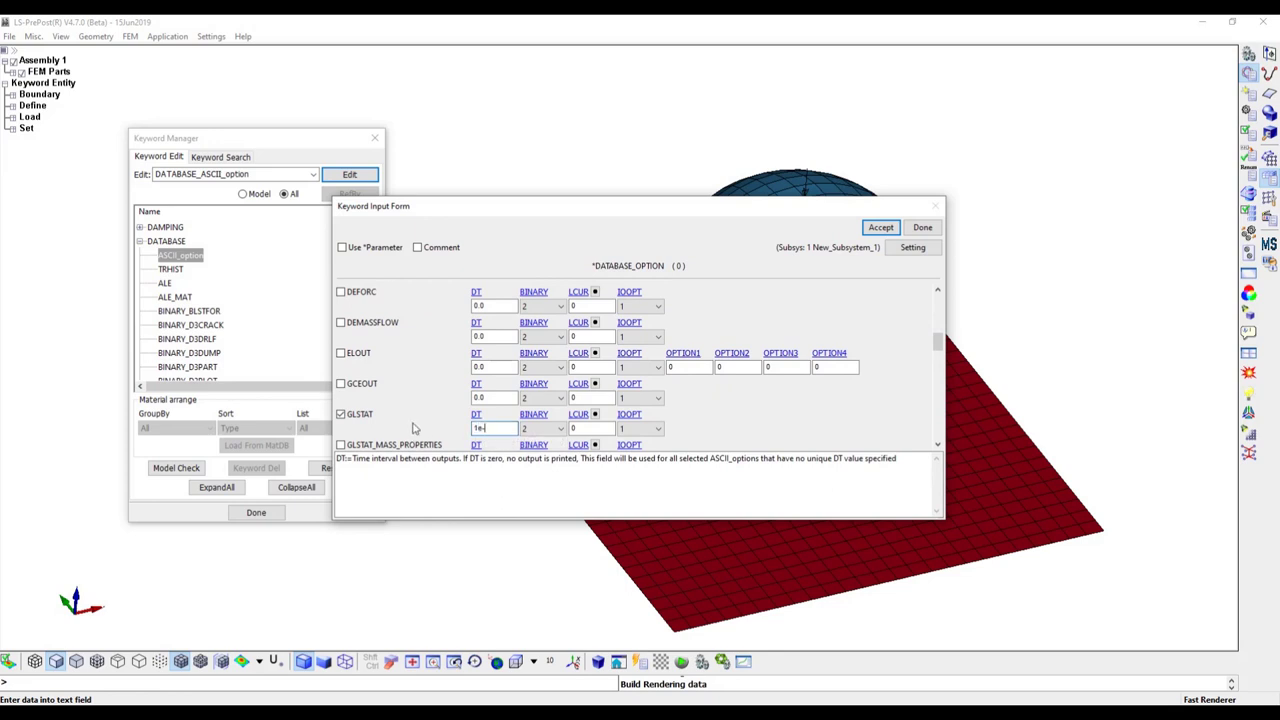
left_click(482, 428)
left_click_drag(937, 342, 937, 360)
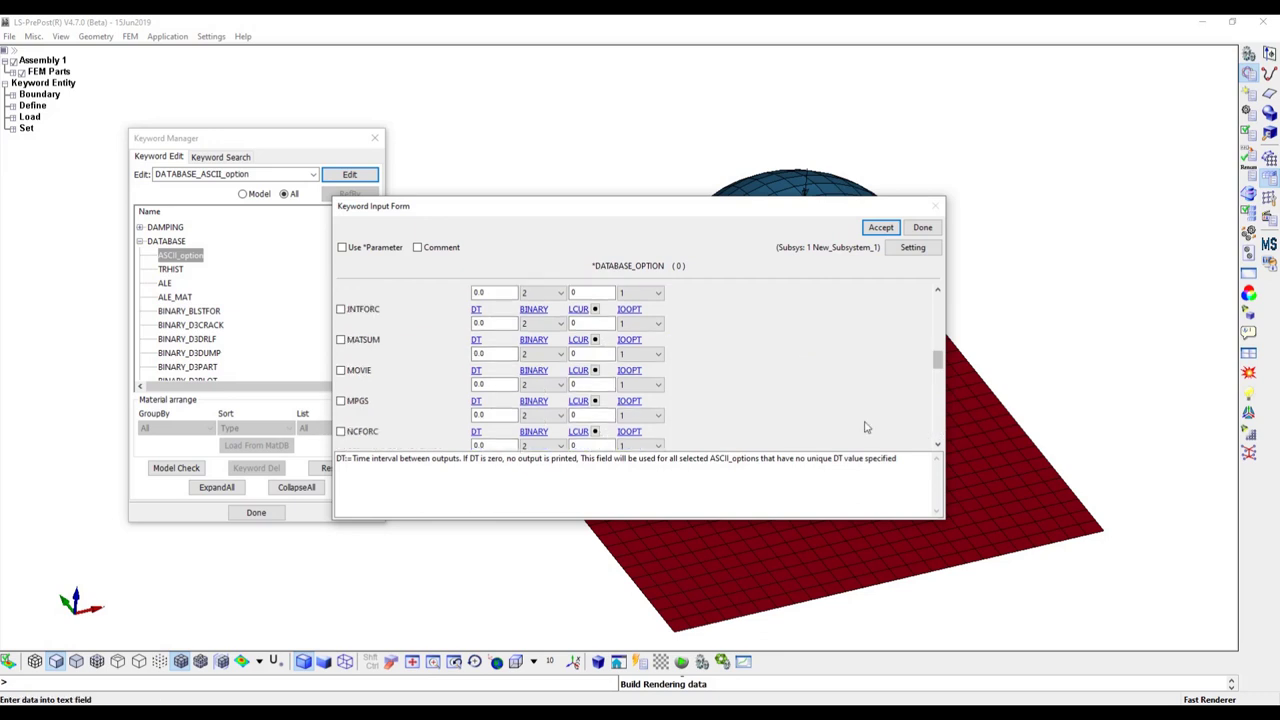
left_click(341, 340)
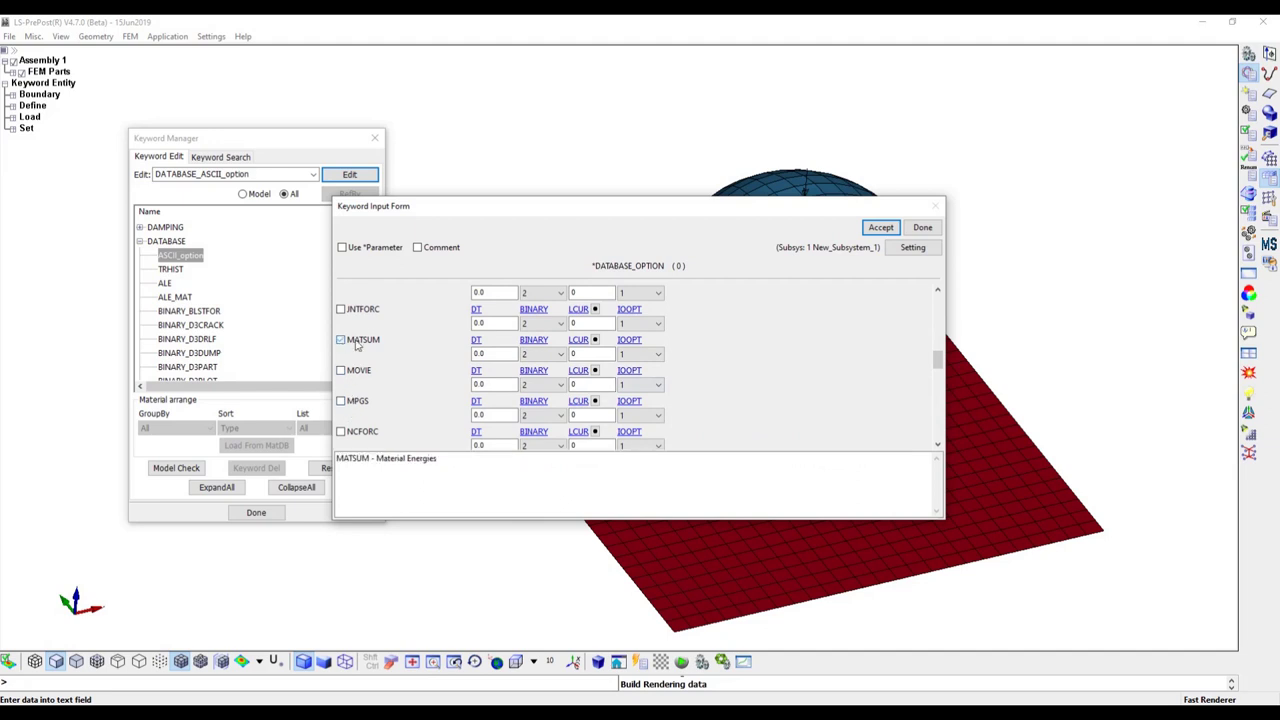
type("1e-4")
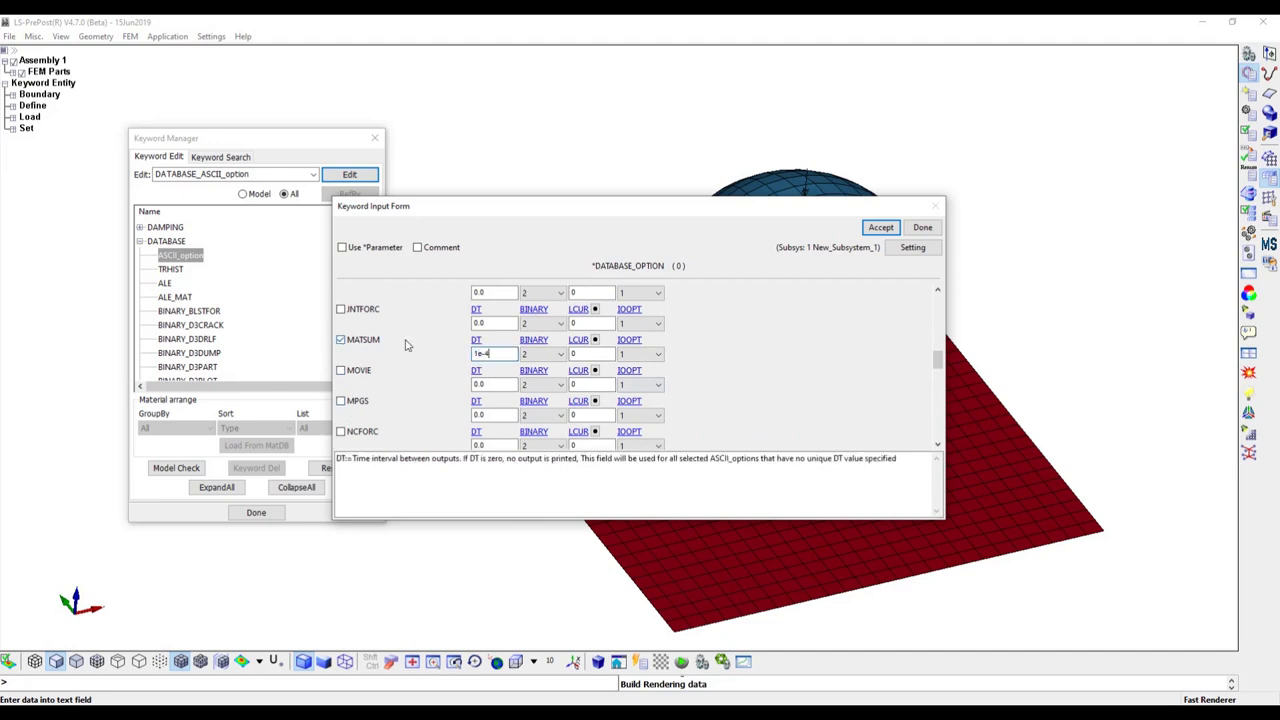
left_click(938, 432)
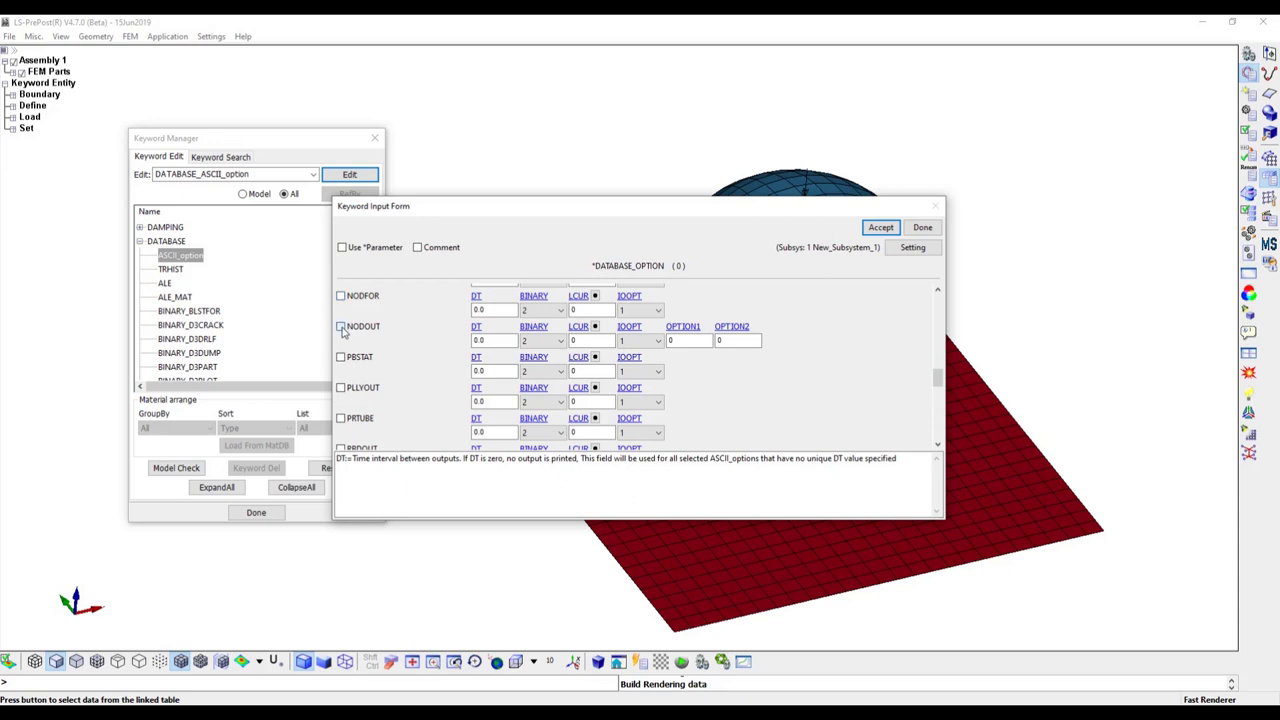
left_click(341, 326)
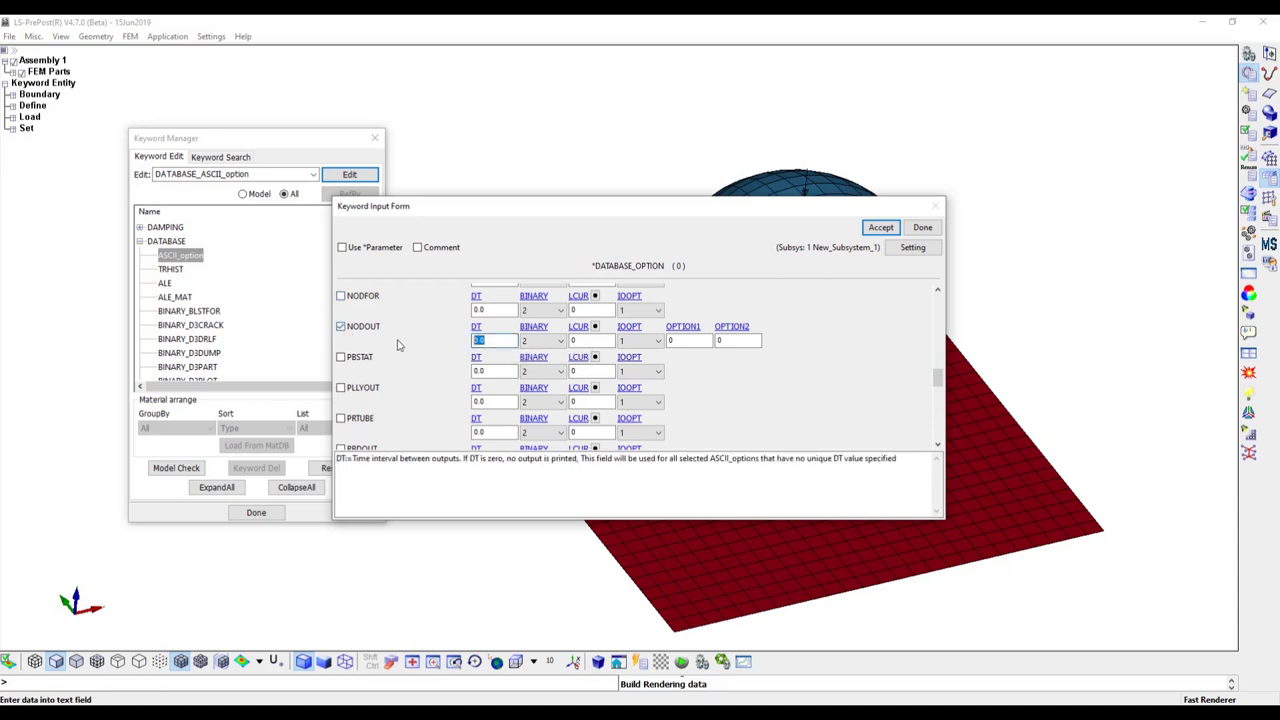
type("1e-4")
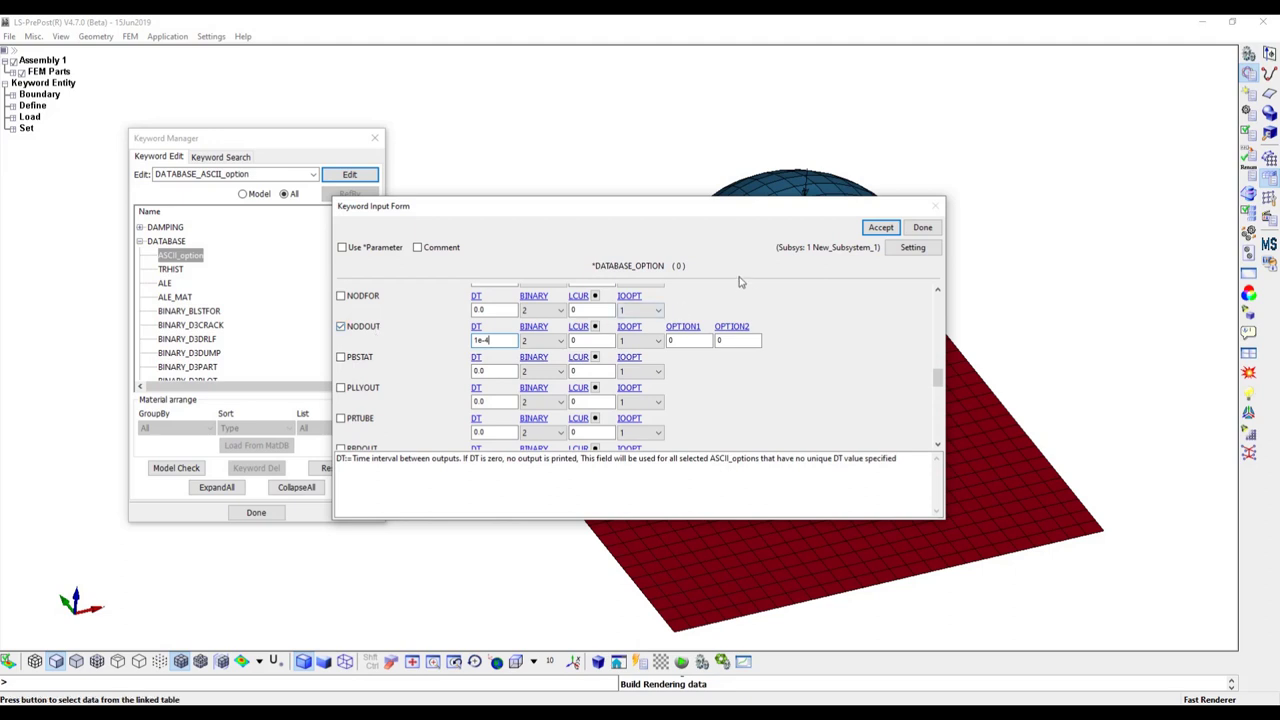
left_click(875, 231)
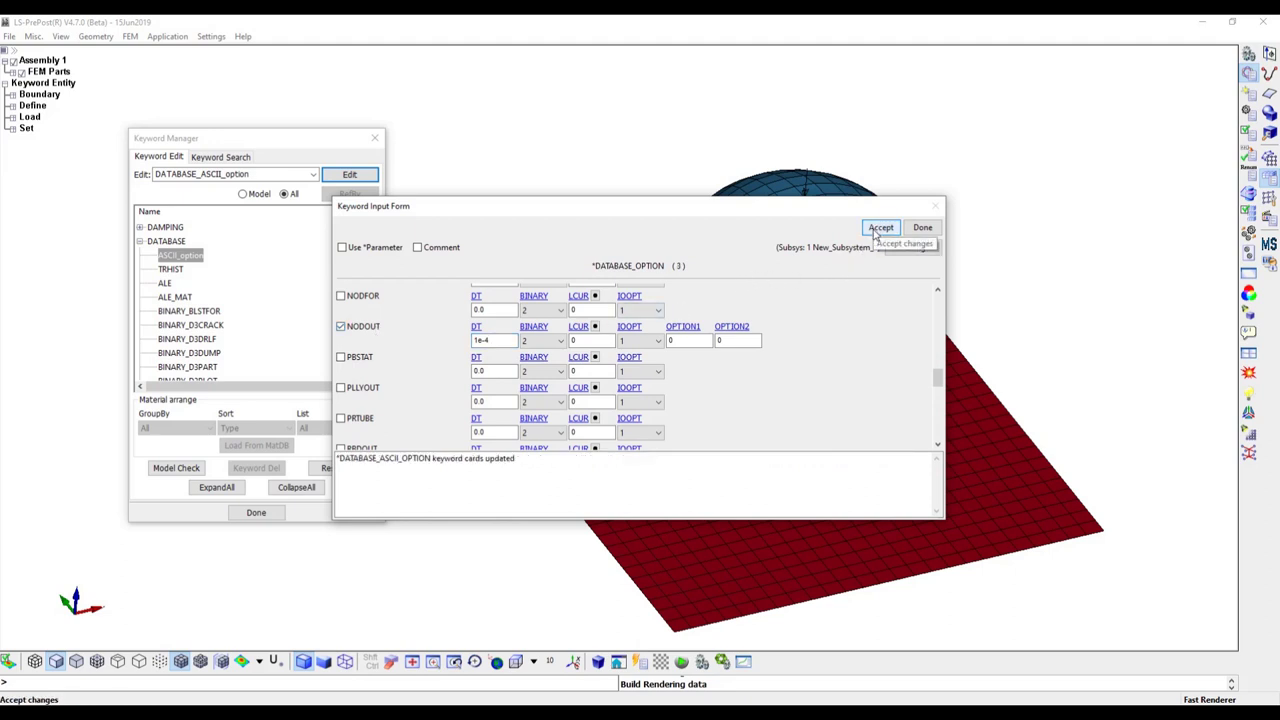
- Create a *DATABASE_BINARY_D3PLOT card with output interval DT 1e-3 and close its form
left_click(922, 227)
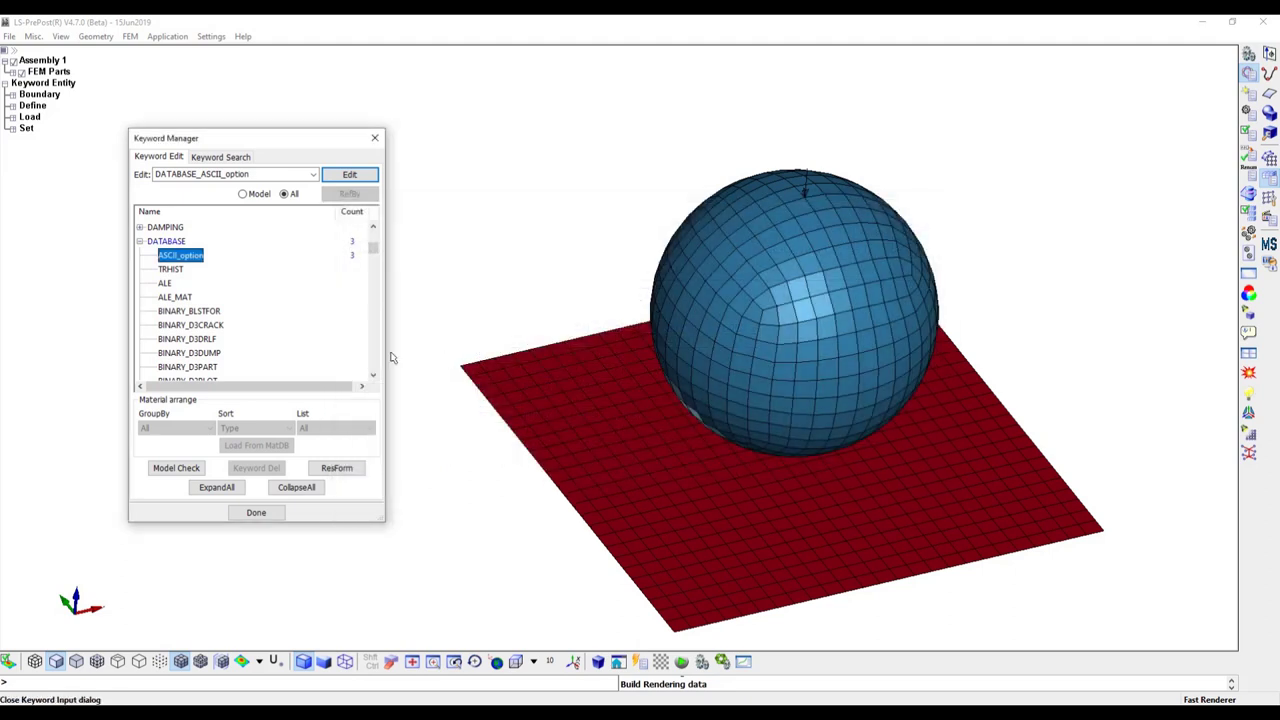
scroll(250, 305, "down", 1)
scroll(246, 303, "down", 1)
left_click(205, 297)
double_click(205, 297)
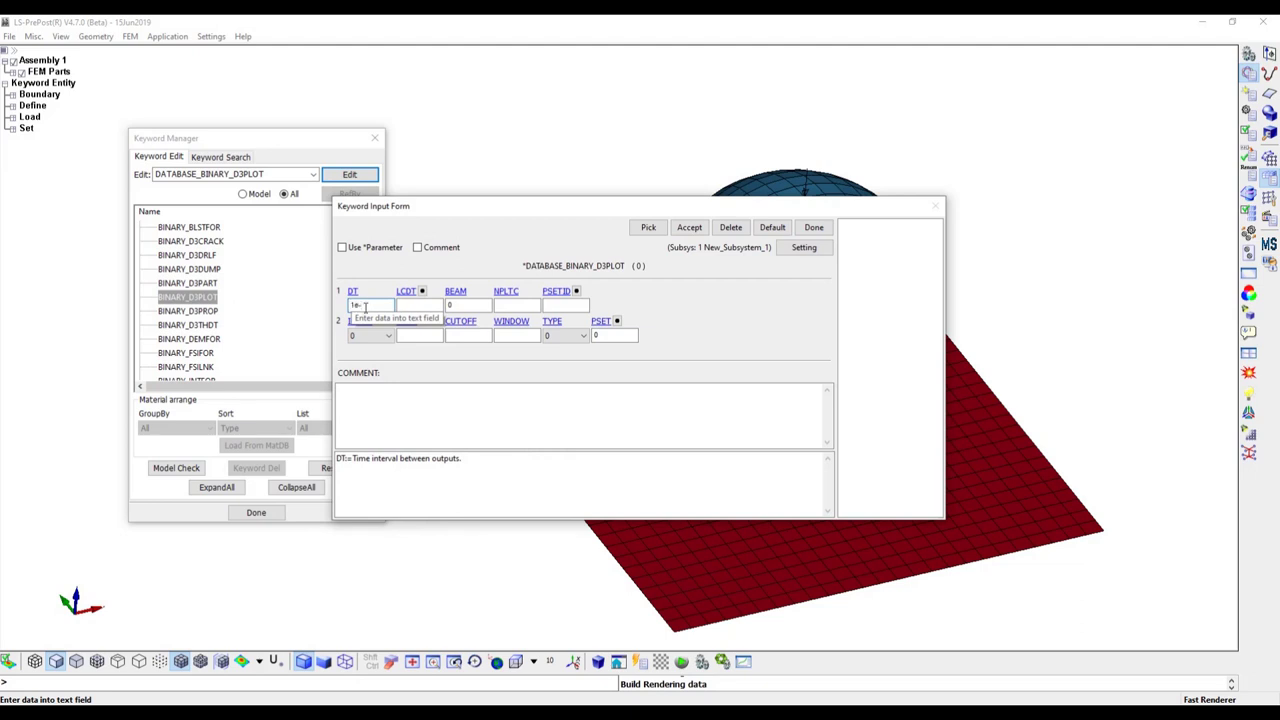
left_click(689, 227)
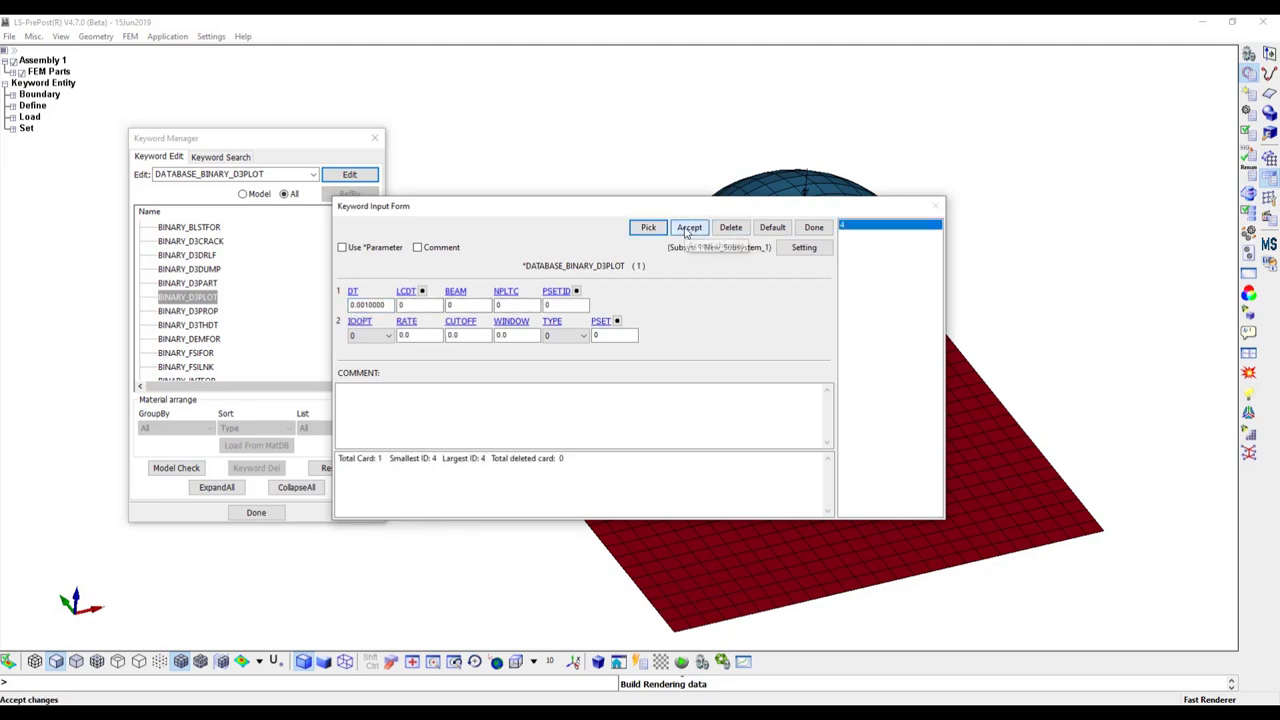
left_click(815, 229)
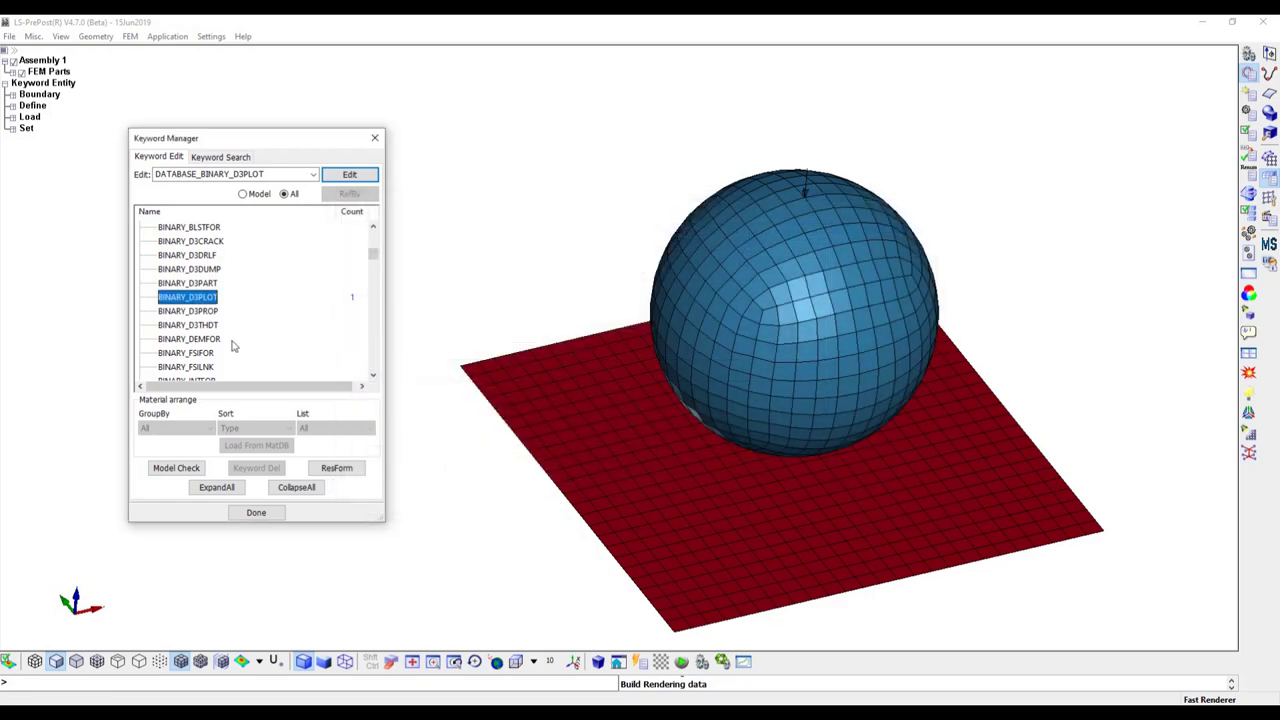
- Create a *DATABASE_HISTORY_NODE_ID card listing node 1221 and close its form
scroll(260, 345, "down", 15)
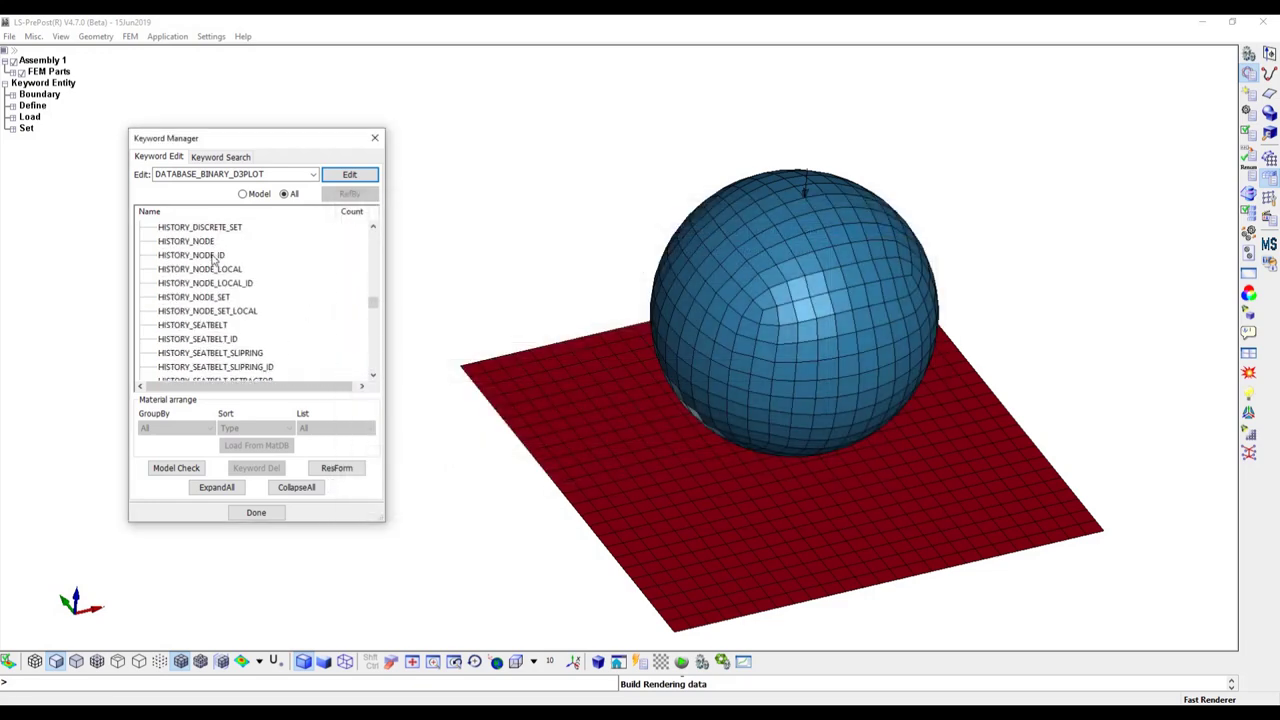
left_click(212, 256)
left_click(349, 174)
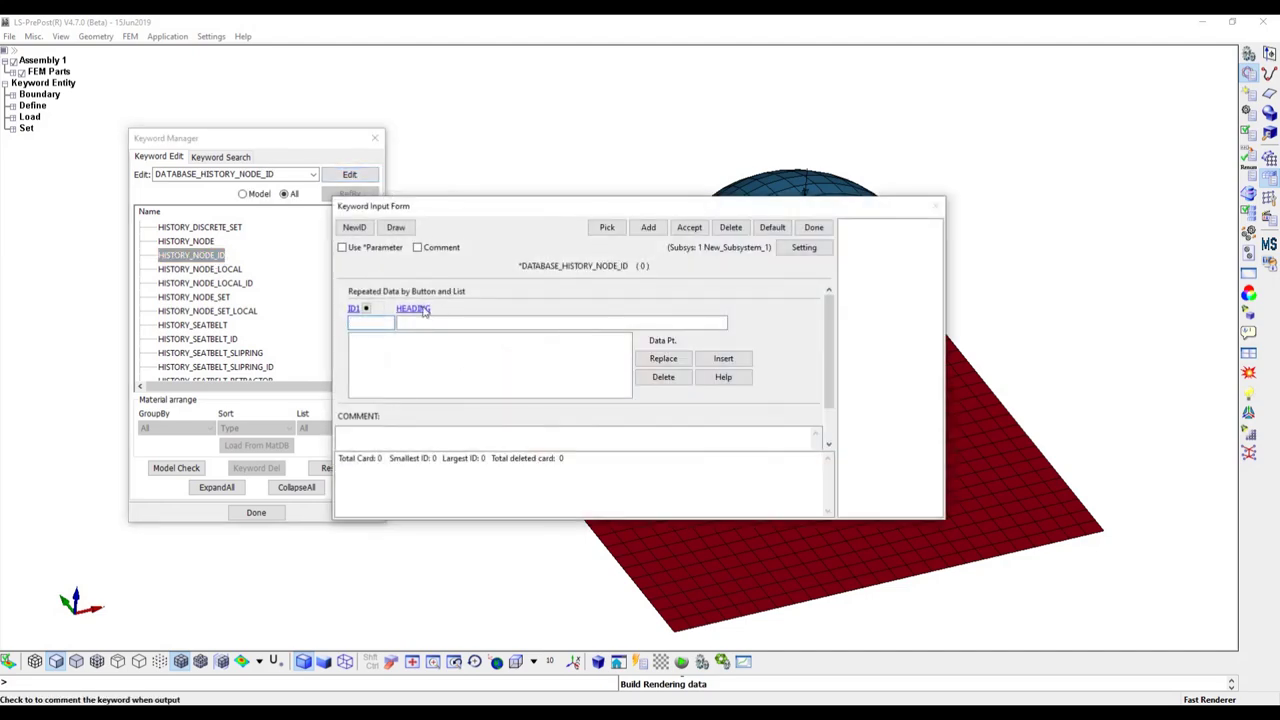
left_click(368, 323)
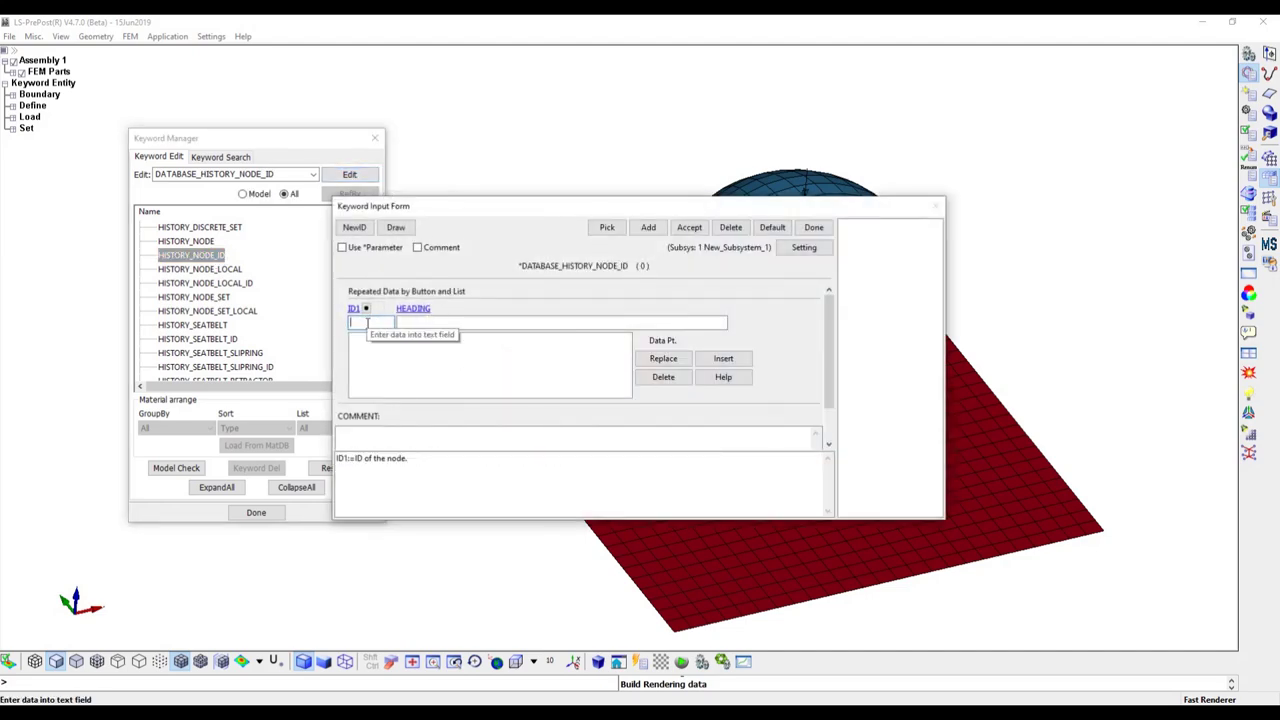
type("1221")
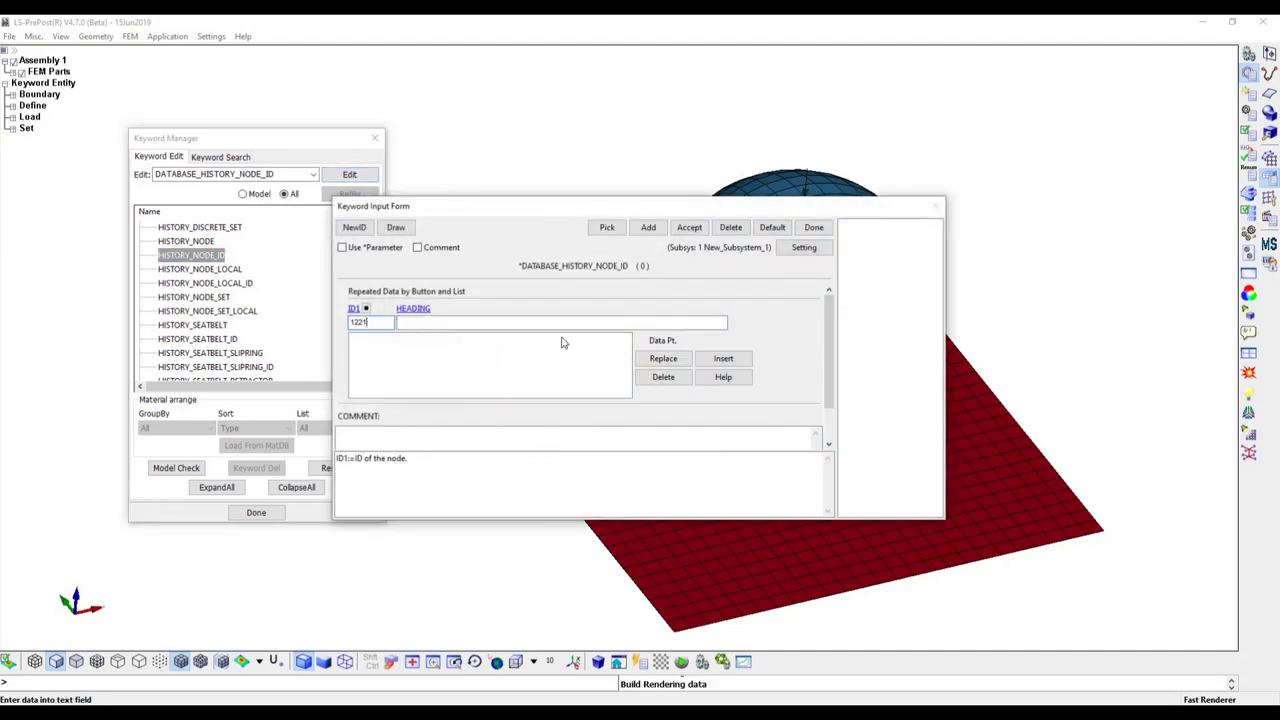
left_click(689, 227)
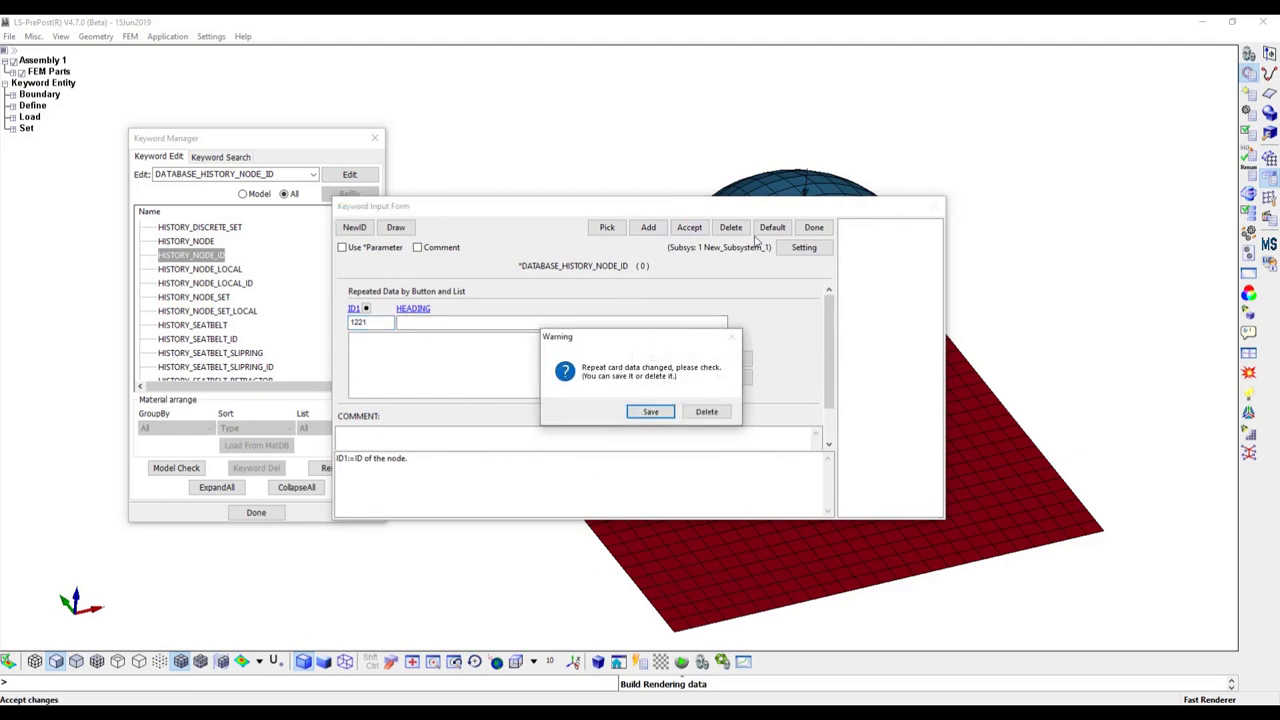
left_click(651, 411)
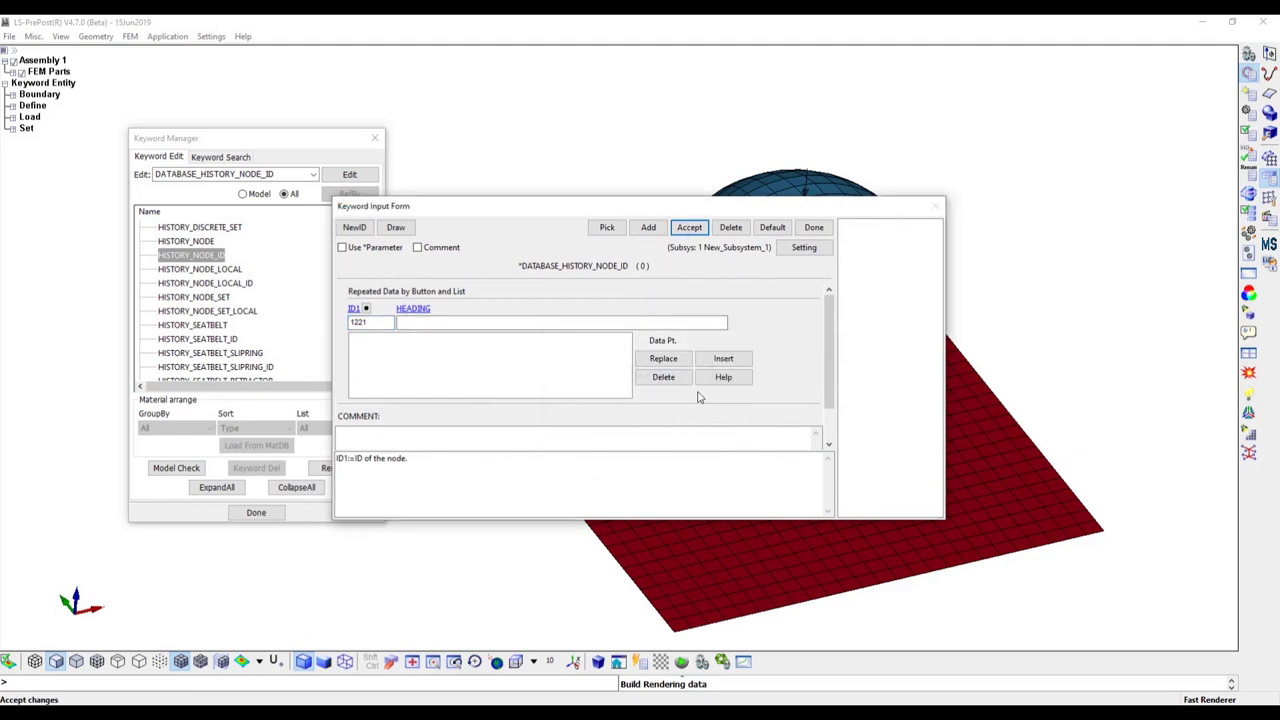
left_click(723, 359)
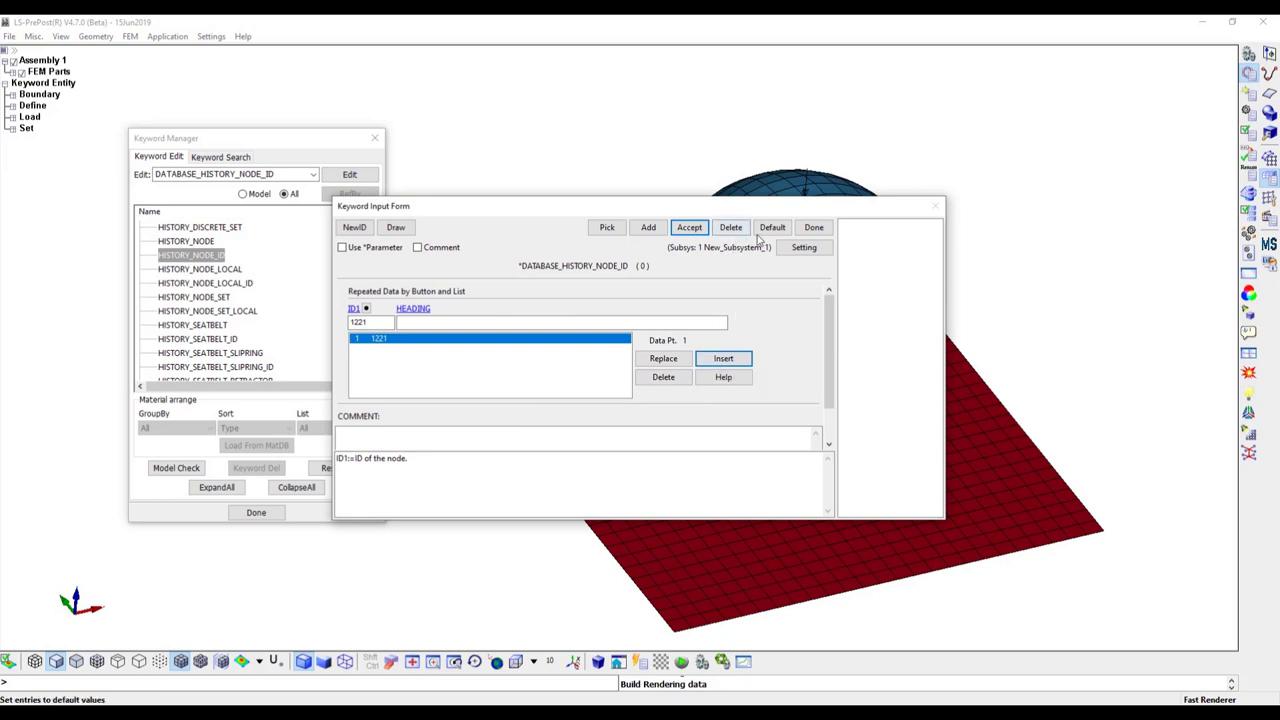
left_click(689, 227)
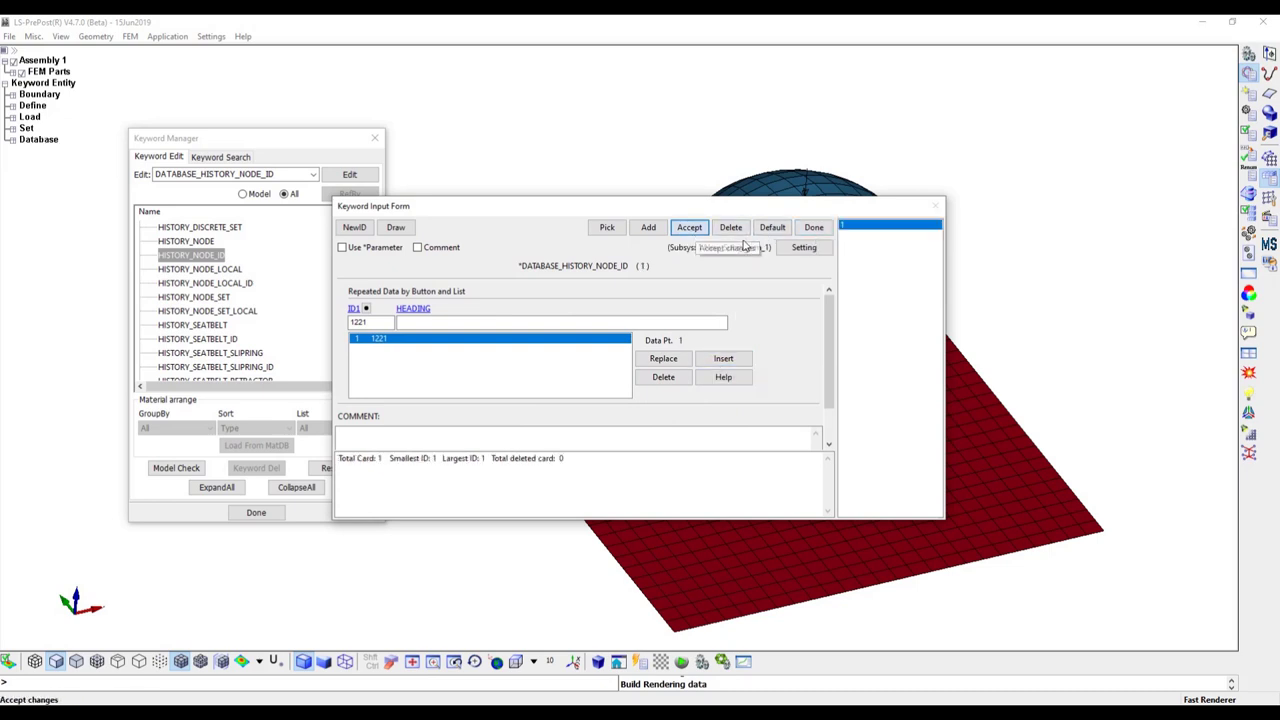
left_click(815, 228)
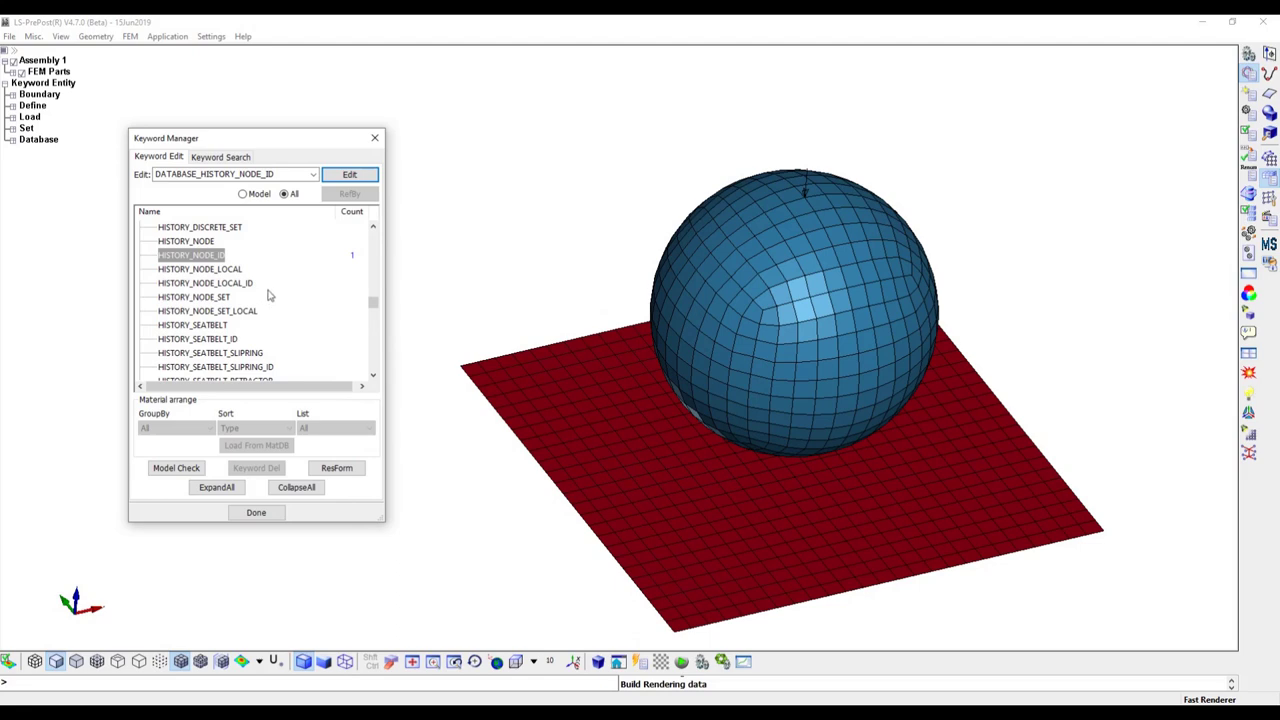
- Collapse DATABASE, expand CONTROL and scroll down to the IMPLICIT_AUTO entry
scroll(270, 294, "up", 1)
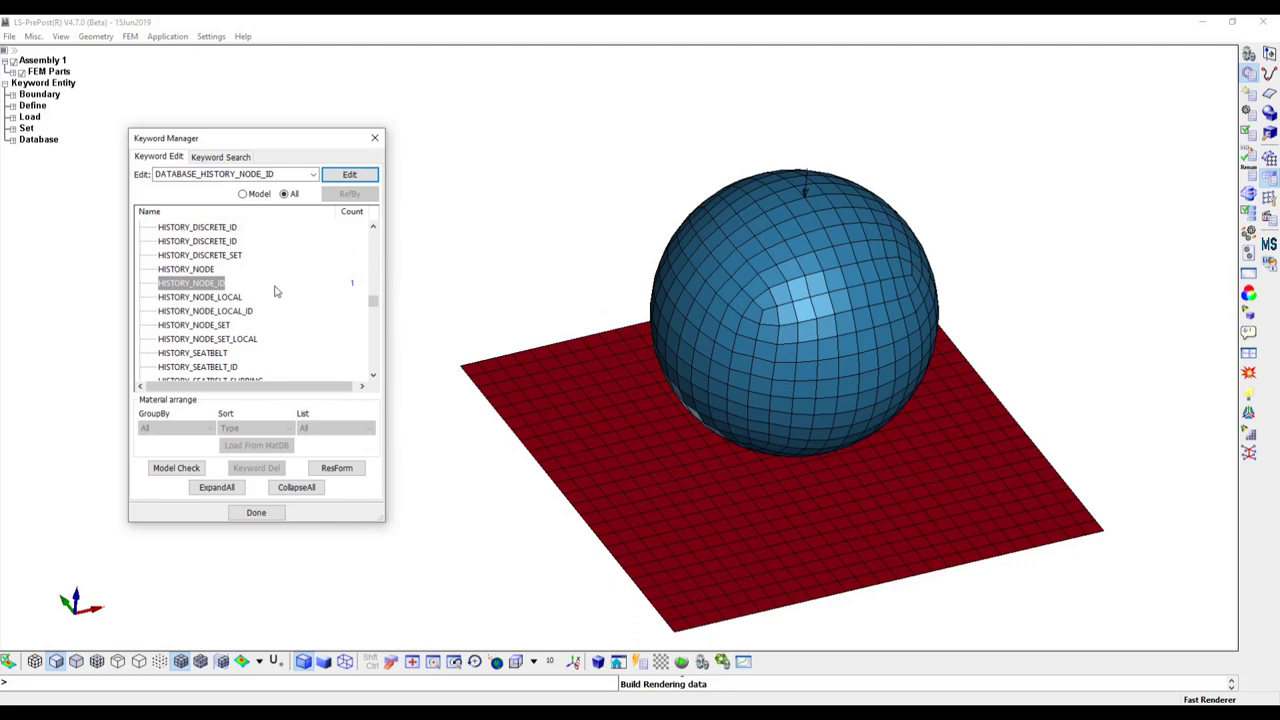
scroll(276, 291, "up", 15)
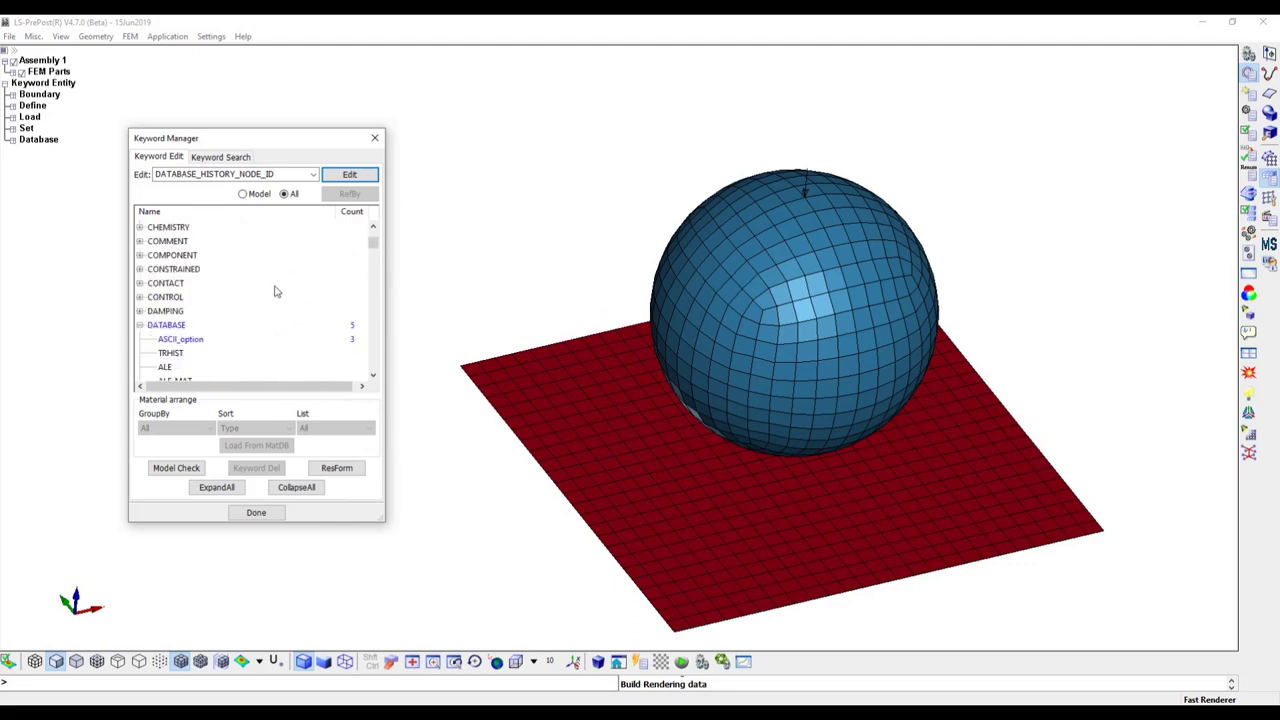
left_click(141, 325)
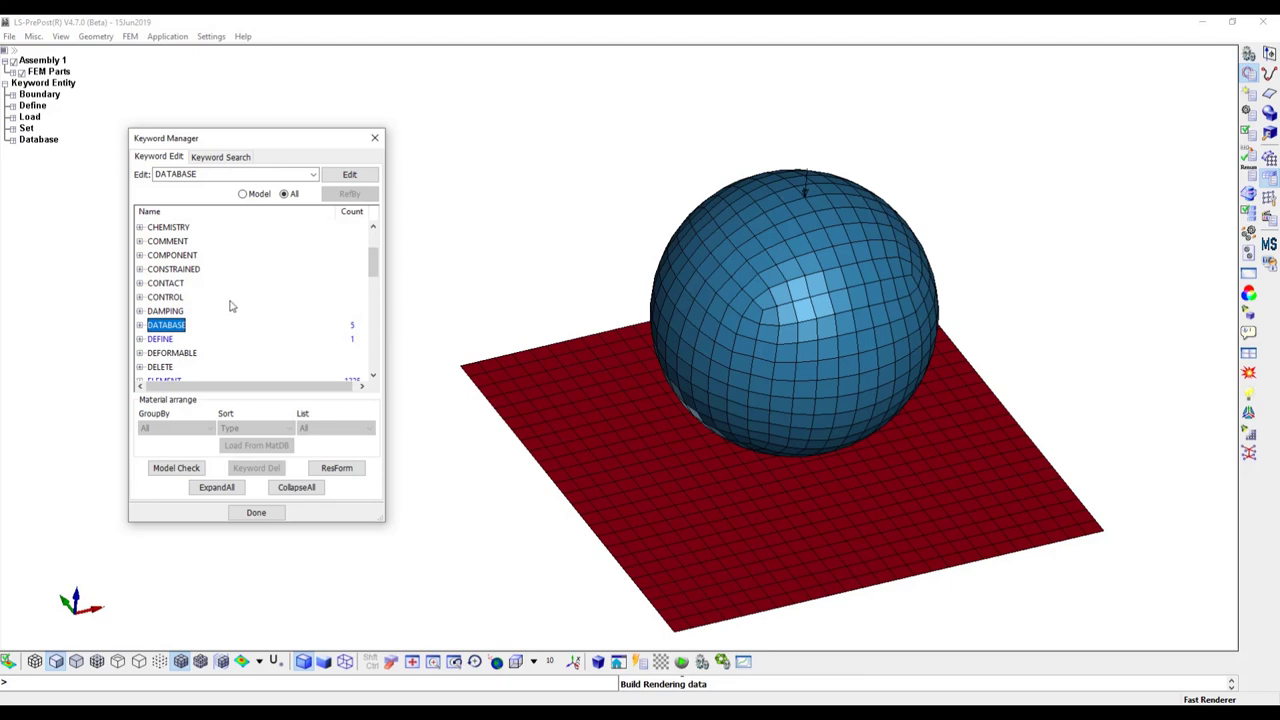
left_click(141, 297)
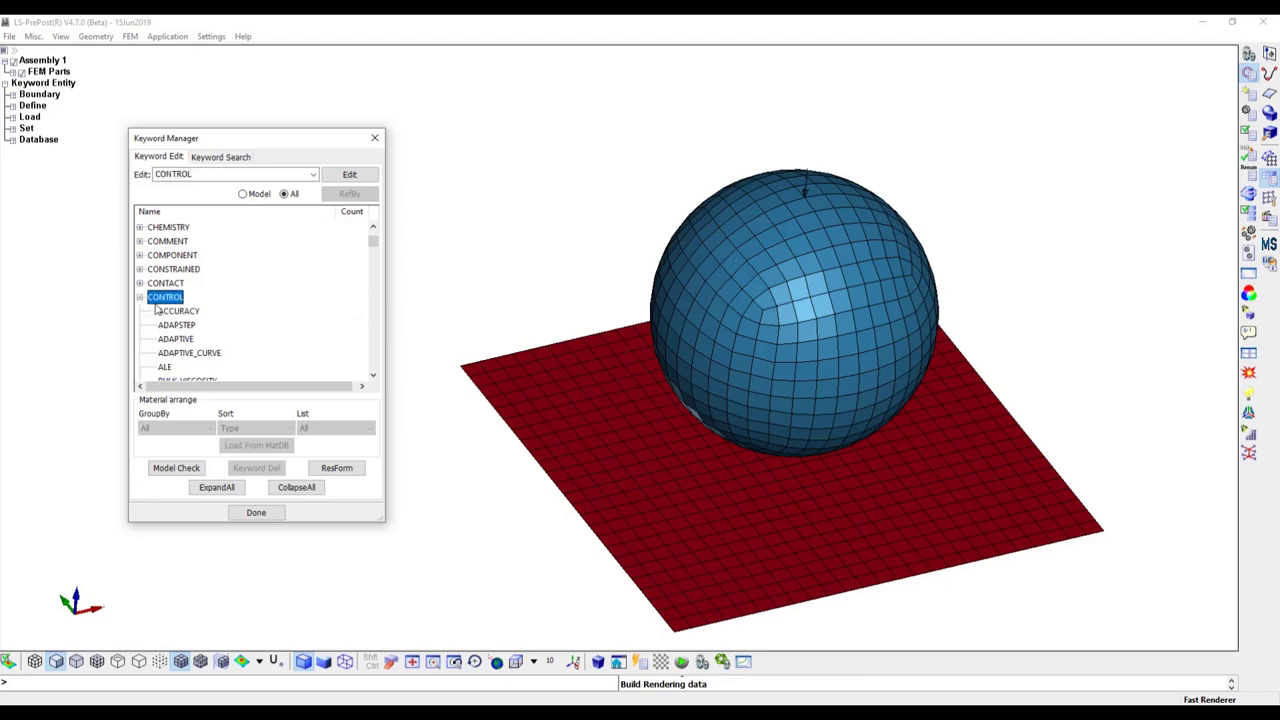
scroll(290, 331, "down", 1)
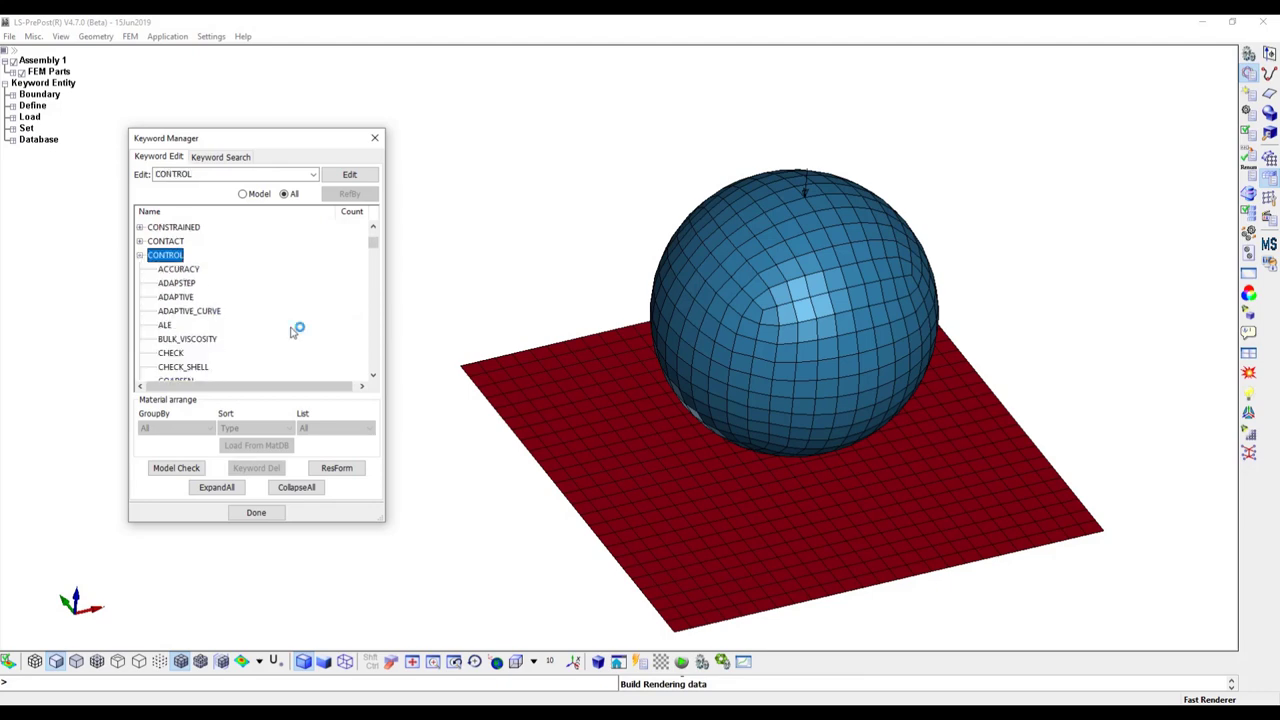
scroll(292, 332, "down", 13)
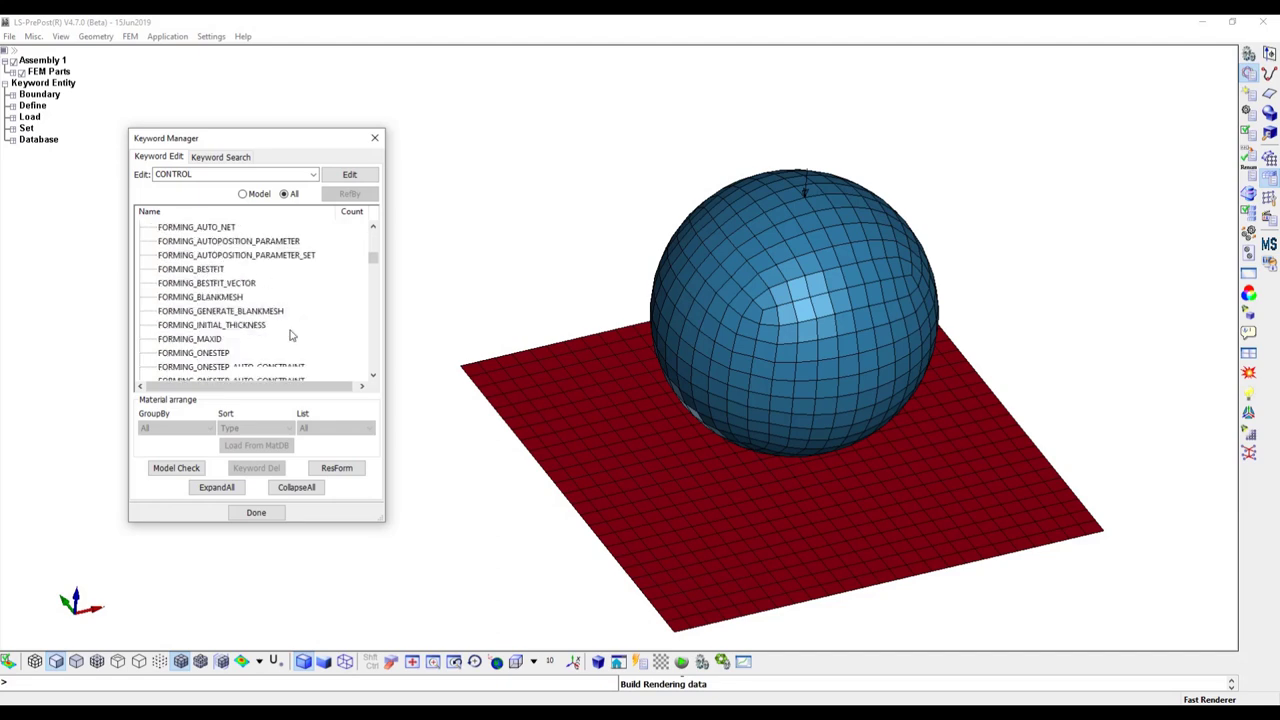
scroll(290, 335, "down", 6)
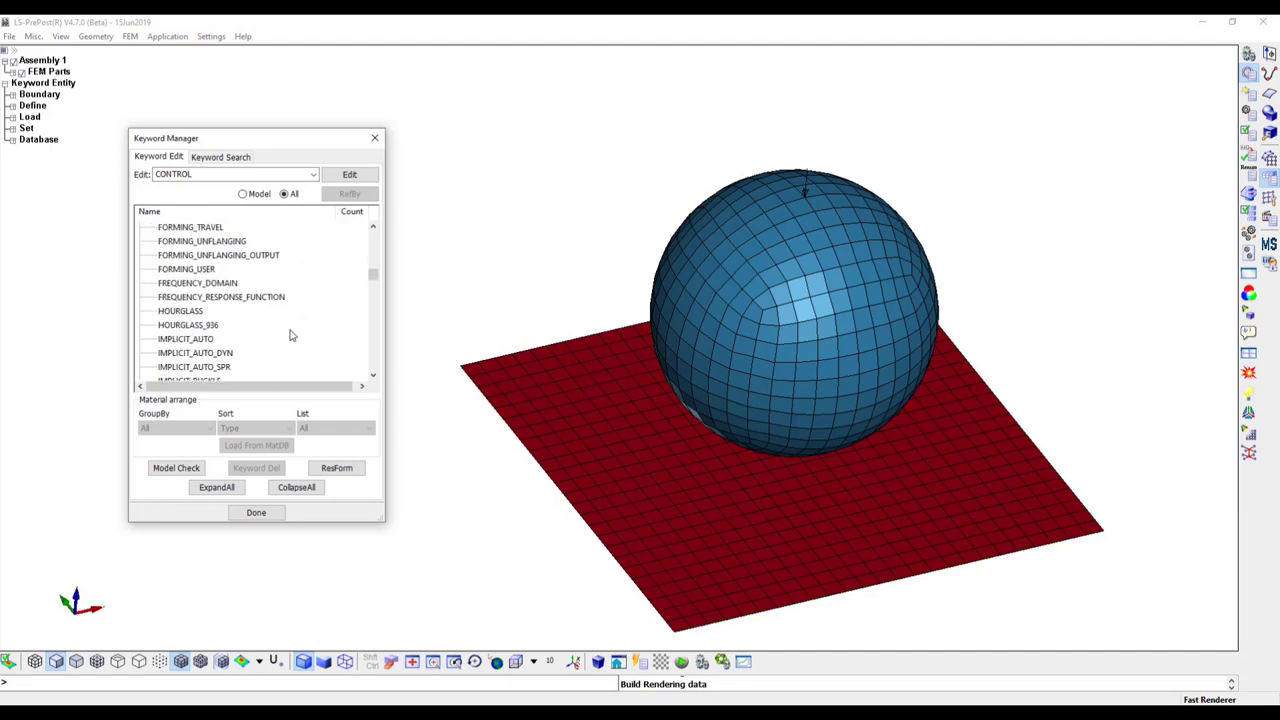
scroll(290, 335, "down", 2)
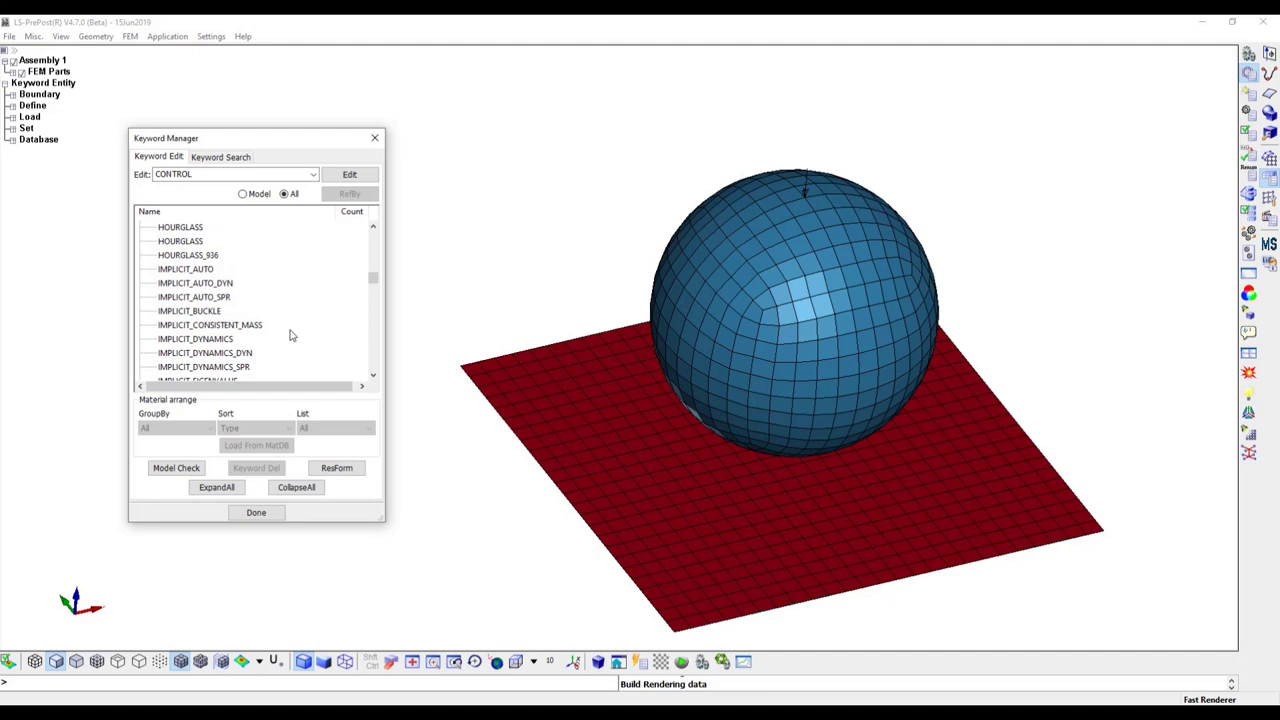
scroll(290, 335, "up", 2)
scroll(285, 336, "down", 1)
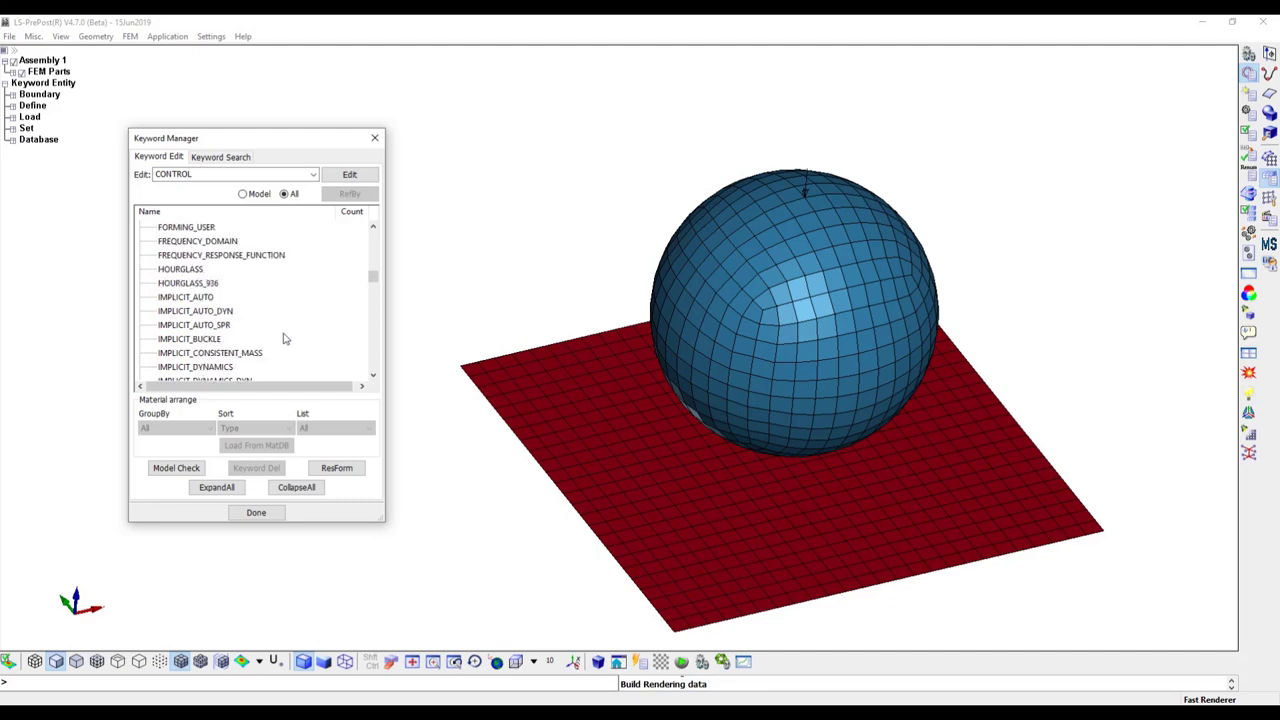
- Set *CONTROL_IMPLICIT_AUTO to IAUTO 1, DTMIN 1e-5, DTMAX 0.01 and DTEXP 0.05
double_click(197, 299)
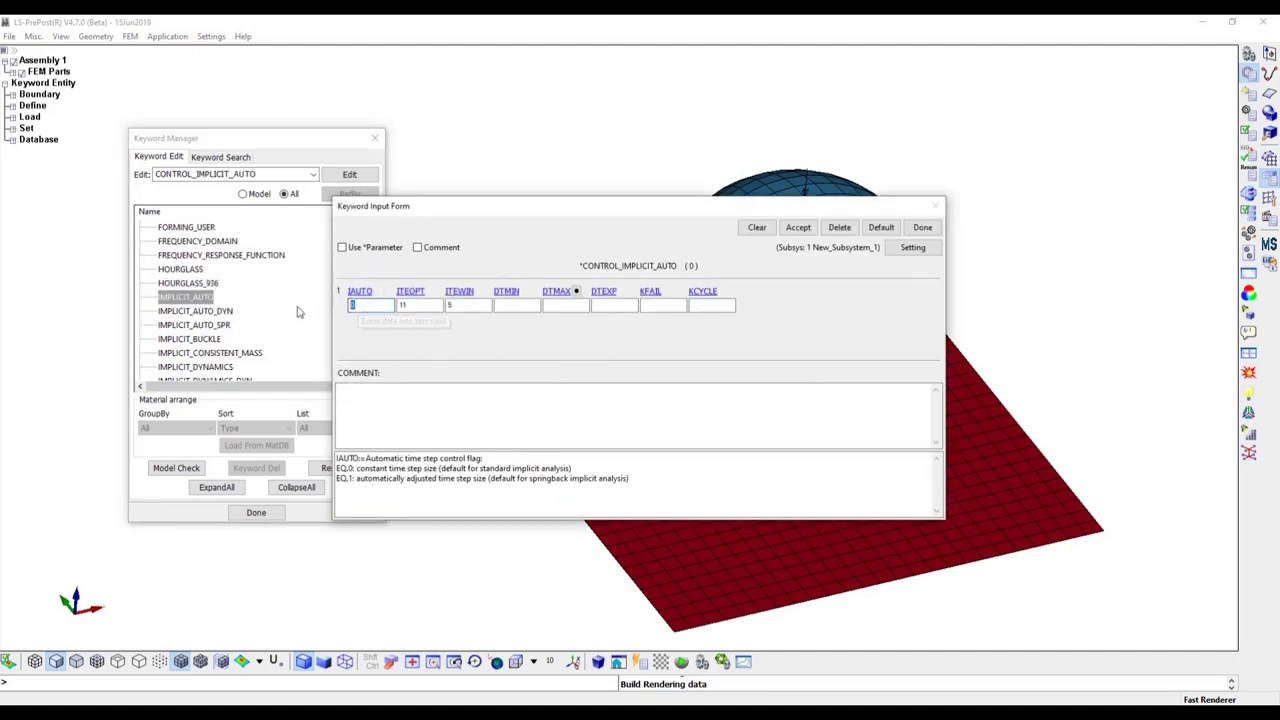
type("1")
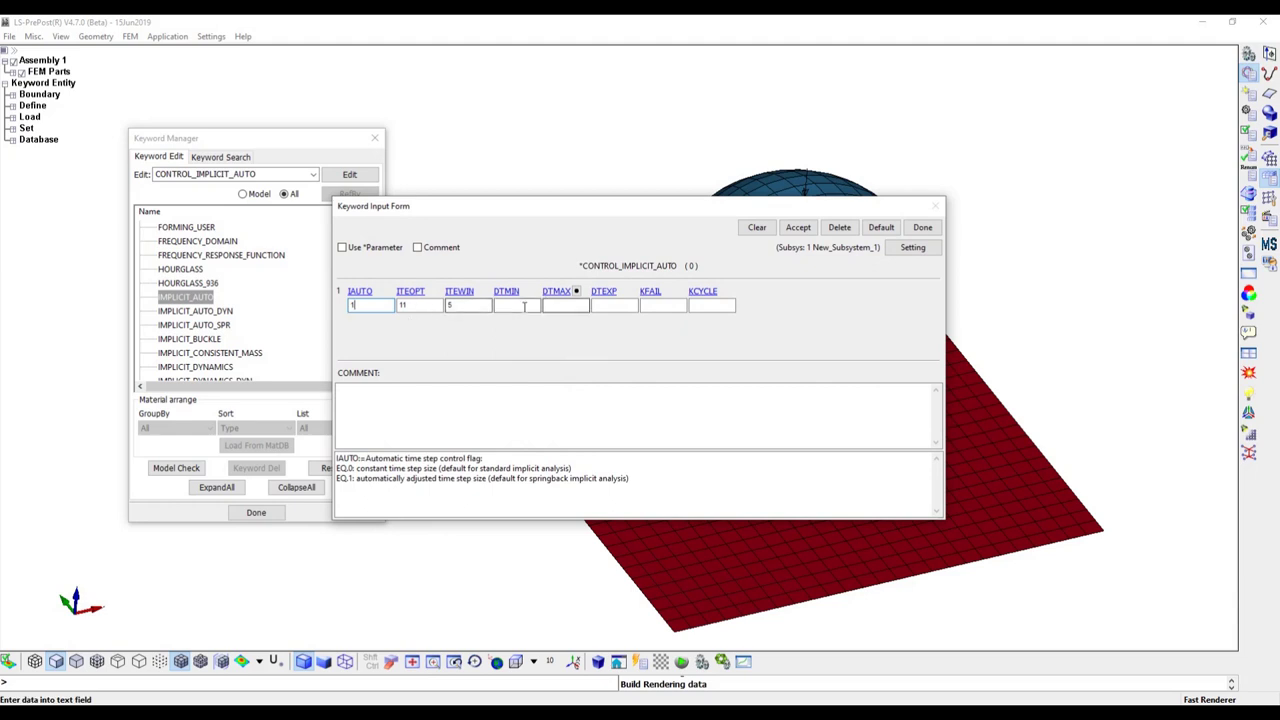
left_click(520, 306)
type("1e")
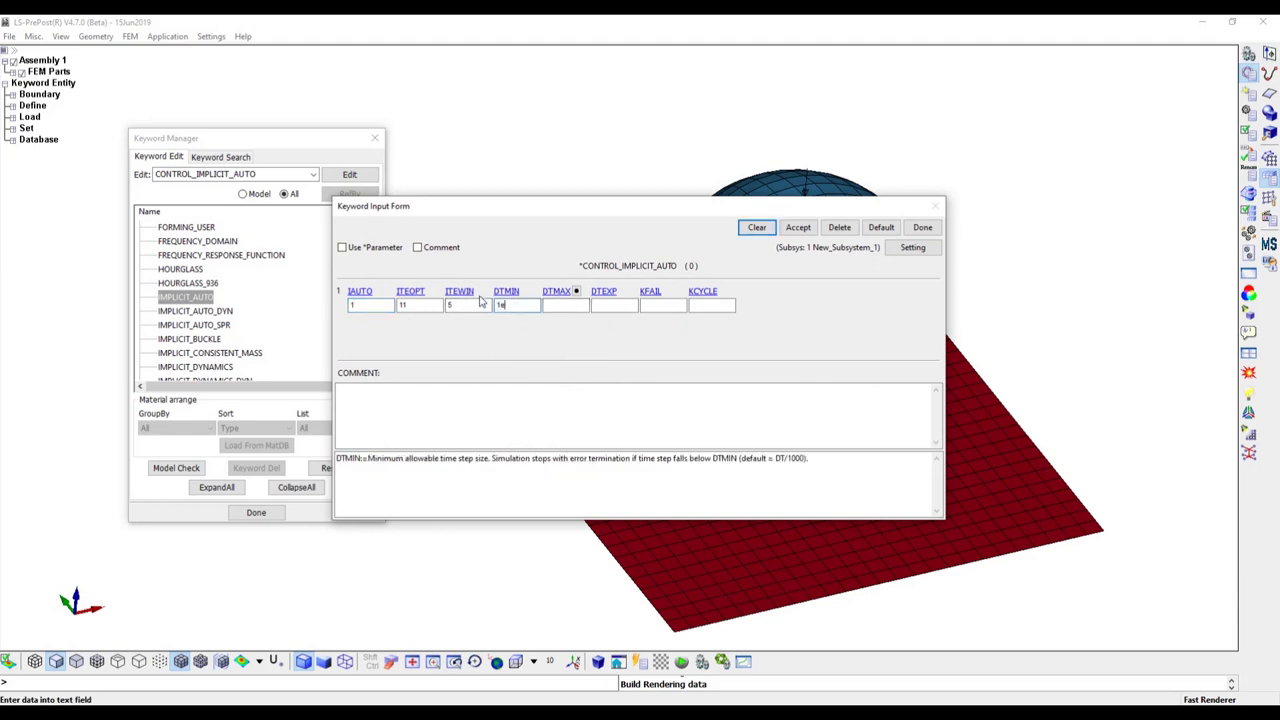
type("-5")
left_click(566, 308)
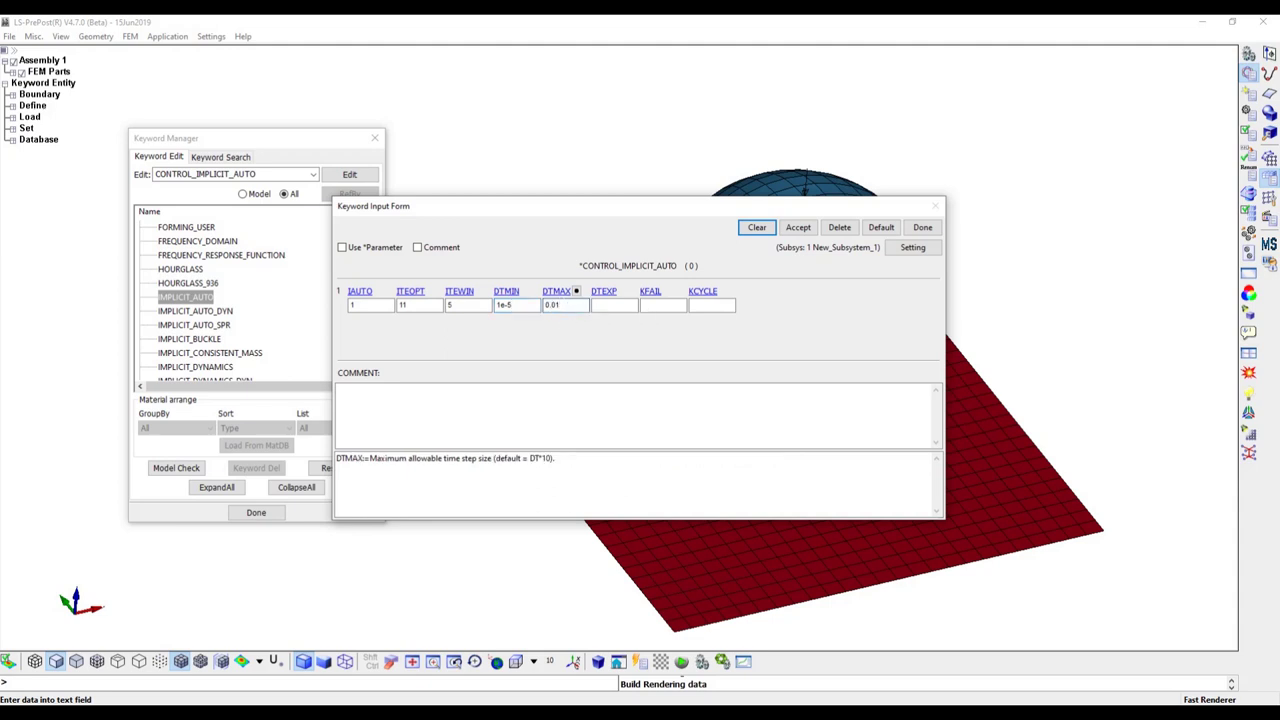
left_click(598, 308)
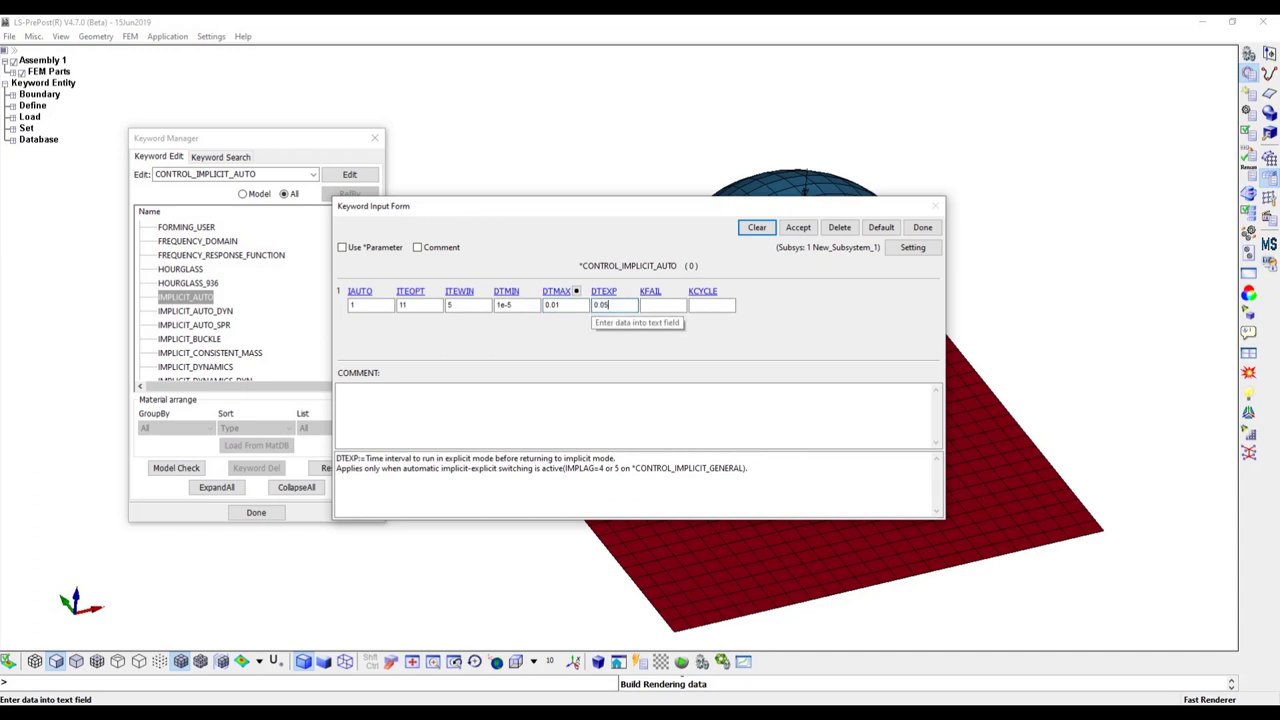
type("0.05")
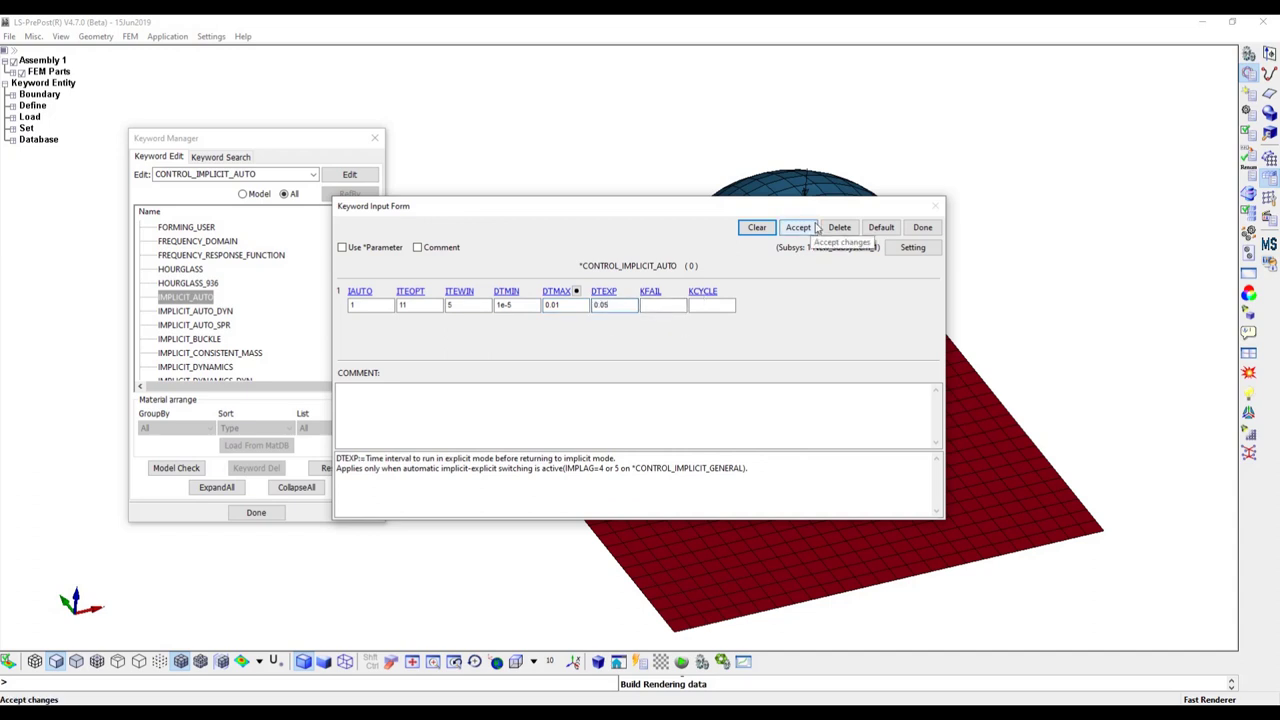
left_click(798, 228)
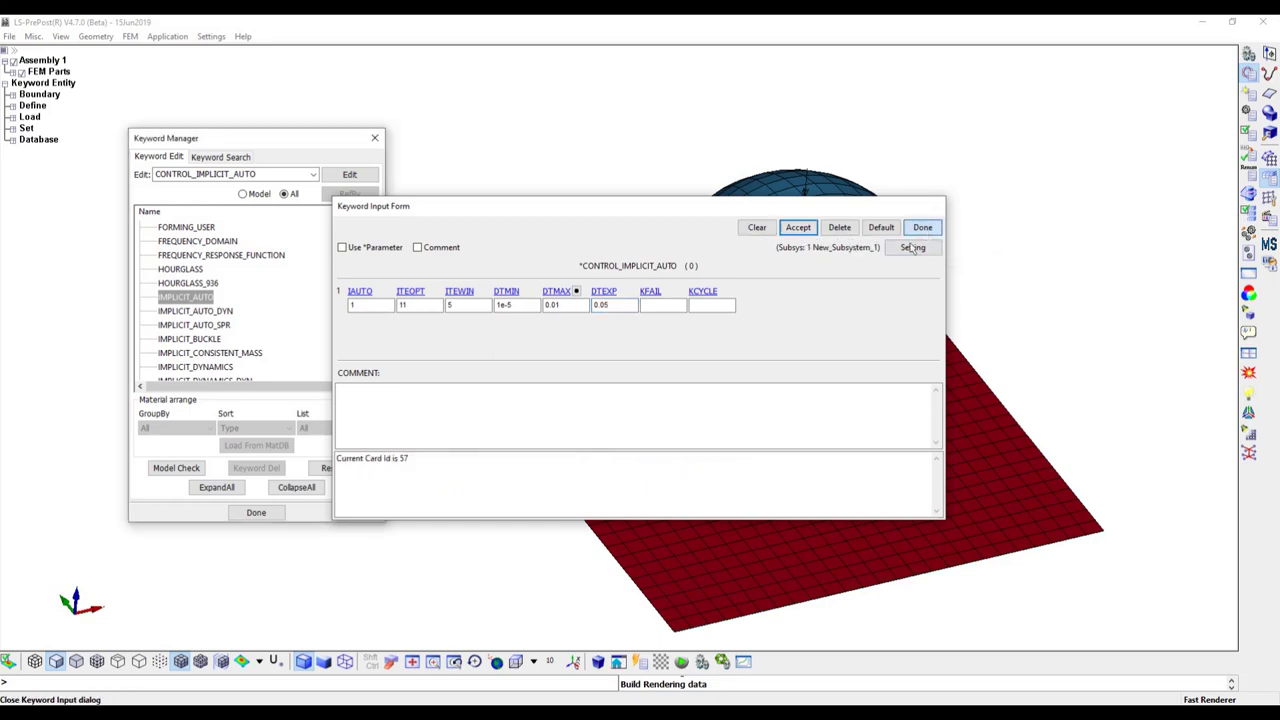
left_click(922, 228)
scroll(222, 356, "down", 2)
scroll(222, 356, "down", 2)
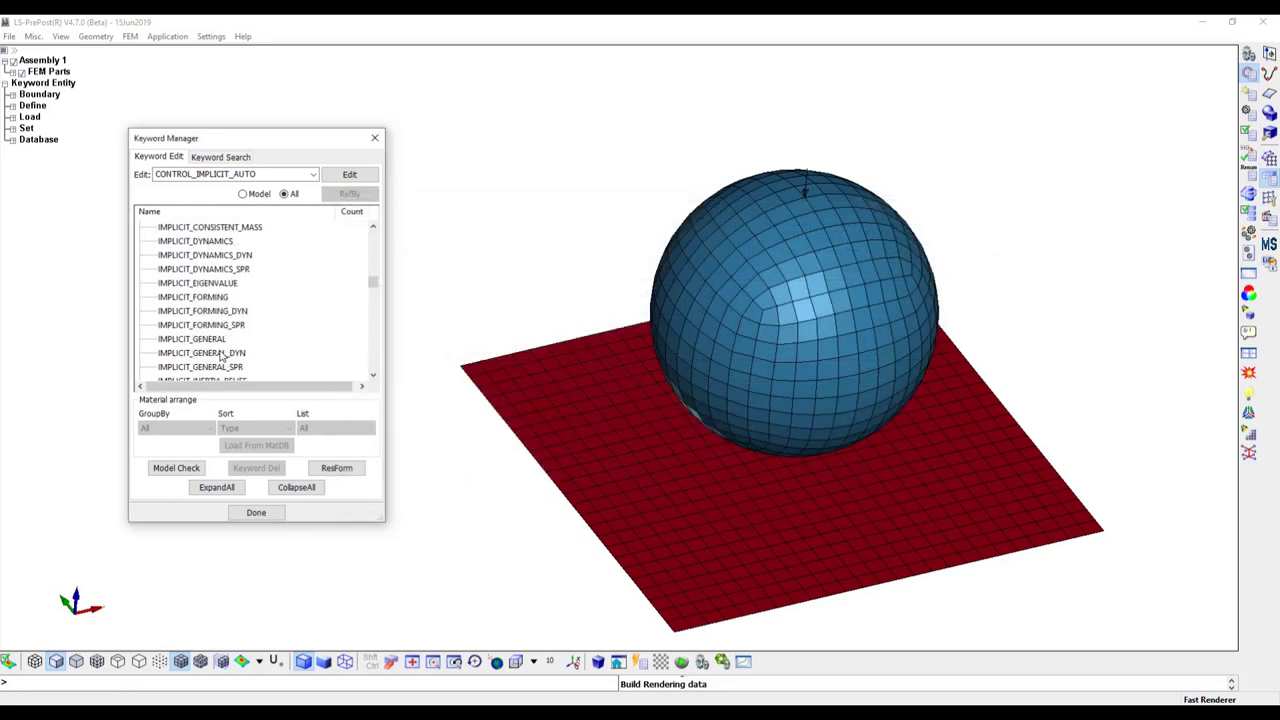
- Create a *CONTROL_IMPLICIT_GENERAL card with IMFLAG 4, DT0 1e-3 and NSBS 50
double_click(220, 340)
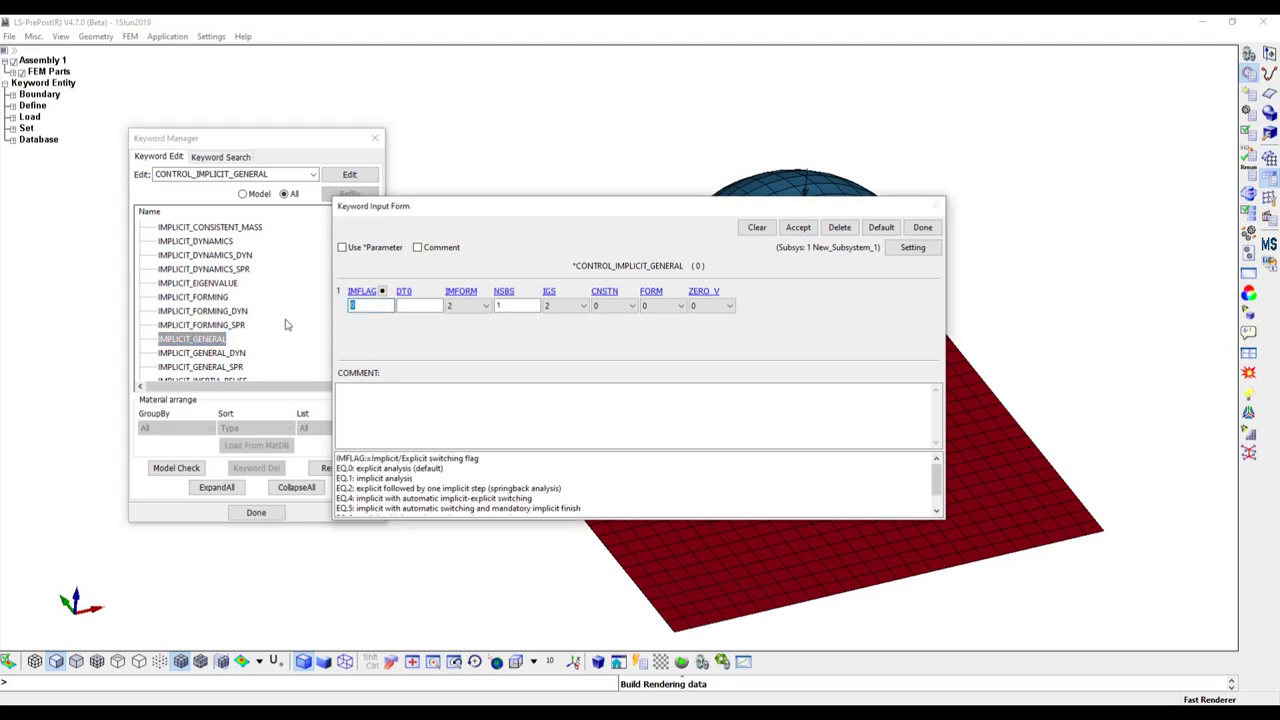
left_click(420, 307)
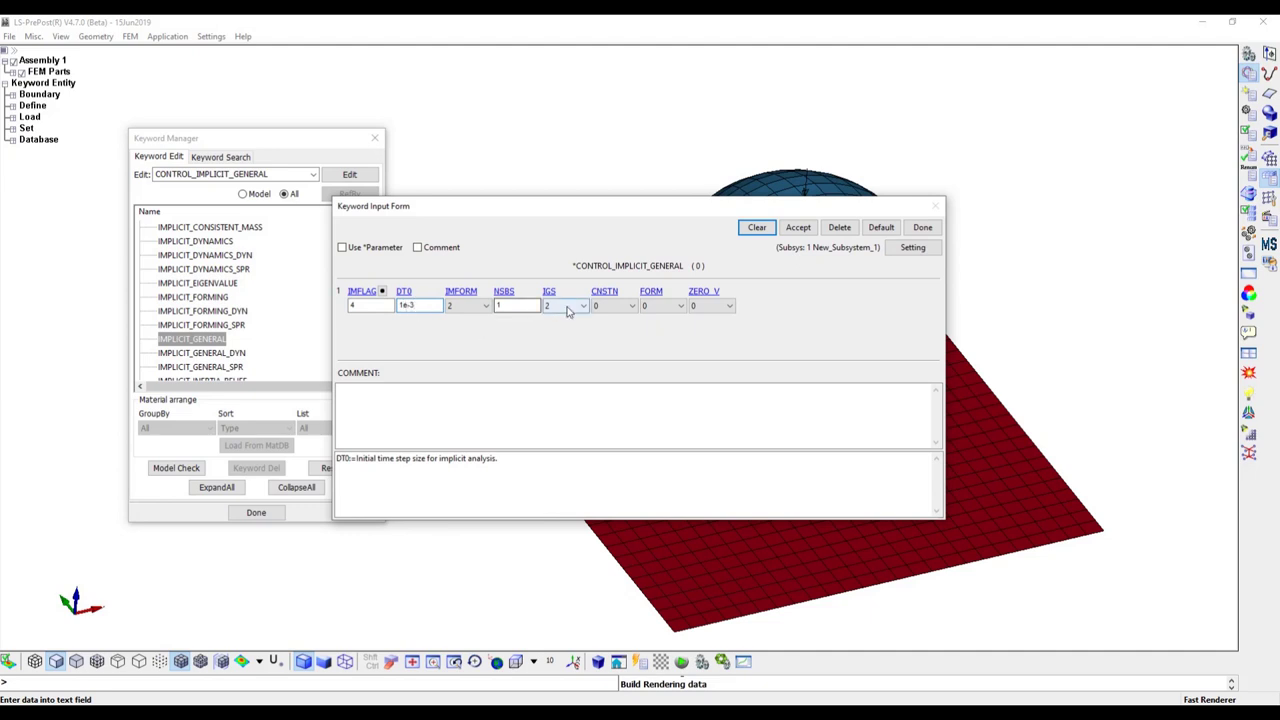
left_click(514, 307)
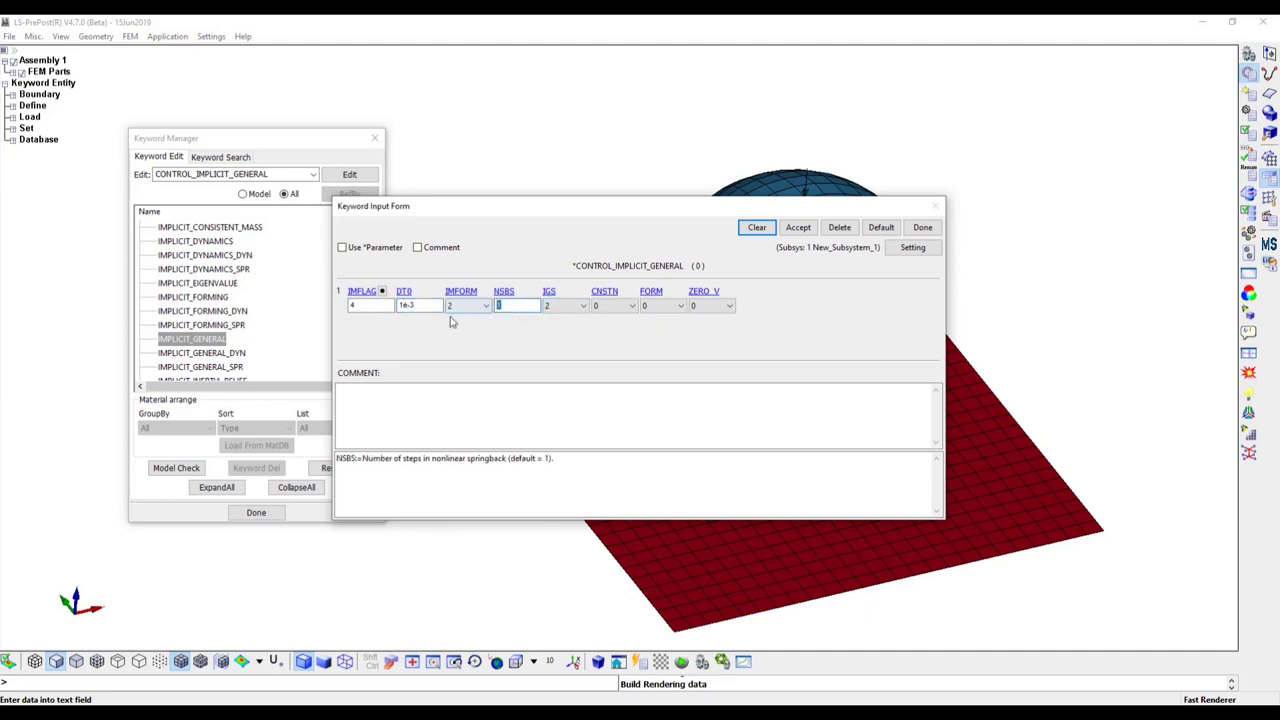
type("50")
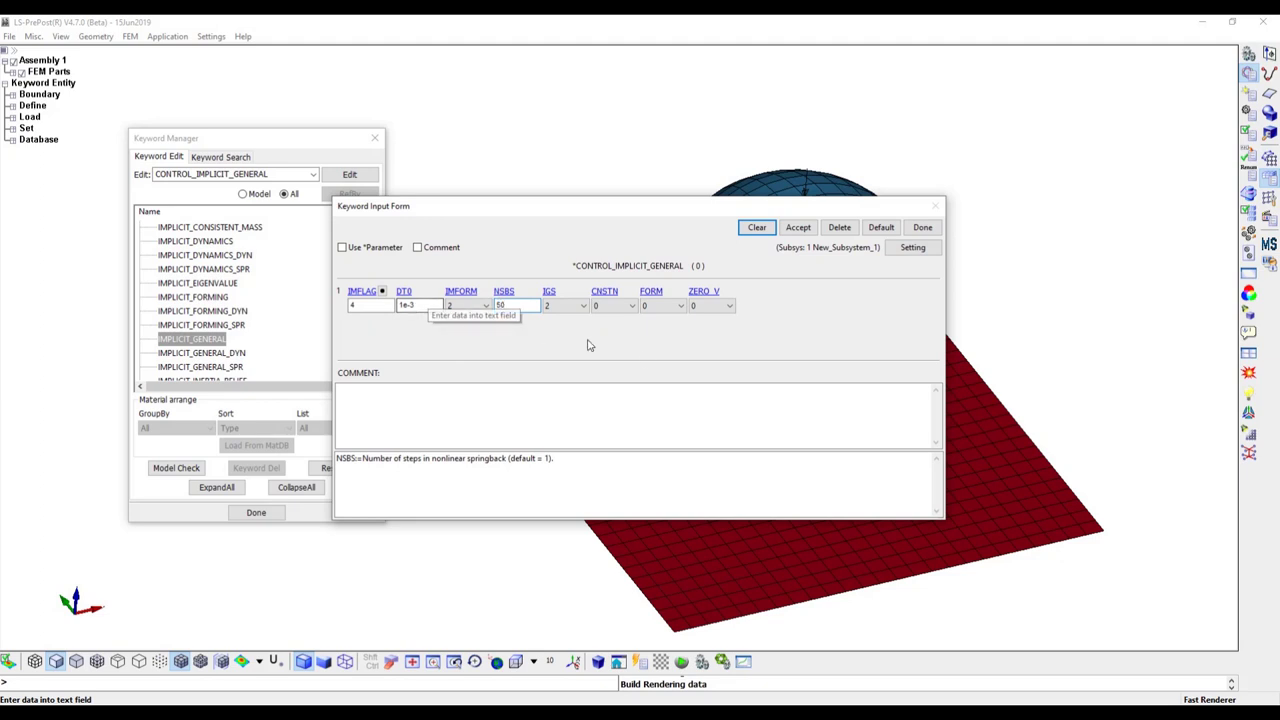
left_click(799, 229)
left_click(920, 229)
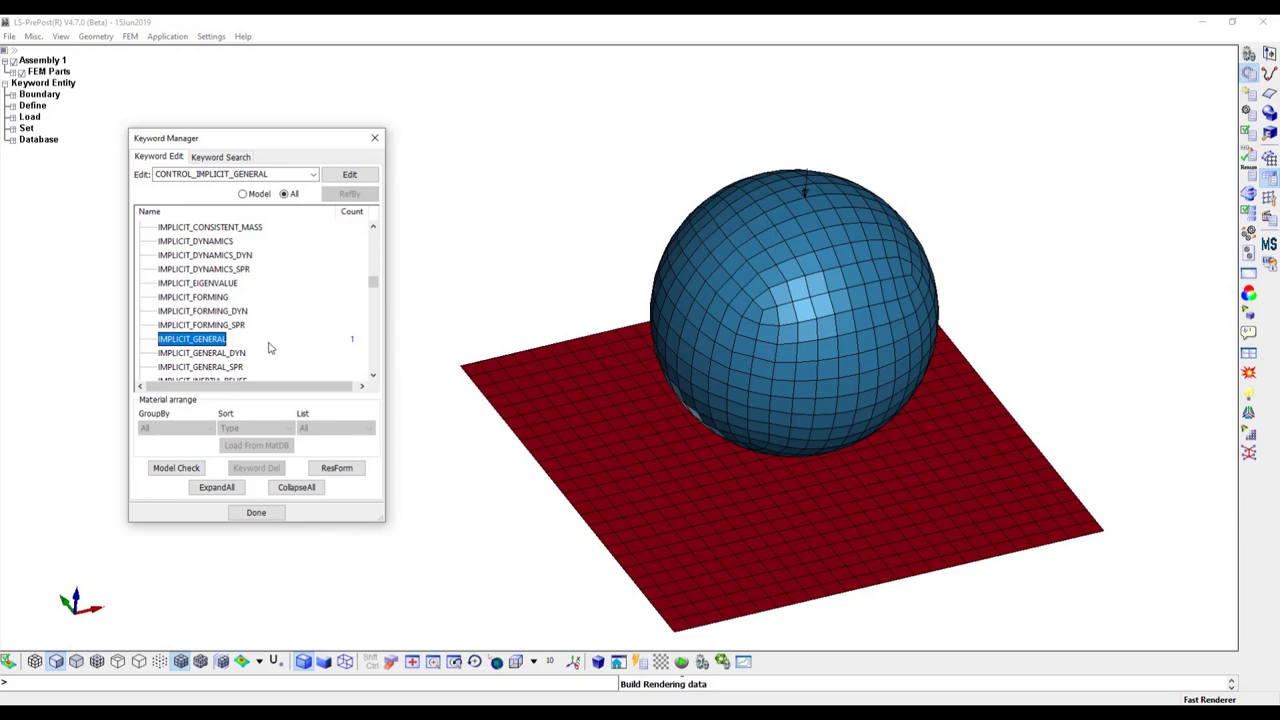
- Add a *CONTROL_TERMINATION card with end time 0.05
scroll(265, 351, "down", 8)
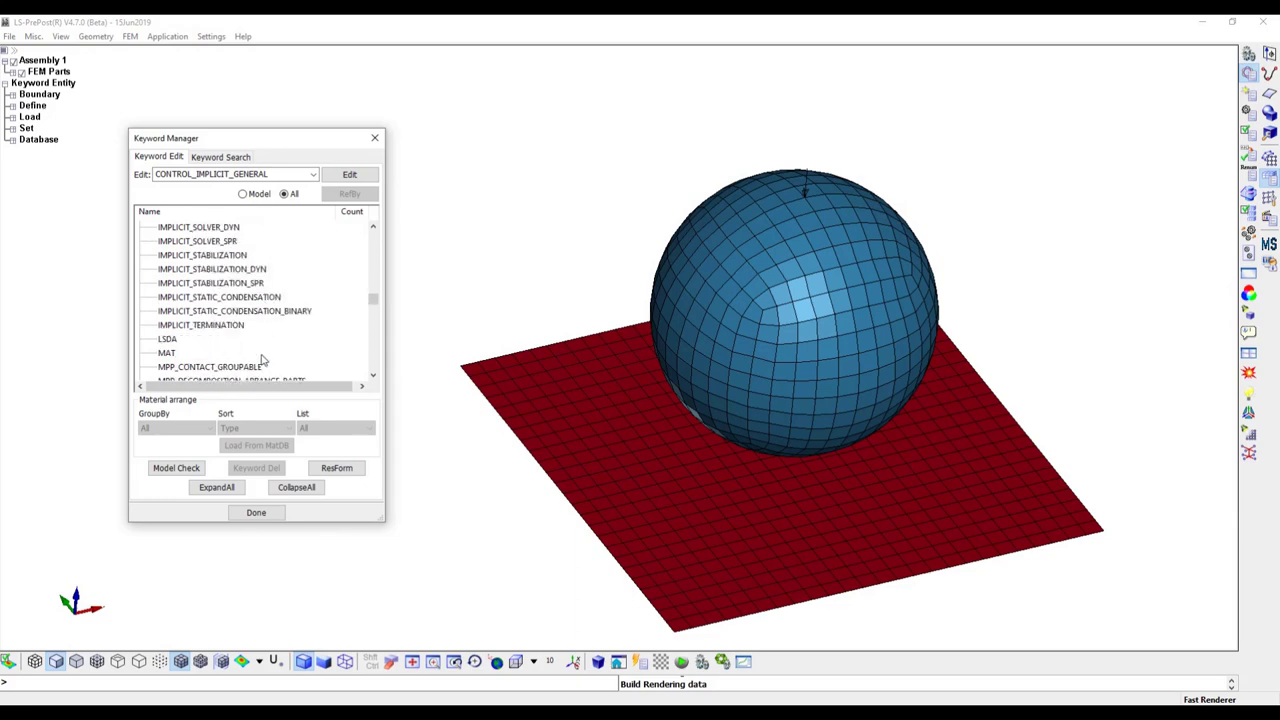
scroll(263, 360, "down", 1)
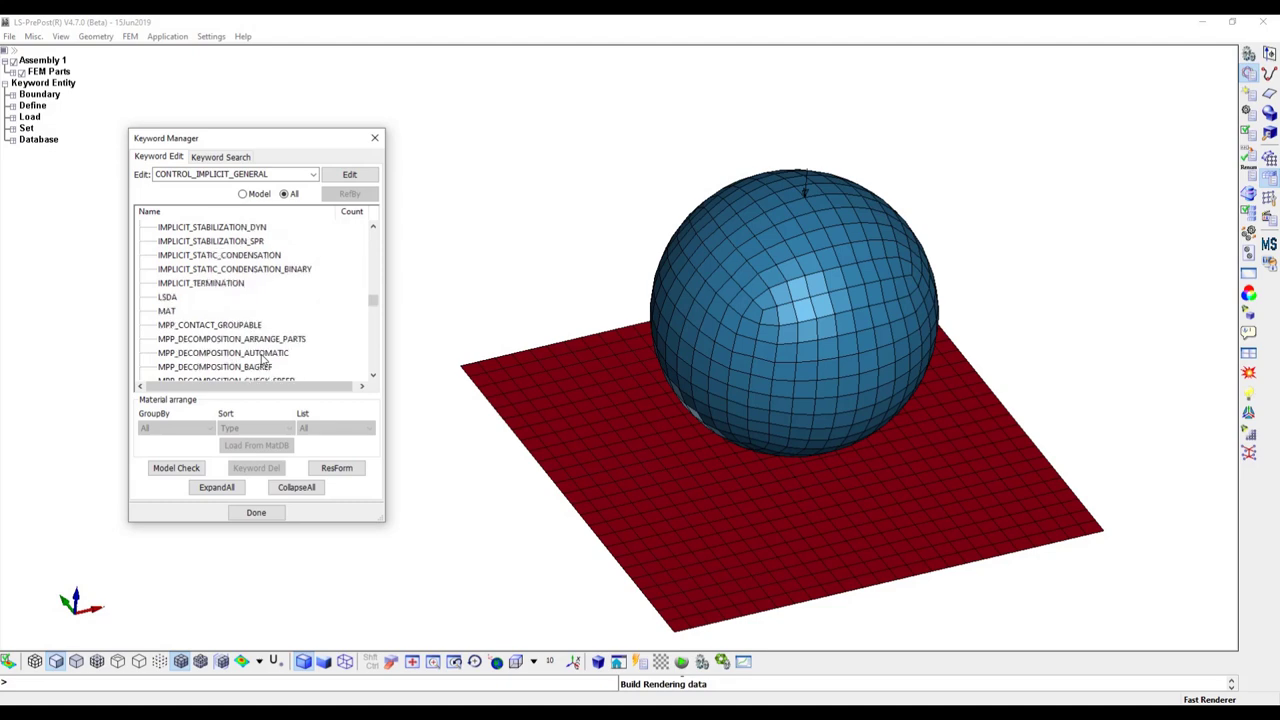
scroll(263, 362, "down", 9)
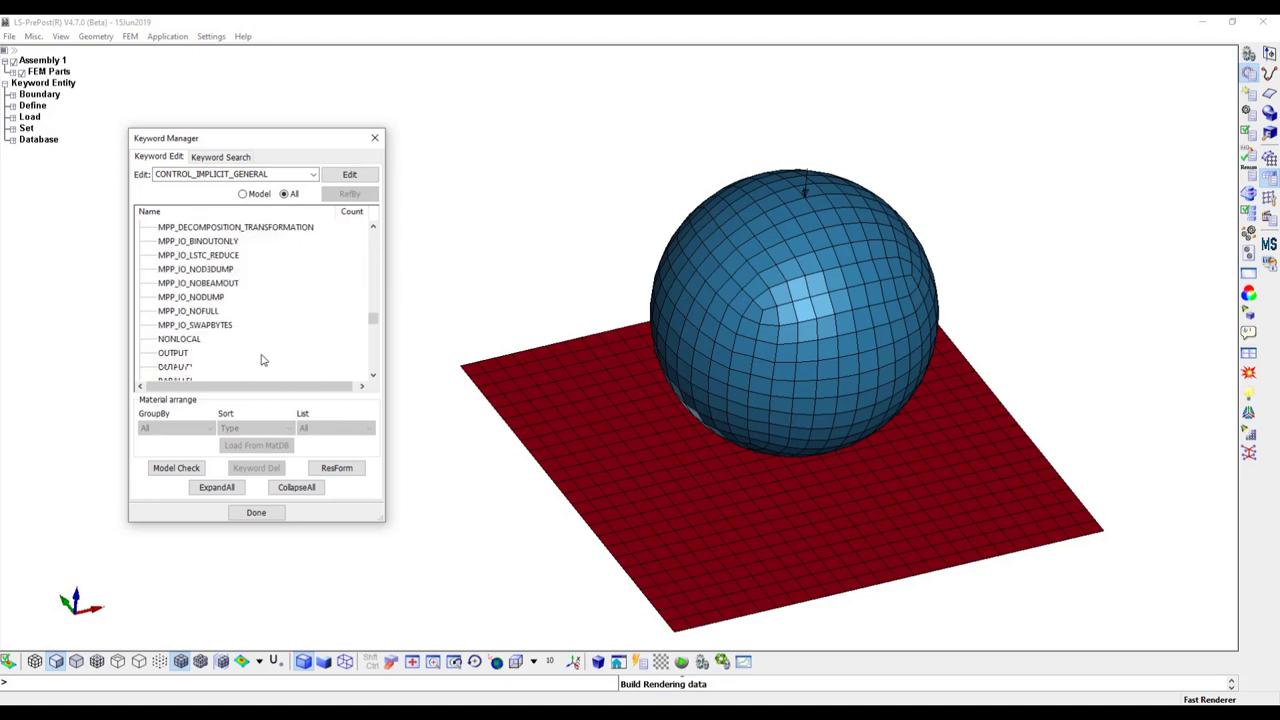
scroll(263, 360, "down", 2)
scroll(263, 360, "down", 3)
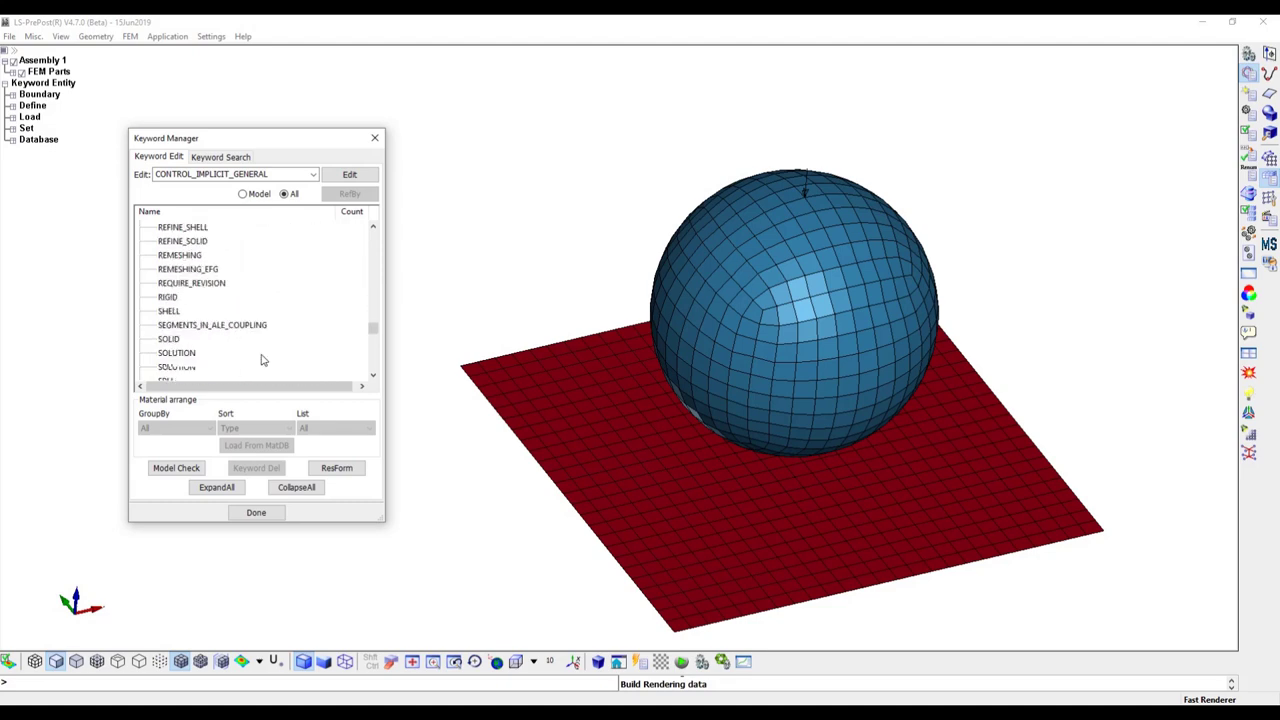
scroll(263, 360, "down", 4)
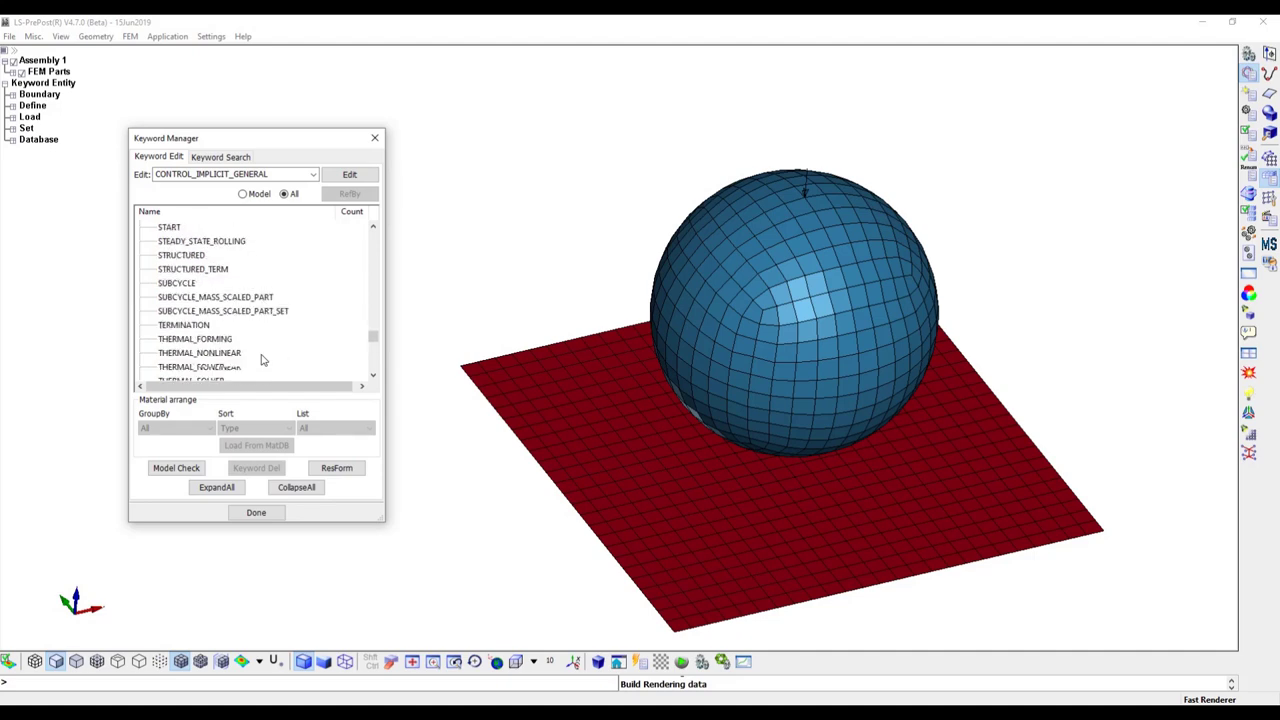
scroll(263, 357, "down", 2)
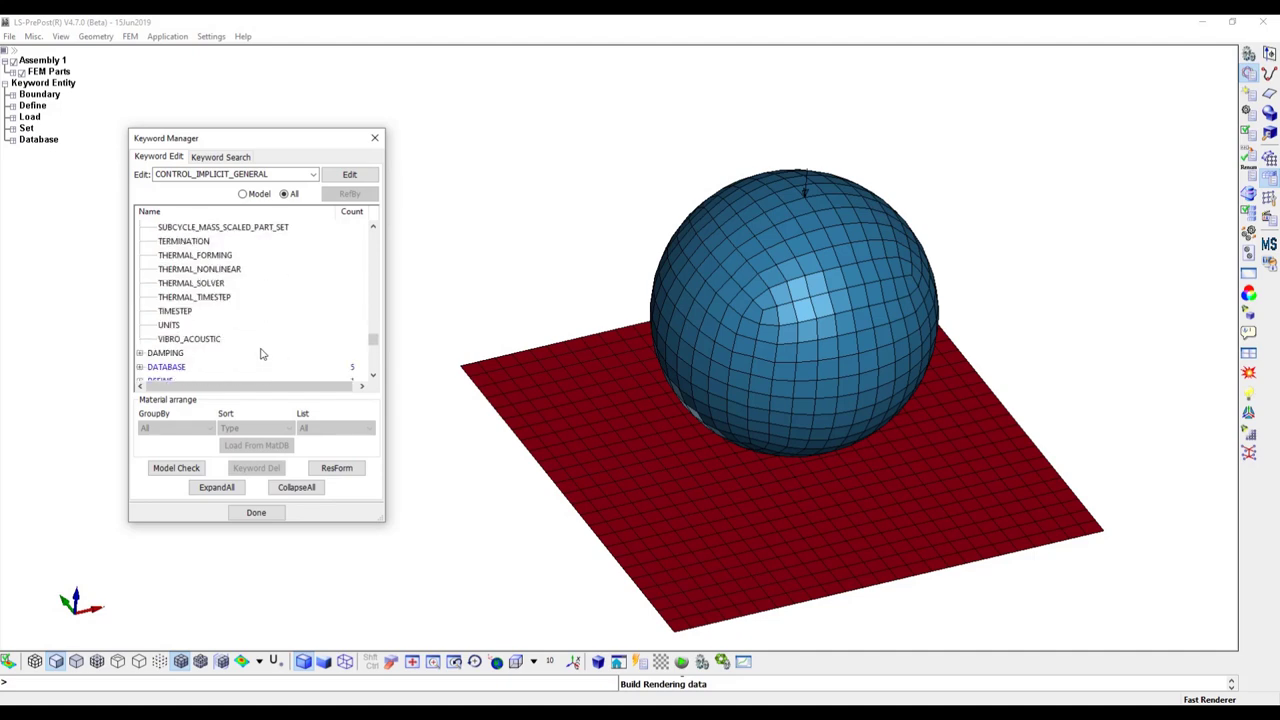
double_click(189, 245)
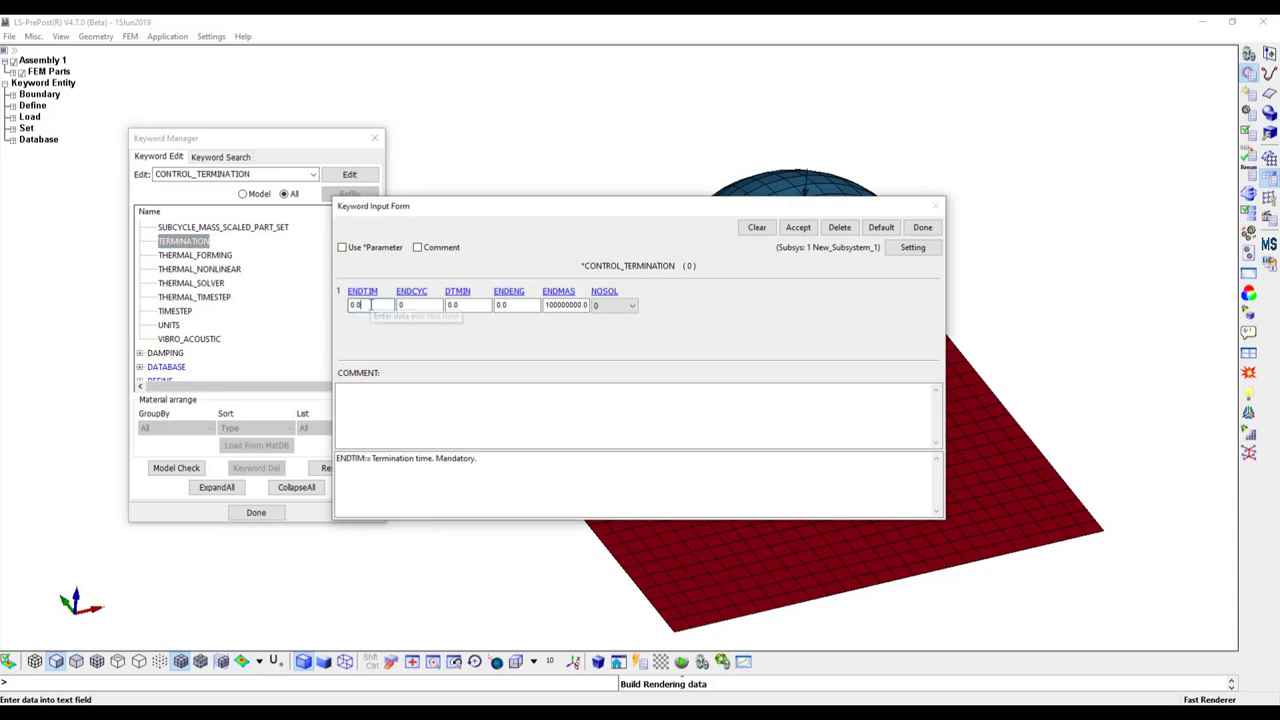
left_click(799, 230)
left_click(922, 227)
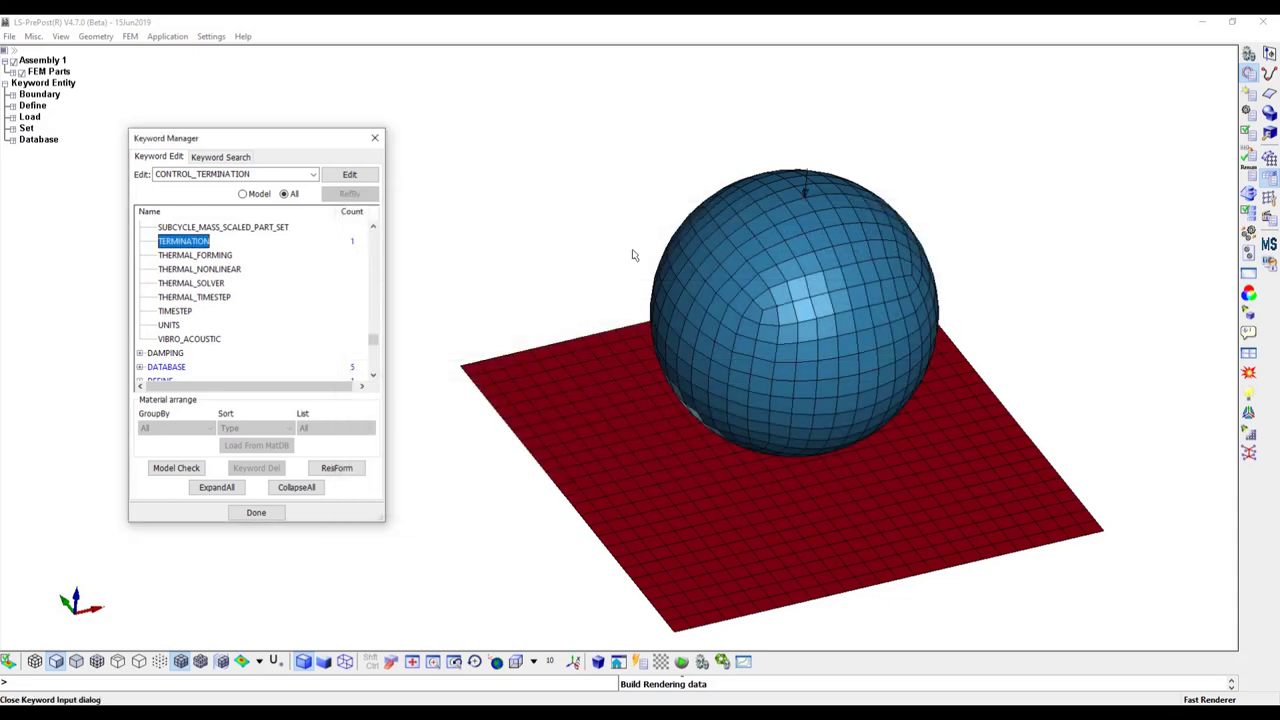
- Add a *CONTROL_TIMESTEP card with default values (TSSFAC 0.9)
left_click(175, 312)
double_click(175, 312)
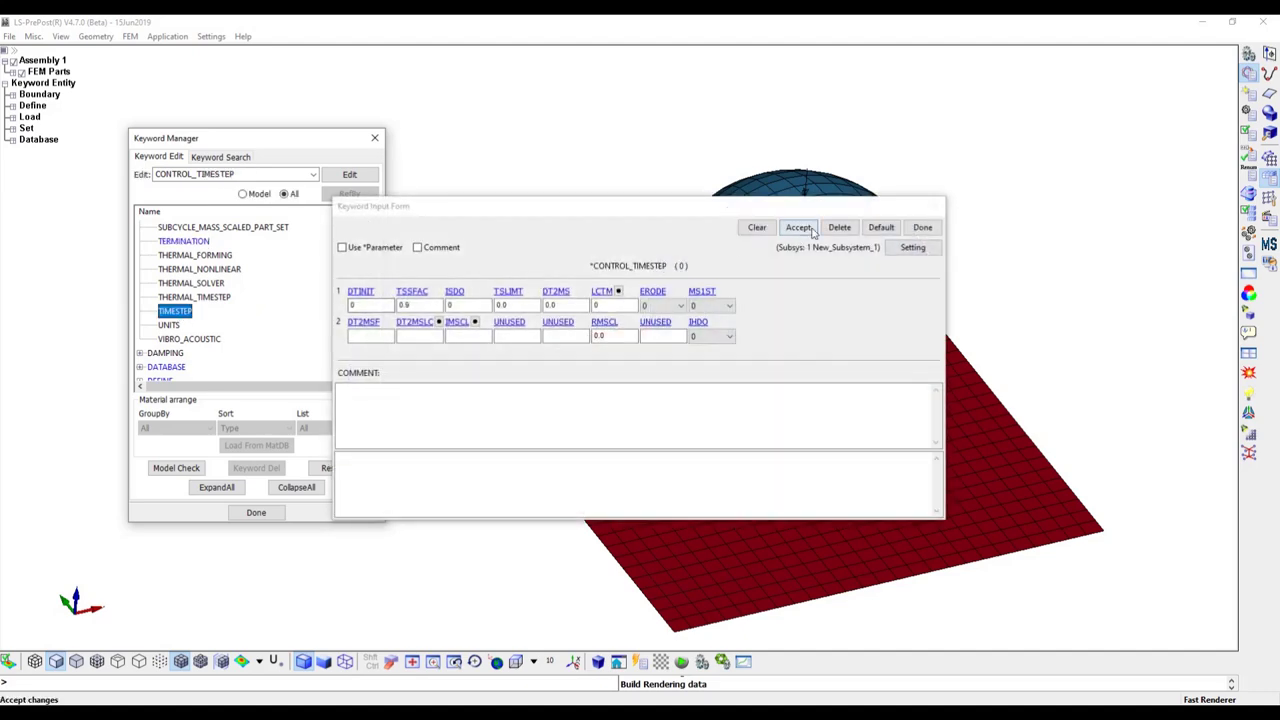
left_click(922, 227)
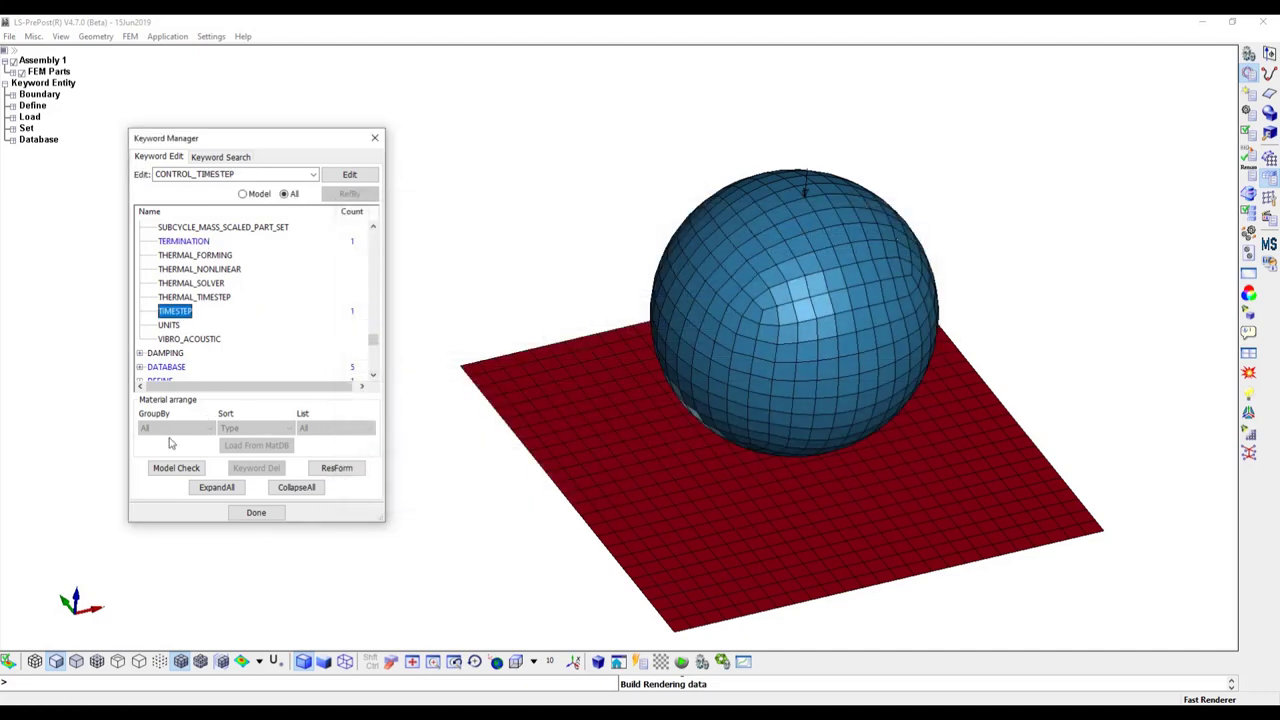
scroll(297, 268, "up", 9)
scroll(282, 278, "up", 10)
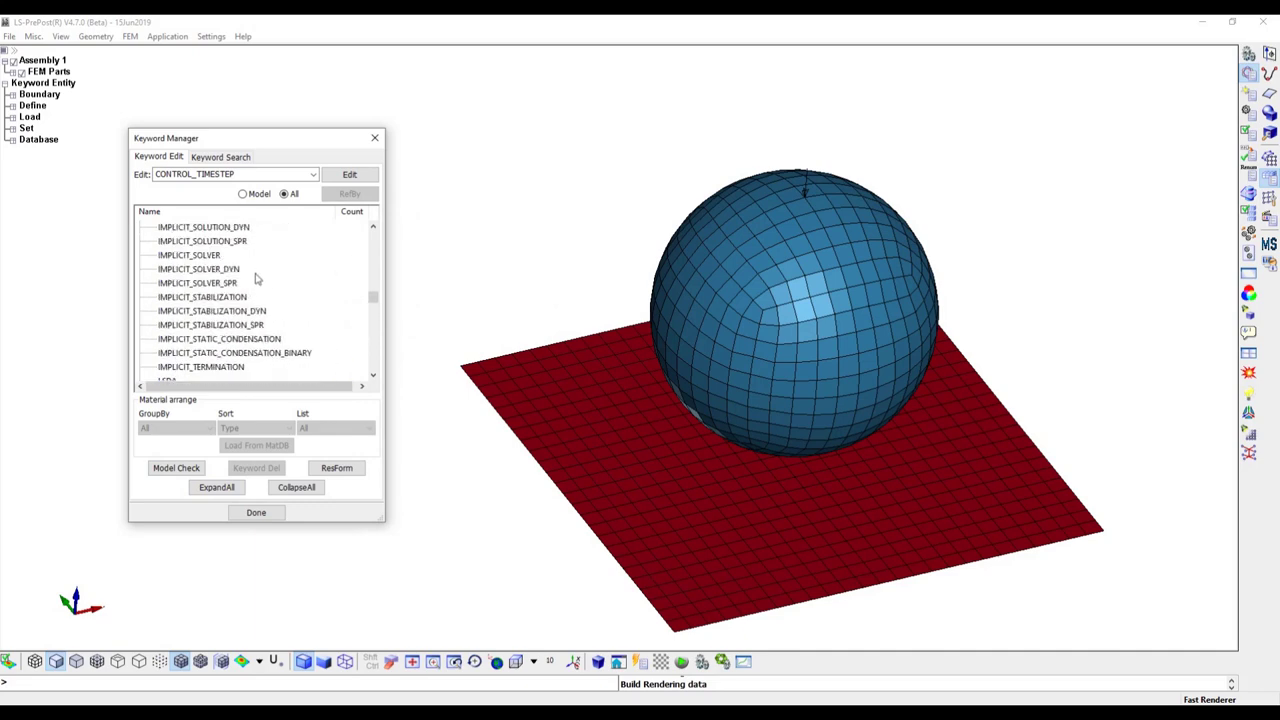
scroll(245, 282, "up", 10)
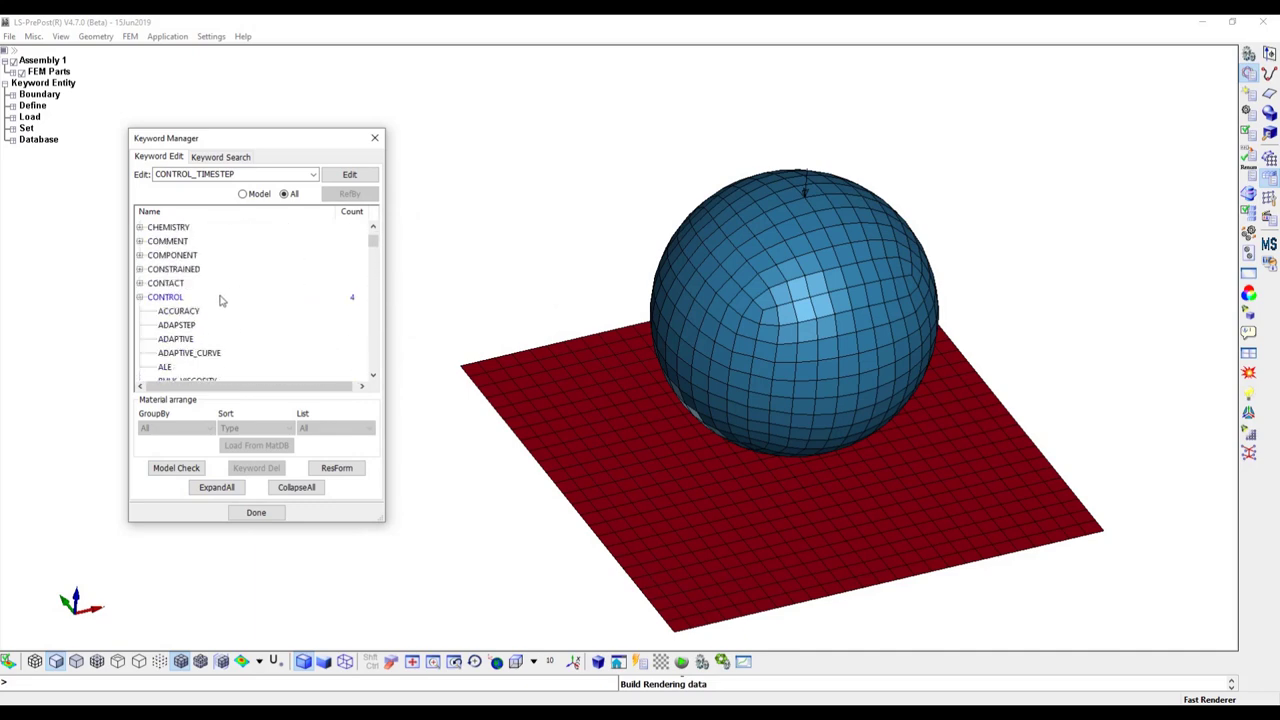
- Collapse CONTROL and open the CONTACT AUTOMATIC_SINGLE_SURFACE keyword form
left_click(142, 297)
left_click(140, 283)
left_click(163, 283)
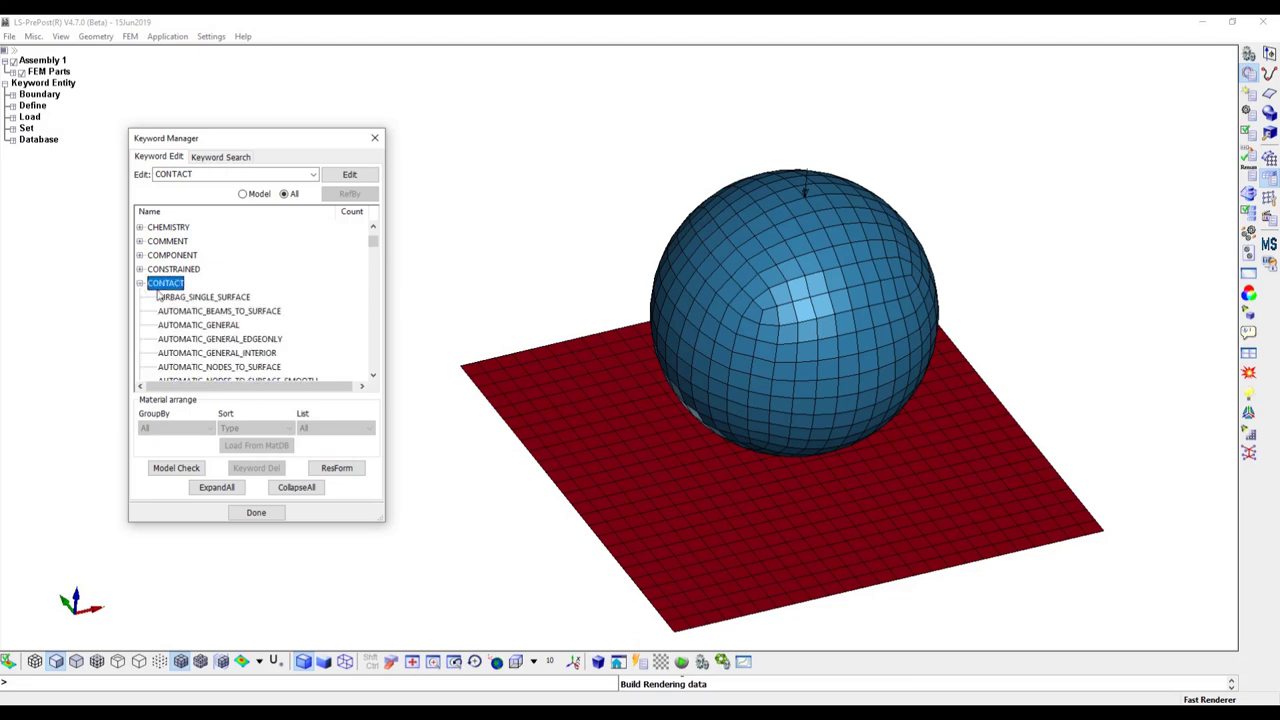
scroll(278, 300, "down", 1)
scroll(278, 303, "down", 1)
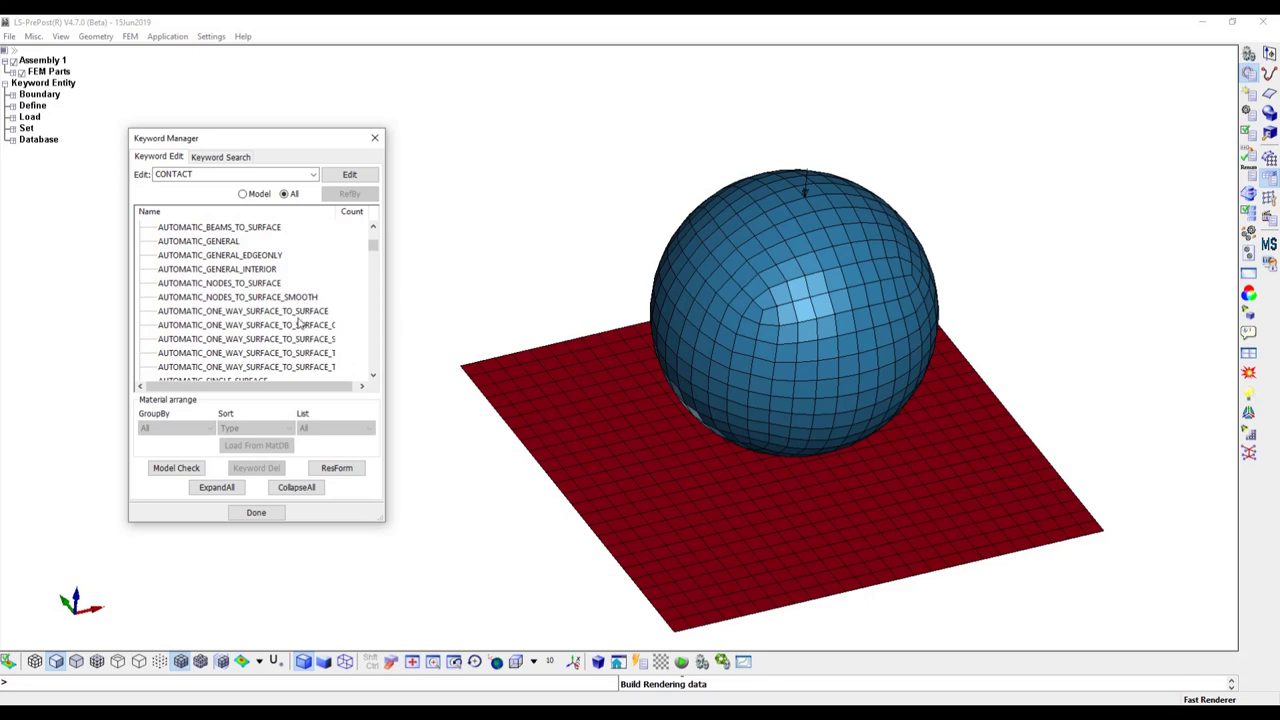
scroll(296, 325, "down", 2)
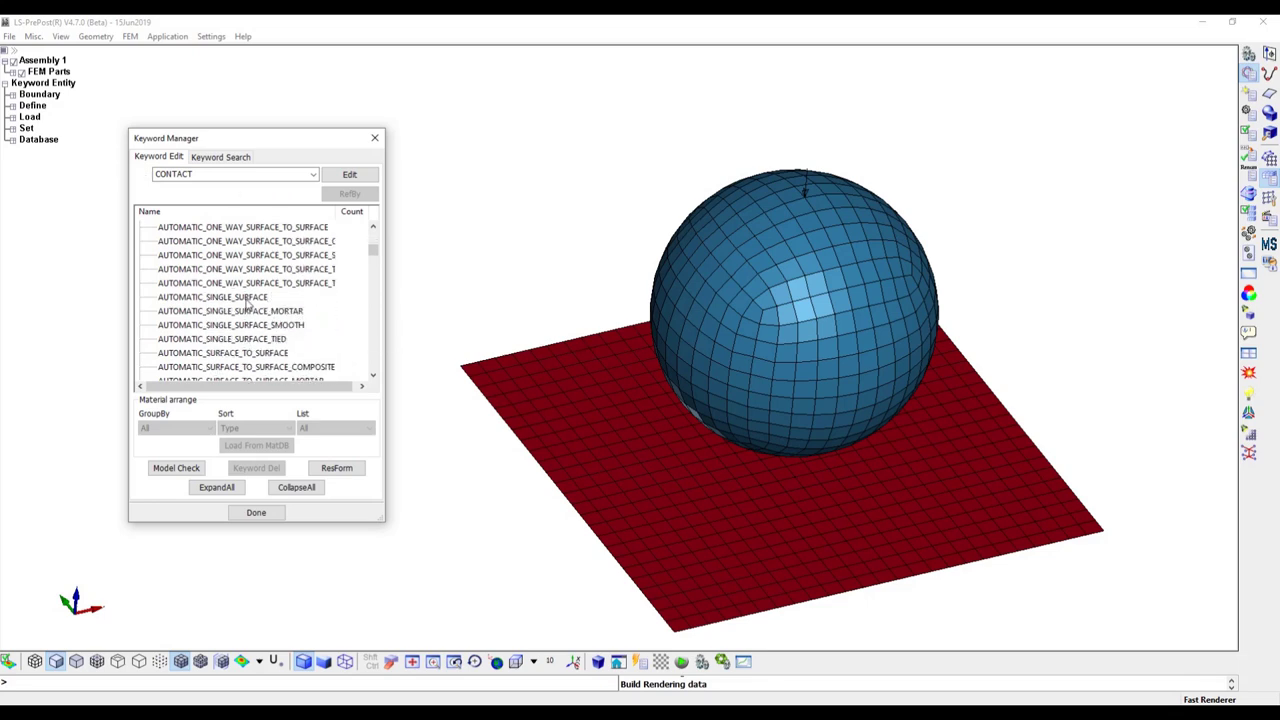
double_click(245, 298)
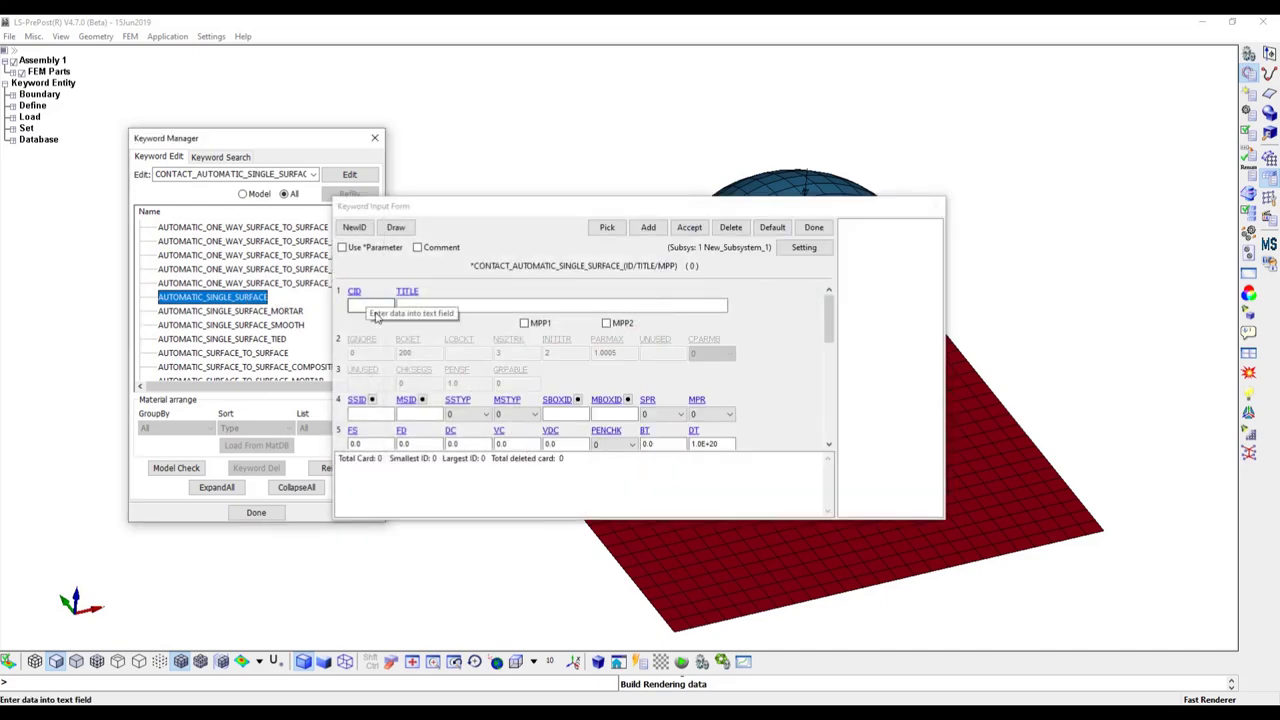
- Title the contact All_Contact, set SSTYP 5, accept it and close the Keyword Manager
left_click(436, 306)
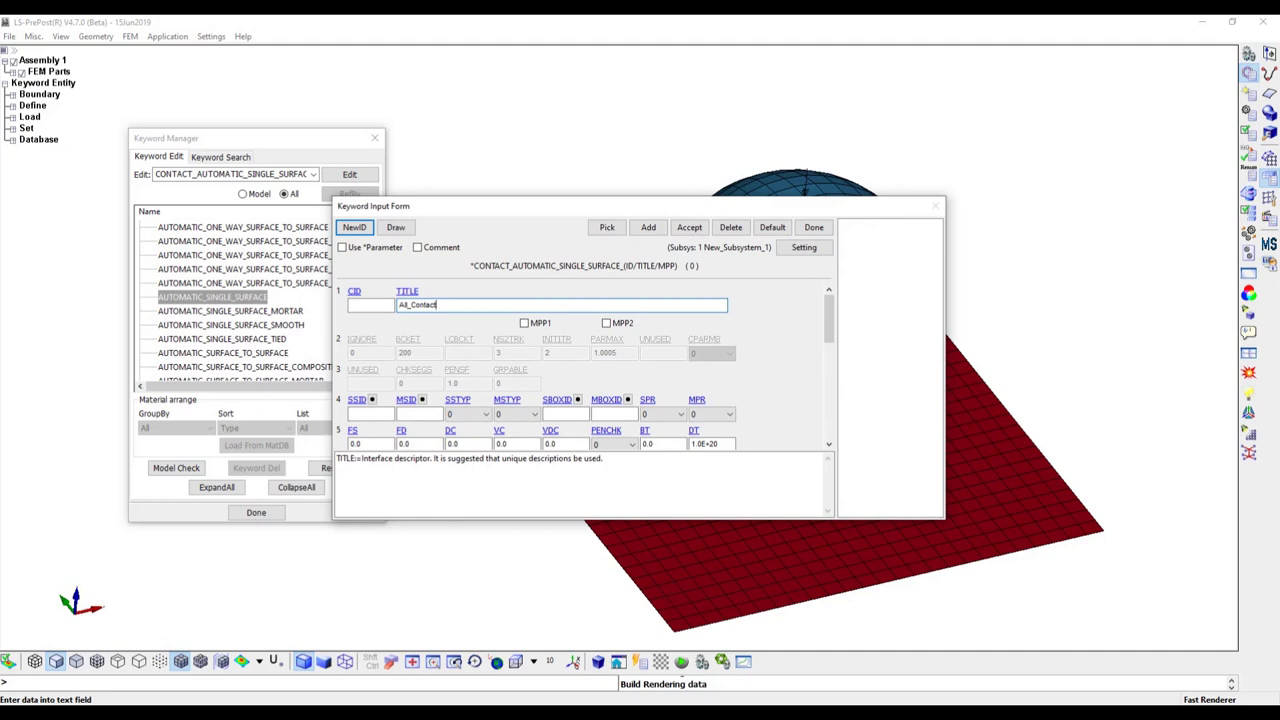
left_click(485, 415)
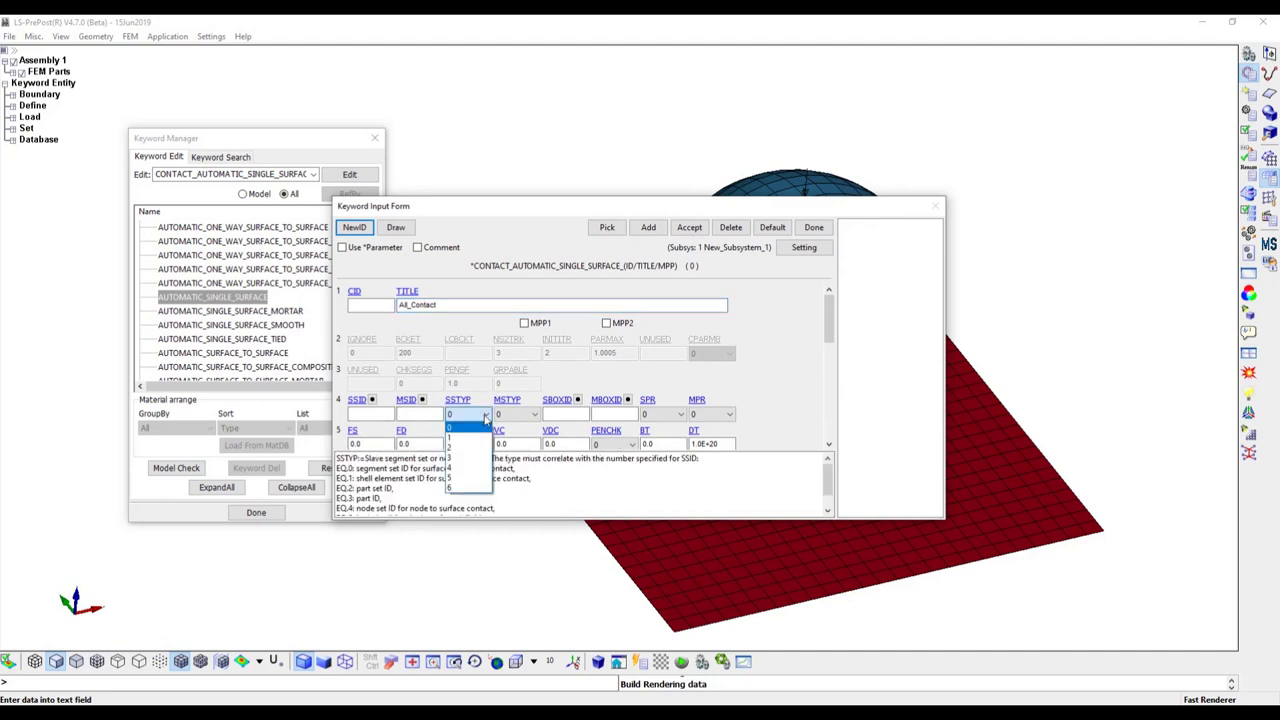
left_click(460, 477)
scroll(390, 505, "down", 1)
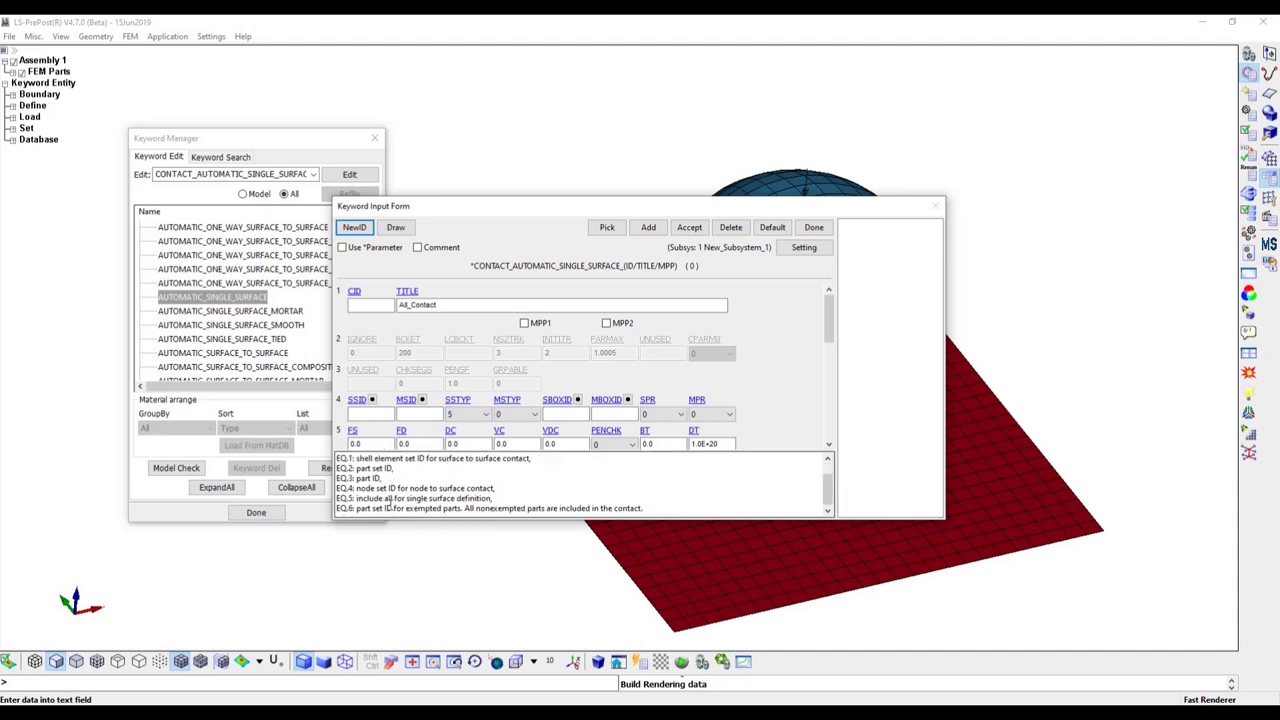
left_click(337, 497)
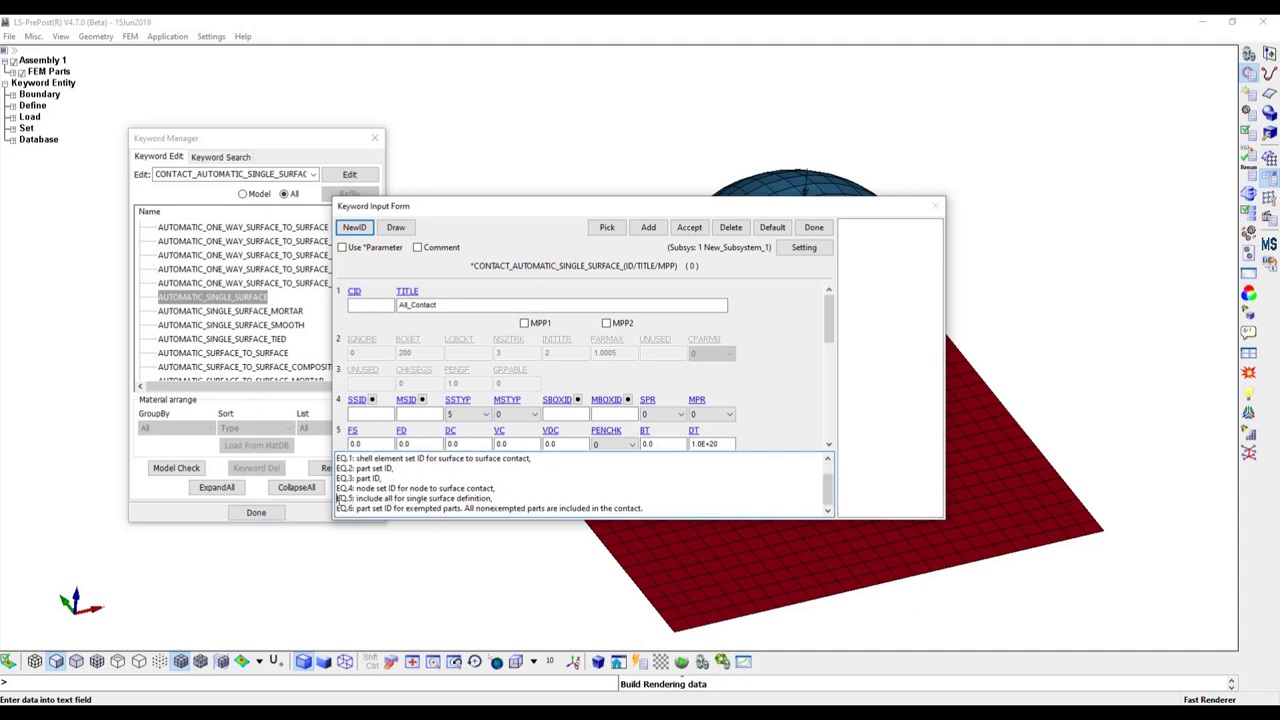
left_click_drag(337, 497, 508, 497)
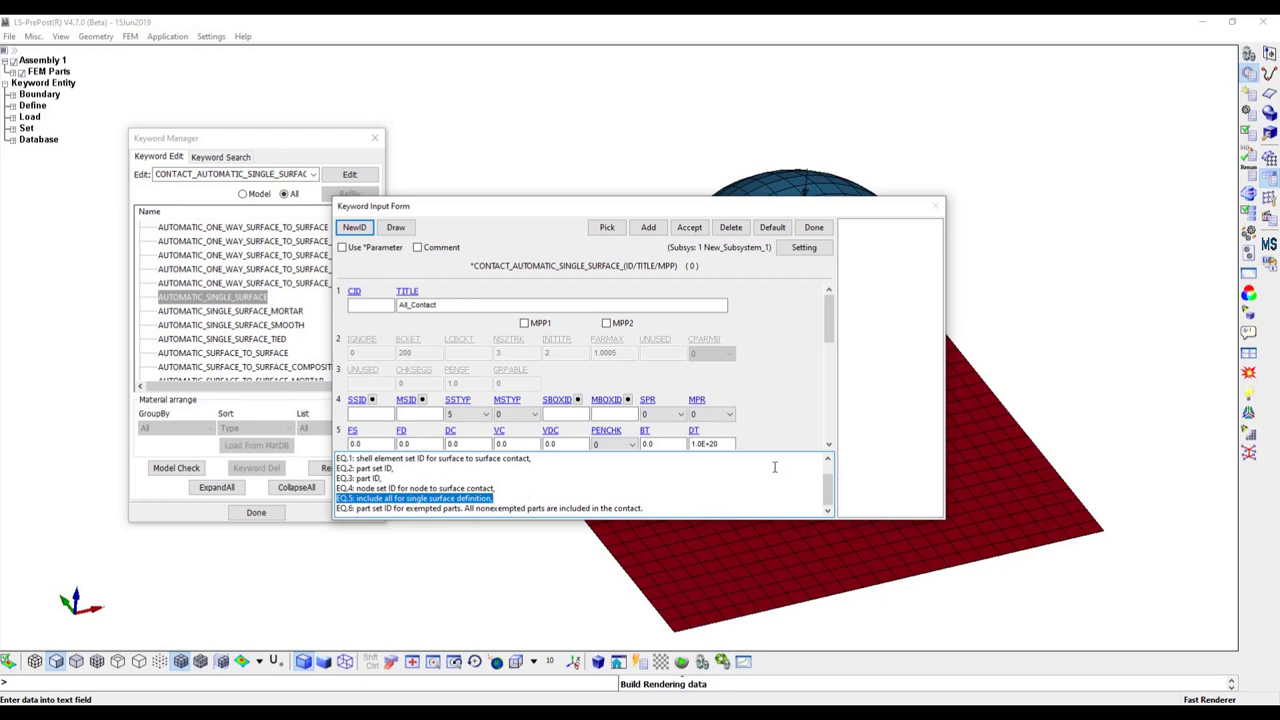
left_click(690, 228)
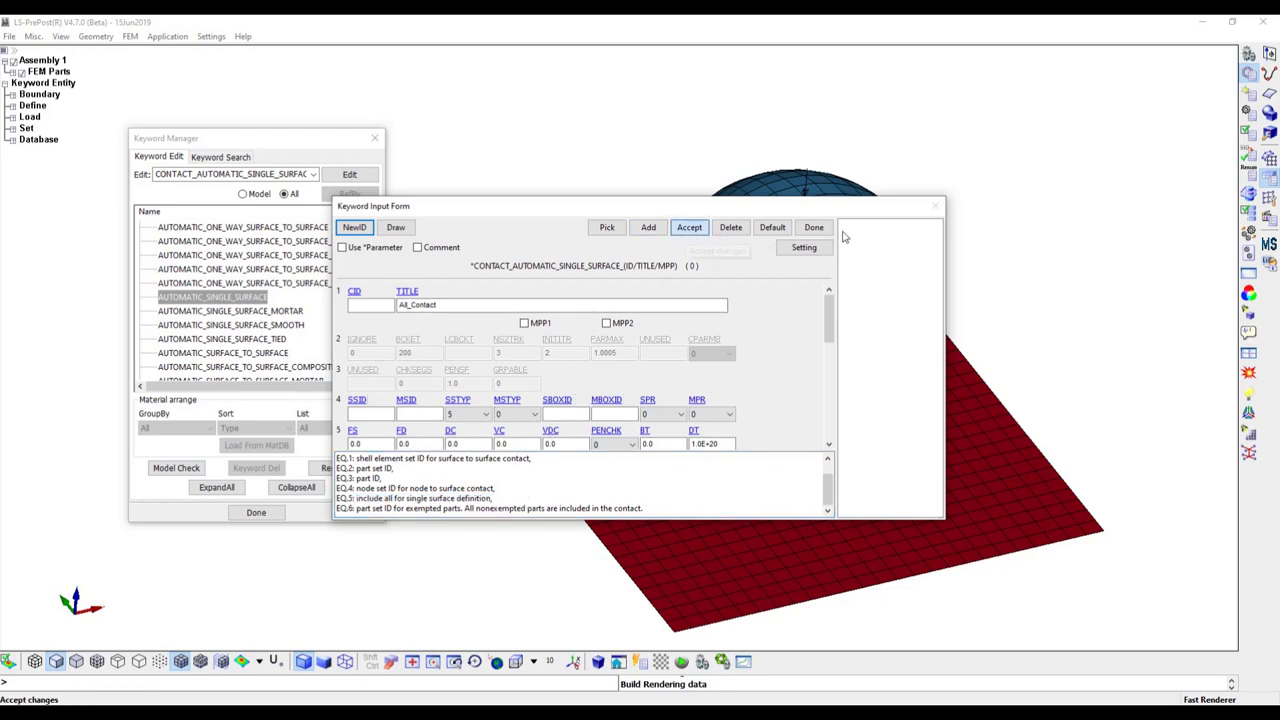
left_click(814, 228)
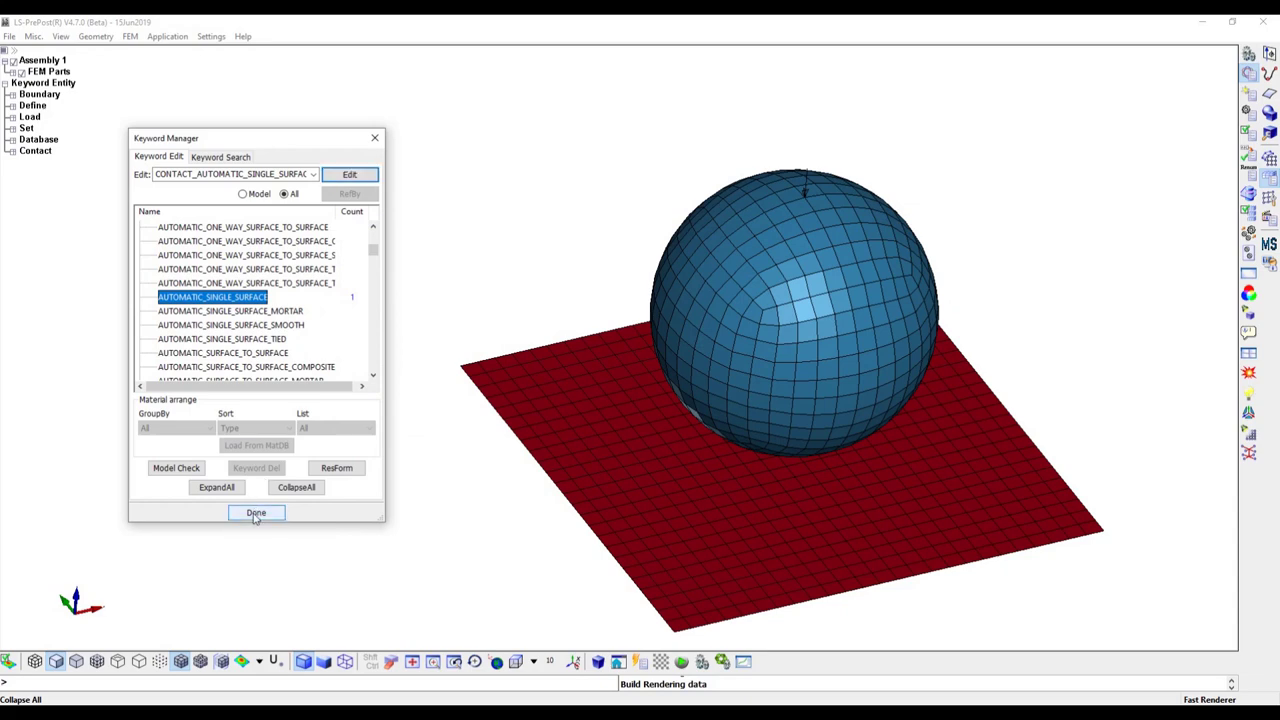
left_click(256, 513)
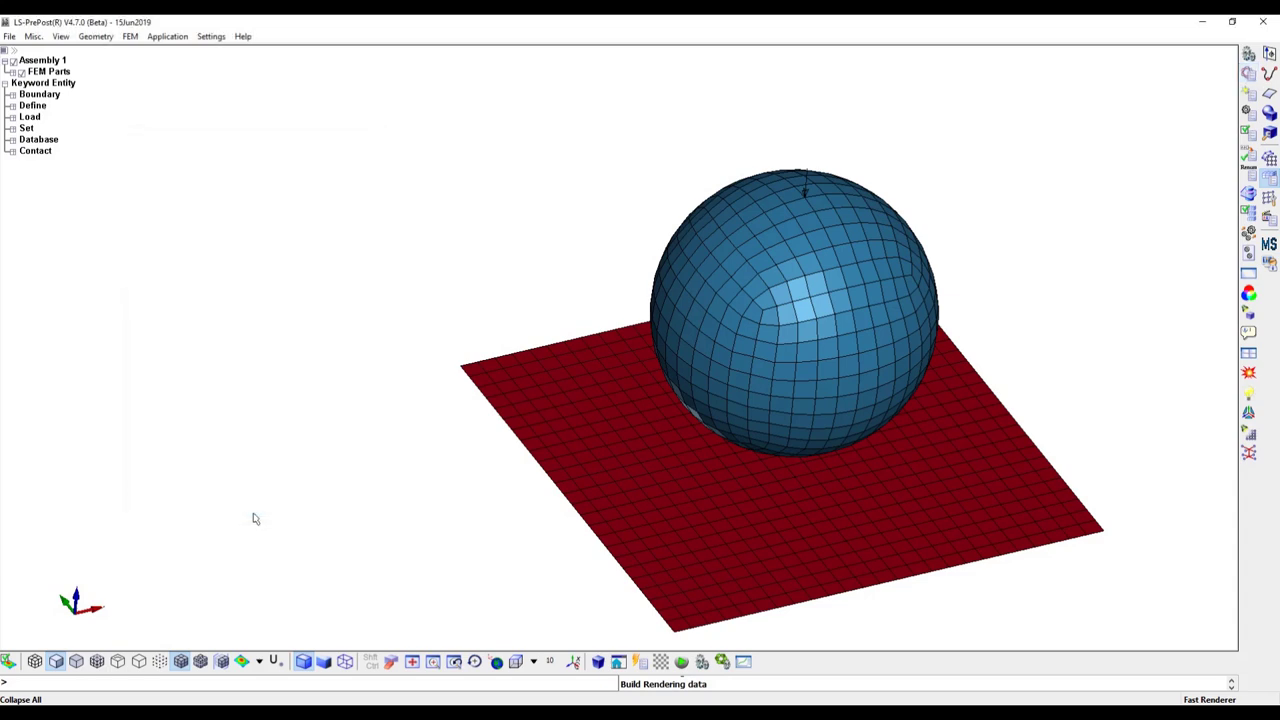
- Start Save Keyword As and browse to the Workshop_2 folder on the D: drive
left_click(9, 36)
mouse_move(59, 137)
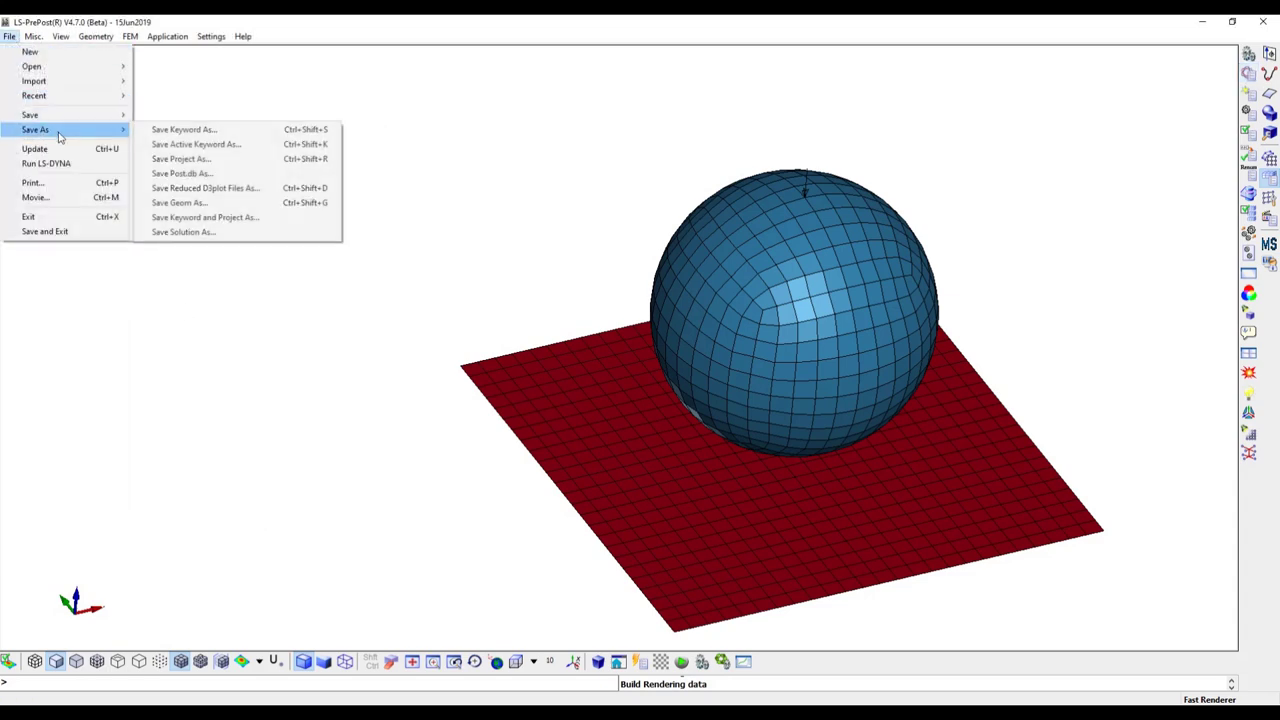
left_click(185, 130)
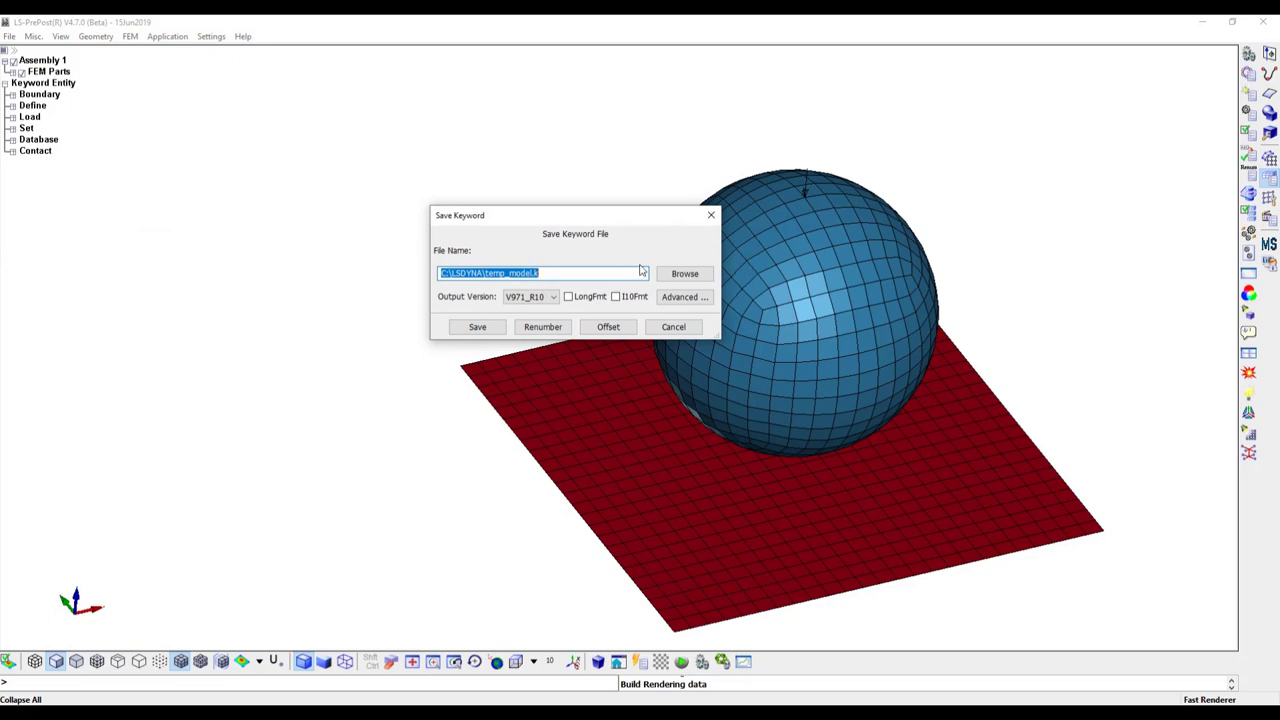
left_click(680, 275)
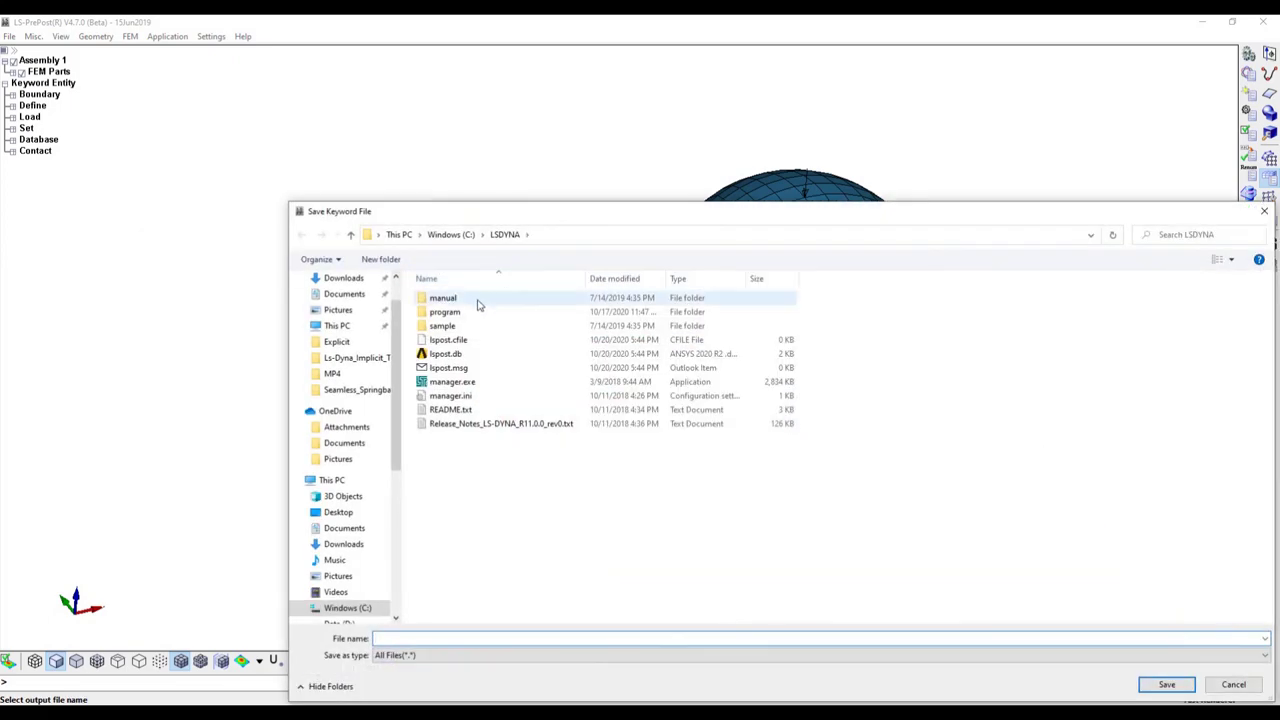
scroll(381, 525, "down", 5)
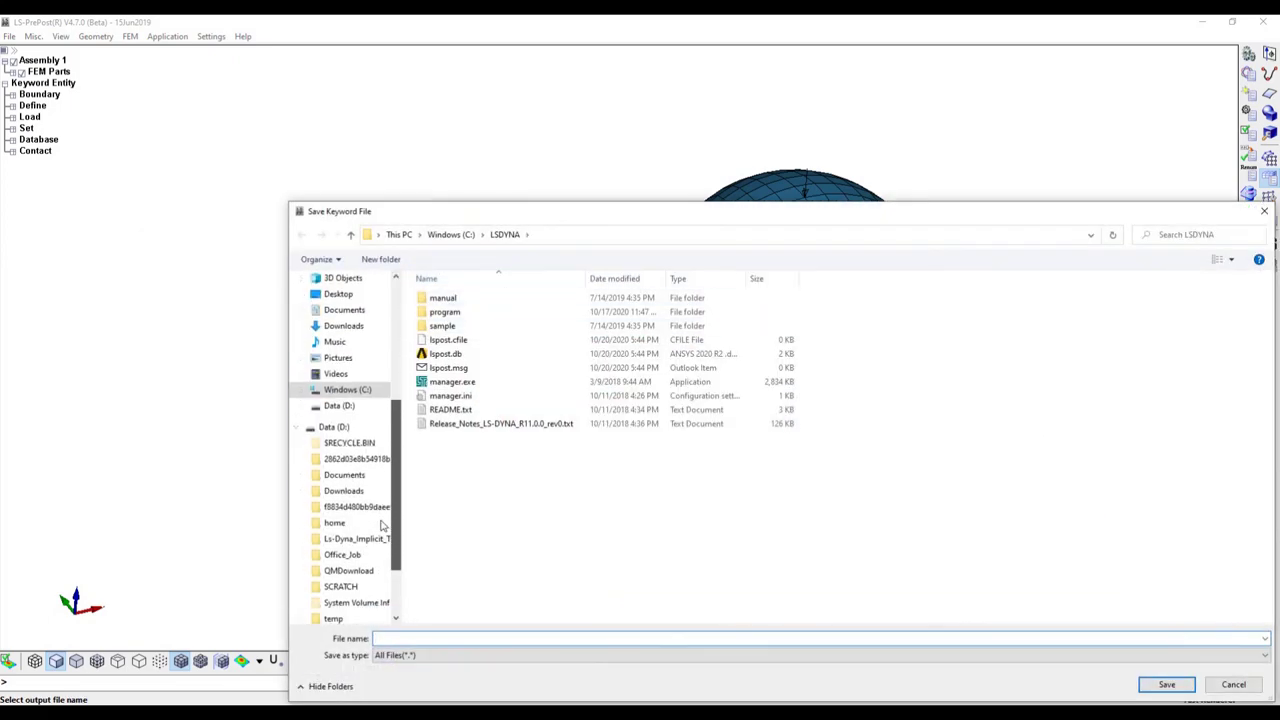
left_click(339, 405)
left_click(462, 383)
double_click(462, 383)
double_click(466, 314)
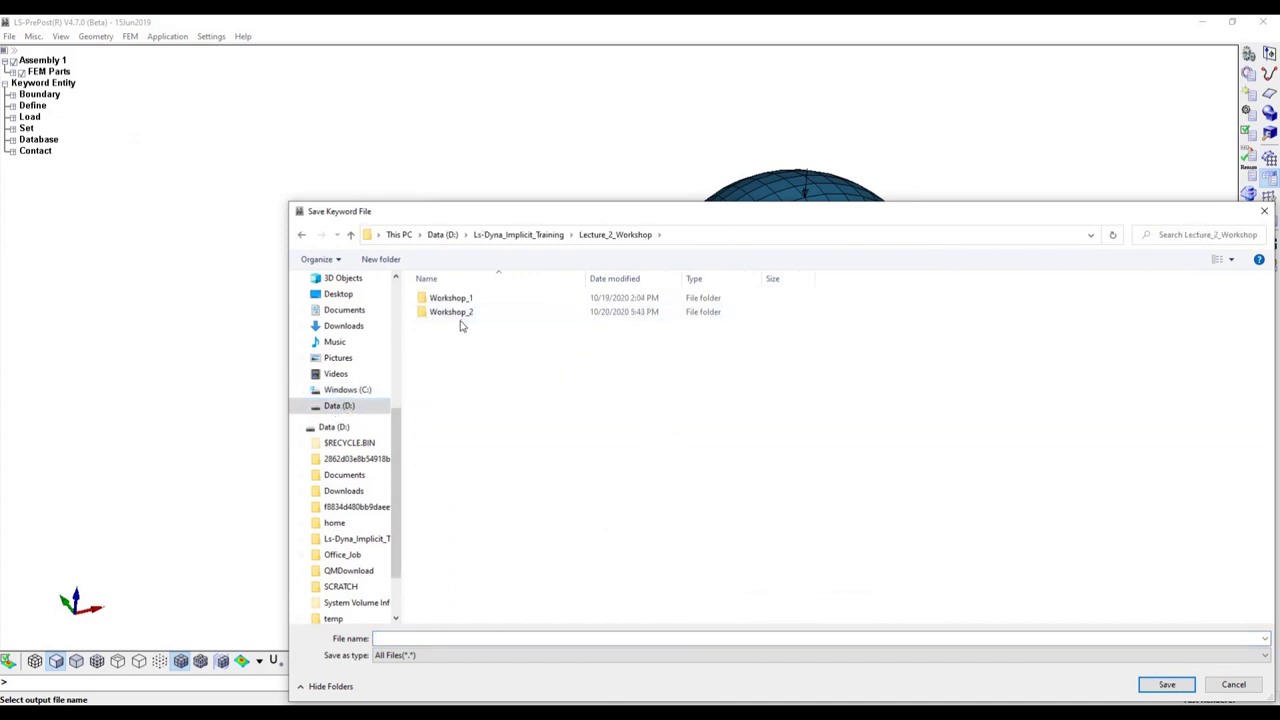
double_click(460, 314)
- Create an IMFLAG_4 folder there and save the model into it as IMFLAG_4.k
right_click(454, 338)
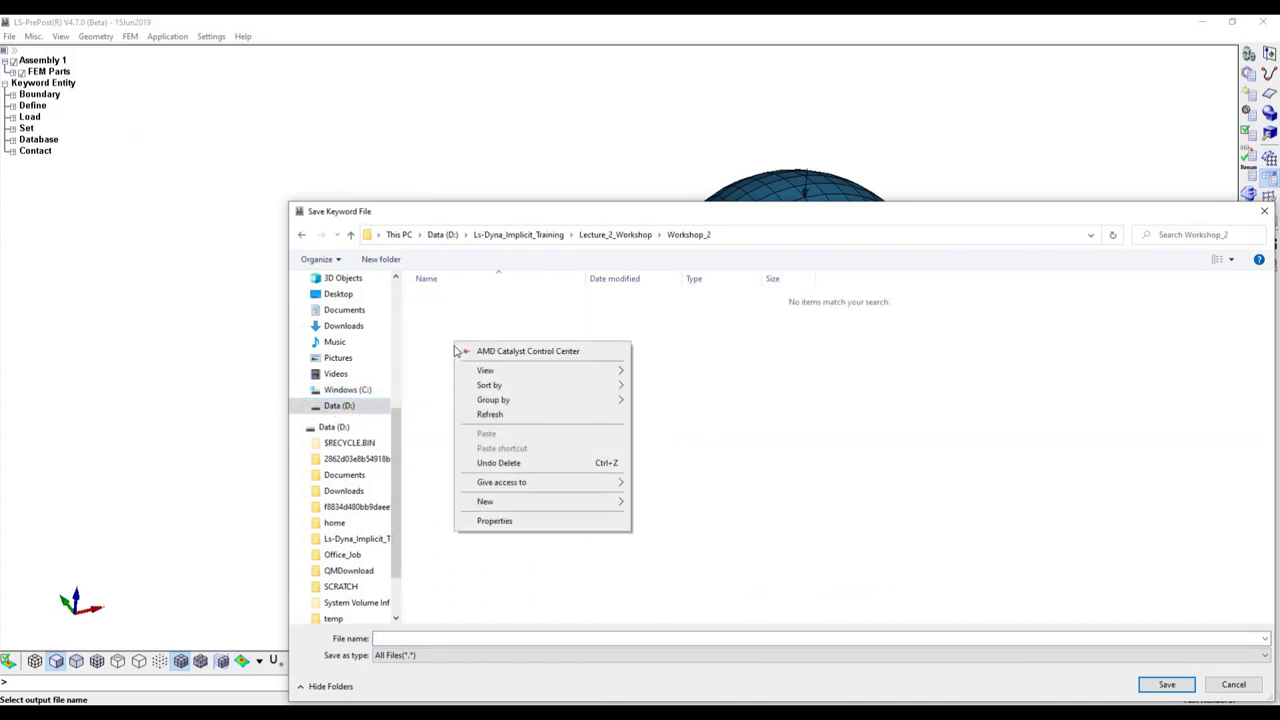
mouse_move(497, 503)
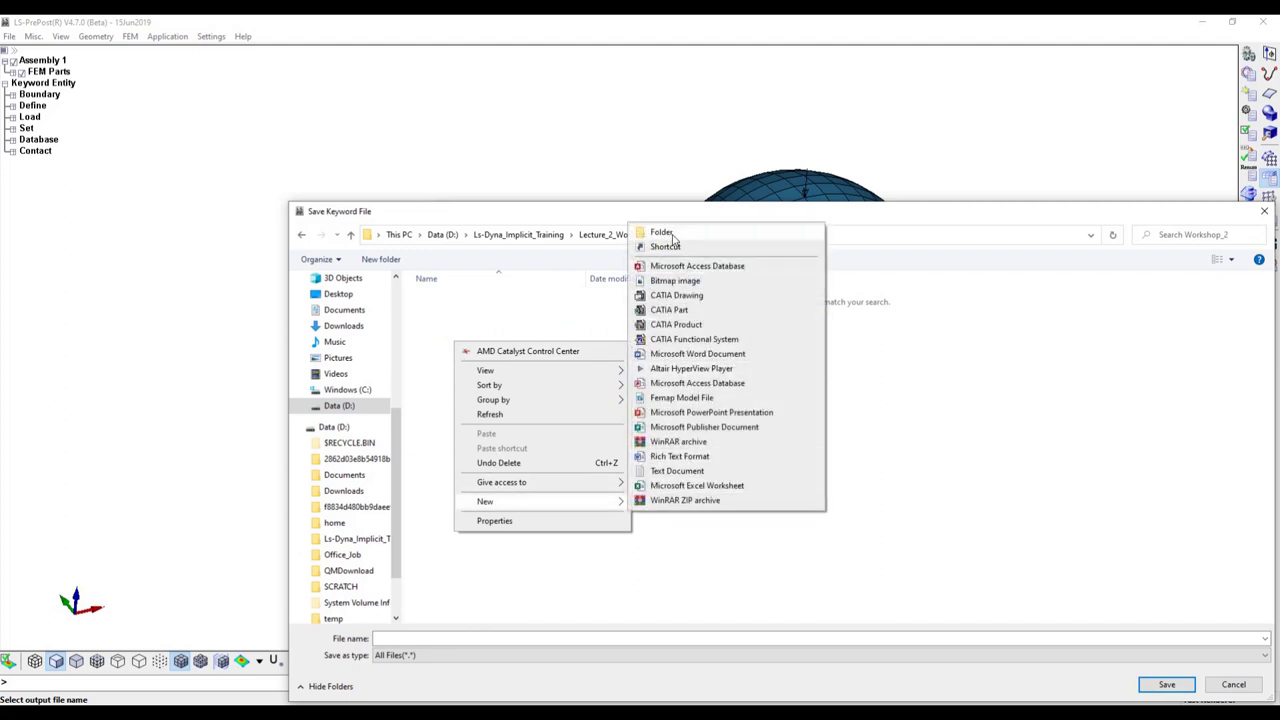
left_click(690, 233)
type("IMF")
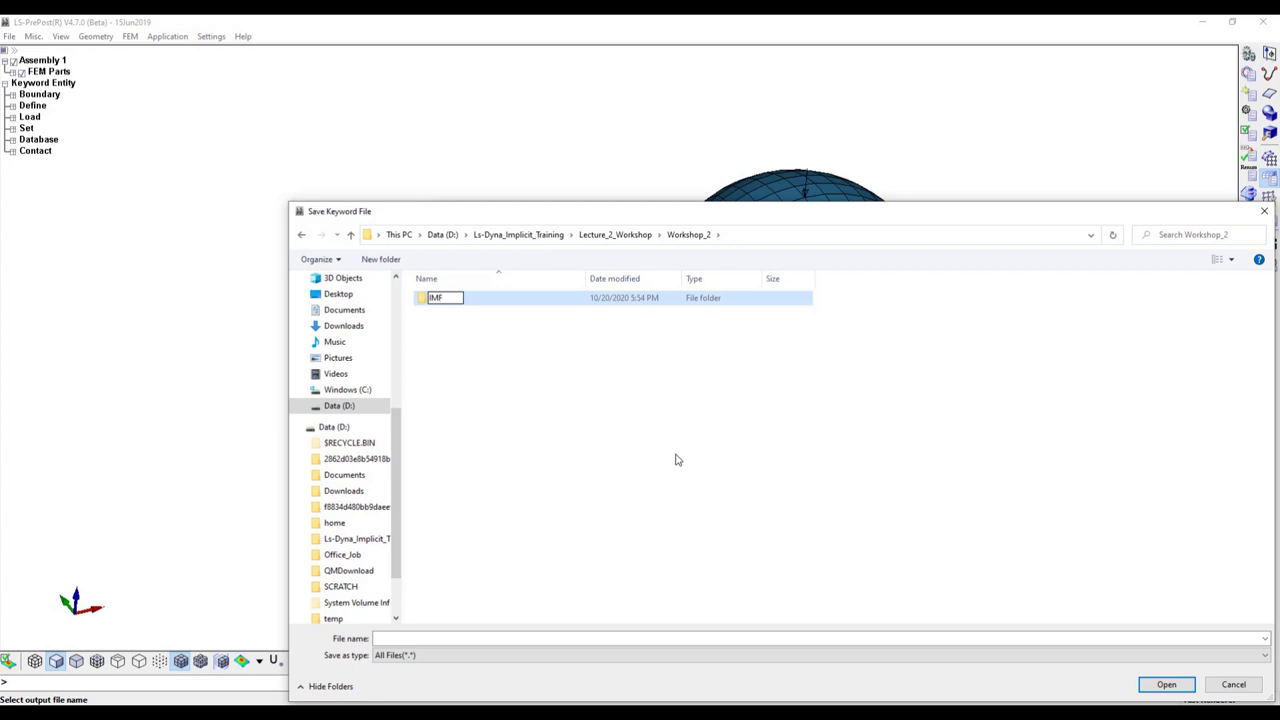
type("LAG_4")
key("ctrl+a")
key("Return")
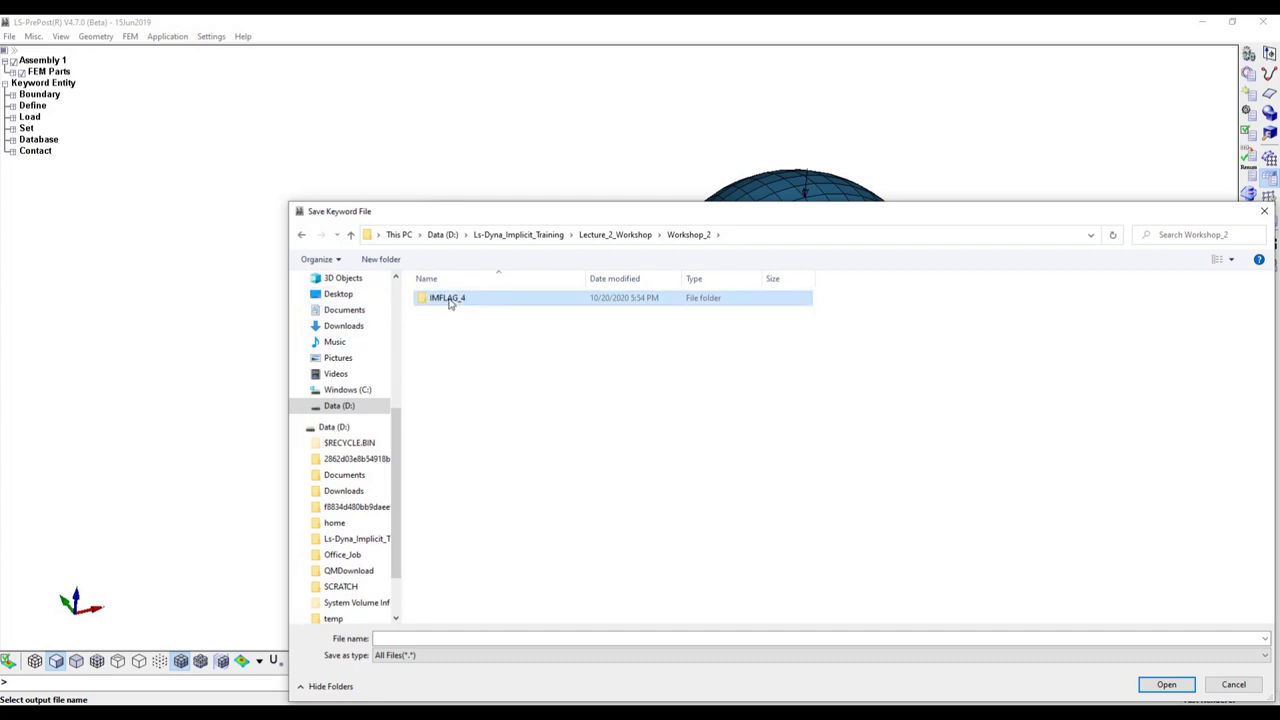
double_click(449, 300)
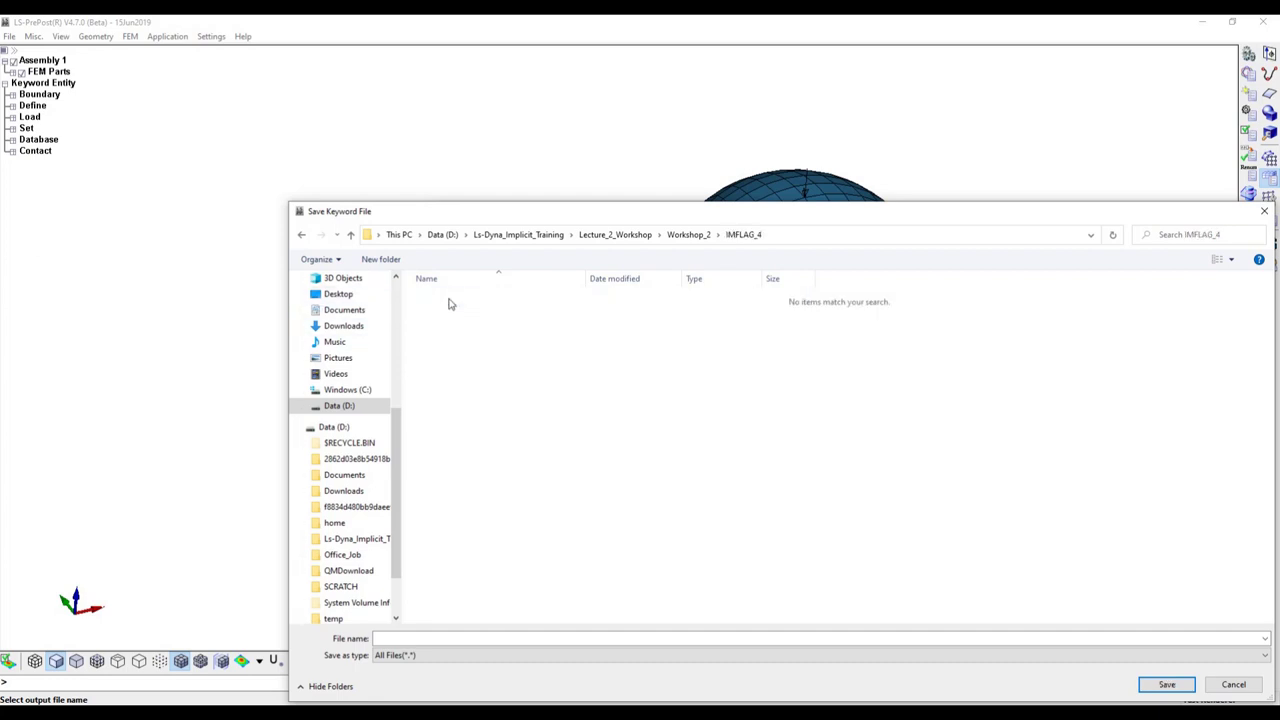
left_click(414, 638)
key("ctrl+v")
left_click(1167, 685)
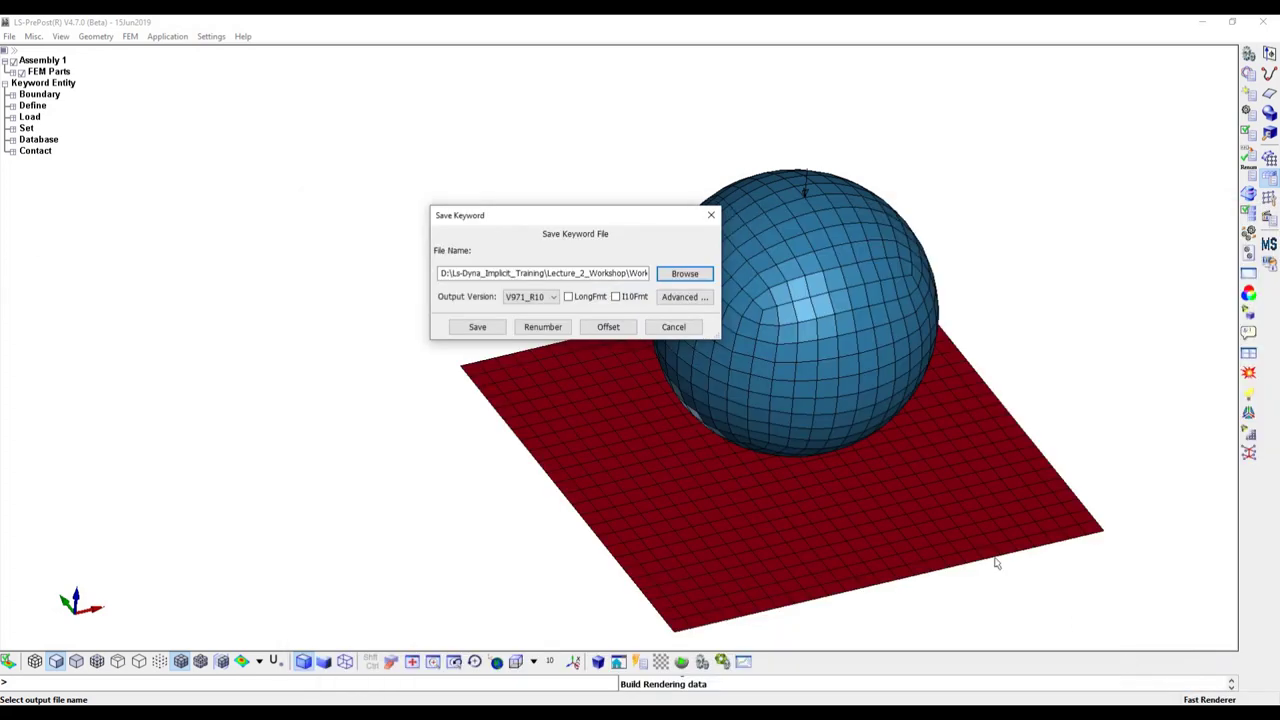
left_click(478, 328)
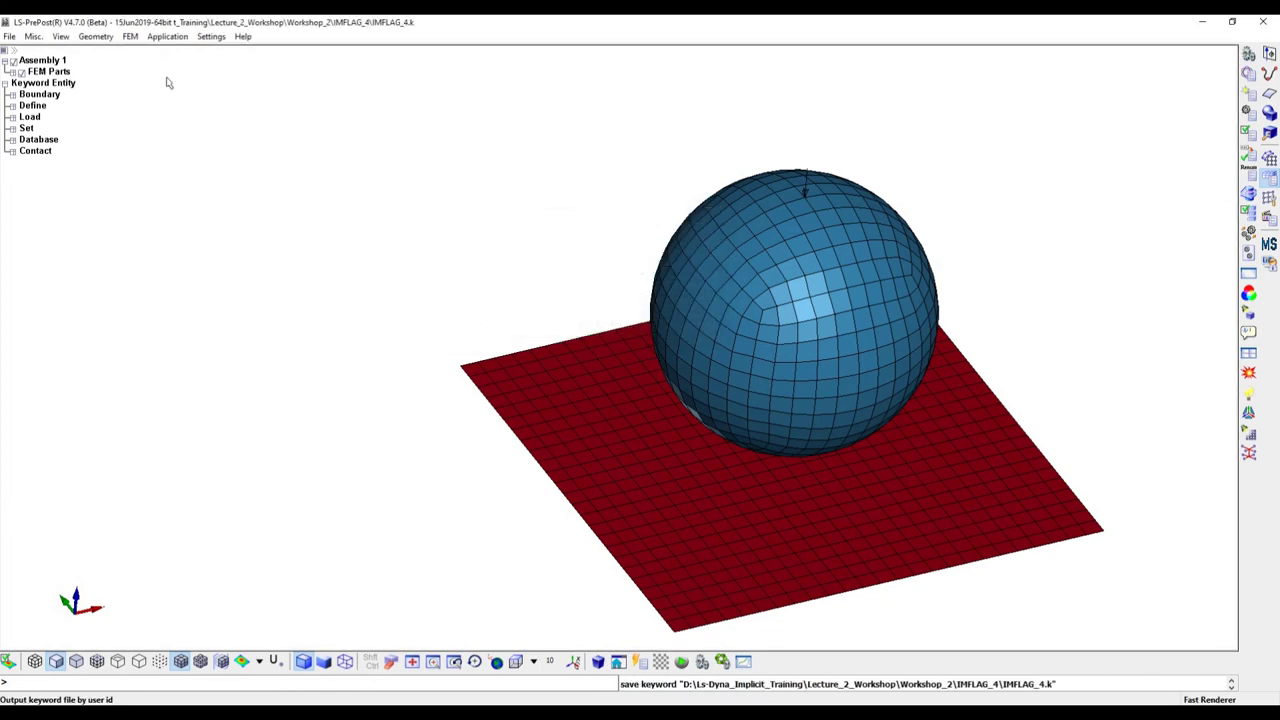
- Run LS-DYNA with IMFLAG_4.k as the input file
left_click(9, 36)
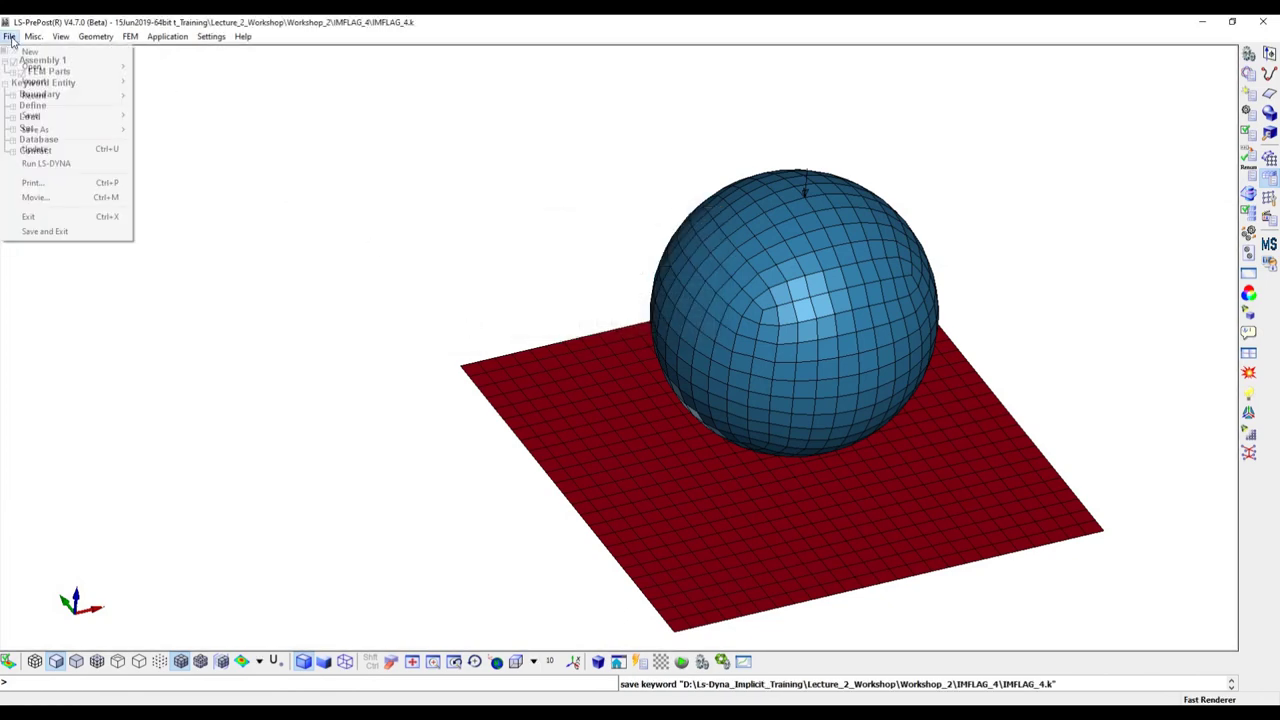
left_click(62, 163)
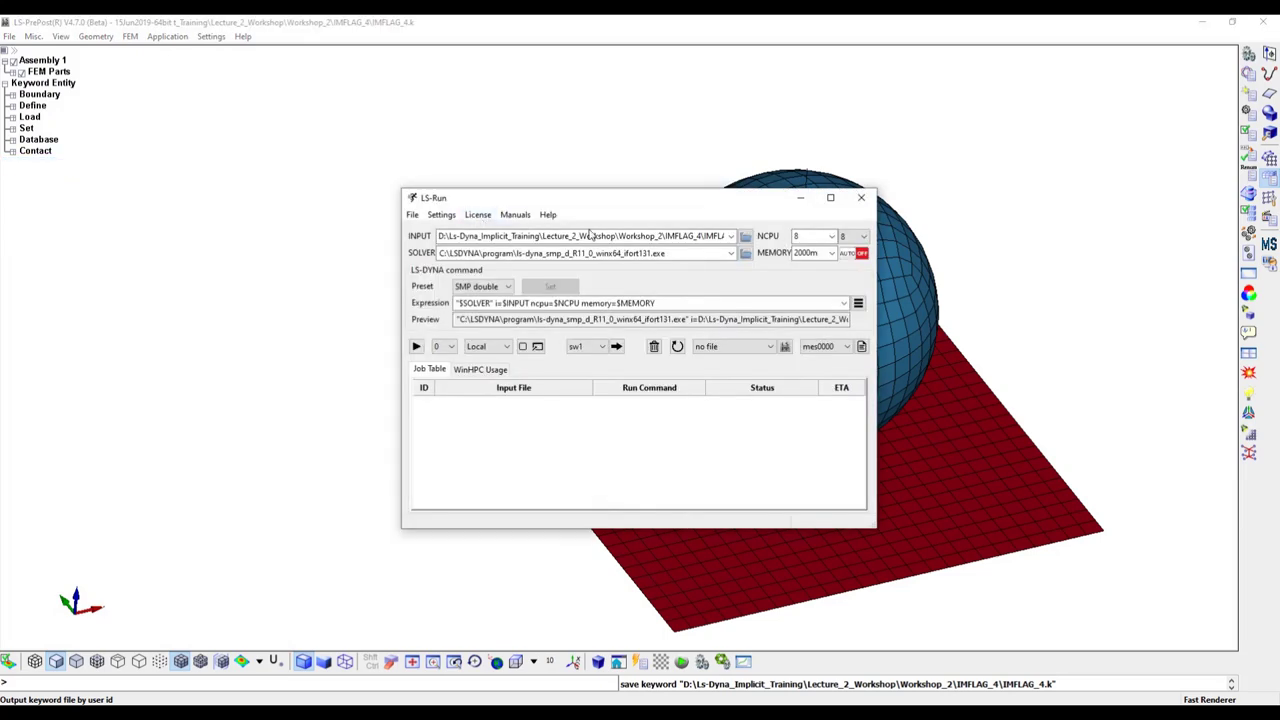
left_click(738, 245)
left_click(556, 320)
left_click(932, 559)
left_click(416, 346)
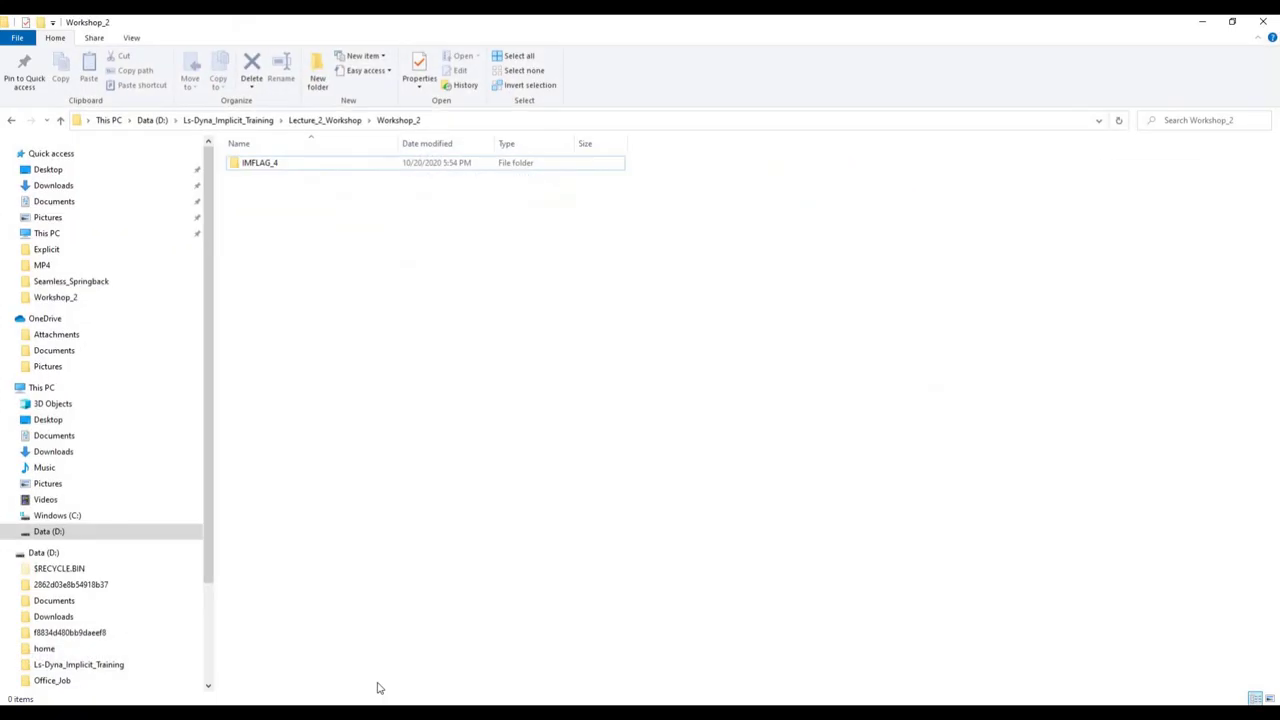
- Open the messag file from the IMFLAG_4 folder in Notepad++
double_click(265, 164)
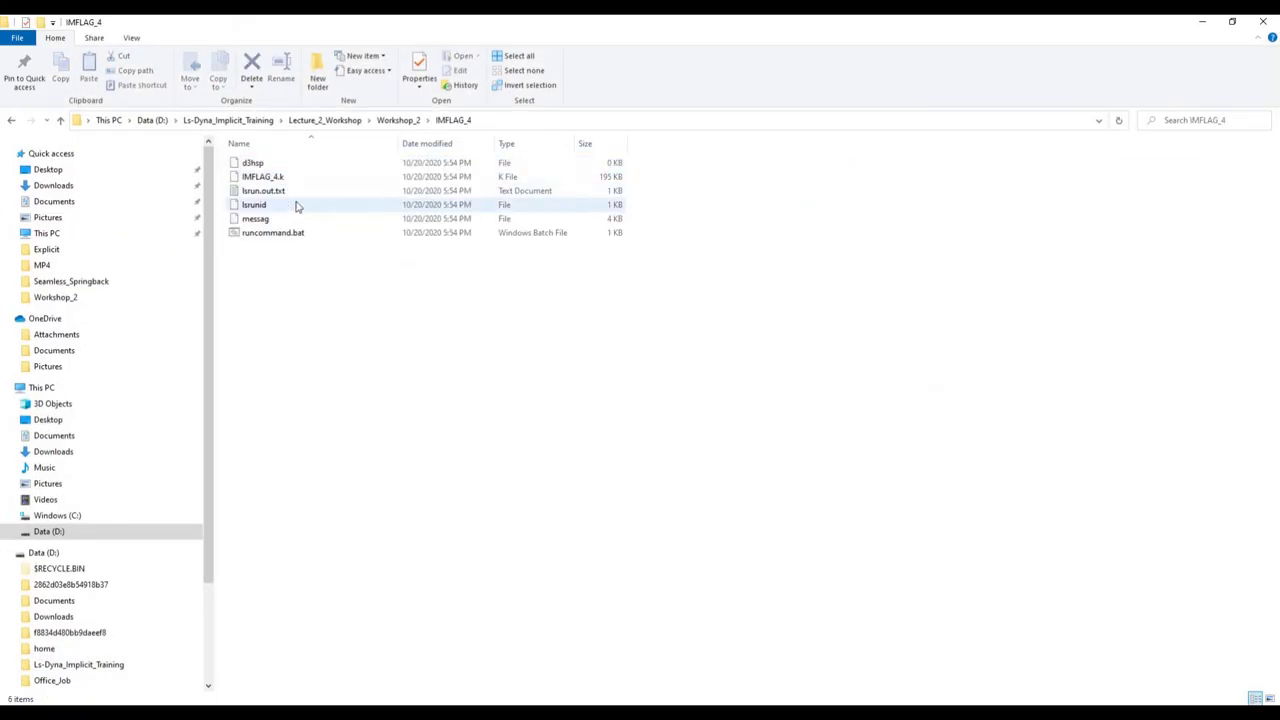
left_click(262, 219)
right_click(264, 222)
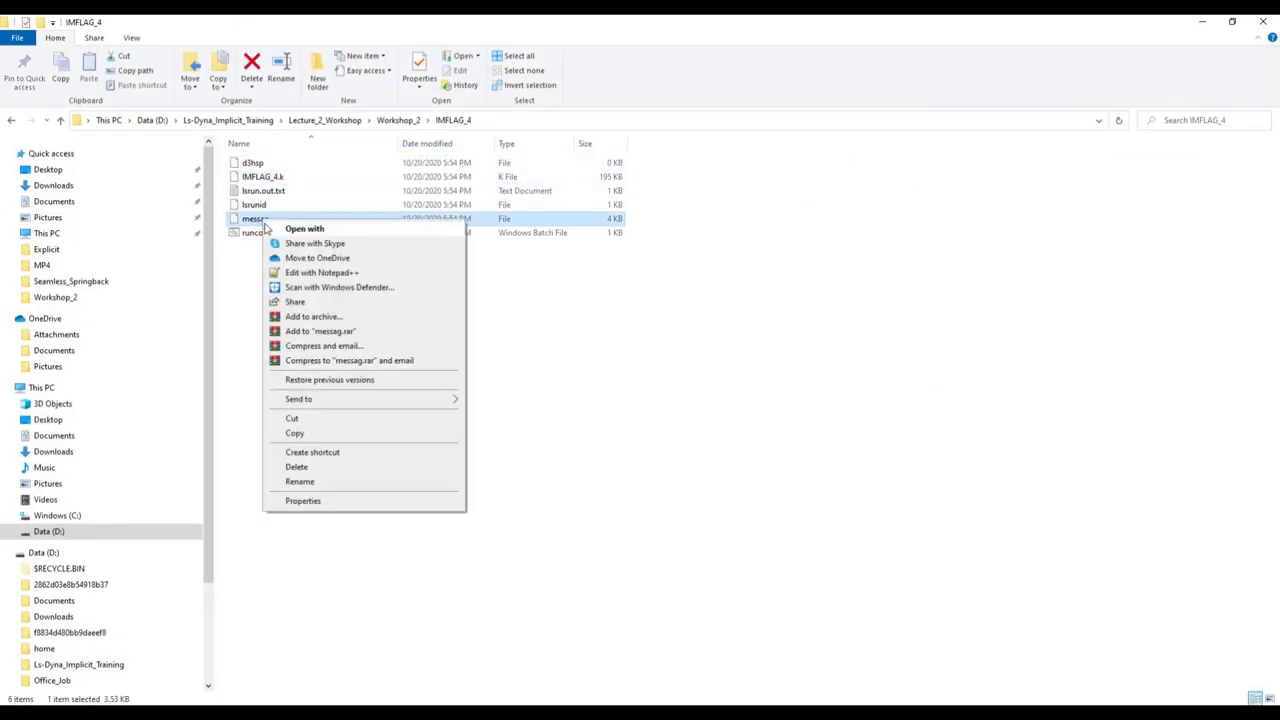
left_click(303, 272)
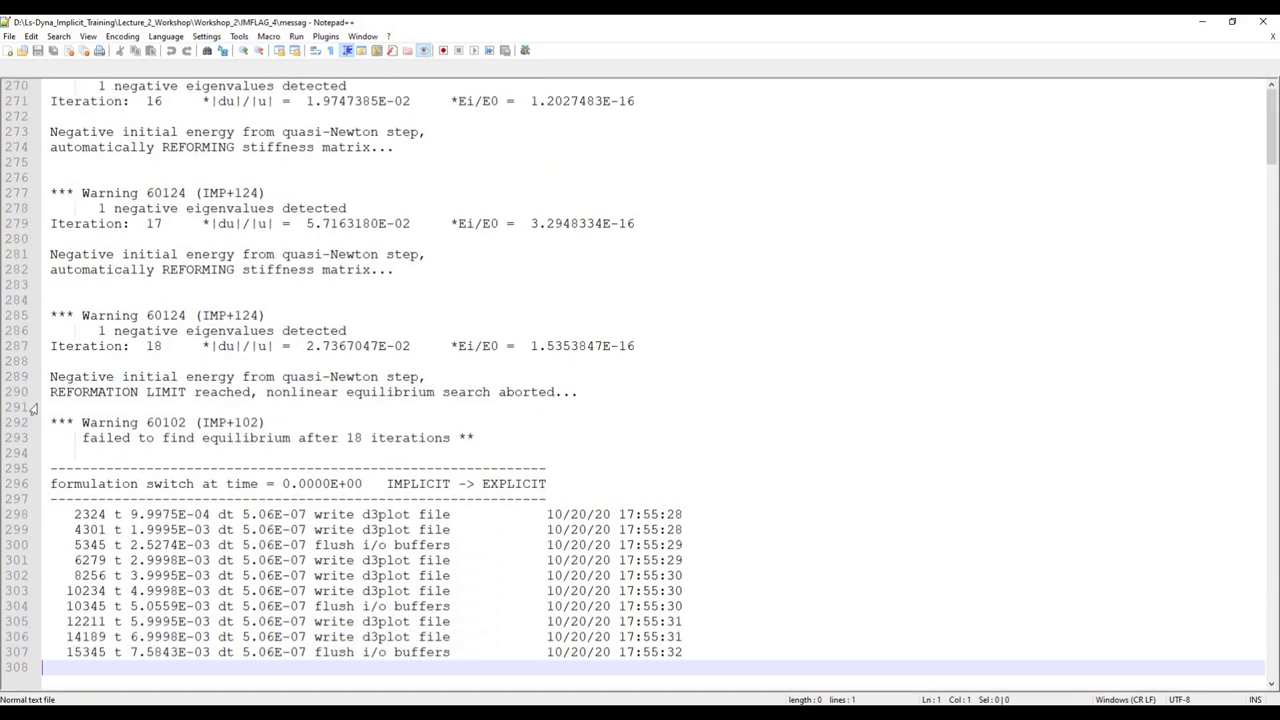
- Highlight the implicit-to-explicit switch, the 1 min 7 s elapsed time and the termination lines
left_click_drag(50, 438, 541, 453)
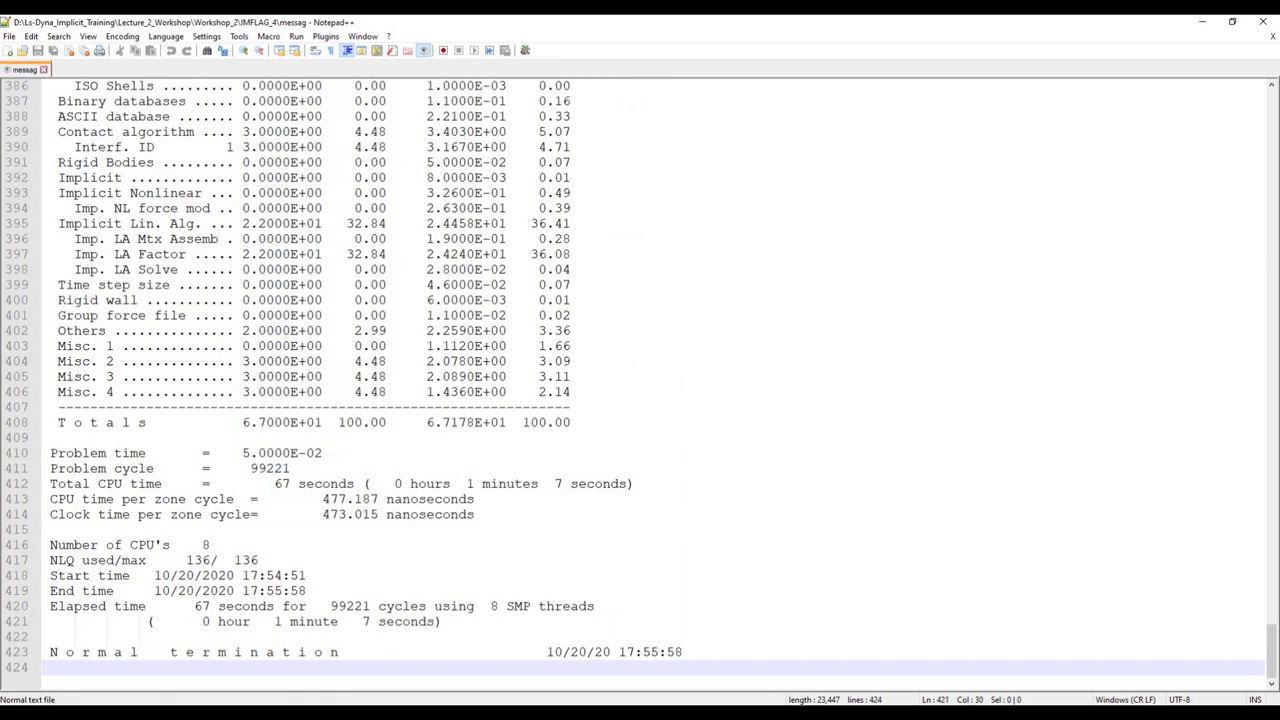
left_click_drag(274, 621, 432, 621)
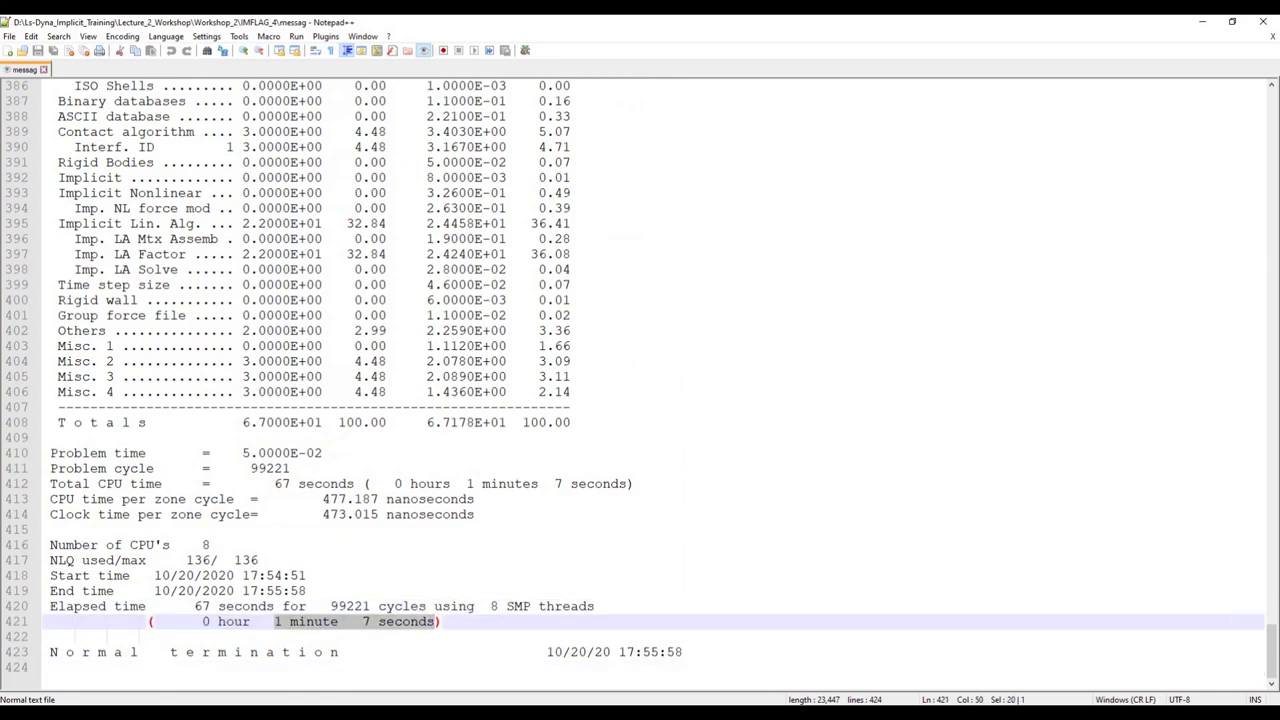
scroll(640, 384, "up", 17)
scroll(640, 384, "down", 3)
scroll(640, 384, "down", 3)
left_click(50, 315)
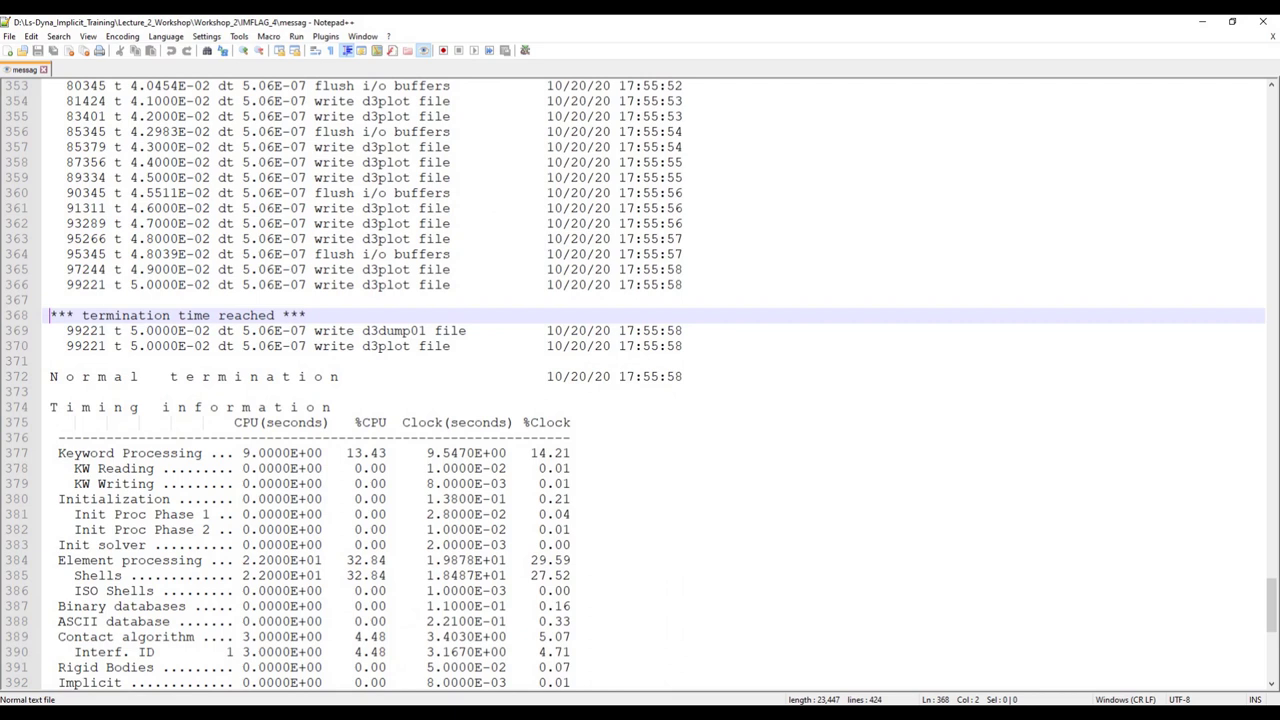
key("shift+Down")
key("shift+Down")
key("shift+Down")
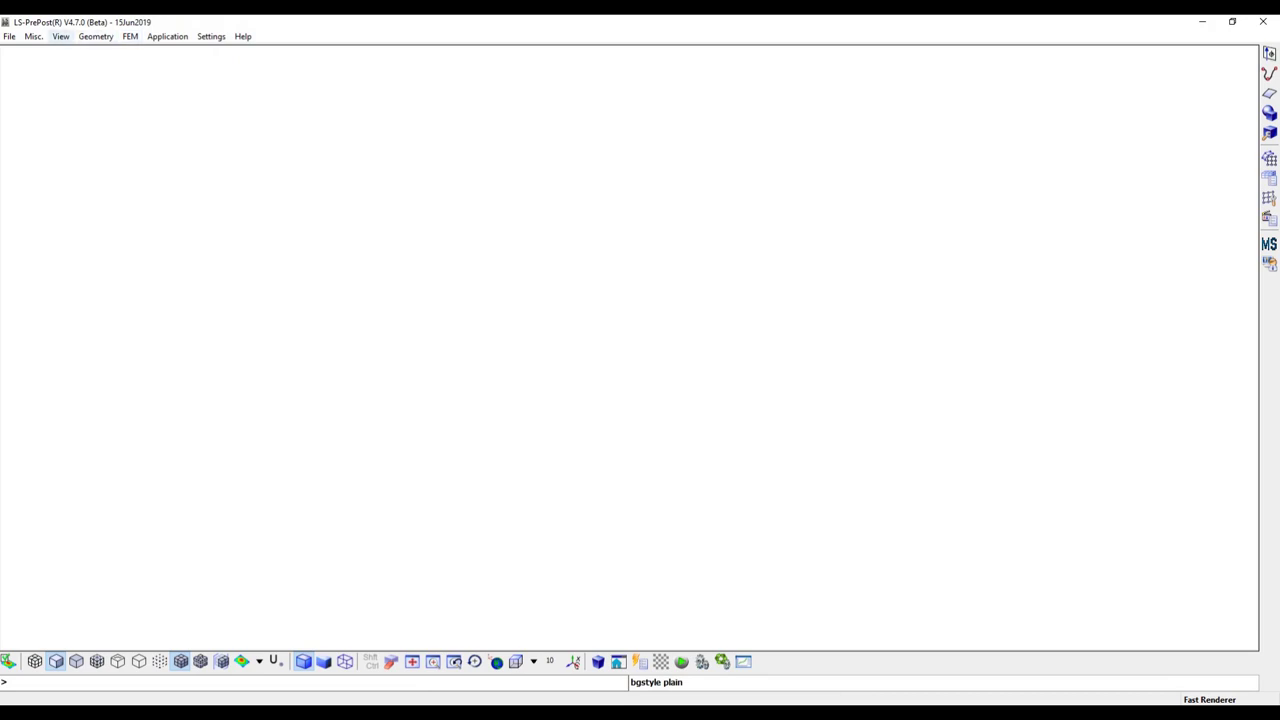
- Load the IMFLAG_4 d3plot results file
left_click(9, 36)
mouse_move(31, 66)
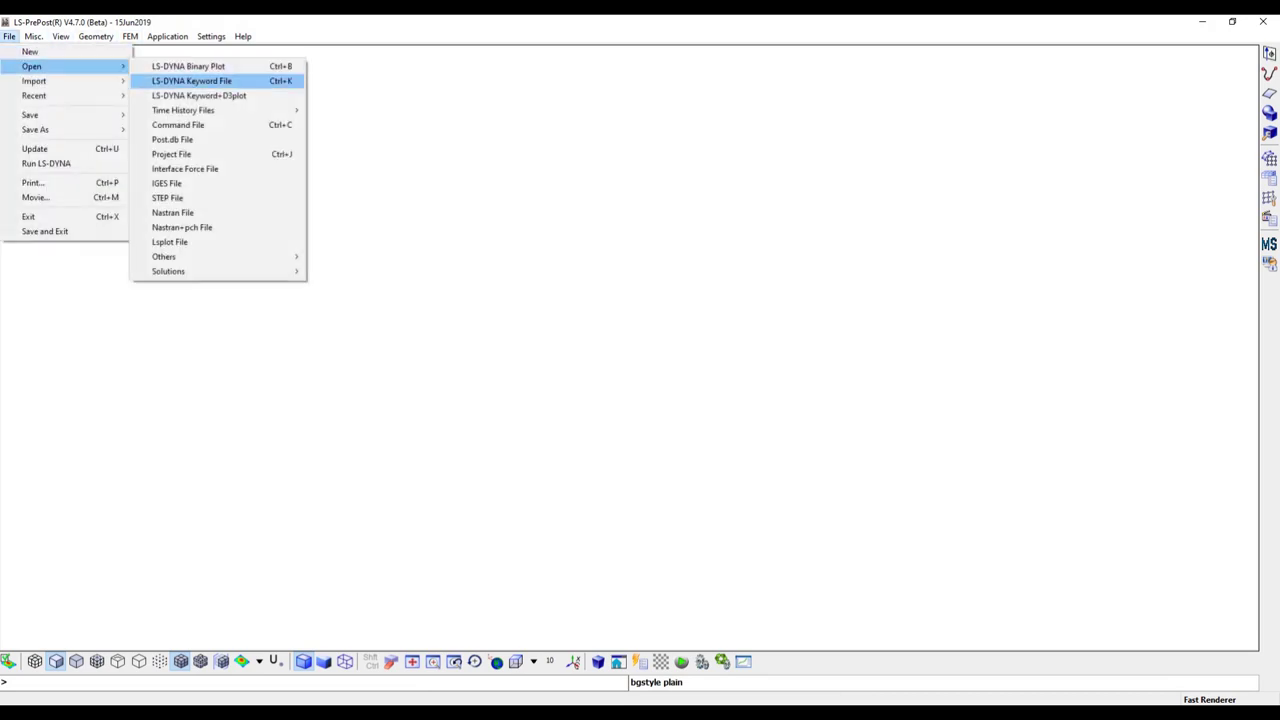
left_click(188, 66)
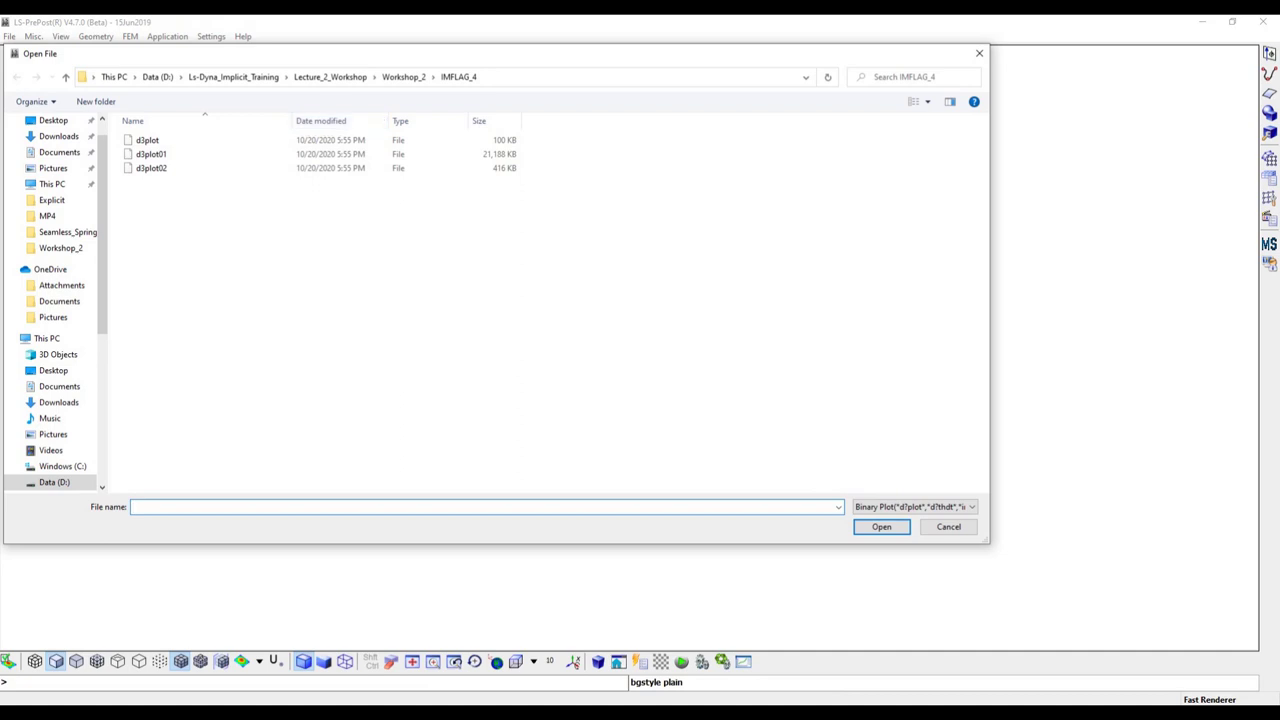
left_click(147, 140)
left_click(881, 527)
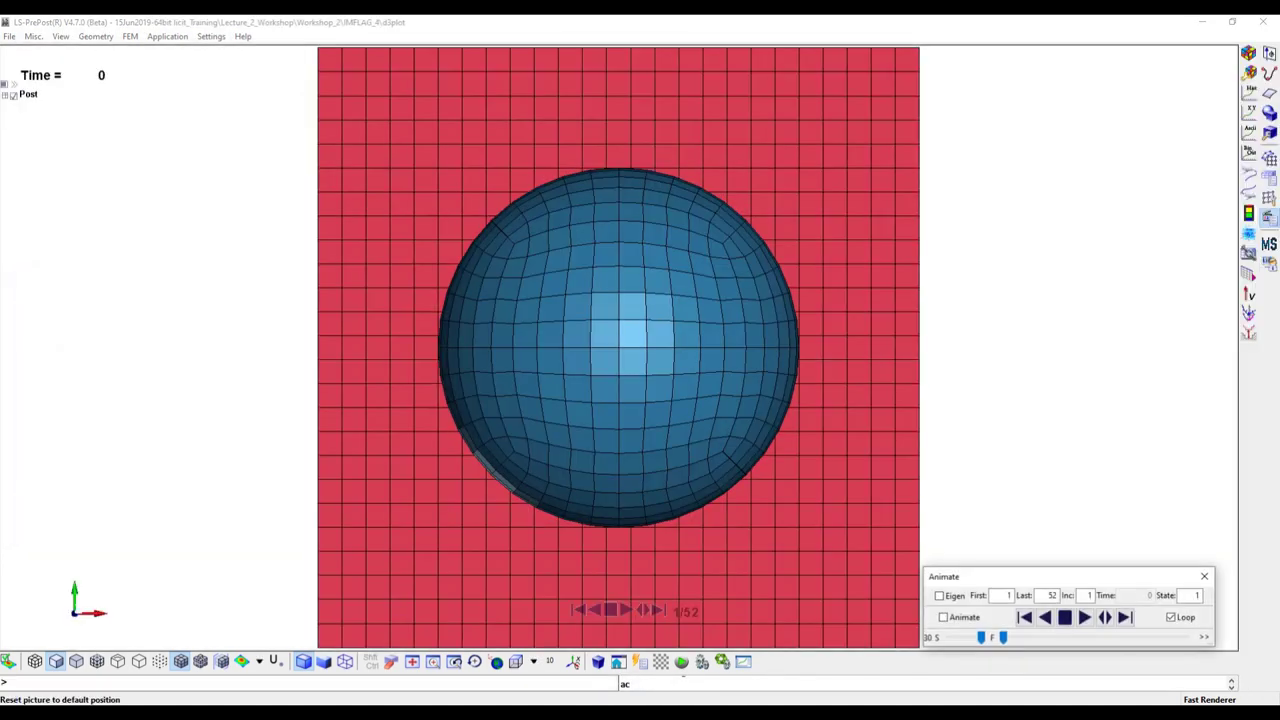
- Set the front view and play the impact animation through to state 51
left_click(533, 661)
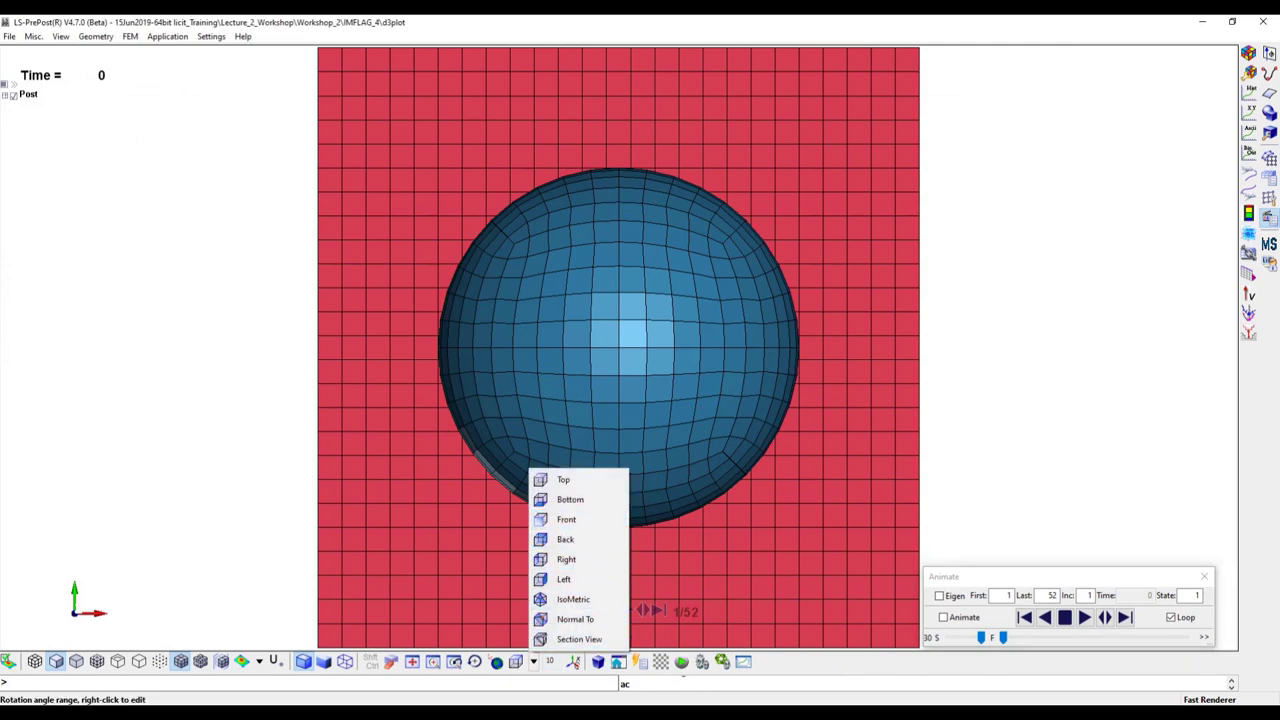
left_click(566, 519)
left_click(1084, 617)
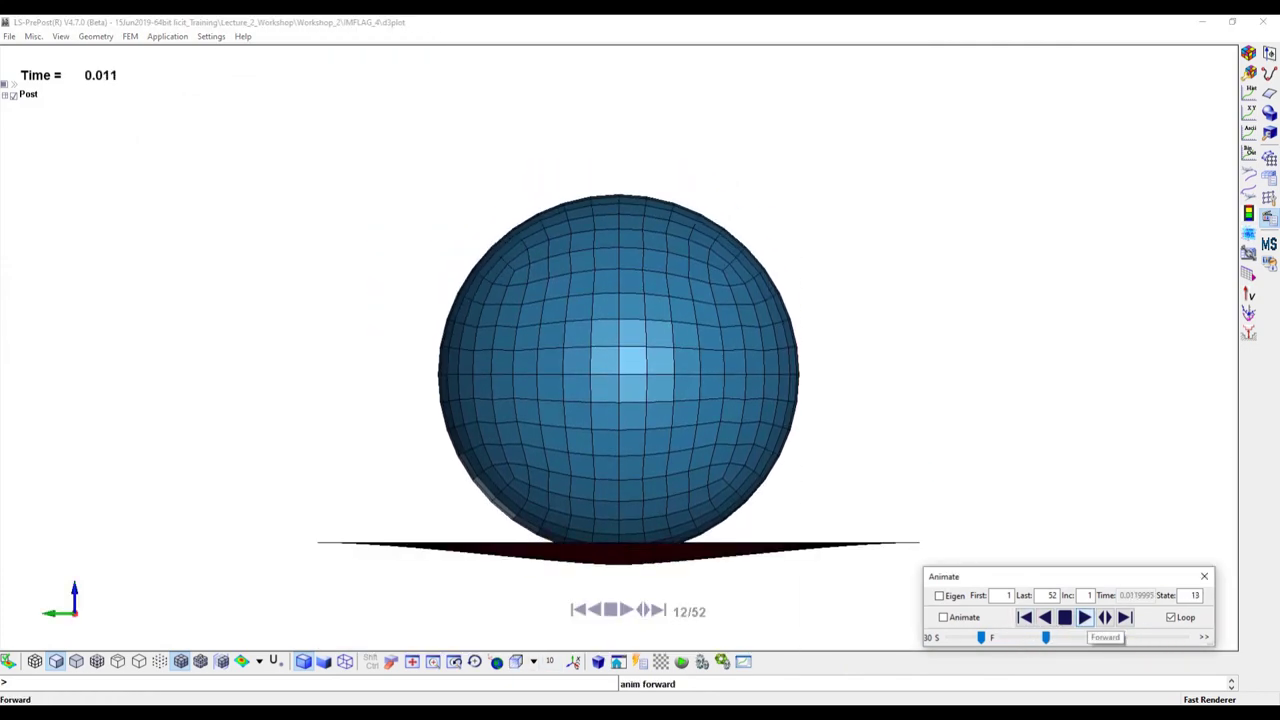
left_click(1064, 617)
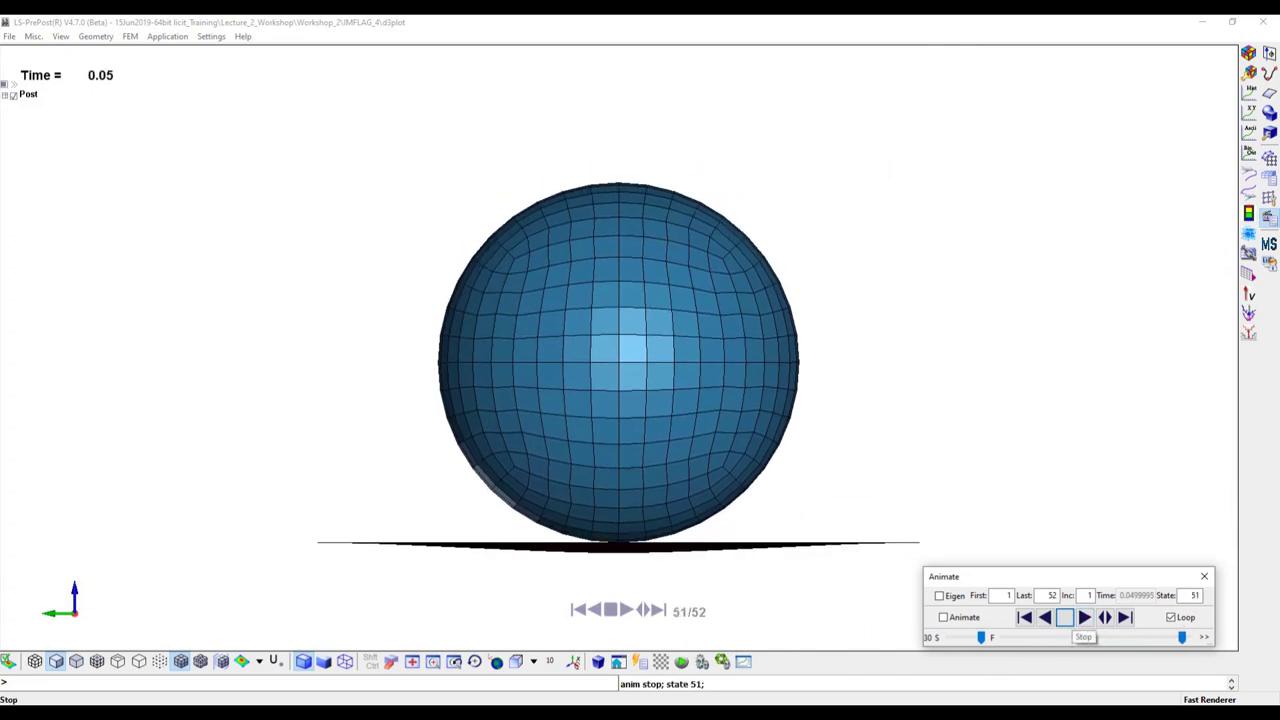
- Open the Binary Output reader from the FEM Post tools
left_click(130, 36)
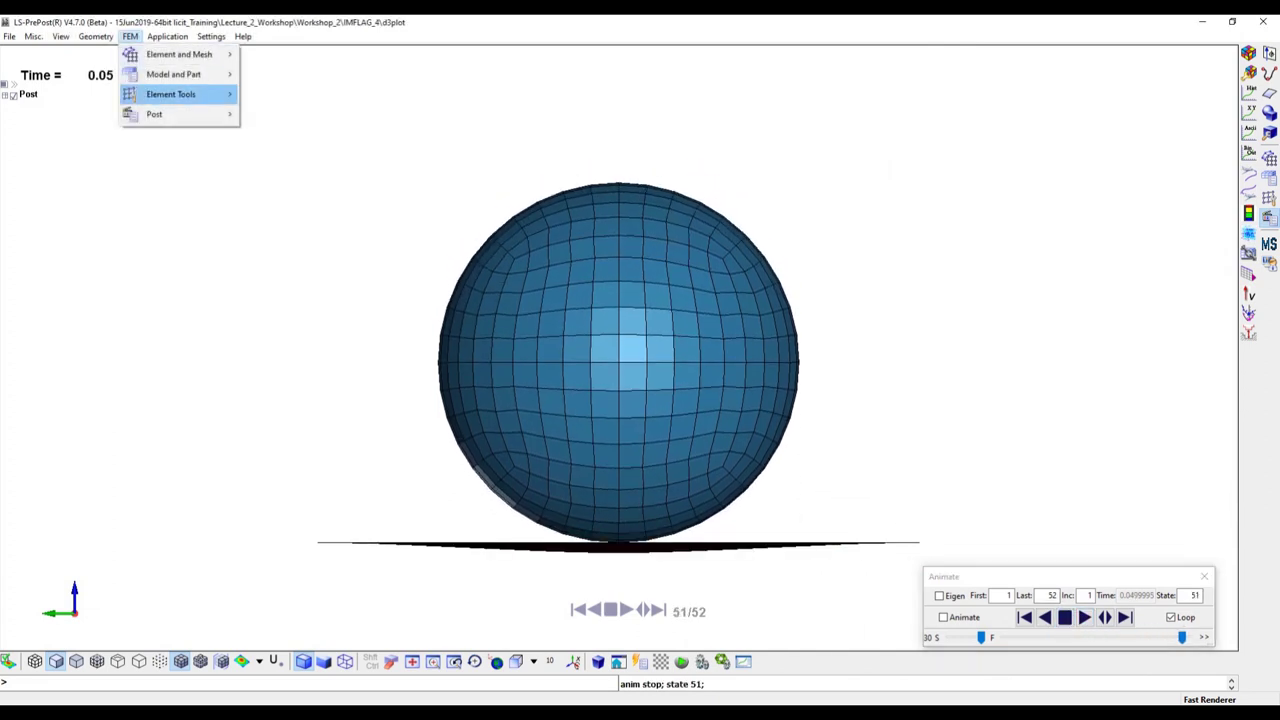
mouse_move(154, 114)
left_click(290, 214)
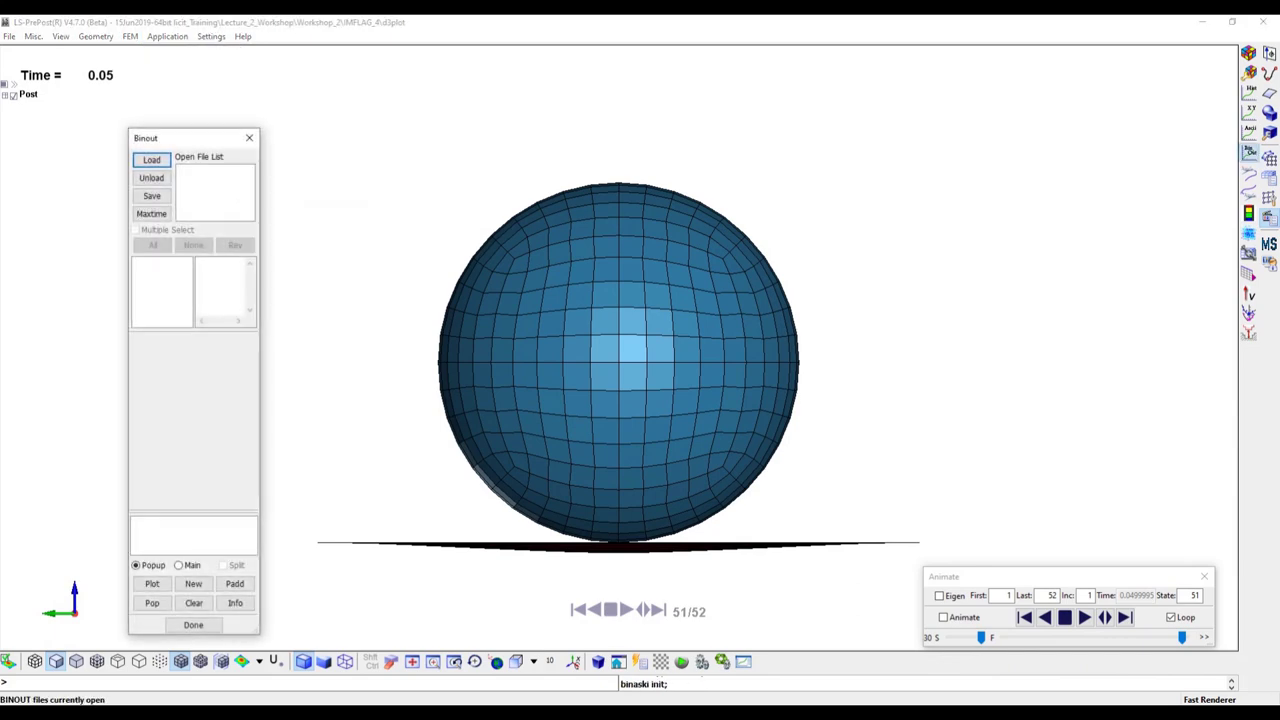
- Load the IMFLAG_4 binout file into the Binout reader
left_click(151, 159)
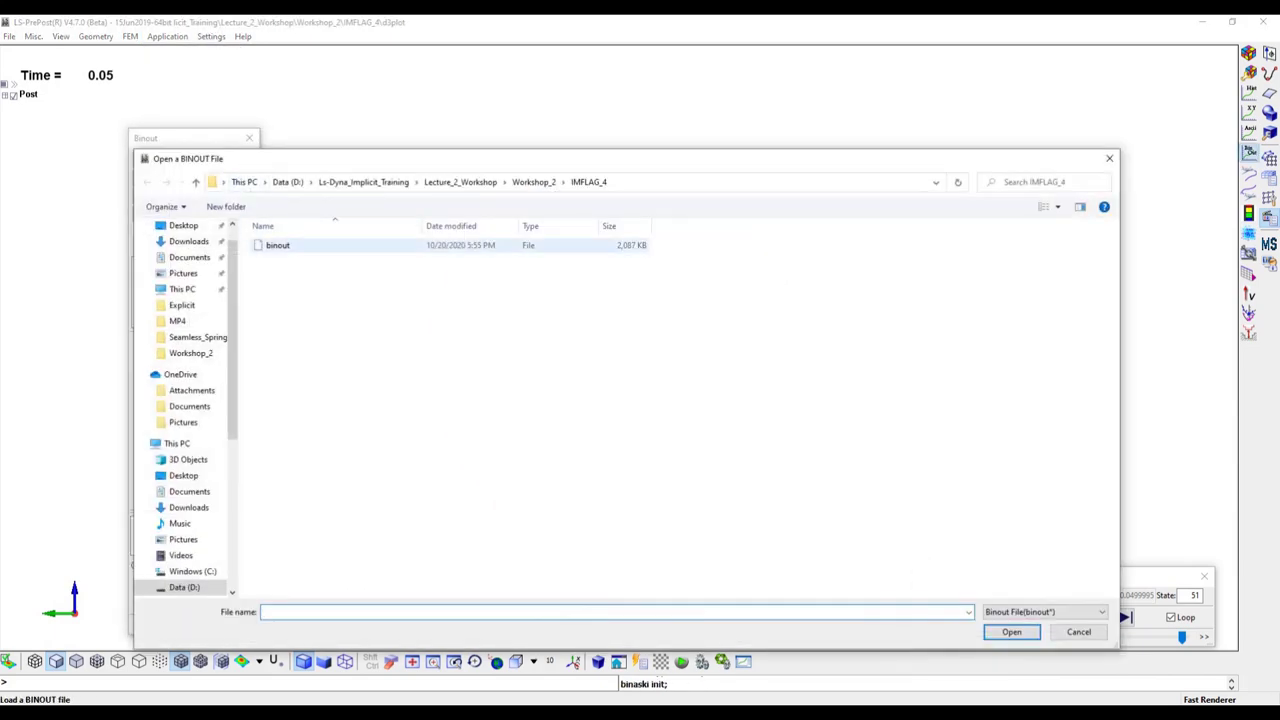
left_click(277, 245)
left_click(1011, 631)
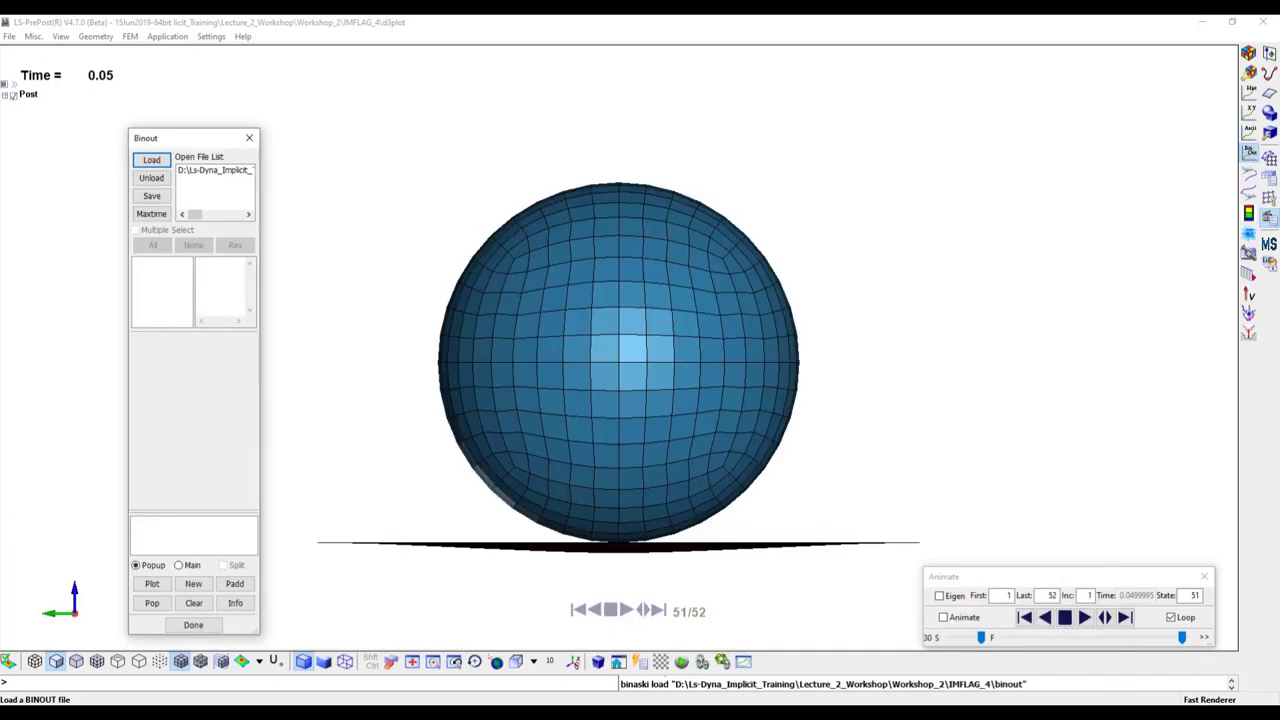
left_click(214, 170)
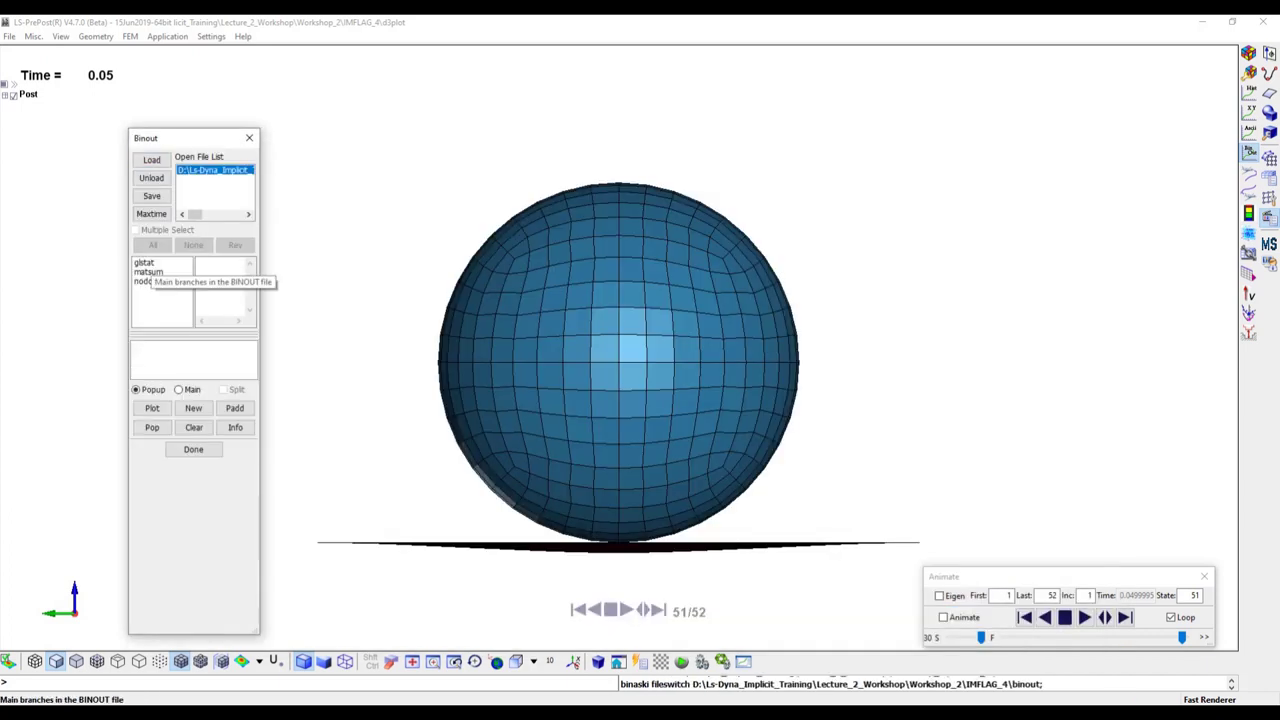
- Plot nodout z_displacement of node 1221 against time, then close the plot
left_click(143, 281)
left_click(155, 354)
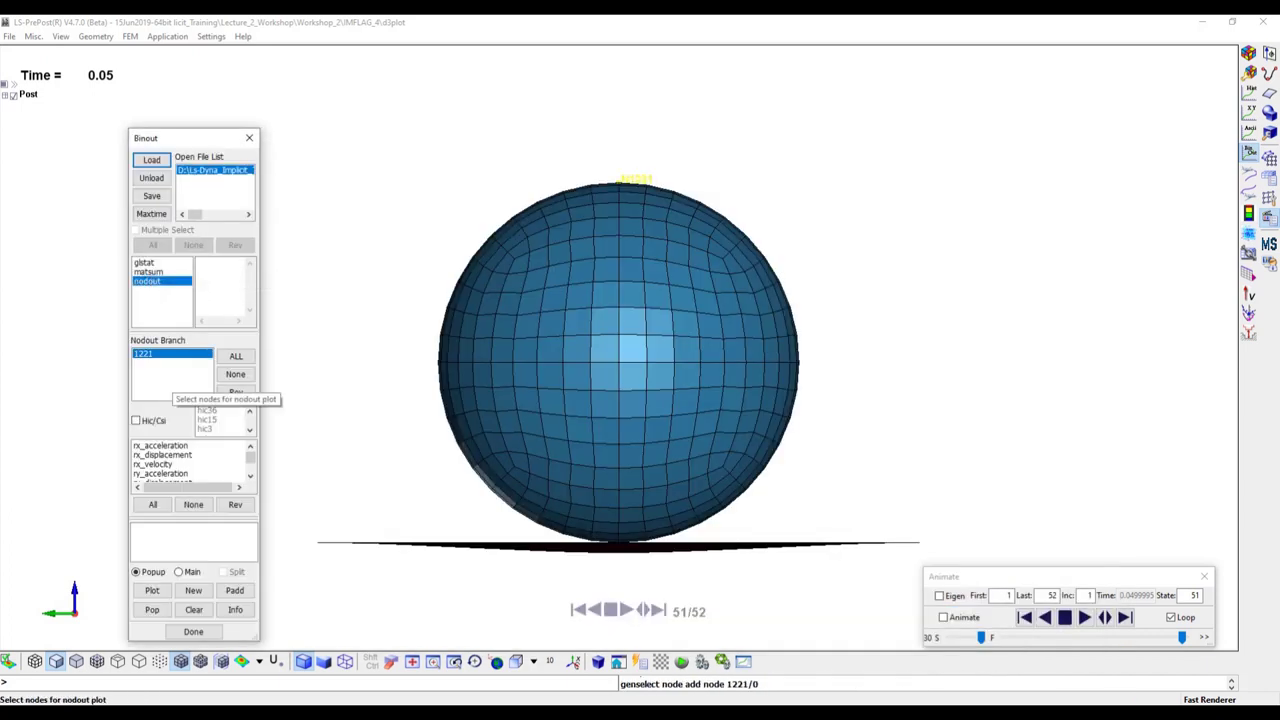
scroll(249, 462, "down", 10)
scroll(249, 465, "down", 6)
left_click(162, 464)
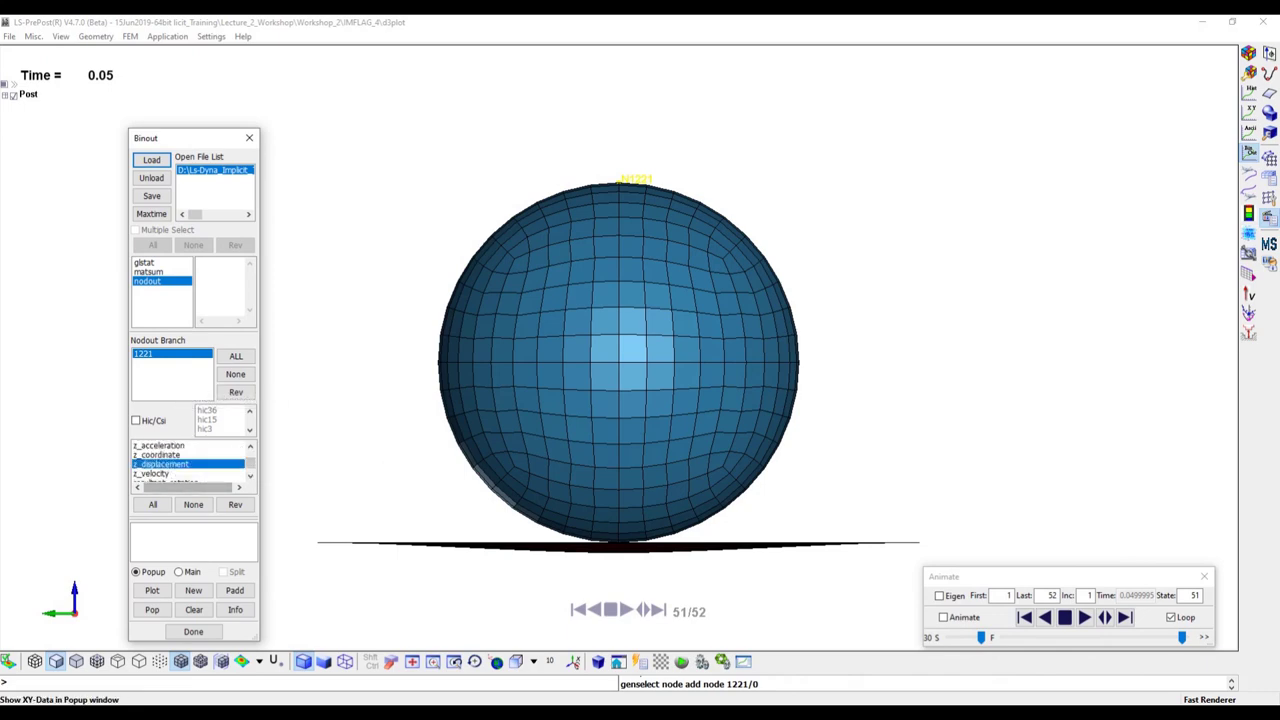
left_click(152, 590)
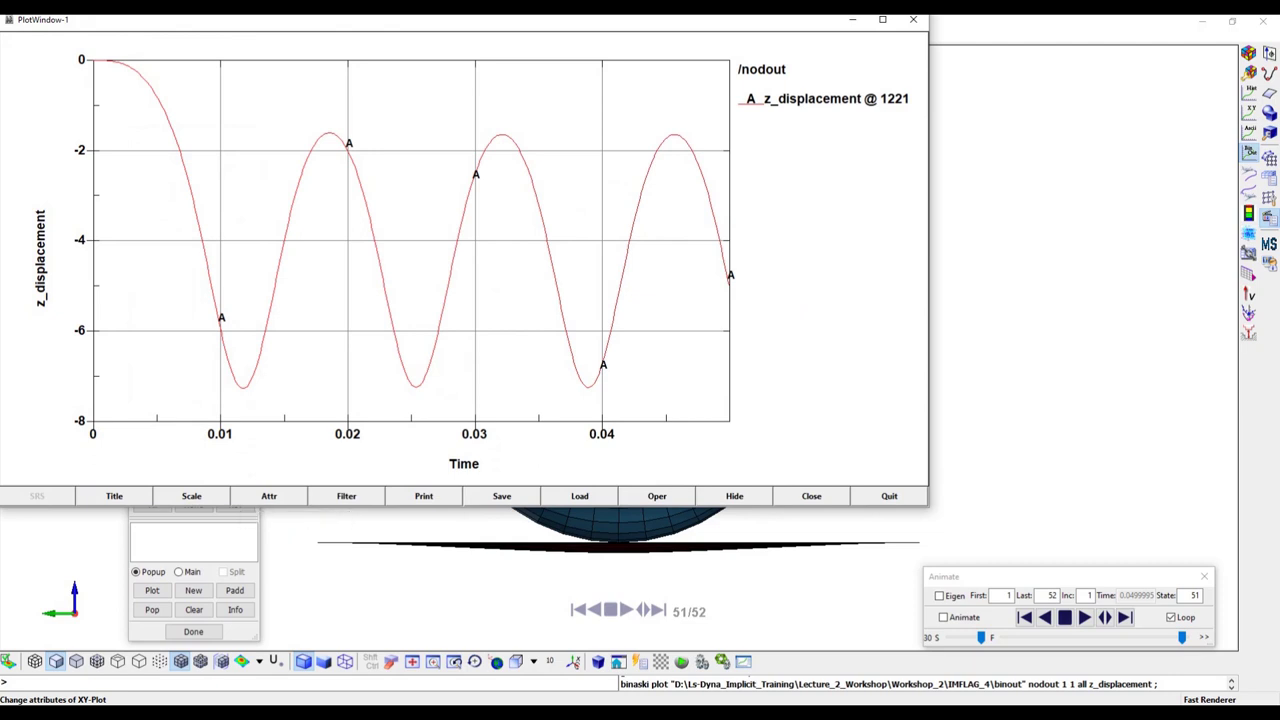
left_click(913, 20)
- Plot matsum internal_energy of material 1 against time, then close the plot
left_click(147, 271)
left_click(140, 354)
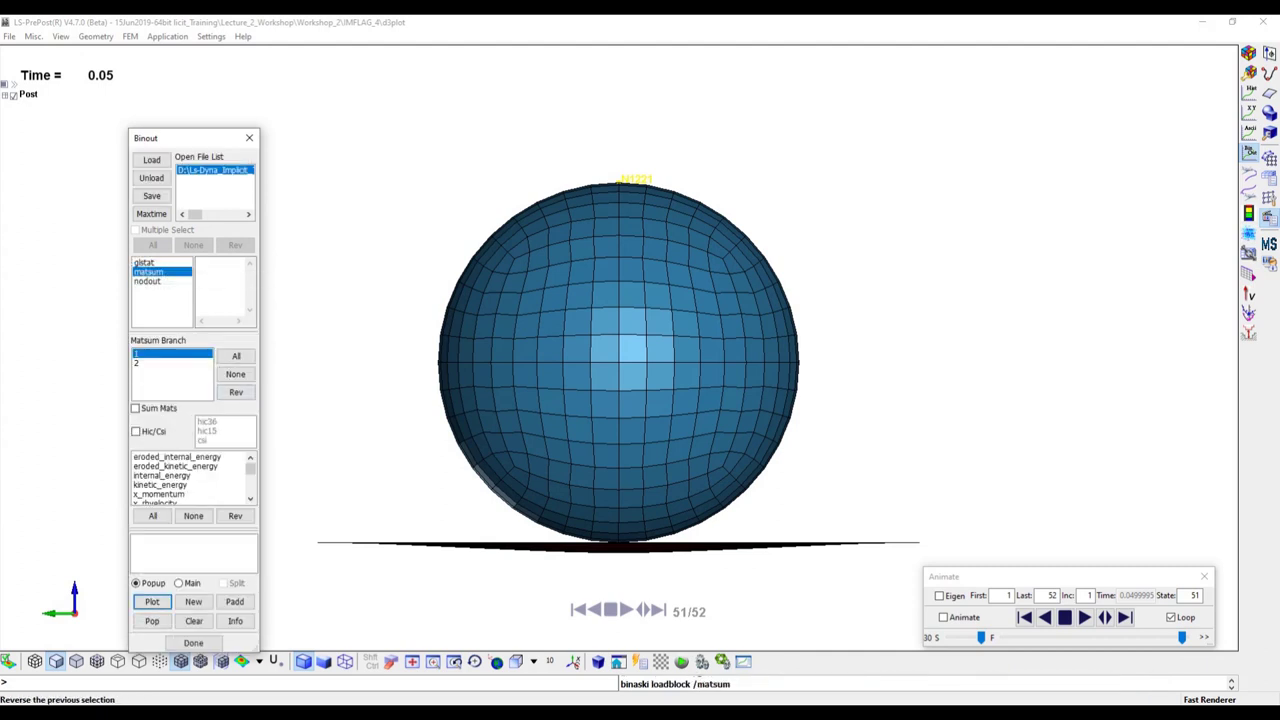
left_click(161, 475)
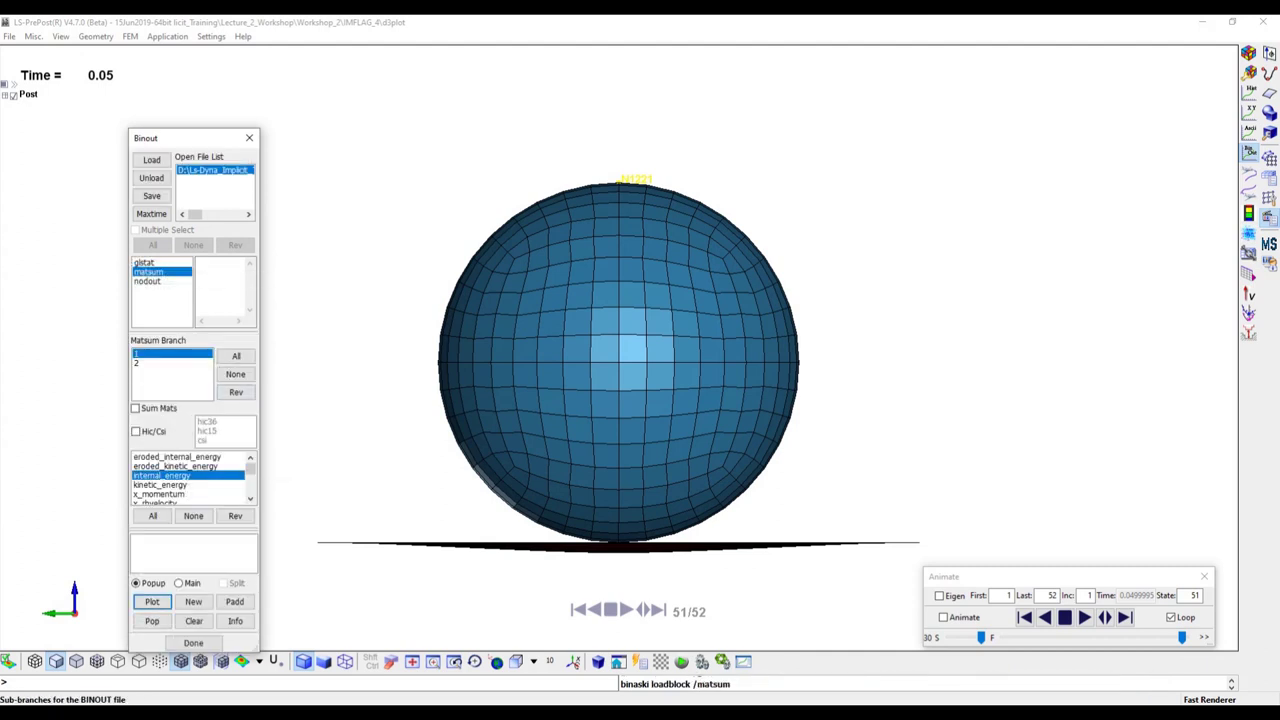
left_click(152, 601)
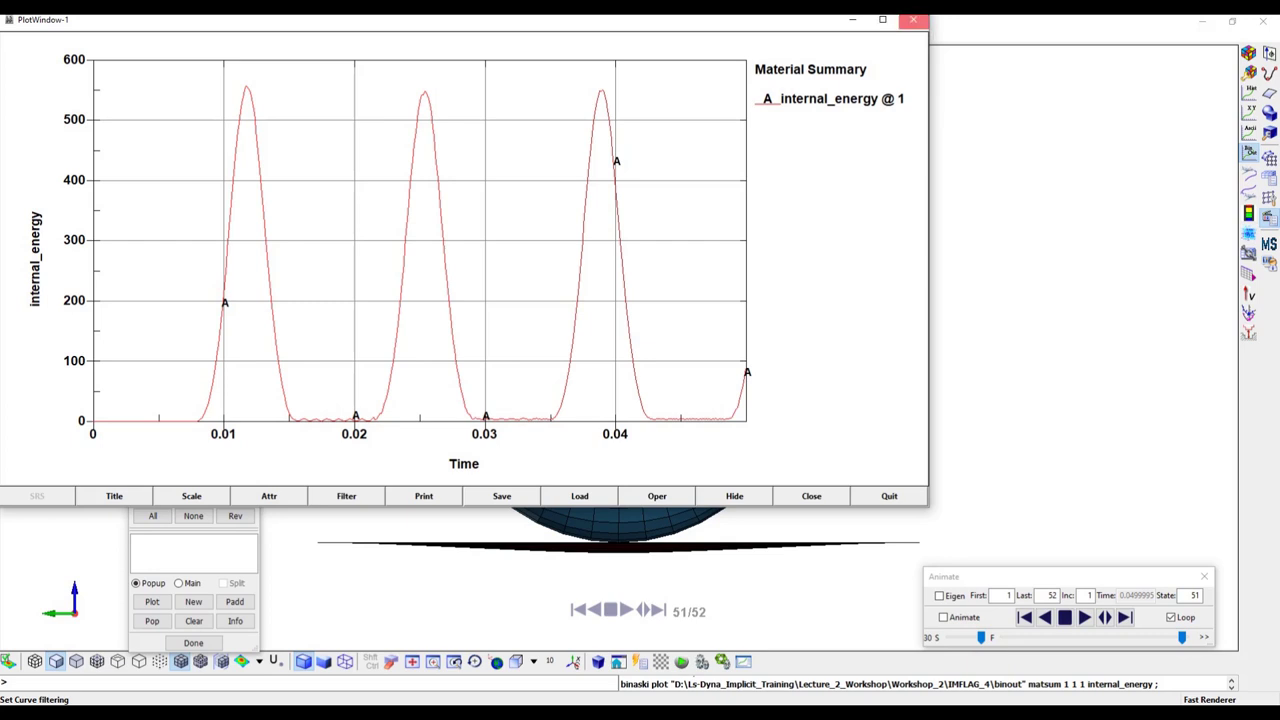
left_click(913, 20)
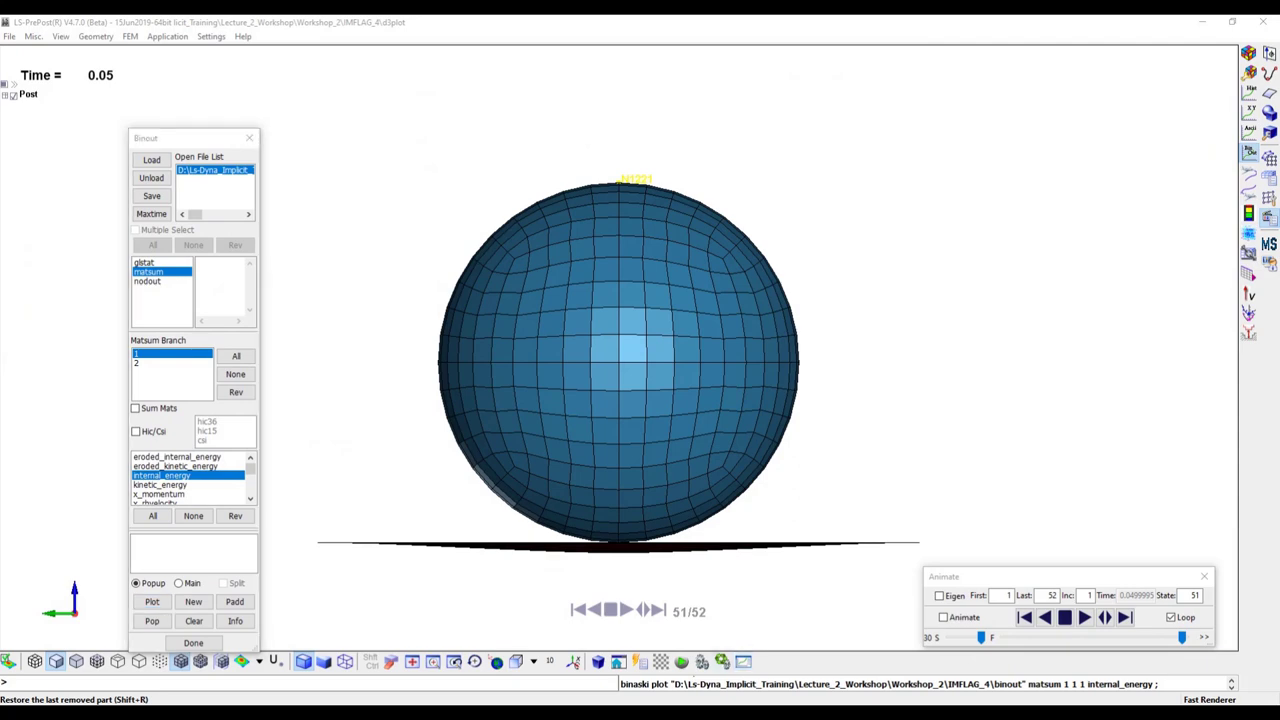
- In the IMFLAG_4.k window, list the model's CONTROL keywords in the Keyword Manager
mouse_move(665, 712)
left_click(597, 662)
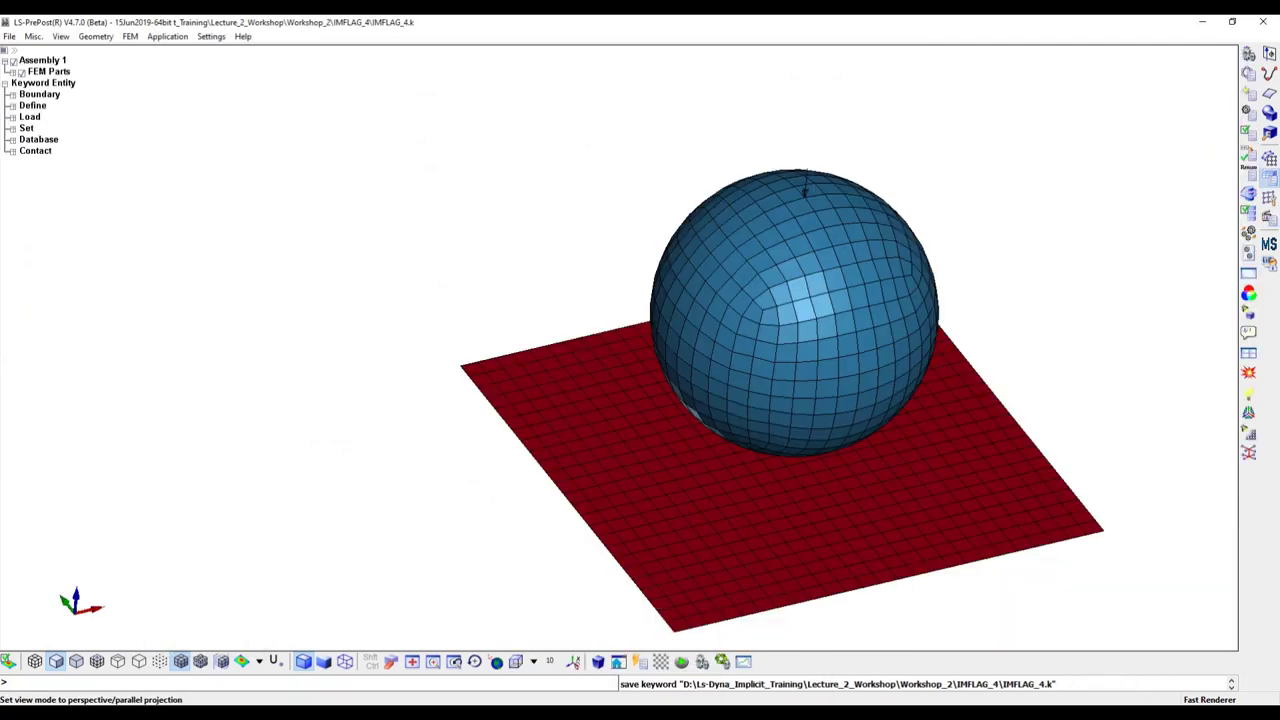
left_click(130, 36)
mouse_move(173, 74)
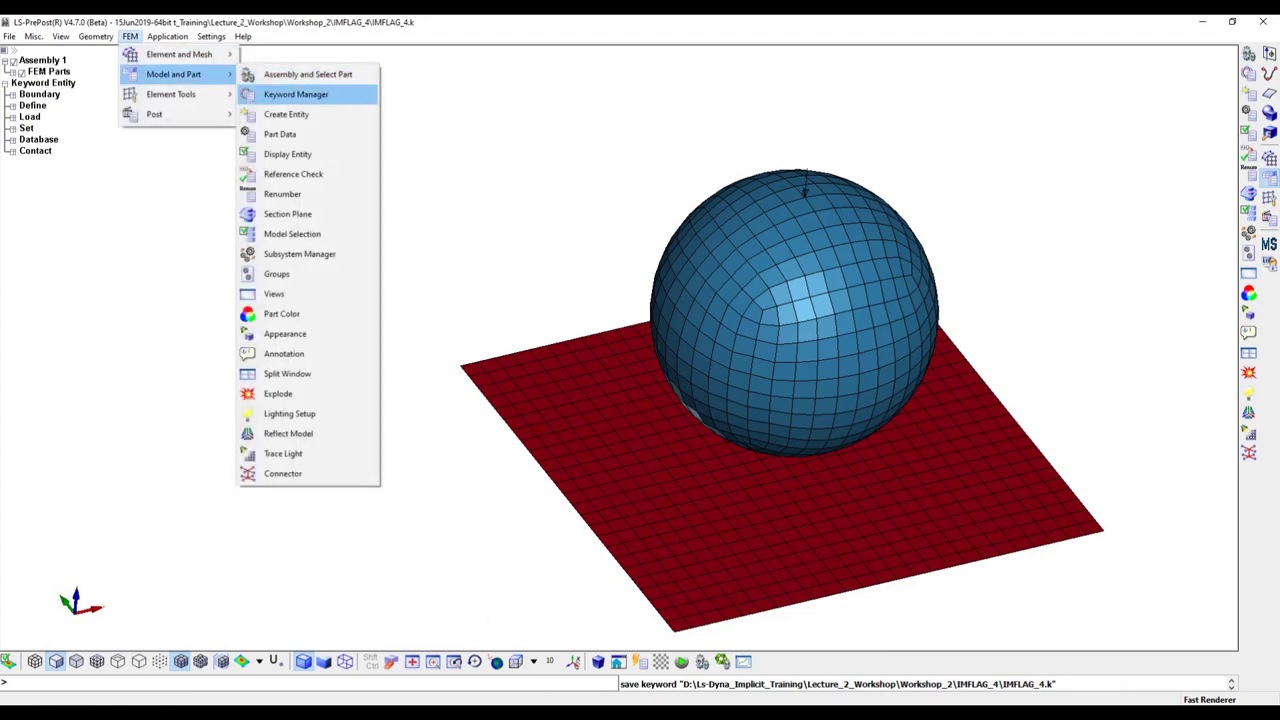
left_click(296, 94)
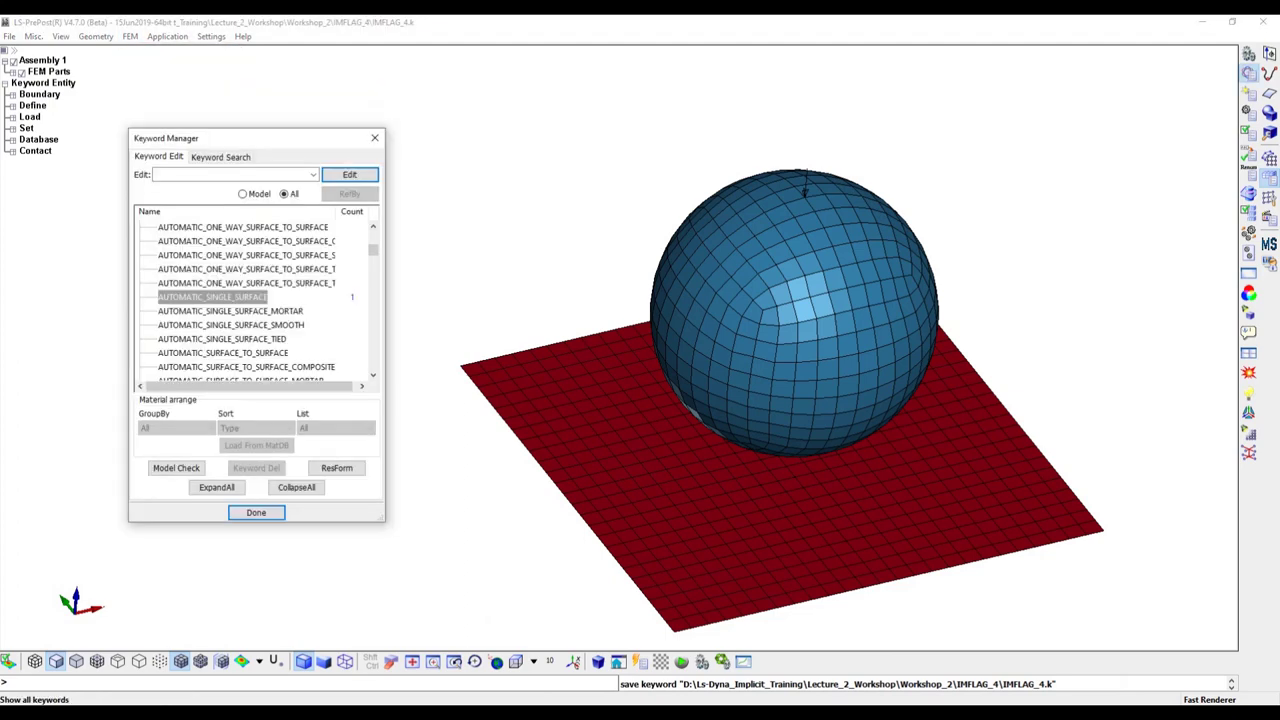
left_click(242, 193)
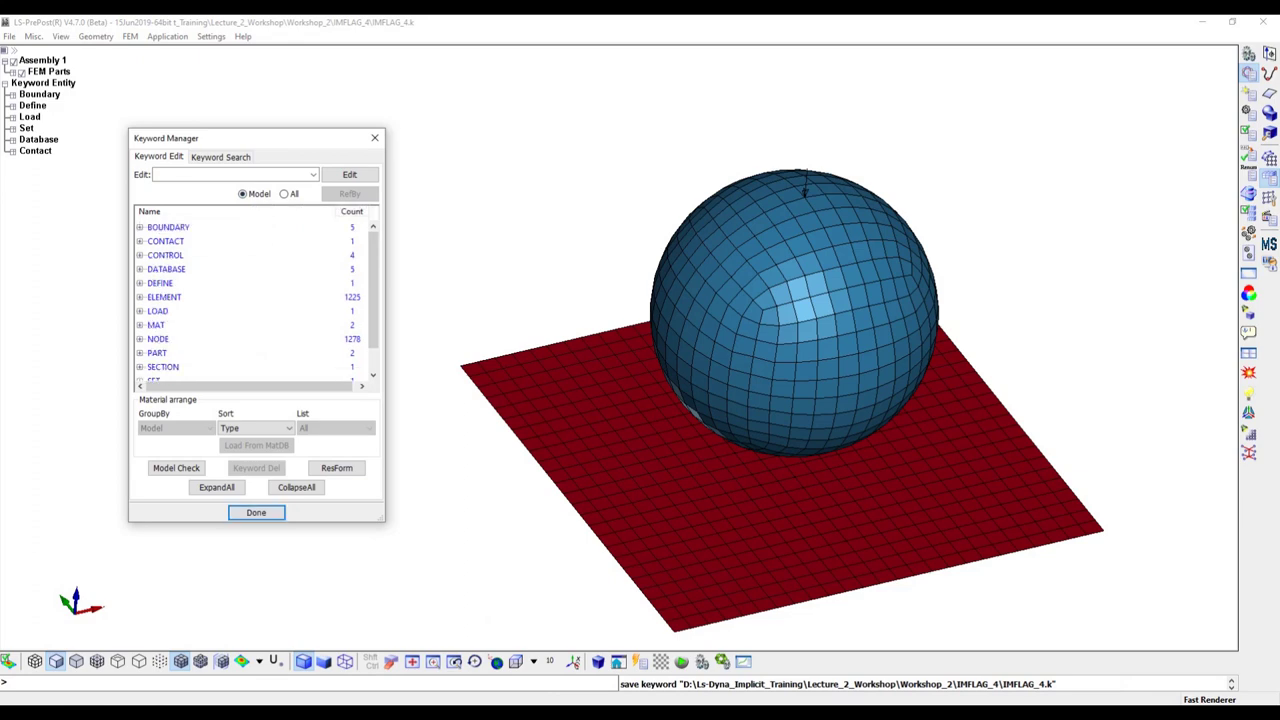
left_click(165, 241)
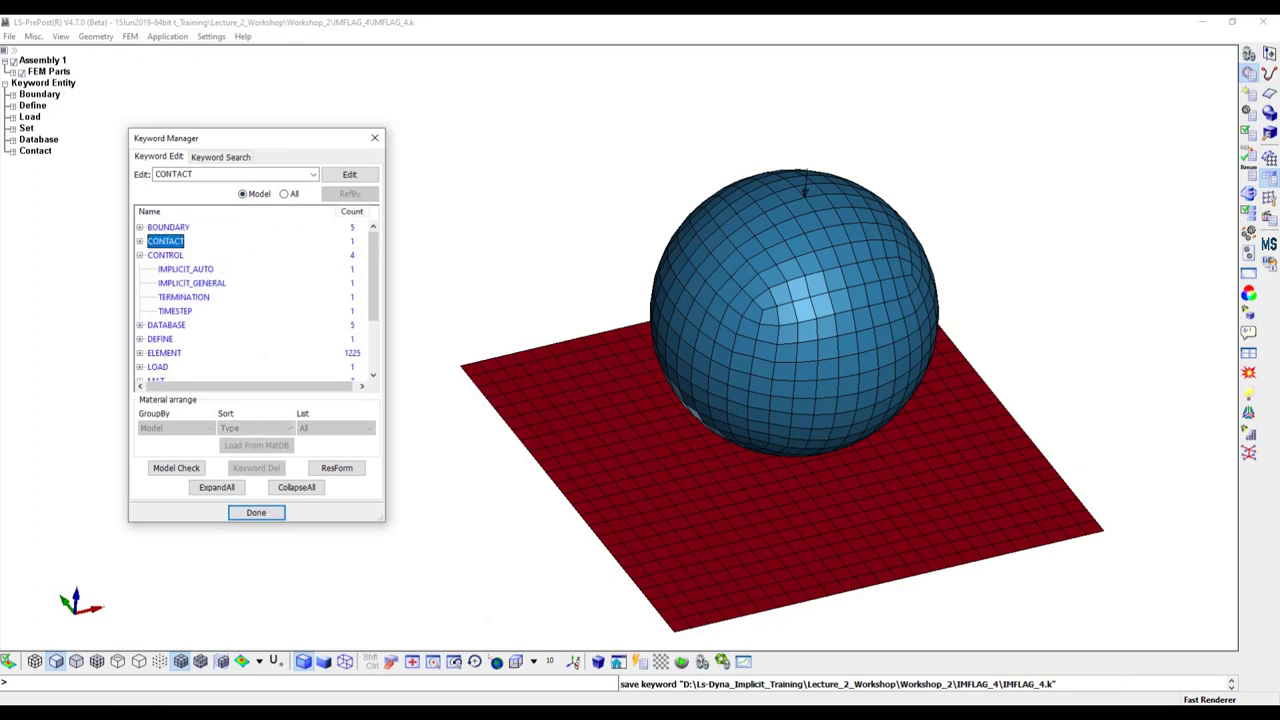
left_click(165, 255)
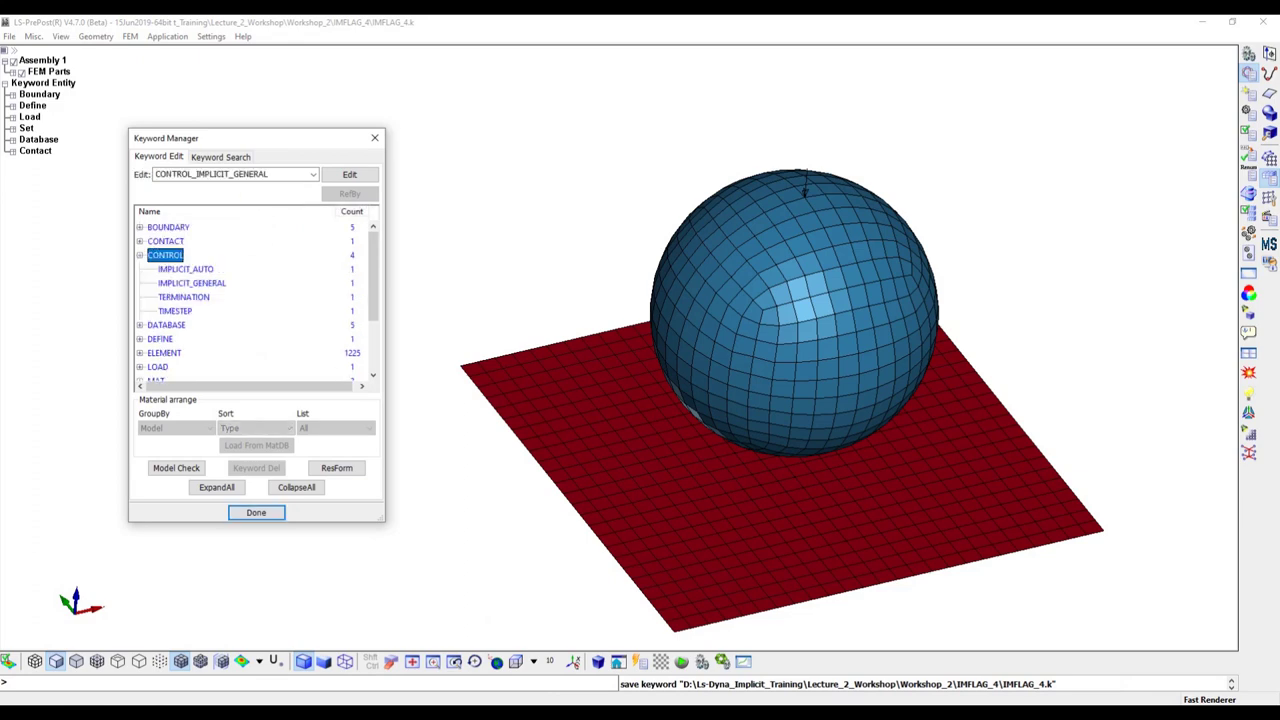
- Change CONTROL_IMPLICIT_GENERAL IMFLAG to 5, accept, and close the Keyword Manager
double_click(191, 283)
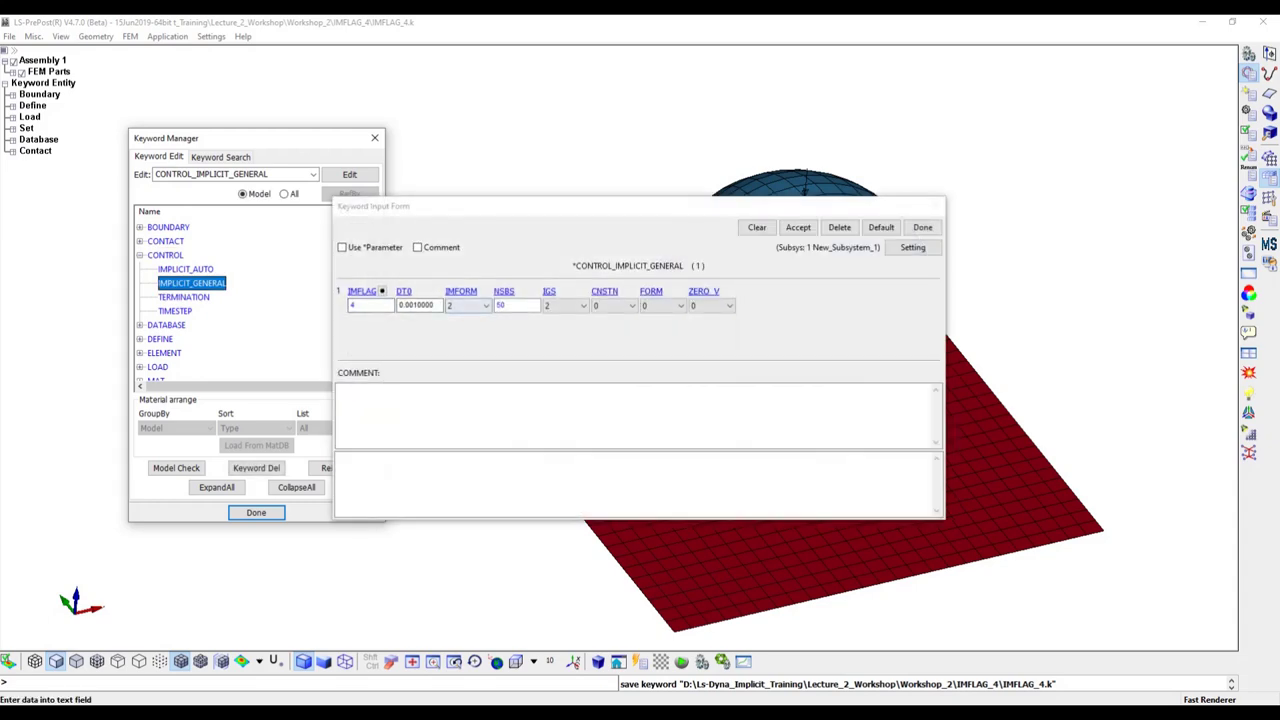
left_click(370, 305)
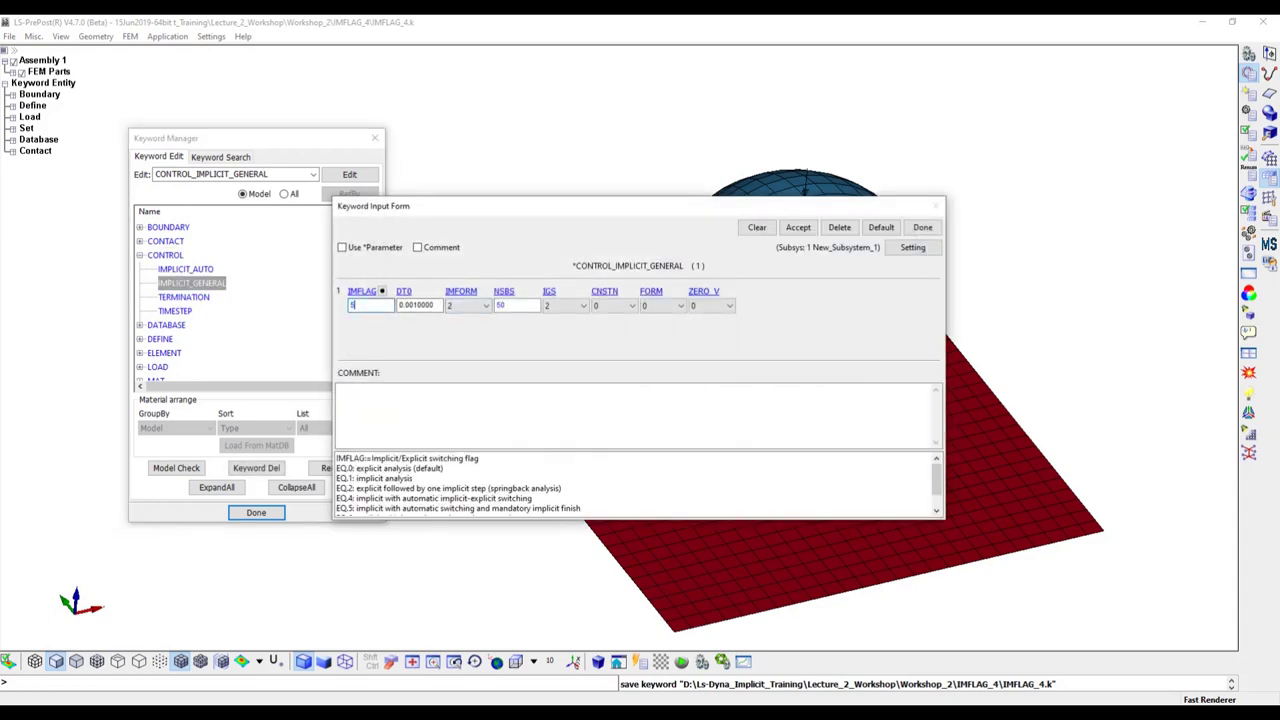
left_click(798, 227)
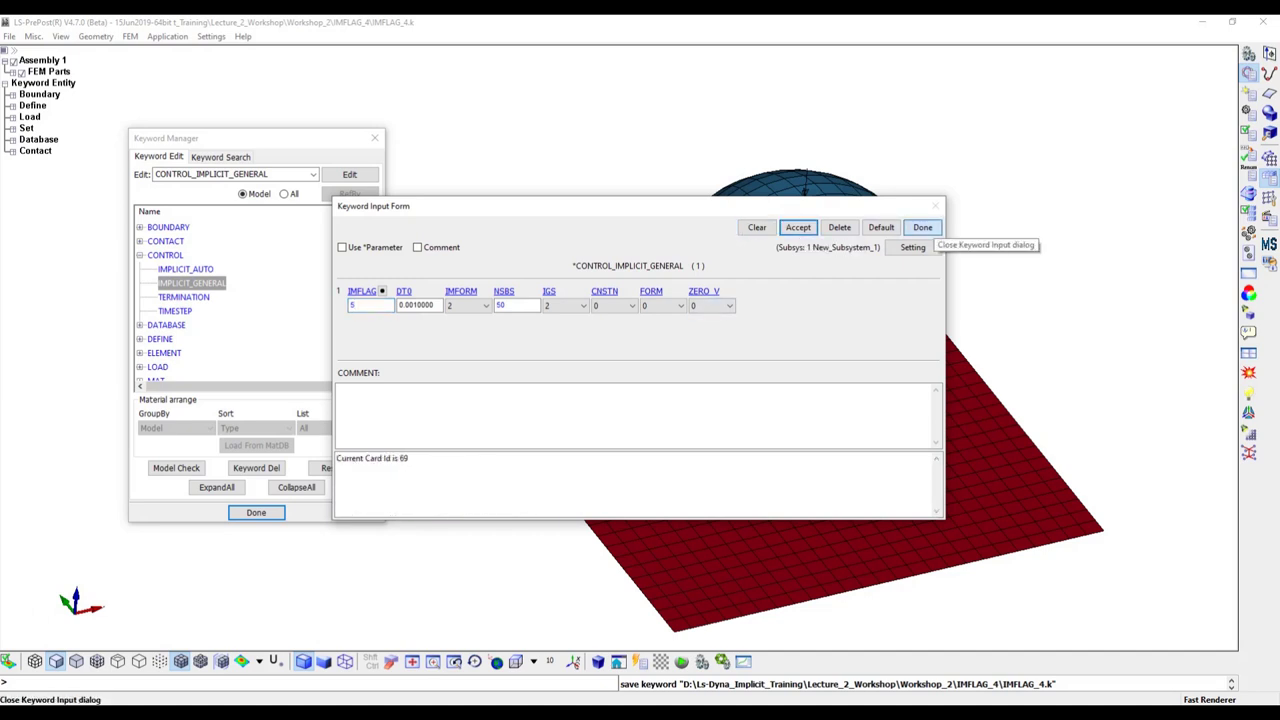
left_click(922, 227)
left_click(256, 512)
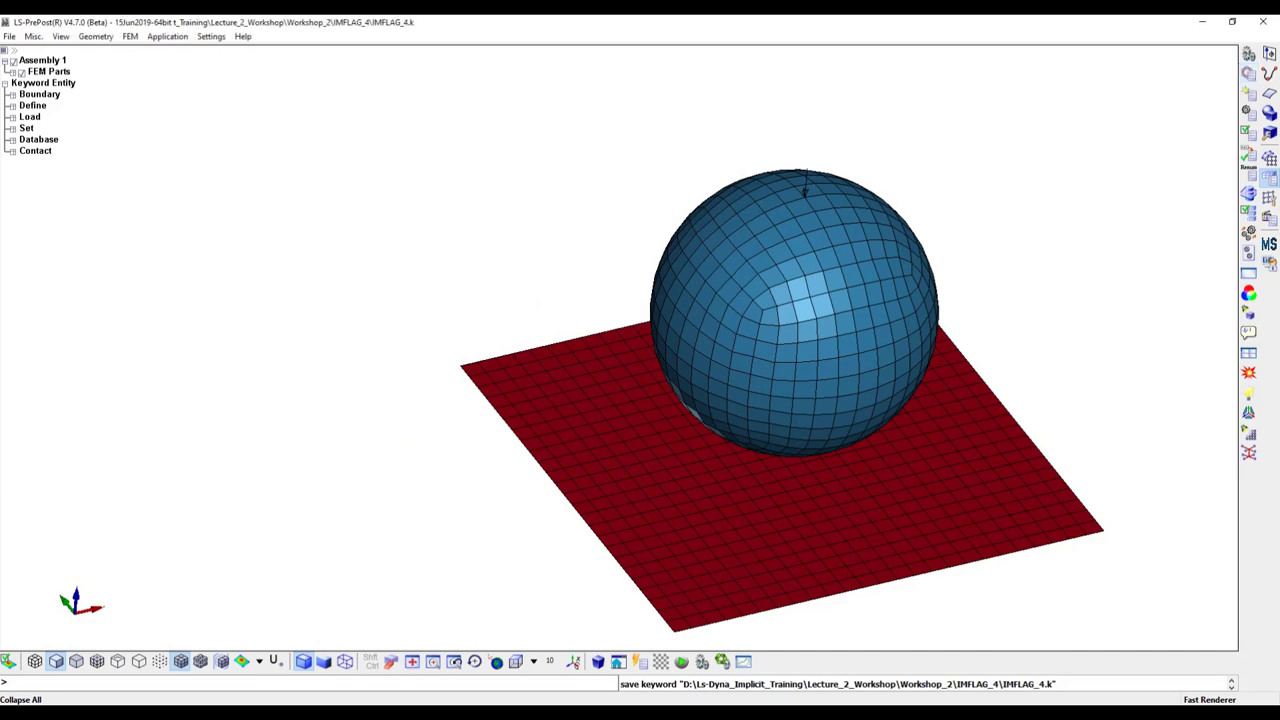
- Start Save Keyword As and browse up to the Workshop_2 folder
key("alt+f")
key("Down")
key("Down")
key("Down")
key("Down")
key("Down")
key("Down")
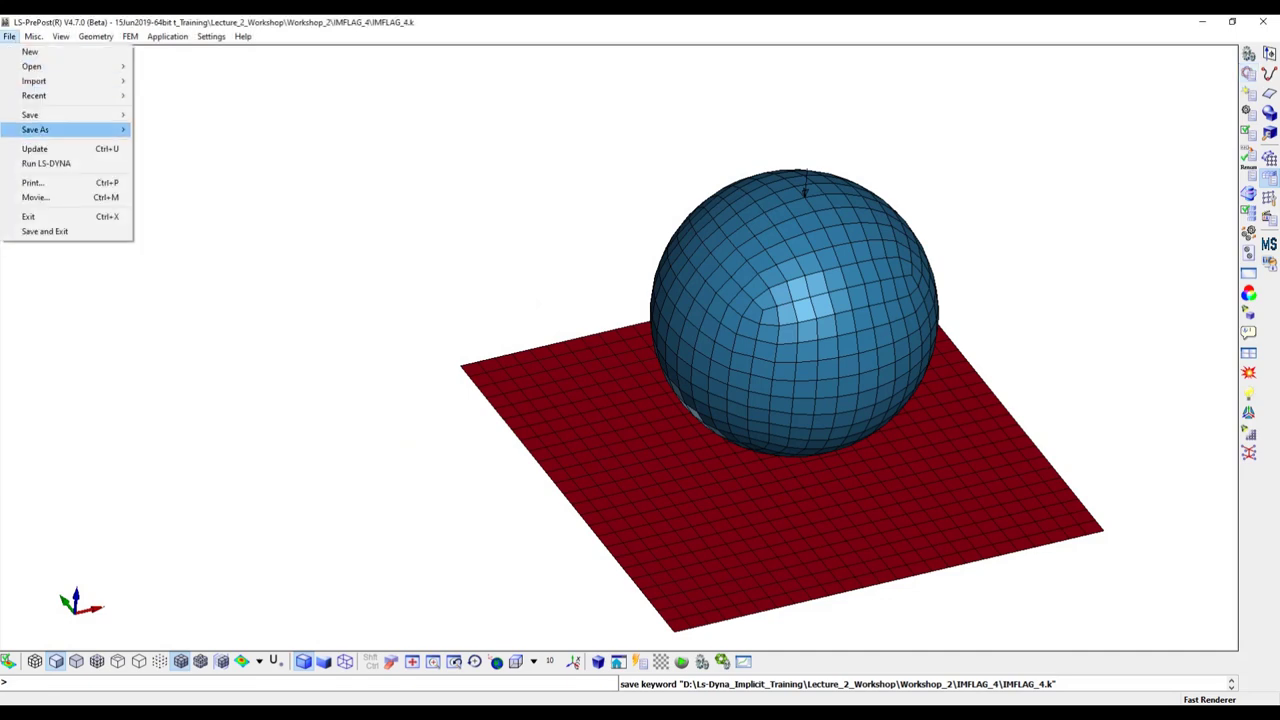
key("Right")
key("Return")
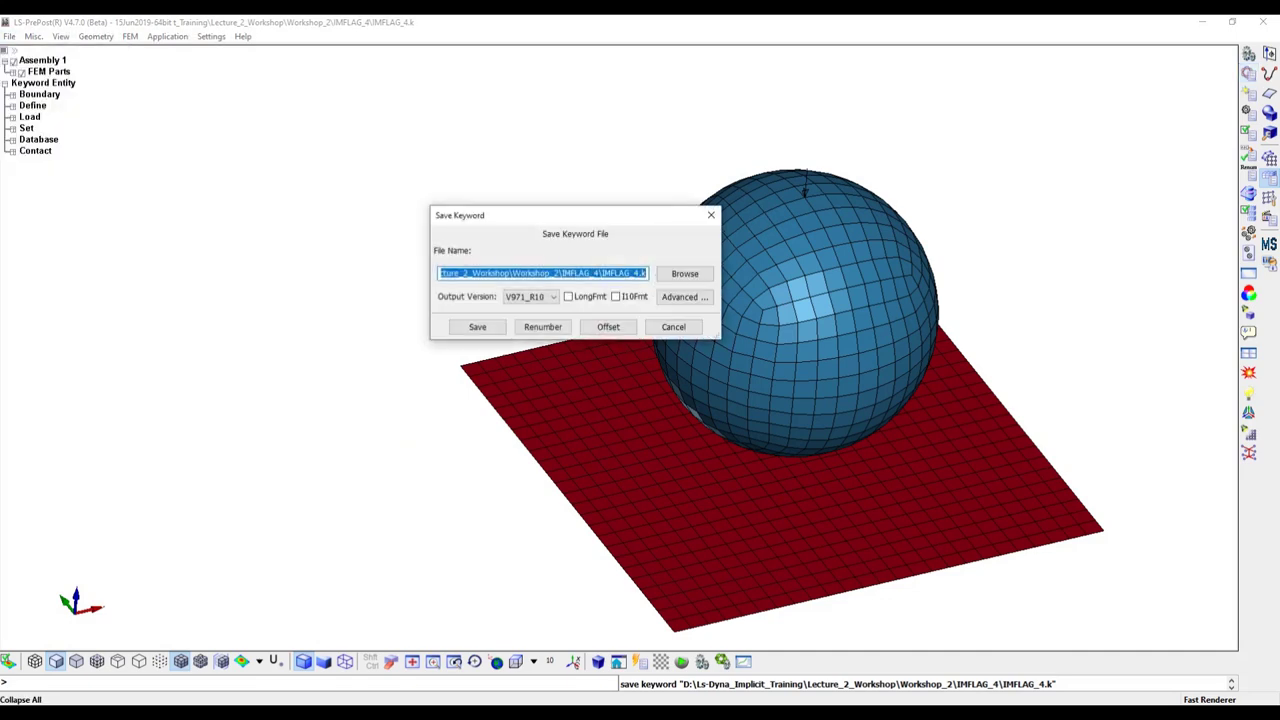
key("Tab")
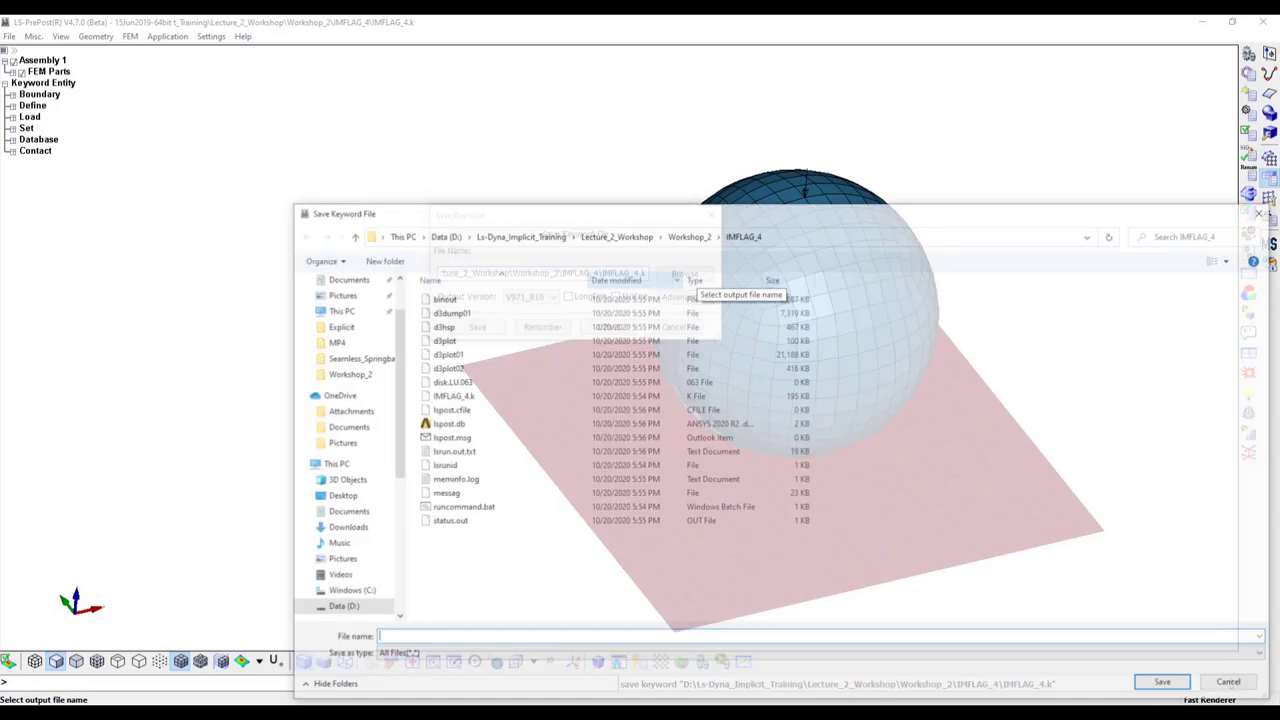
key("Return")
key("alt+Up")
key("shift+Tab")
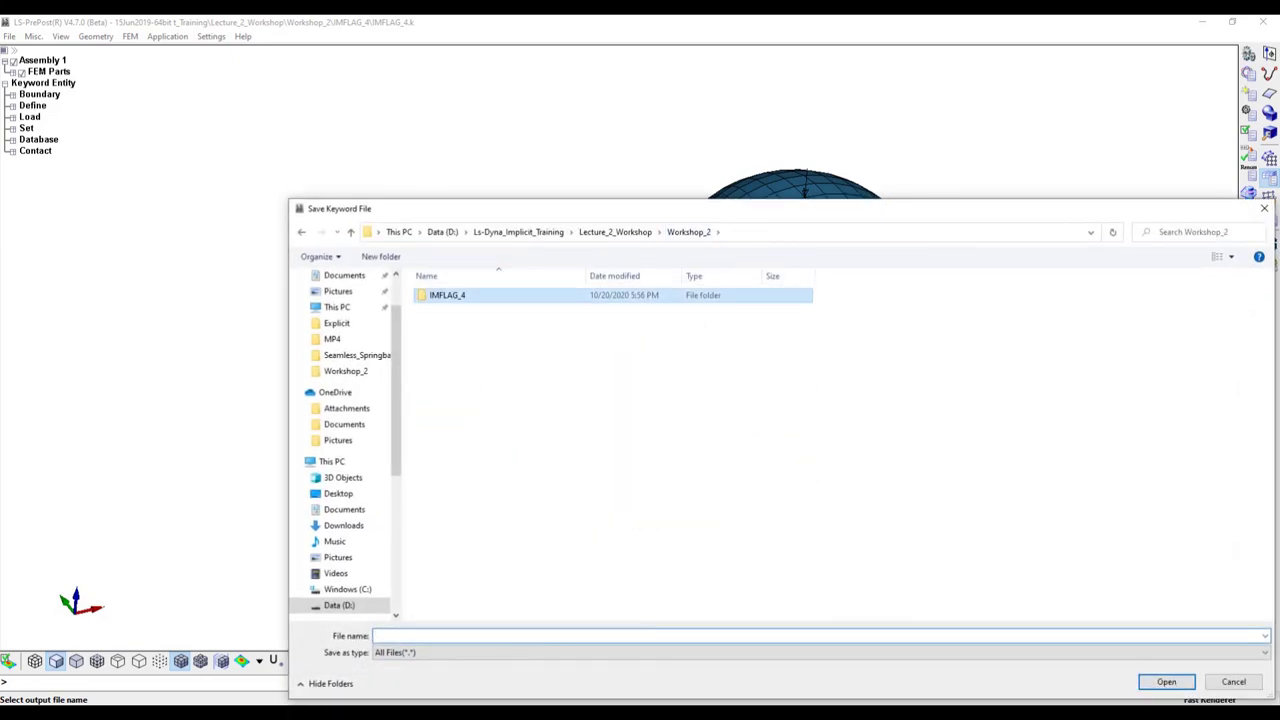
key("shift+F10")
- Copy the IMFLAG_4 folder name without changing it
key("Down")
key("Down")
key("Down")
key("Return")
key("shift+F10")
key("c")
key("Return")
key("shift+F10")
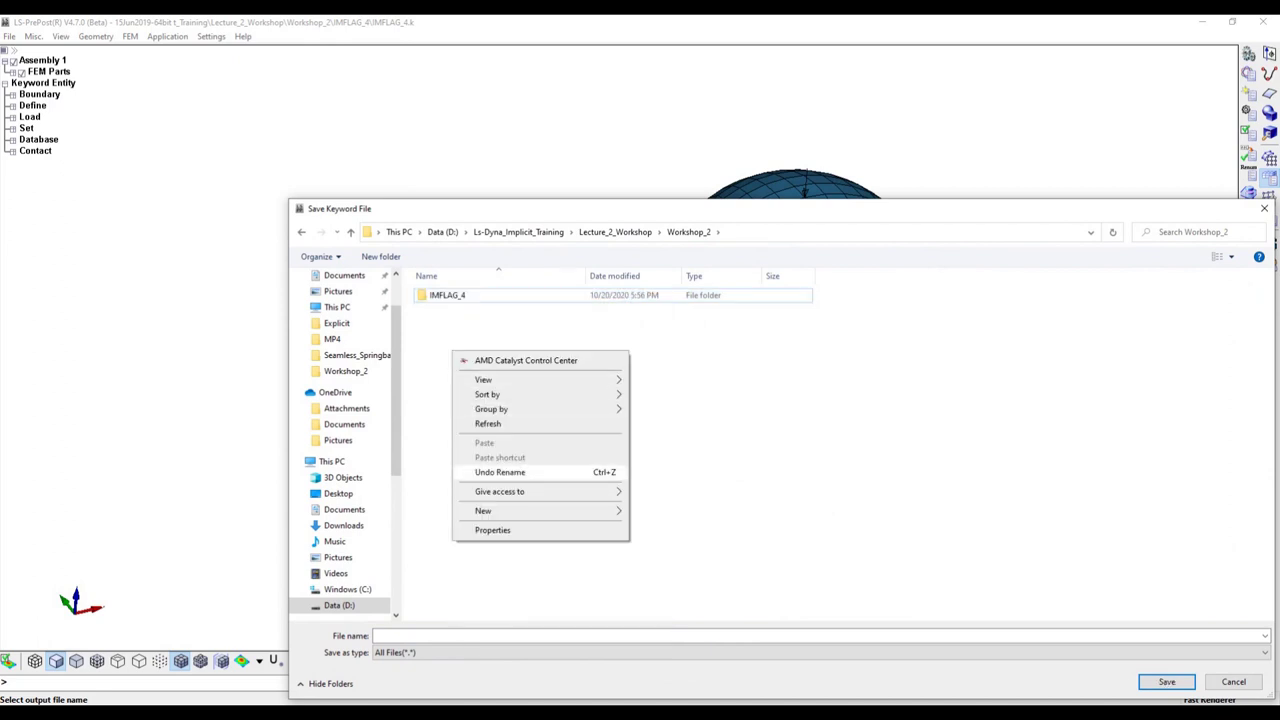
- Create a new folder named IMFLAG_5 in Workshop_2 and open it
key("w")
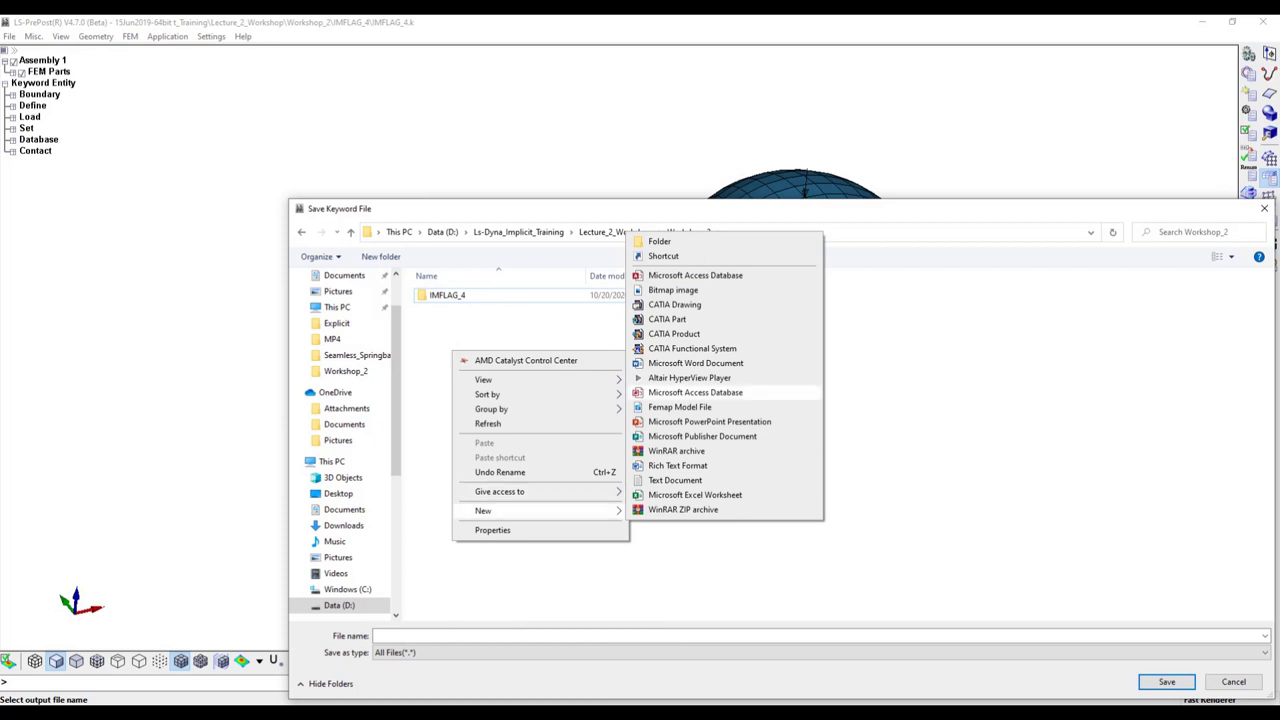
key("f")
right_click(454, 309)
left_click(490, 368)
key("BackSpace")
type("5")
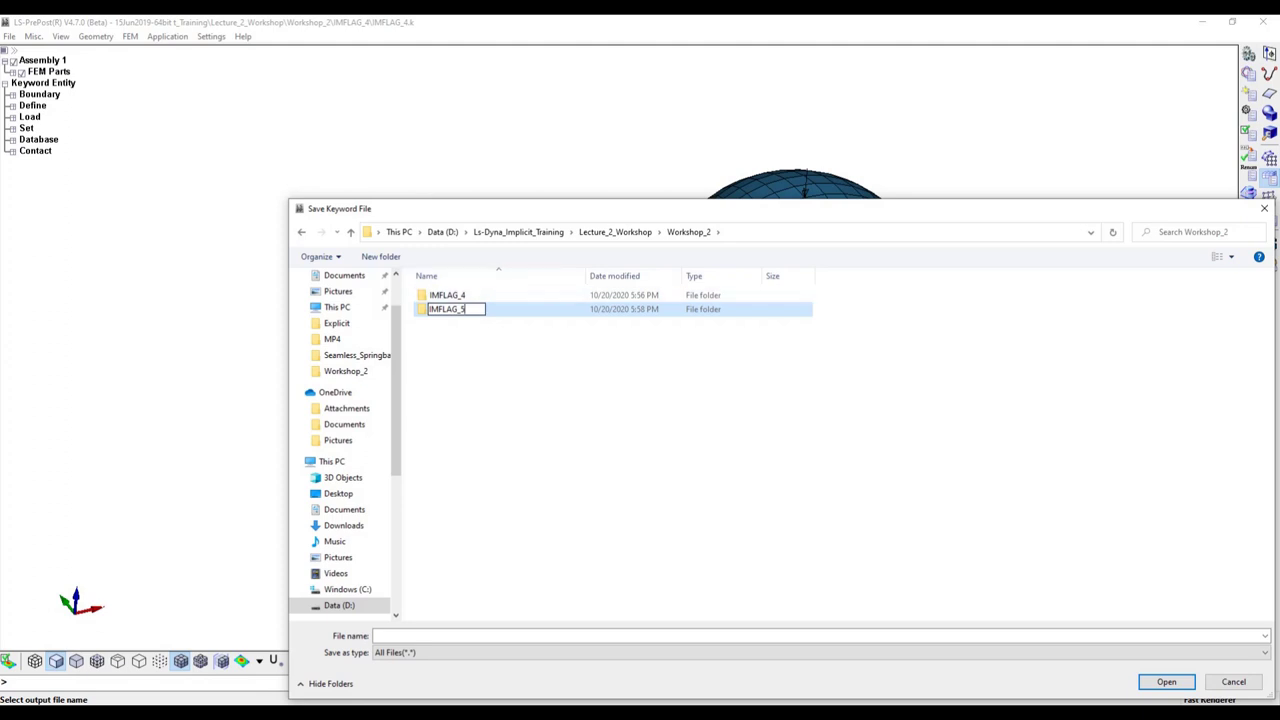
key("ctrl+a")
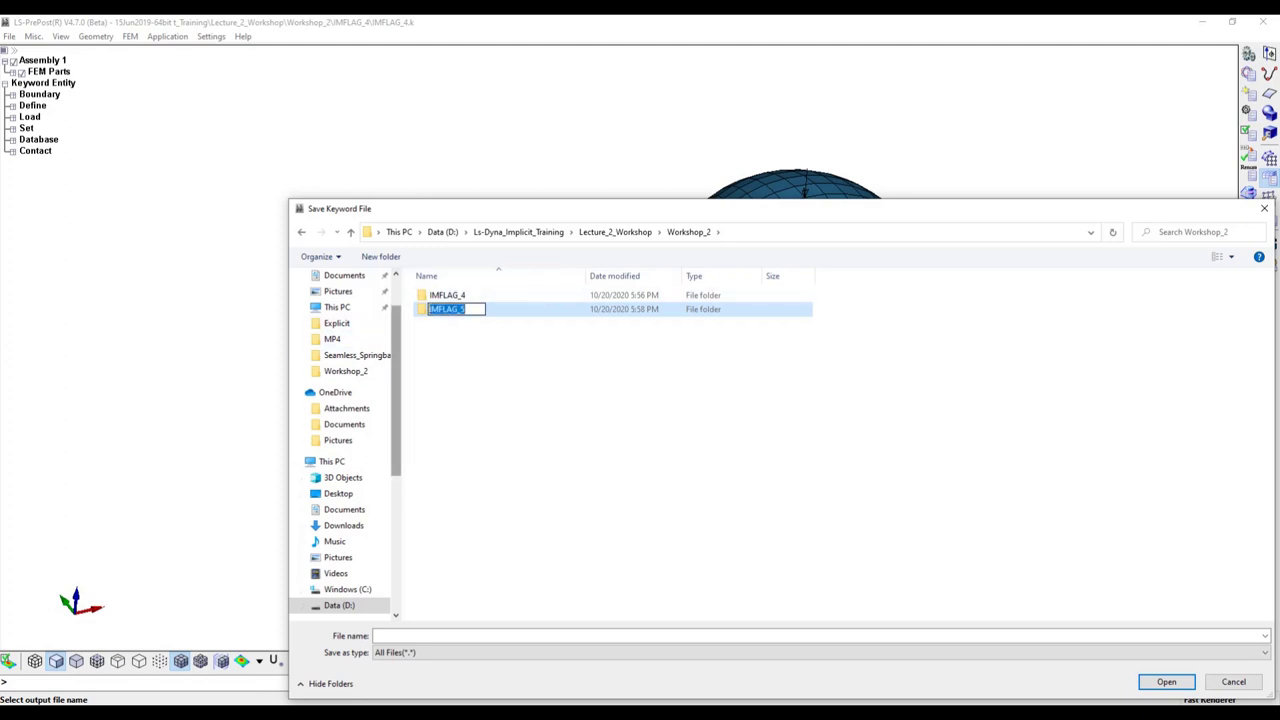
key("Return")
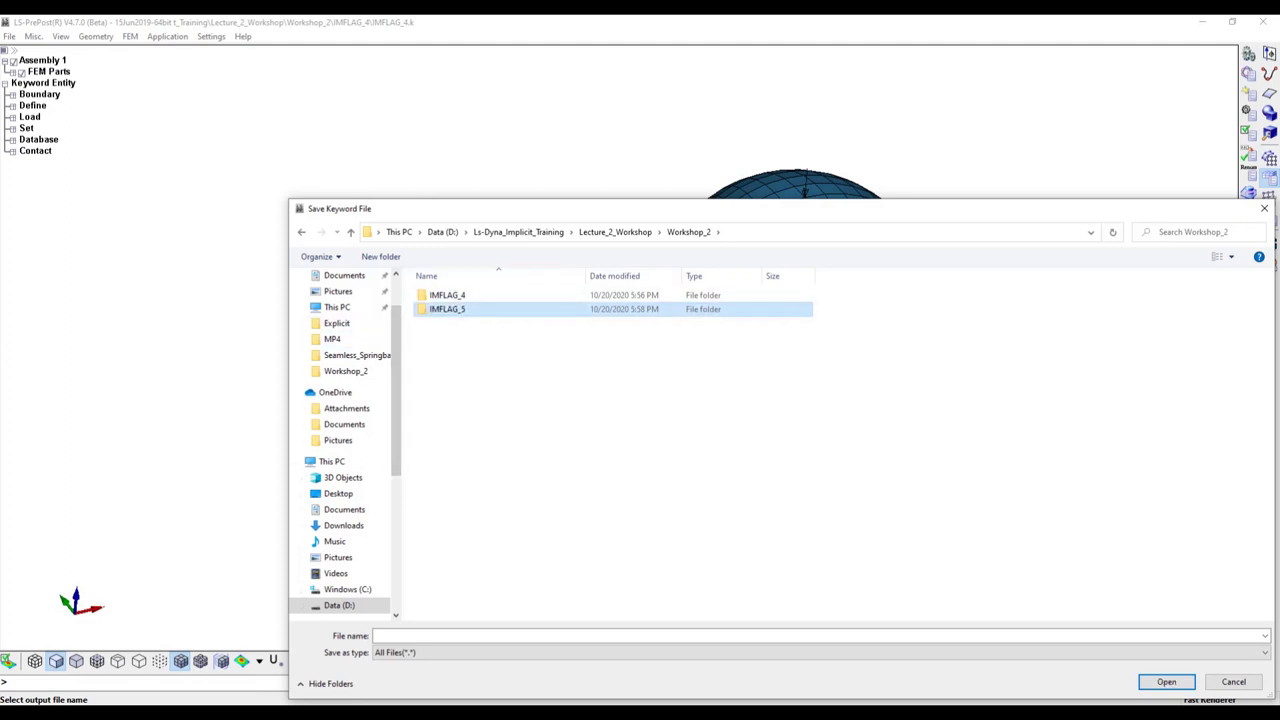
key("Return")
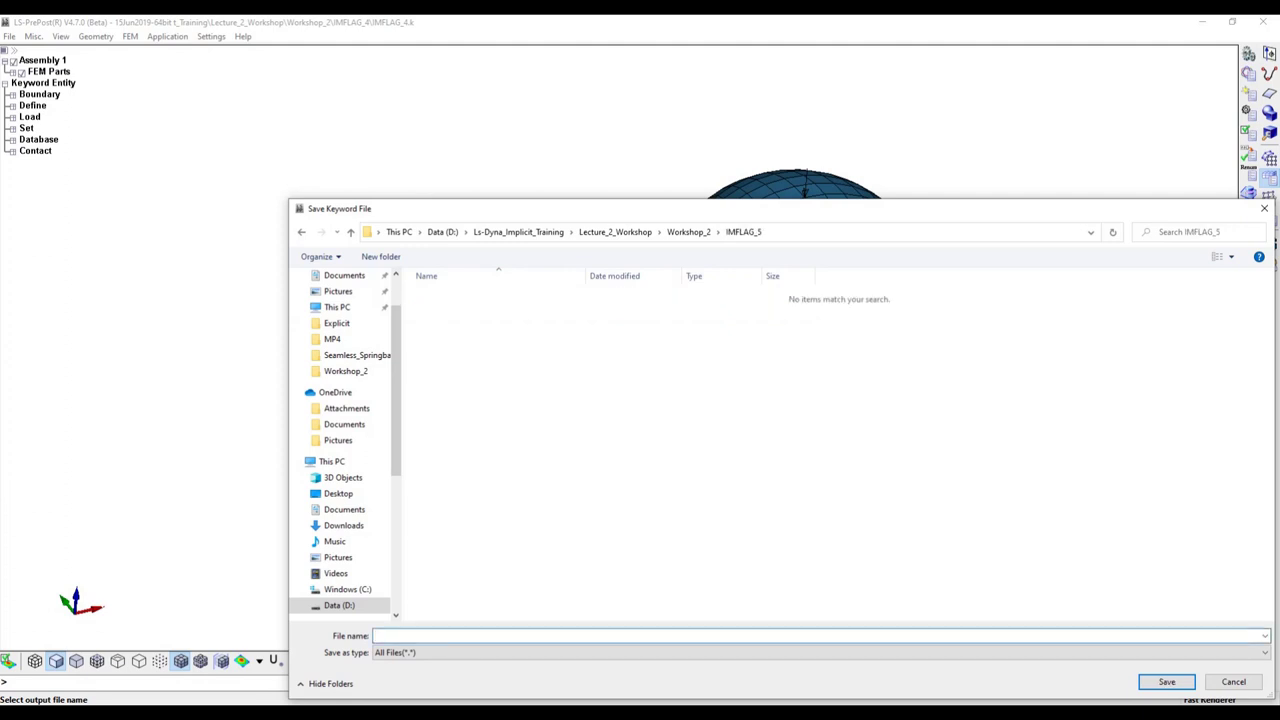
- Save the model there as IMFLAG_5.k
key("ctrl+v")
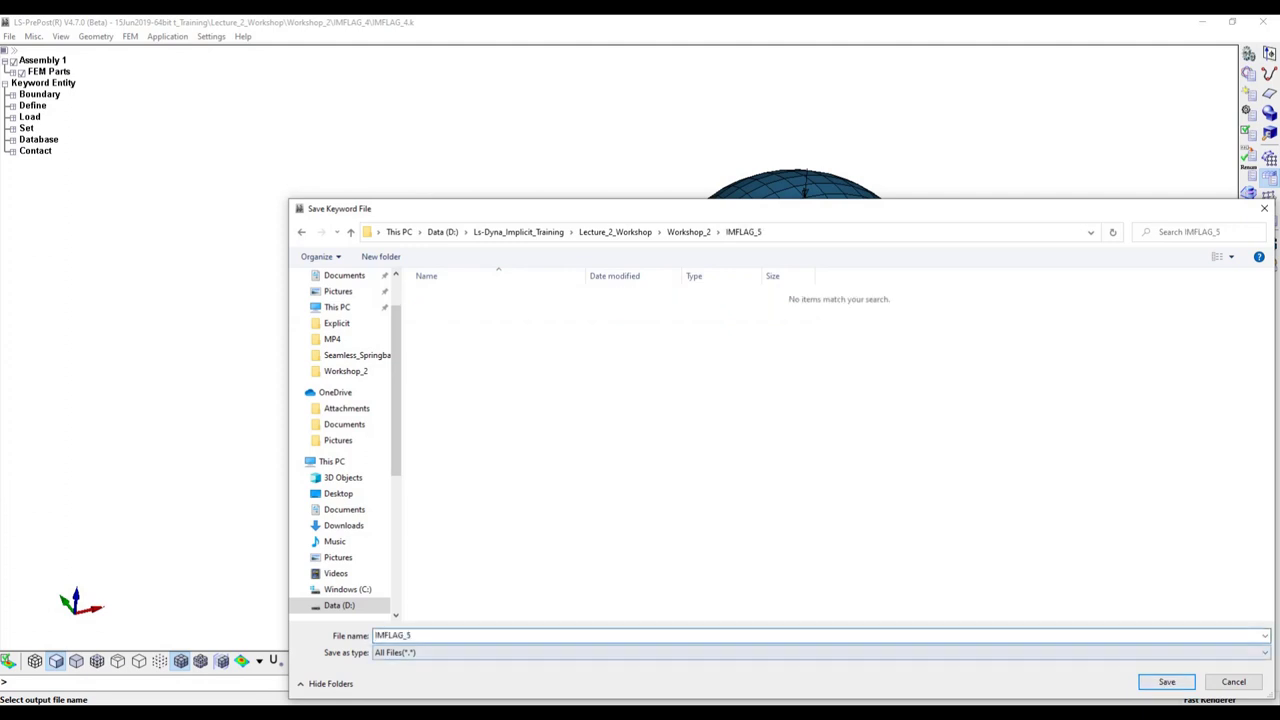
key("Return")
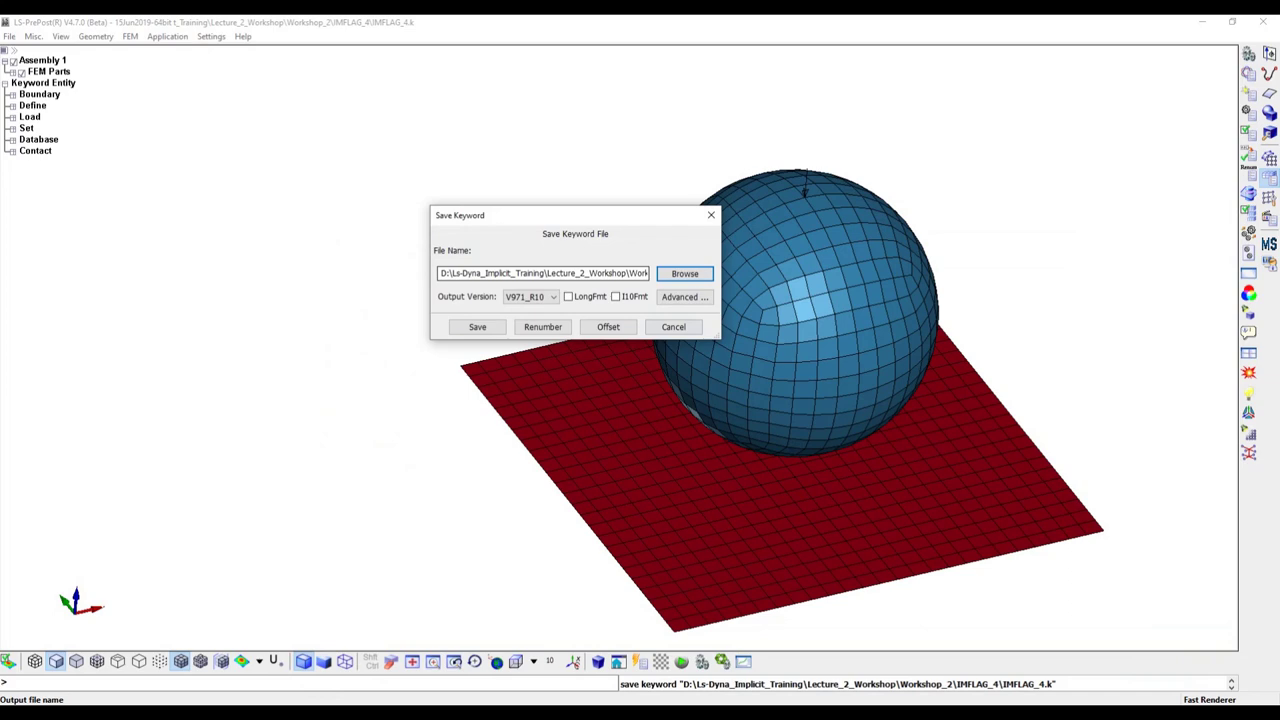
key("Return")
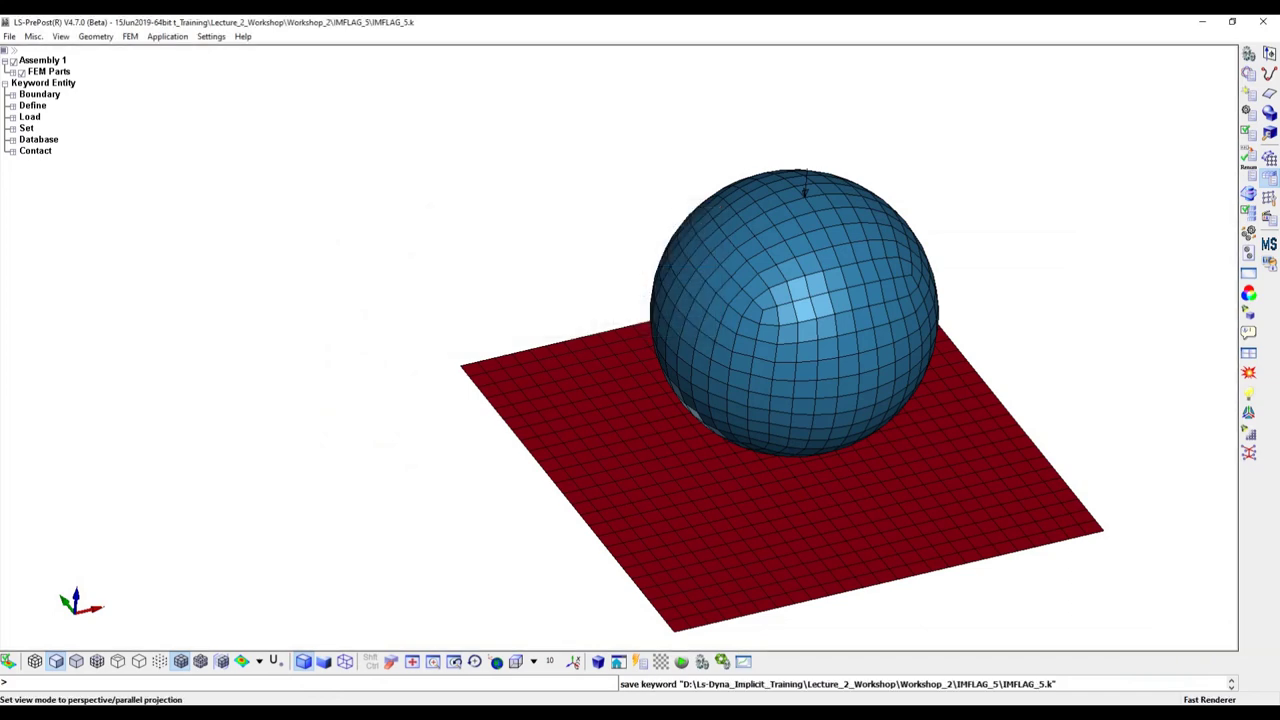
- In LS-Run, remove the finished IMFLAG_4 job and start a run with IMFLAG_5\IMFLAG_5.k as input
key("alt+Tab")
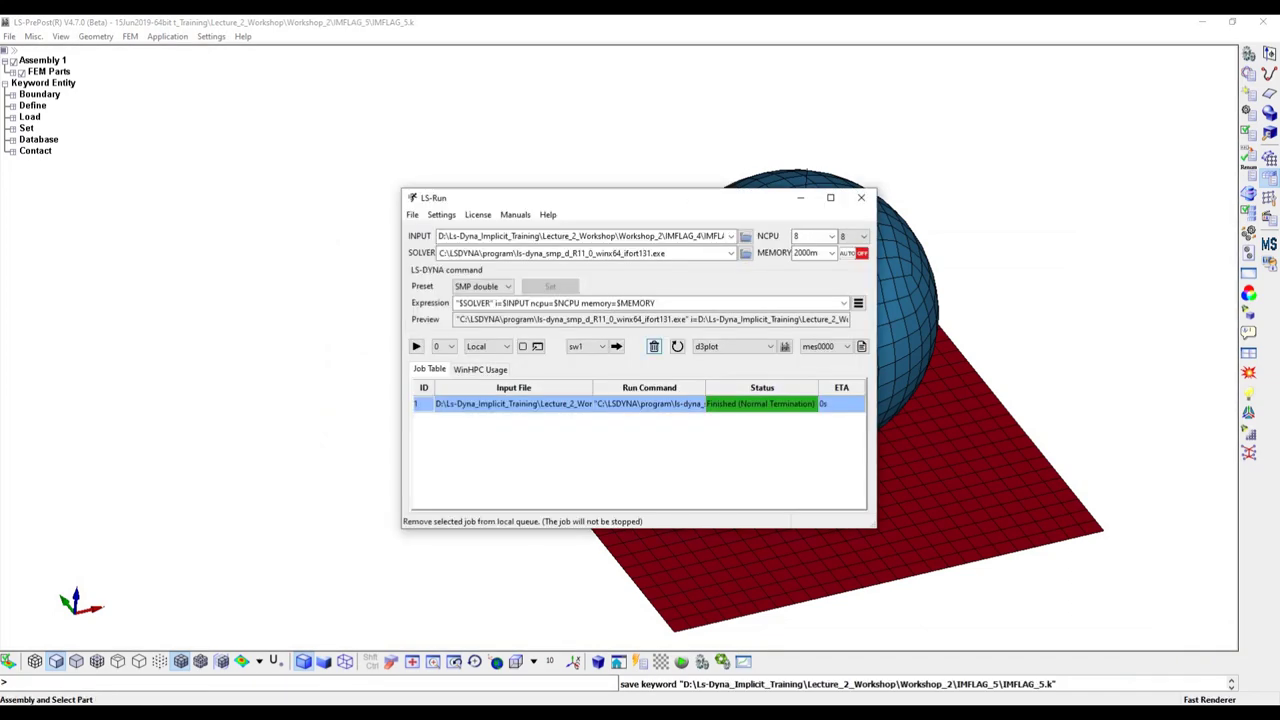
left_click(654, 346)
left_click(745, 236)
left_click(713, 255)
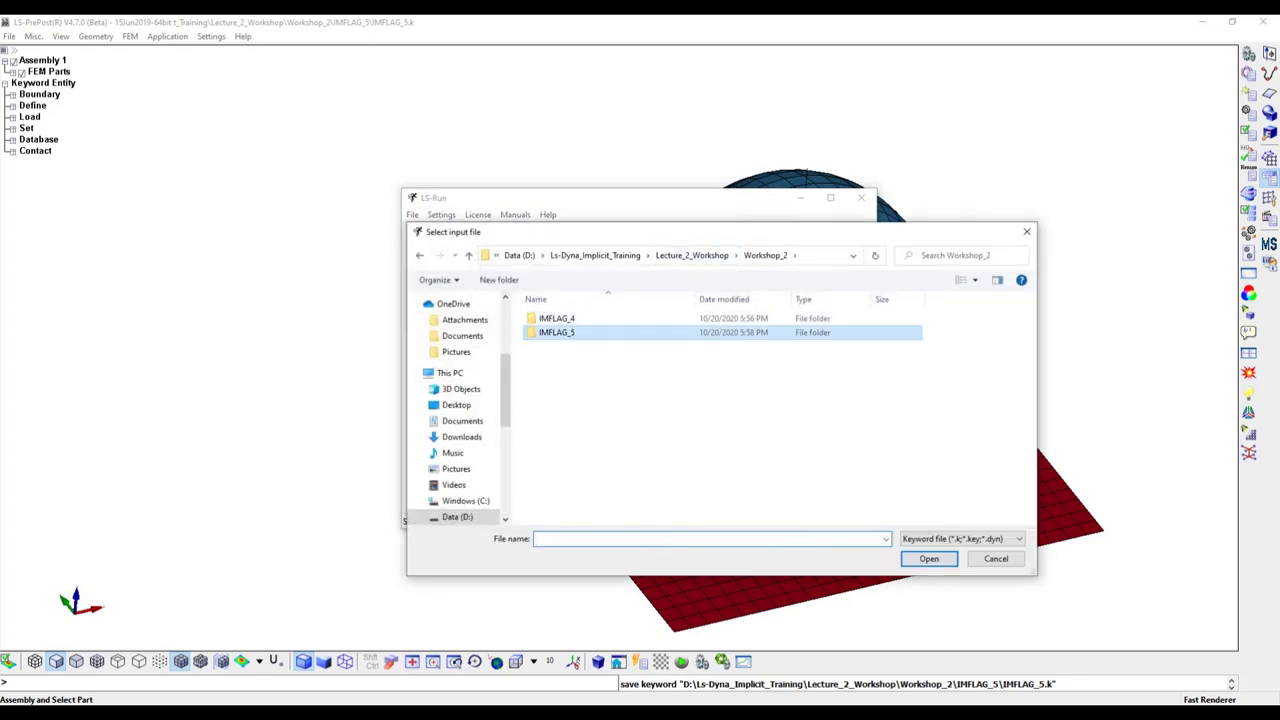
key("Return")
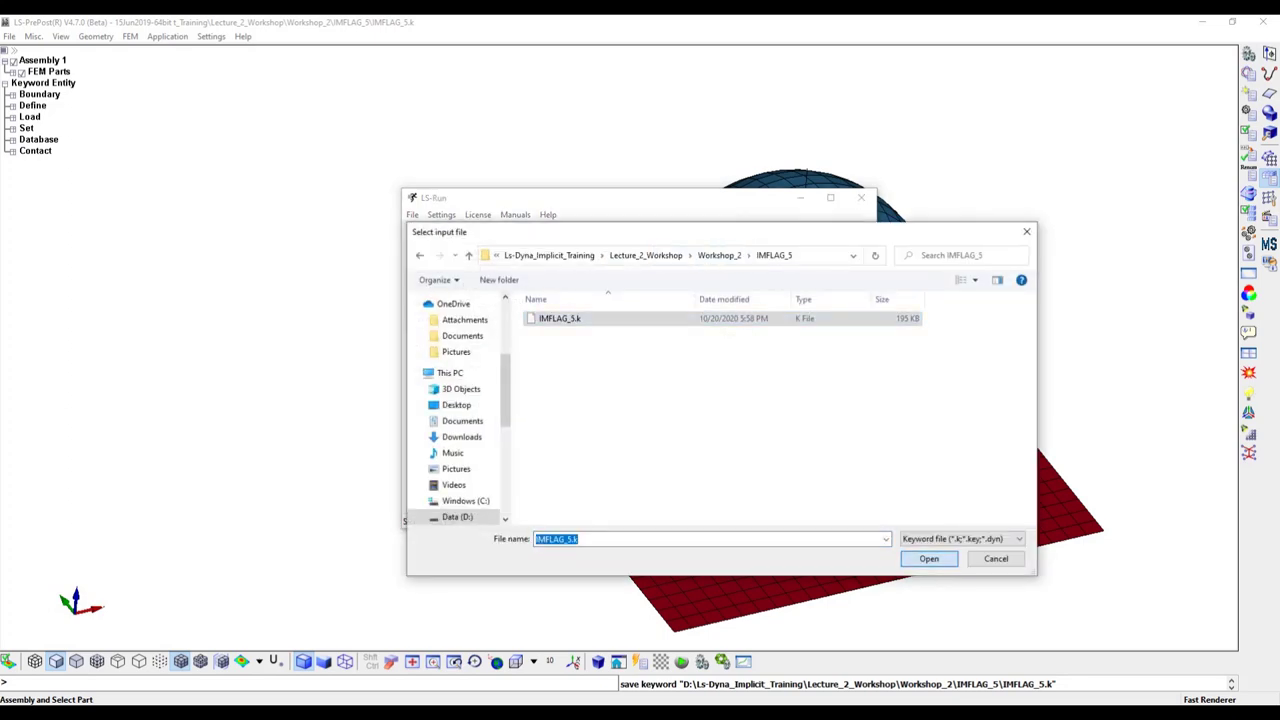
key("Return")
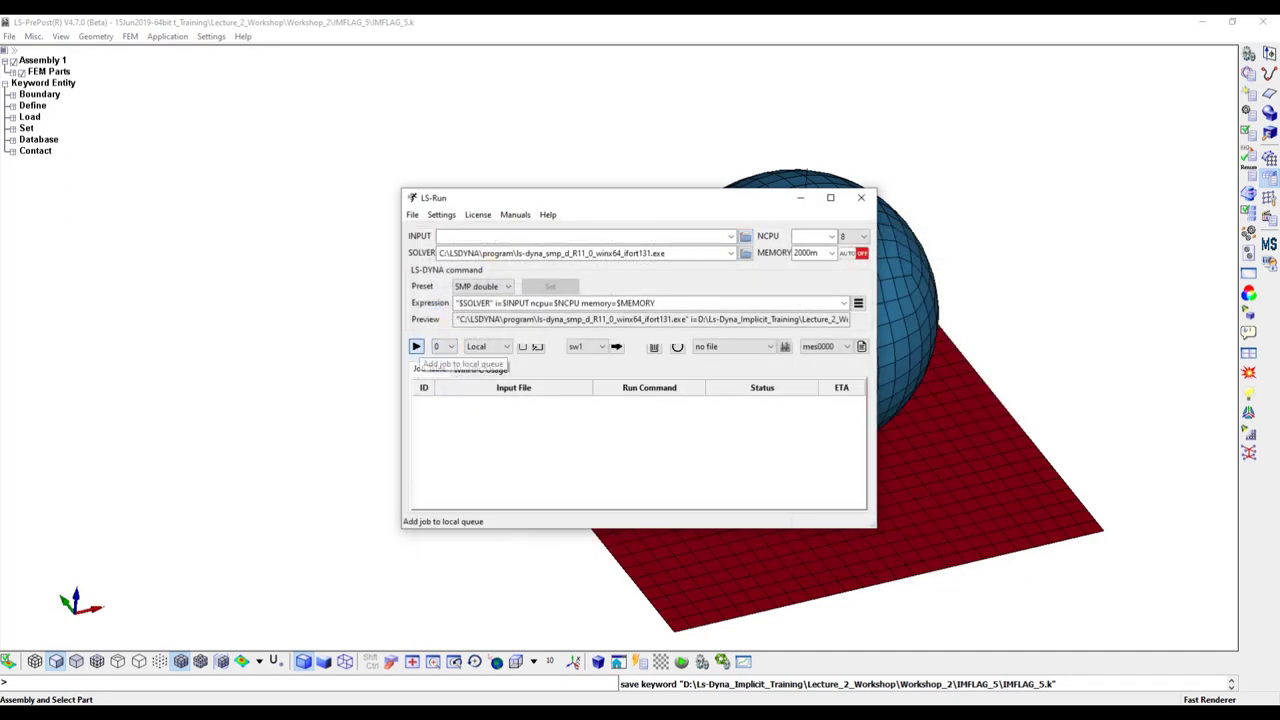
left_click(416, 346)
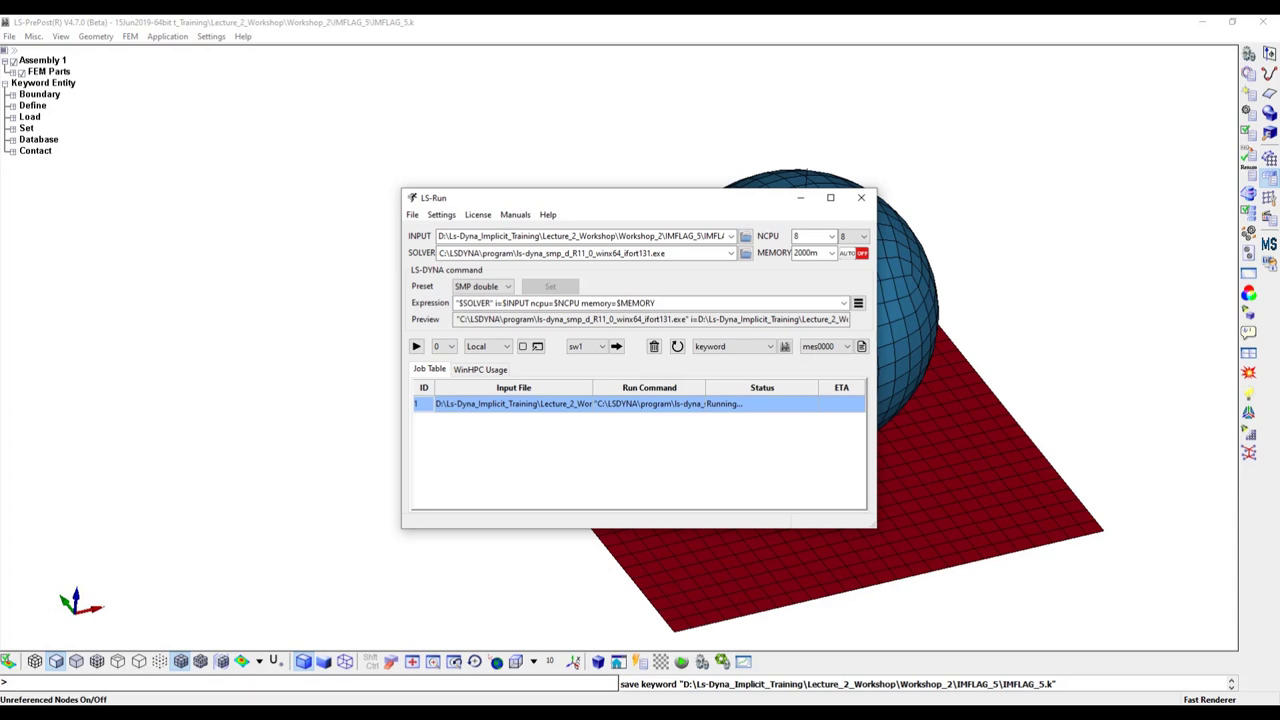
- In File Explorer, open the Workshop_2\IMFLAG_5 folder and bring up the messag file's options
mouse_move(375, 712)
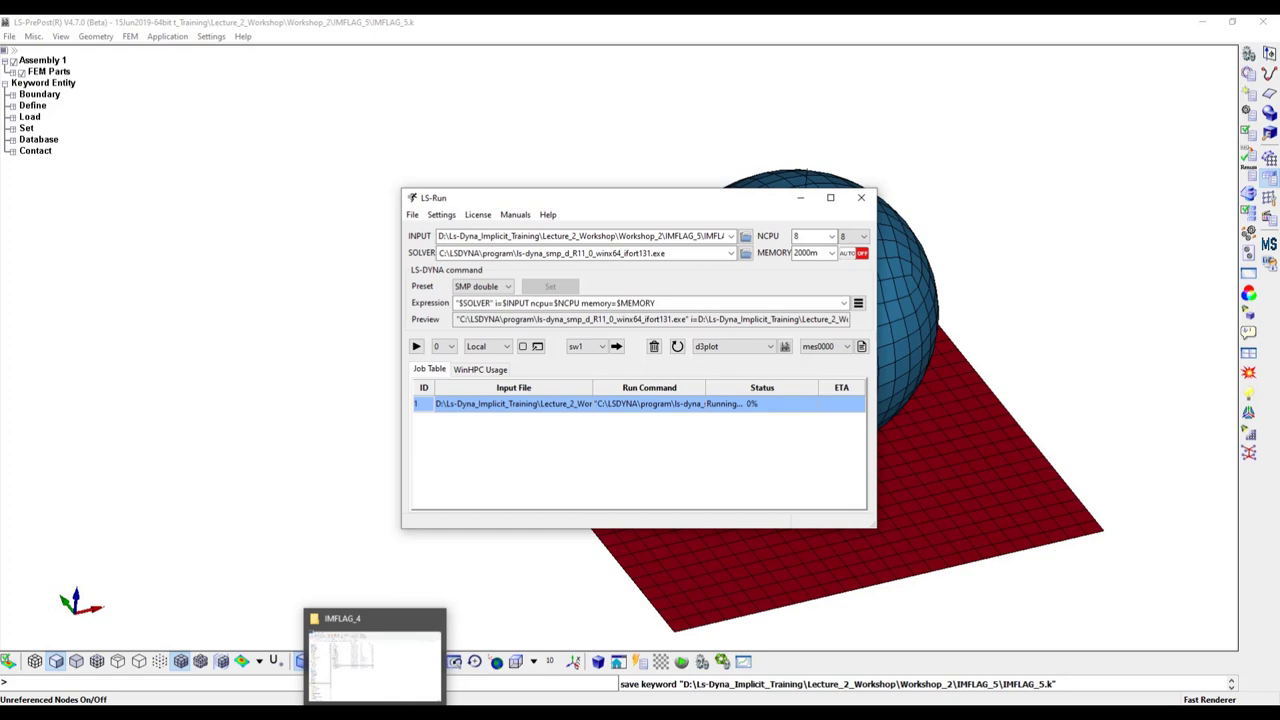
left_click(375, 655)
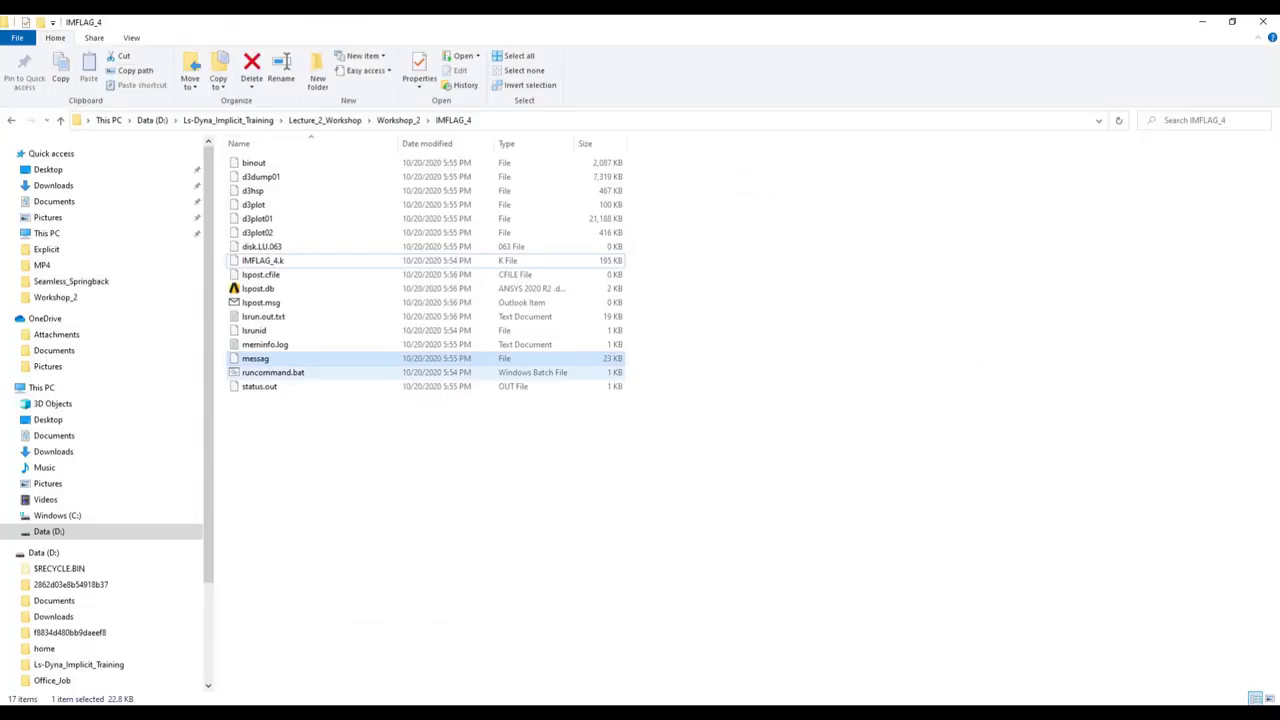
left_click(398, 120)
left_click(260, 176)
double_click(260, 176)
left_click(255, 302)
right_click(255, 302)
- Open messag in Notepad++ and highlight line 367, the last explicit d3plot step
left_click(300, 343)
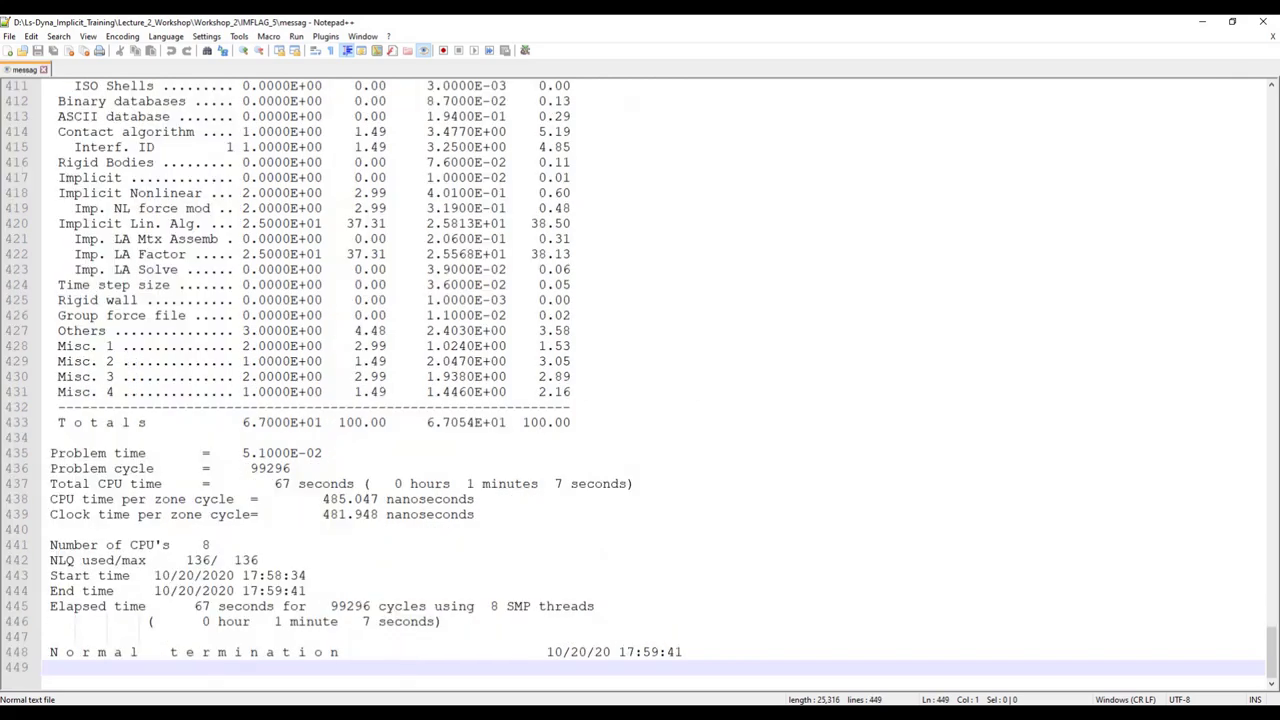
scroll(640, 380, "up", 20)
left_click(66, 468)
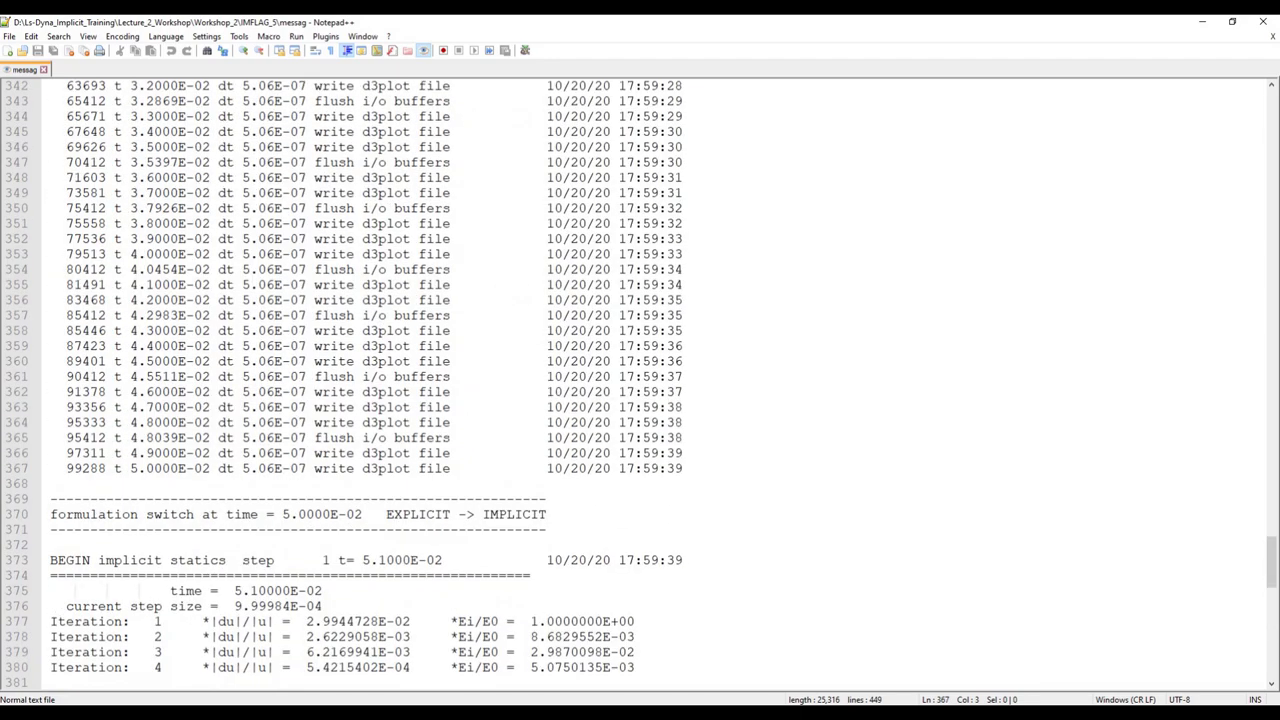
key("shift+End")
- Highlight the Convergence detected line and the 5.1000E-02 termination time
scroll(640, 380, "down", 5)
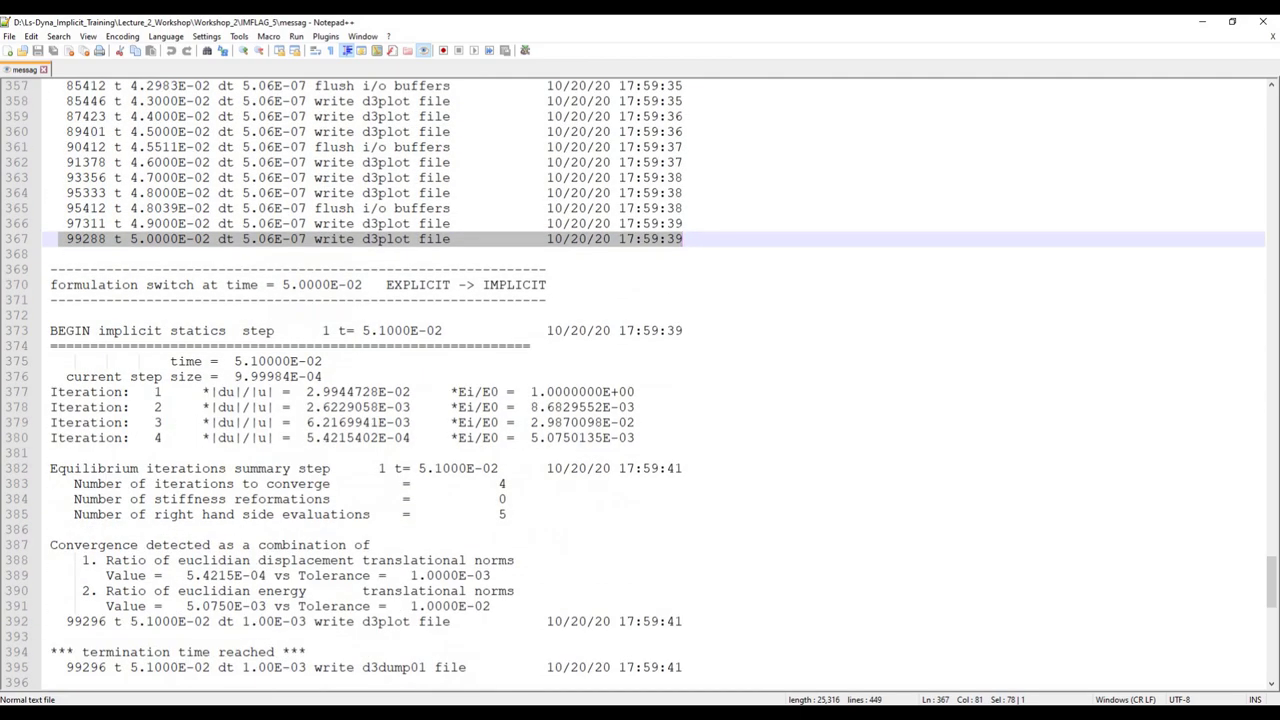
scroll(640, 380, "down", 3)
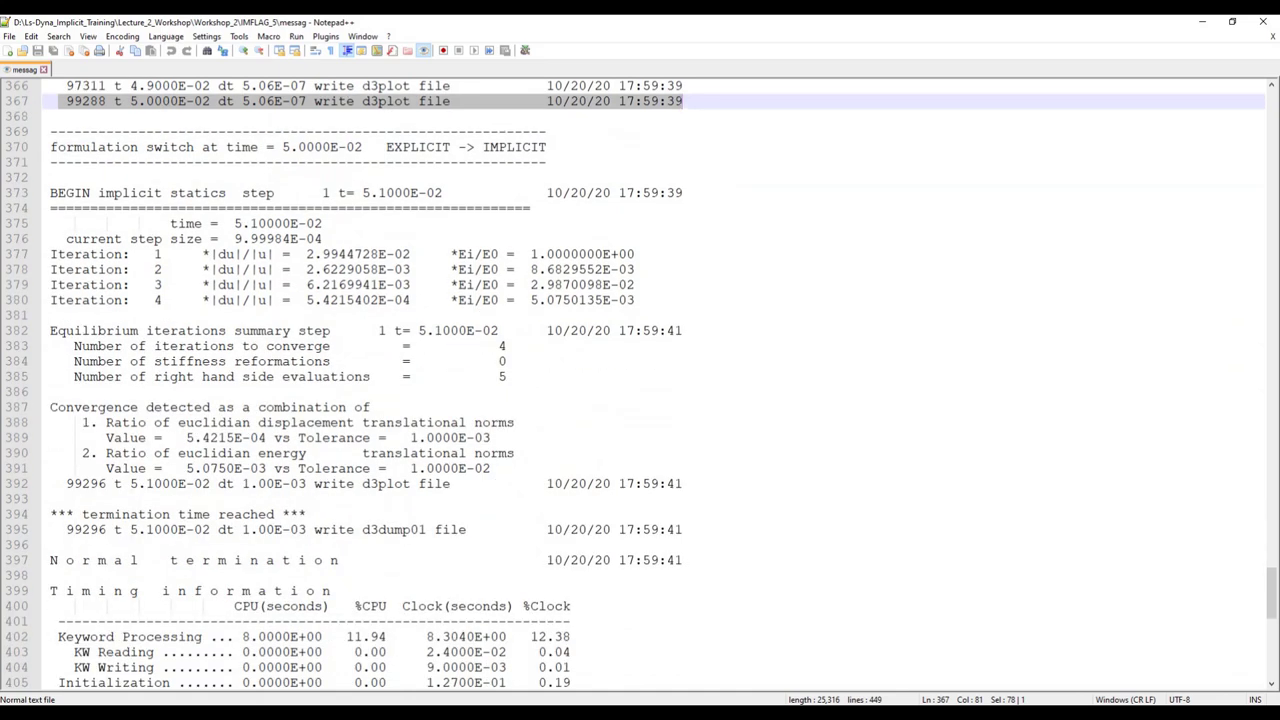
left_click_drag(50, 407, 370, 407)
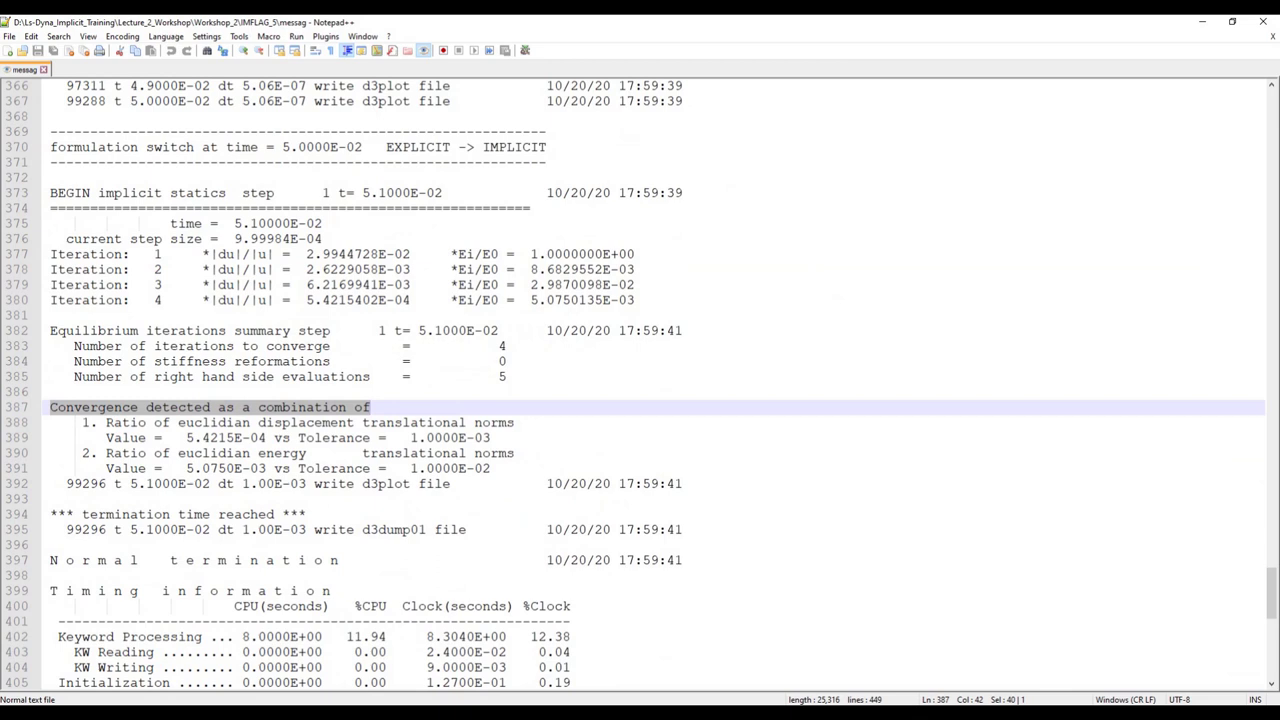
left_click_drag(130, 529, 211, 529)
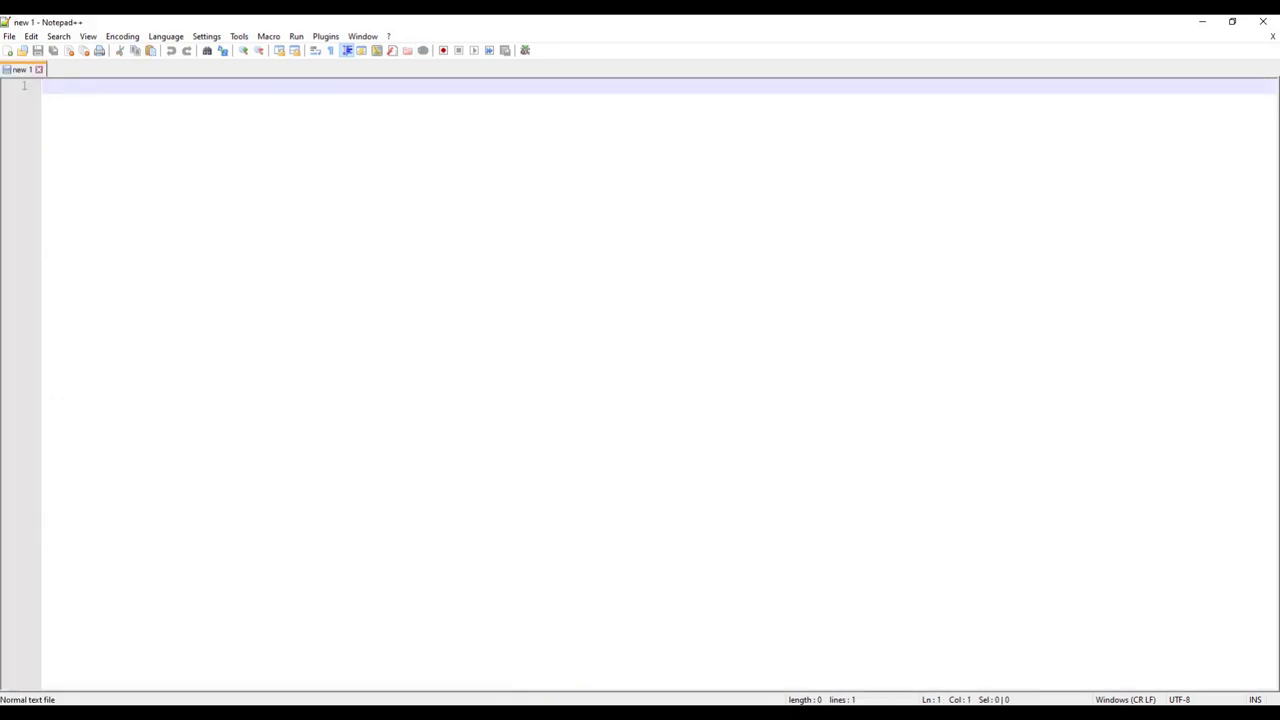
- Back in LS-PrePost, start a new session, closing all existing models
left_click(740, 665)
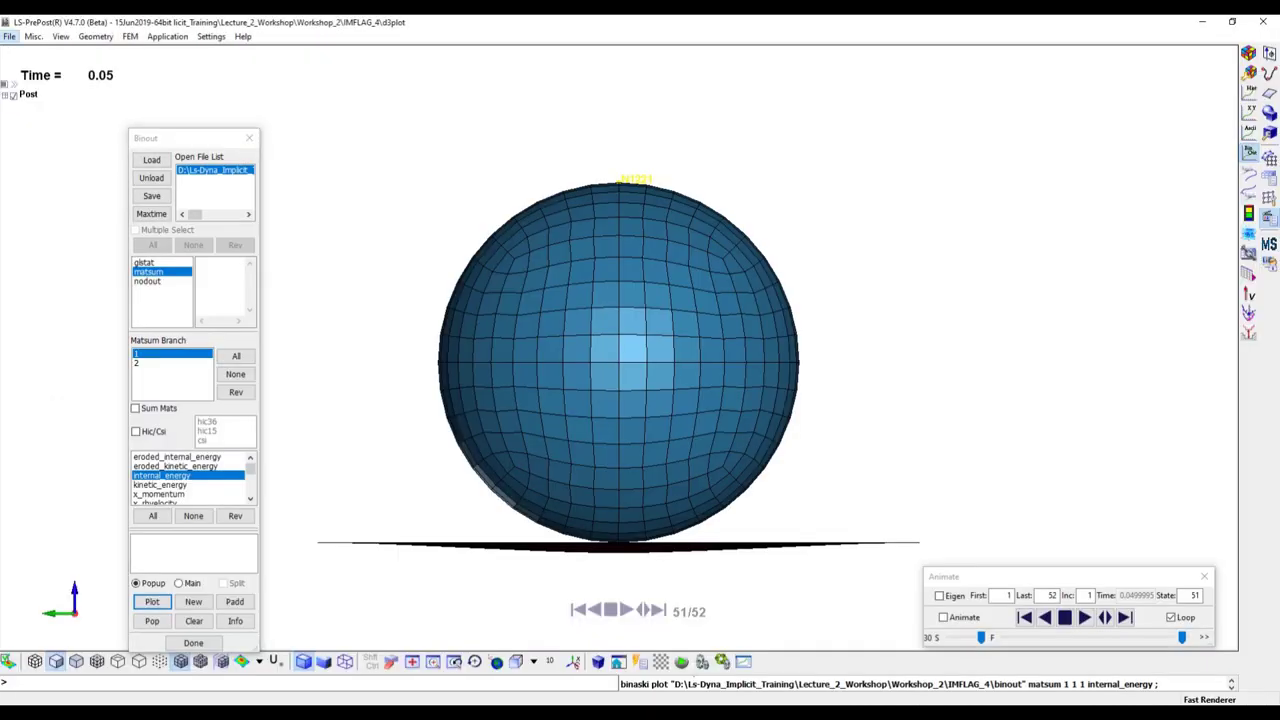
left_click(9, 36)
left_click(26, 48)
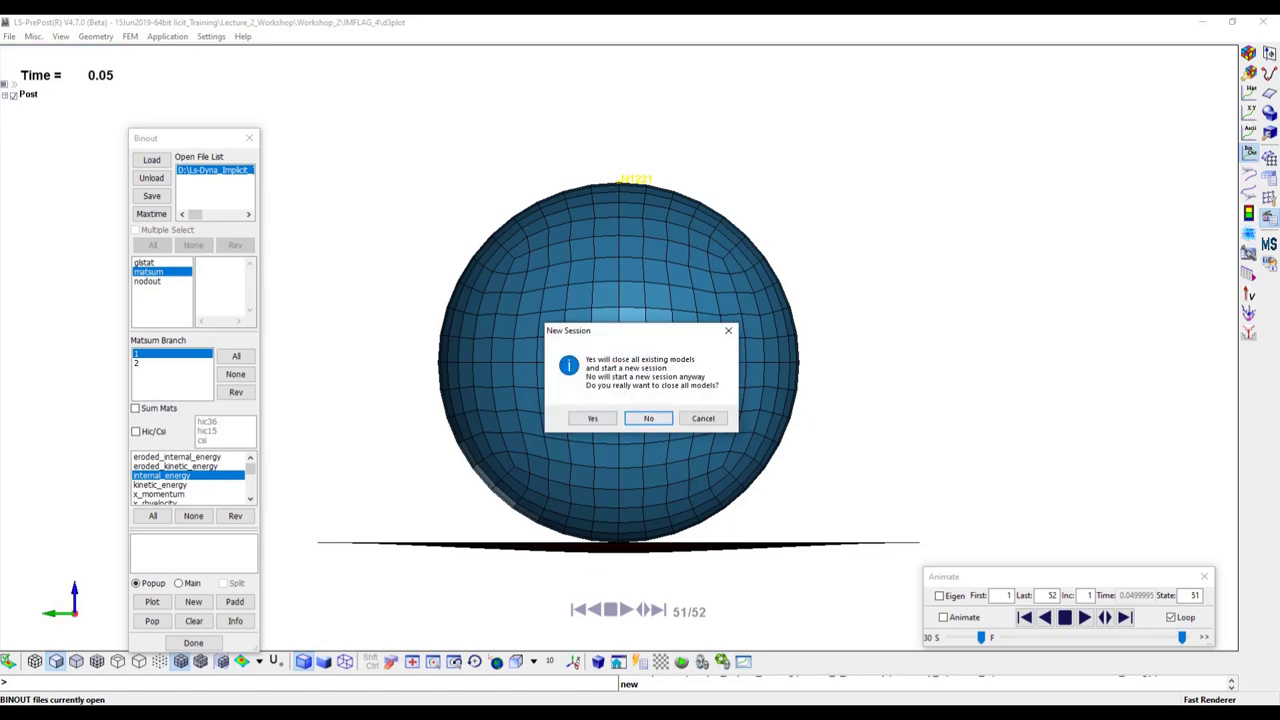
left_click(592, 418)
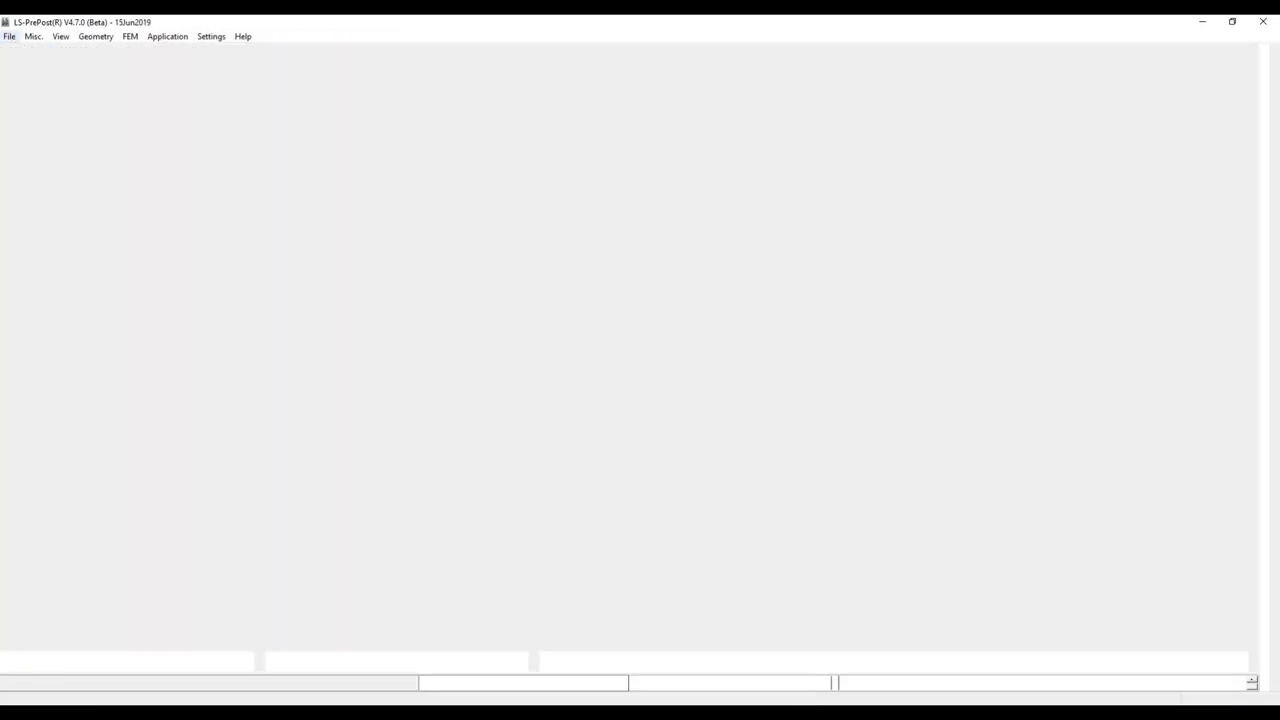
- Open the d3plot file from Workshop_2\IMFLAG_5
left_click(9, 36)
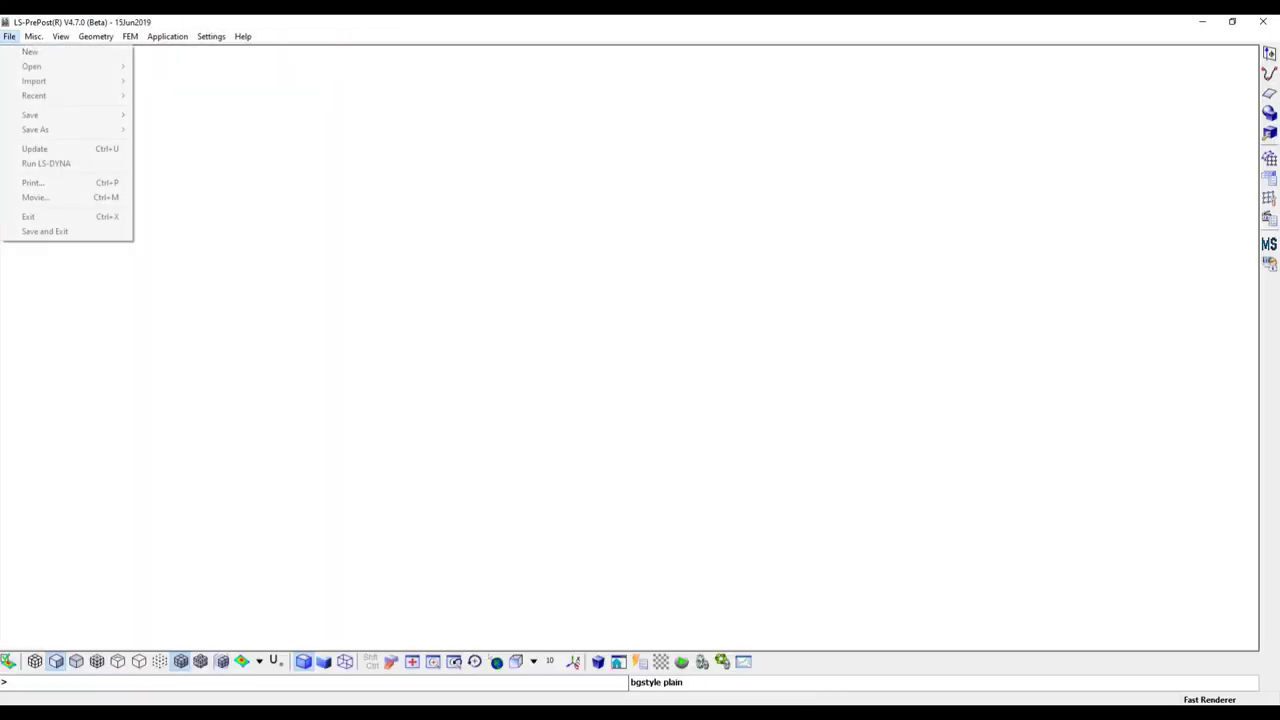
mouse_move(32, 66)
left_click(187, 66)
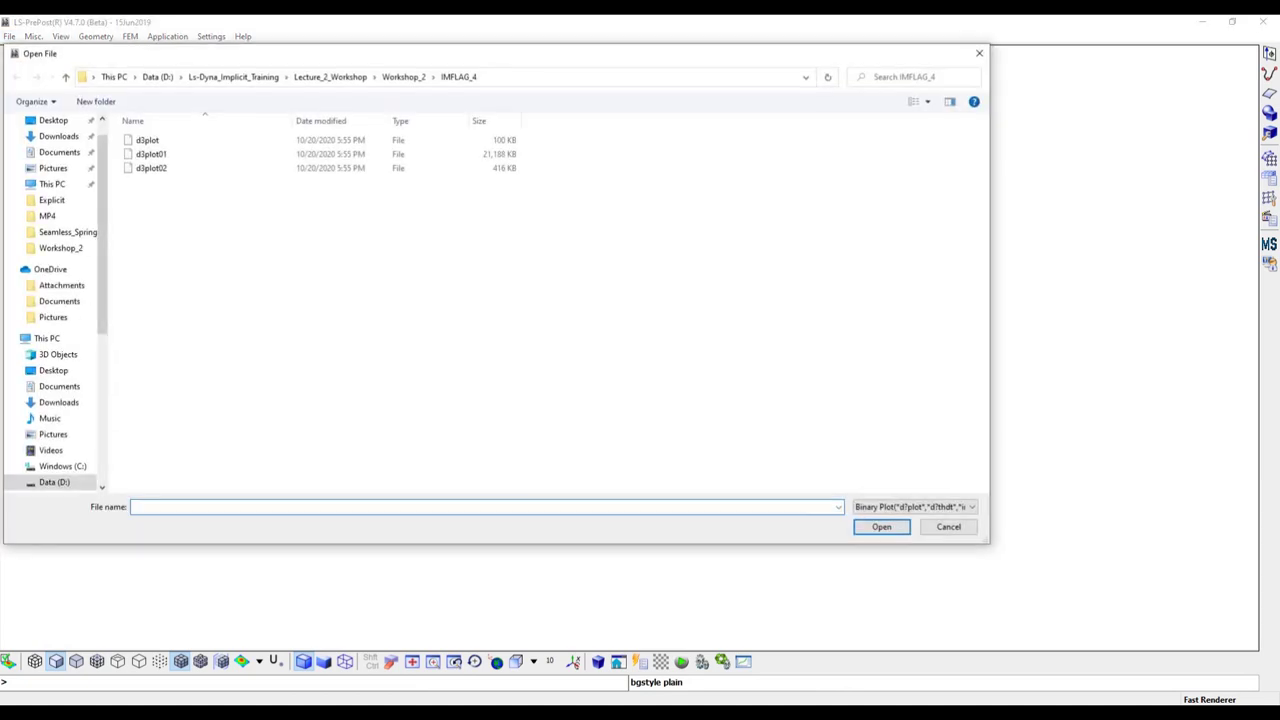
left_click(403, 76)
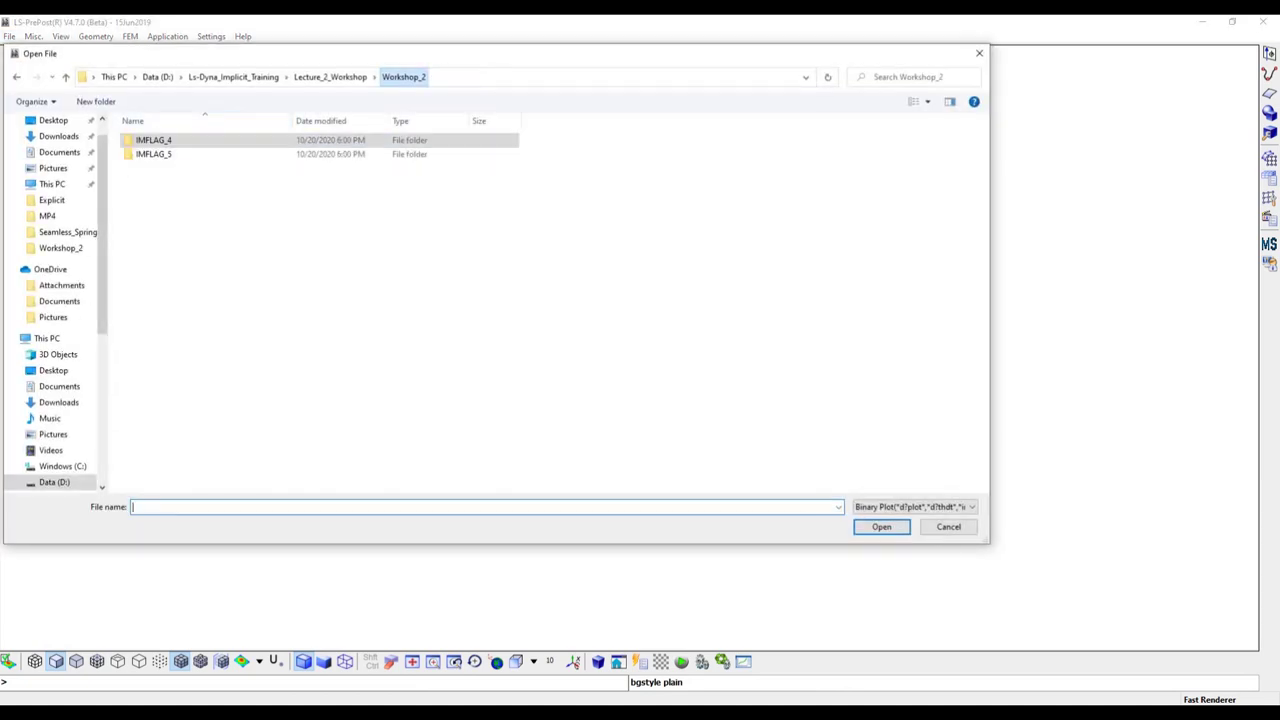
double_click(153, 154)
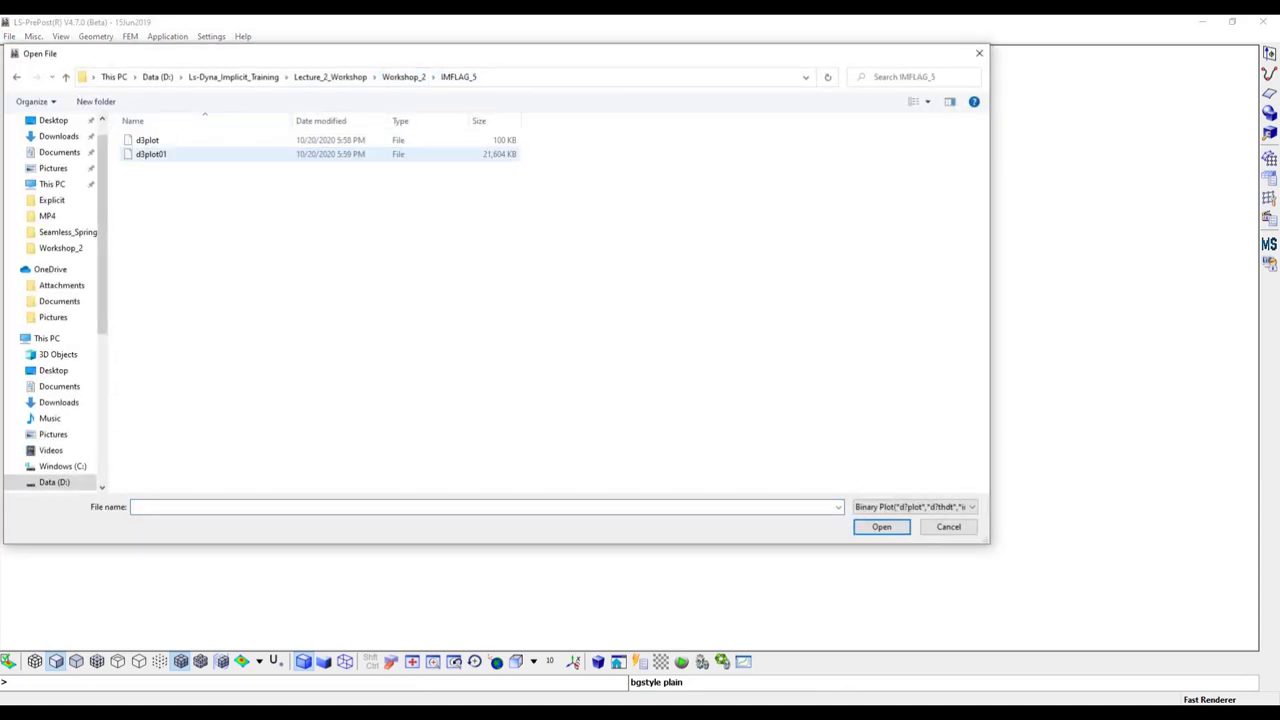
left_click(147, 140)
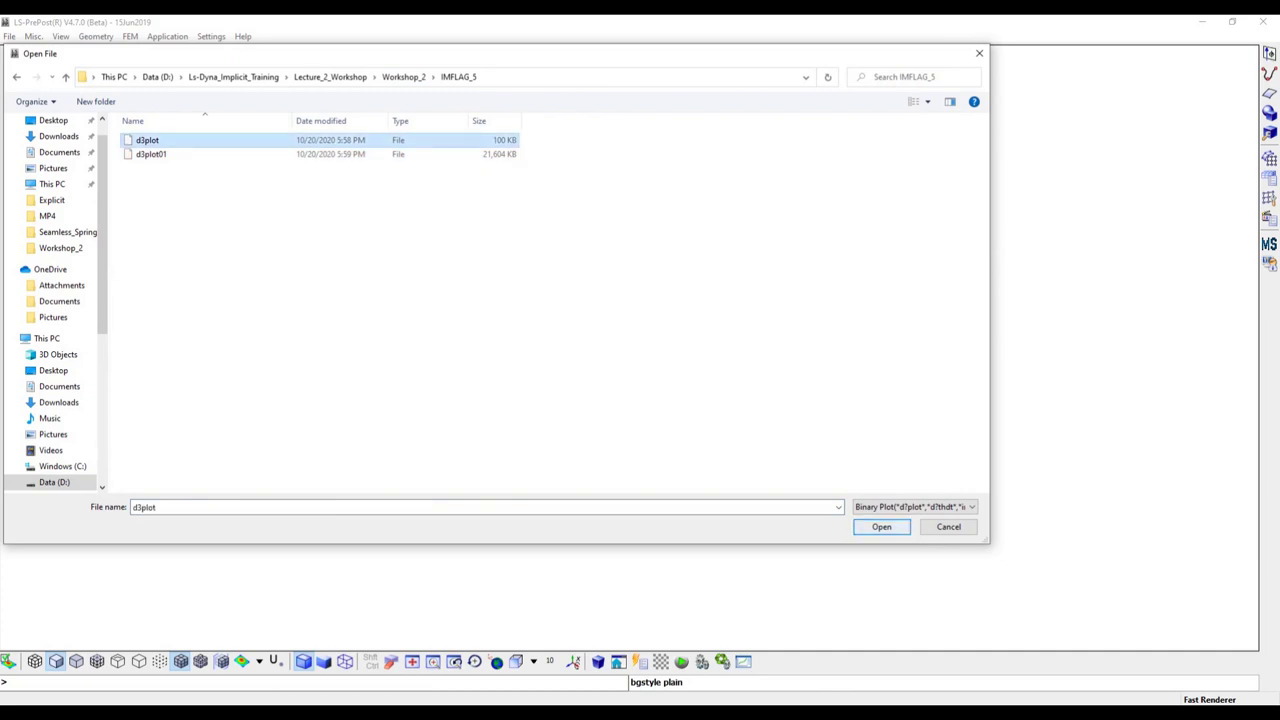
left_click(881, 527)
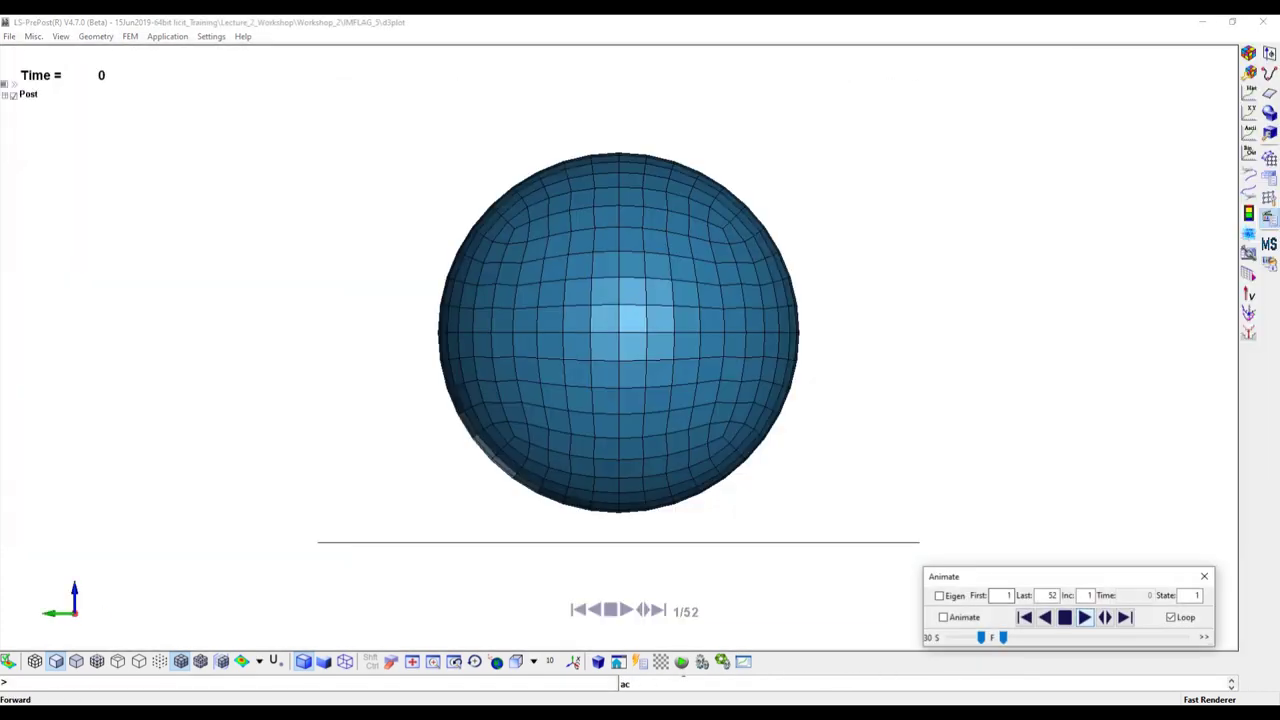
- Play the sphere-drop animation forward and stop it at state 19
left_click(1084, 617)
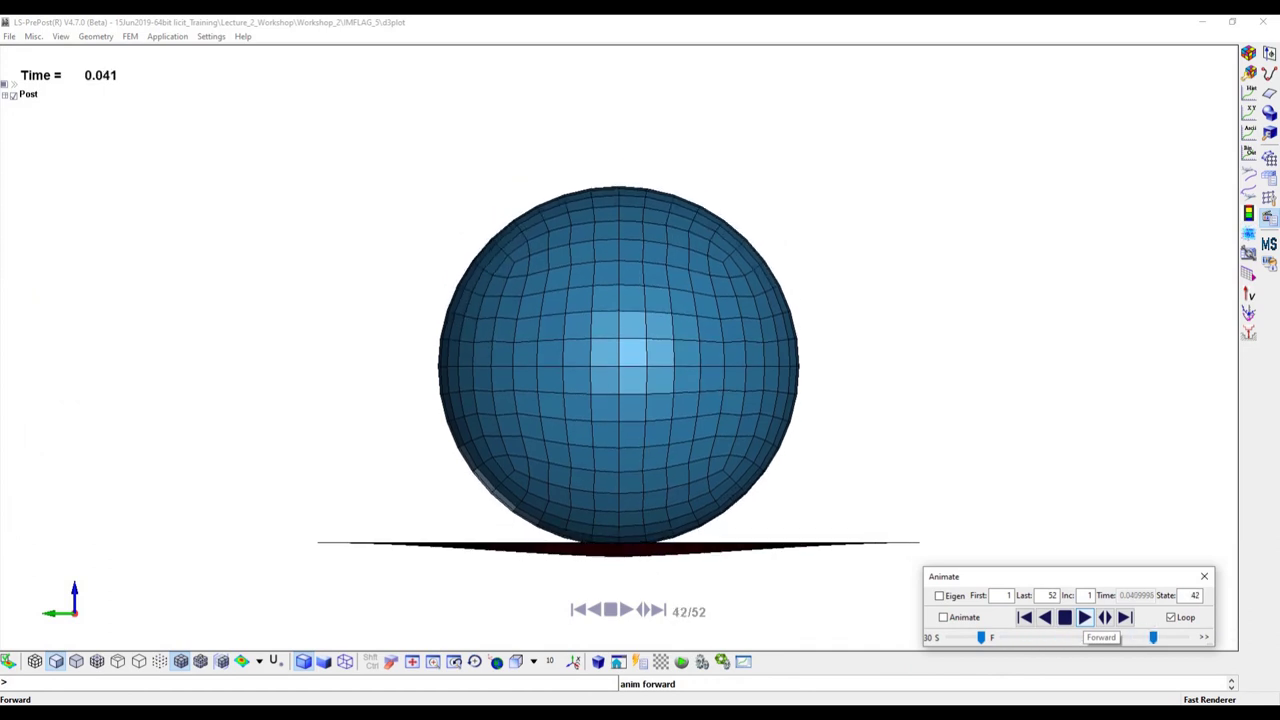
left_click(1064, 618)
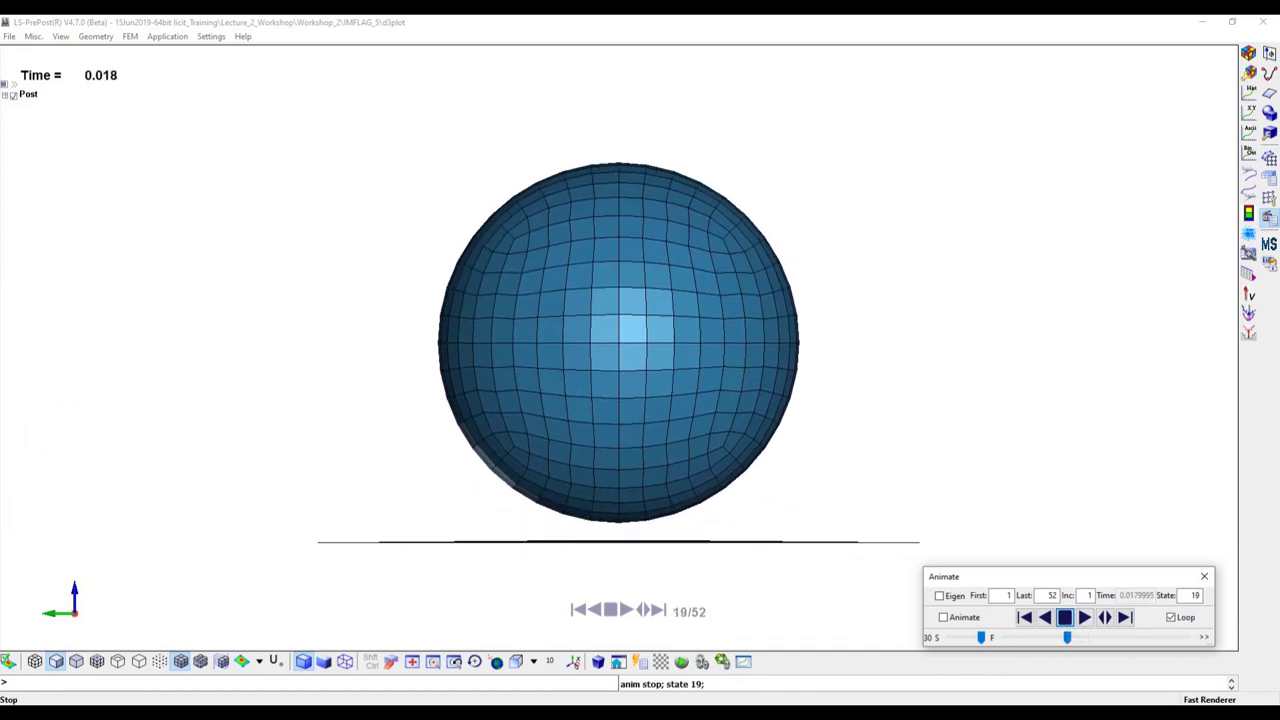
left_click(130, 36)
- Open the Binary Output reader and load the IMFLAG_5 binout file
mouse_move(154, 114)
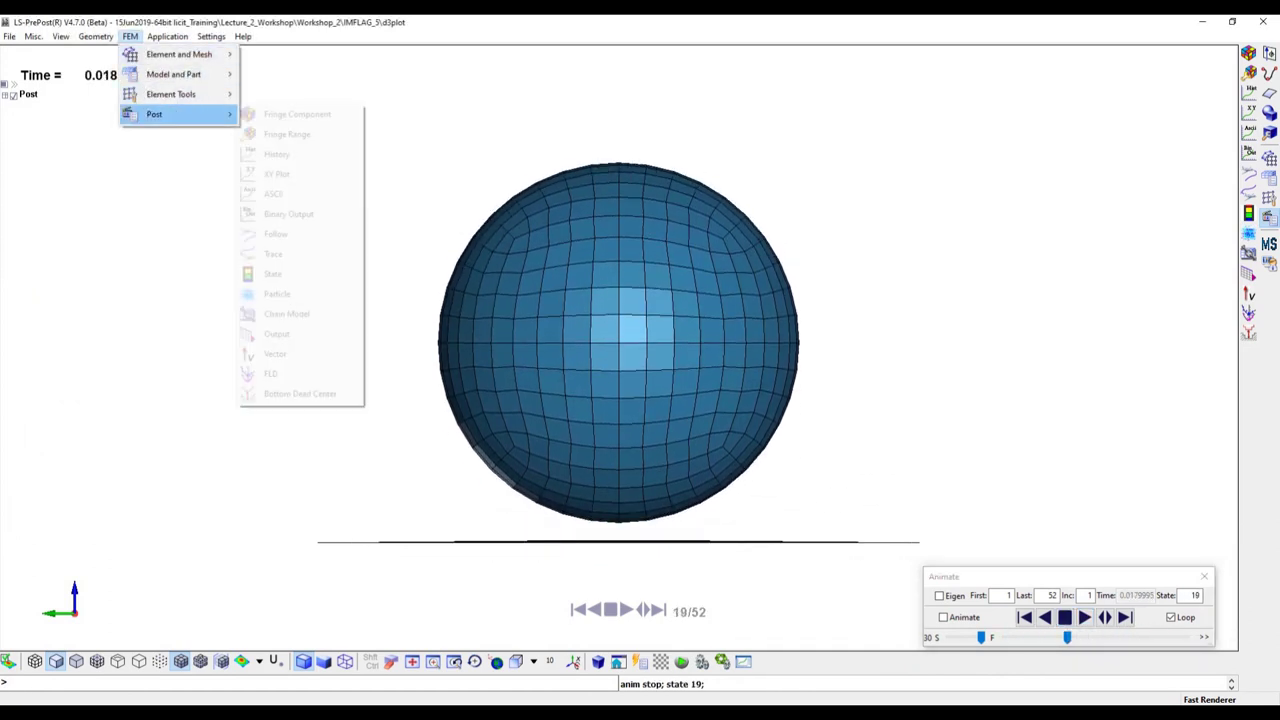
left_click(288, 214)
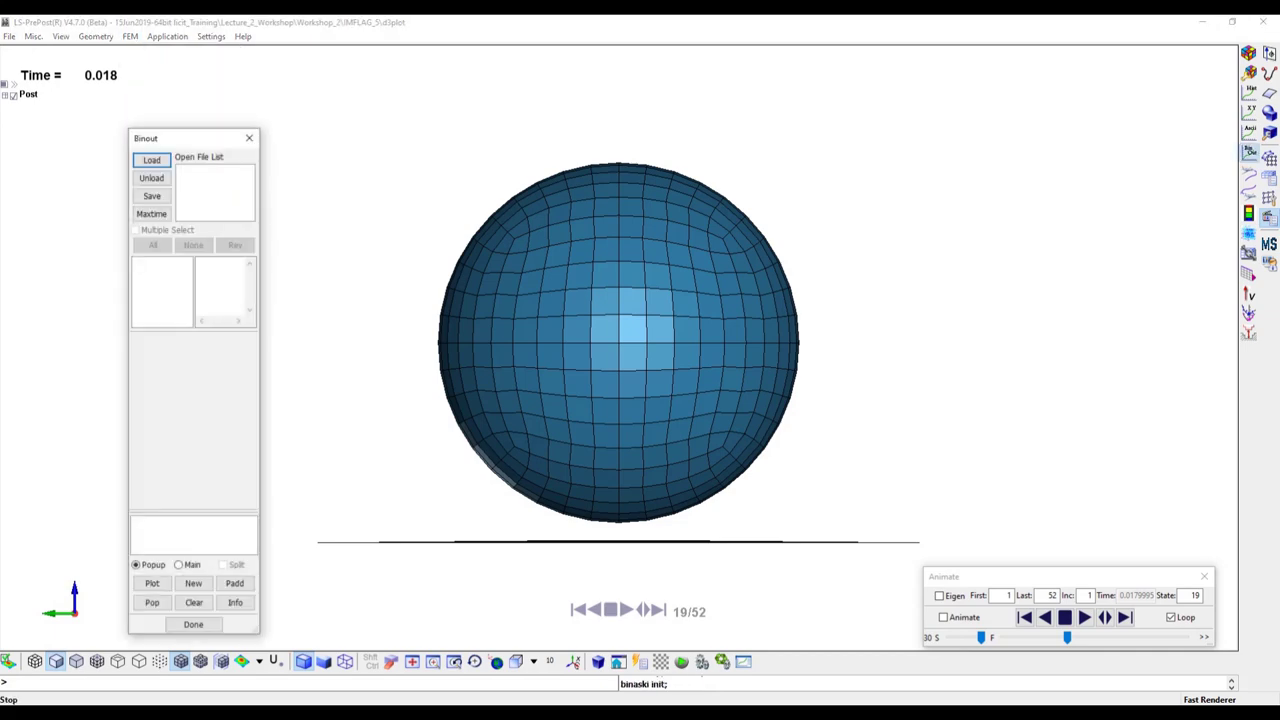
left_click(151, 160)
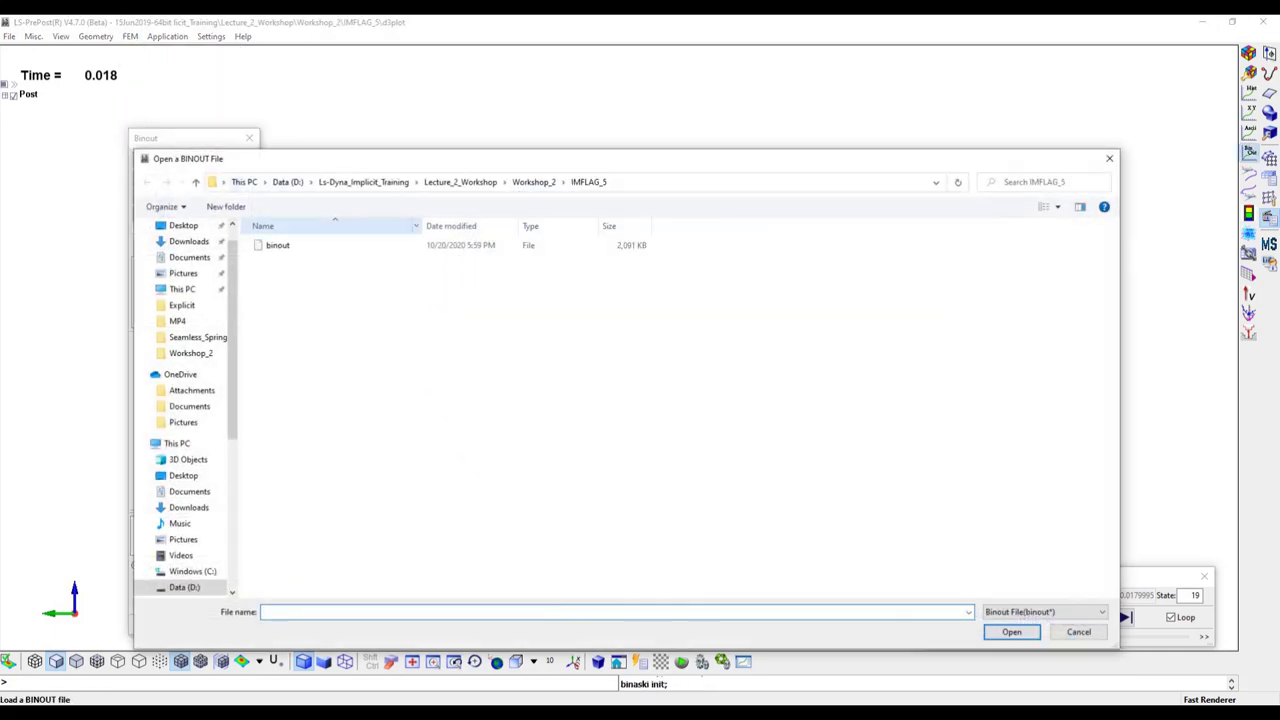
left_click(1011, 631)
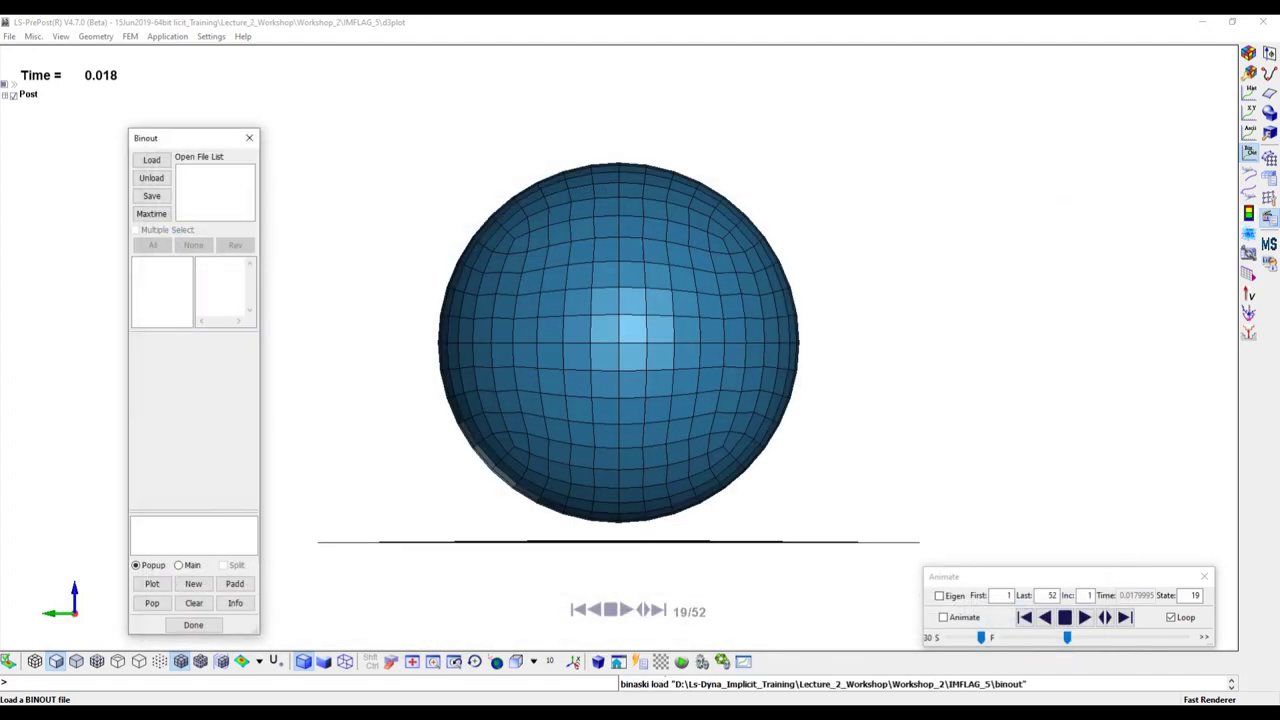
- Plot the nodout z_displacement history of node 1221
left_click(147, 281)
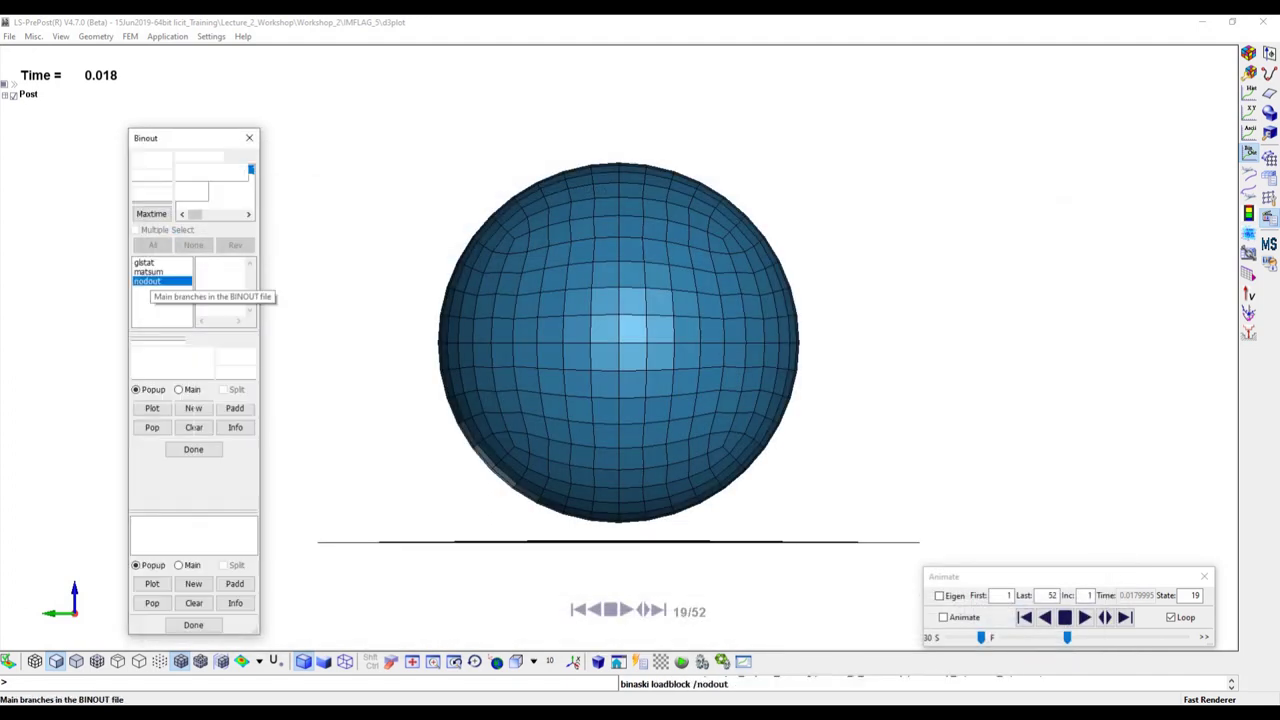
left_click(160, 354)
left_click(250, 464)
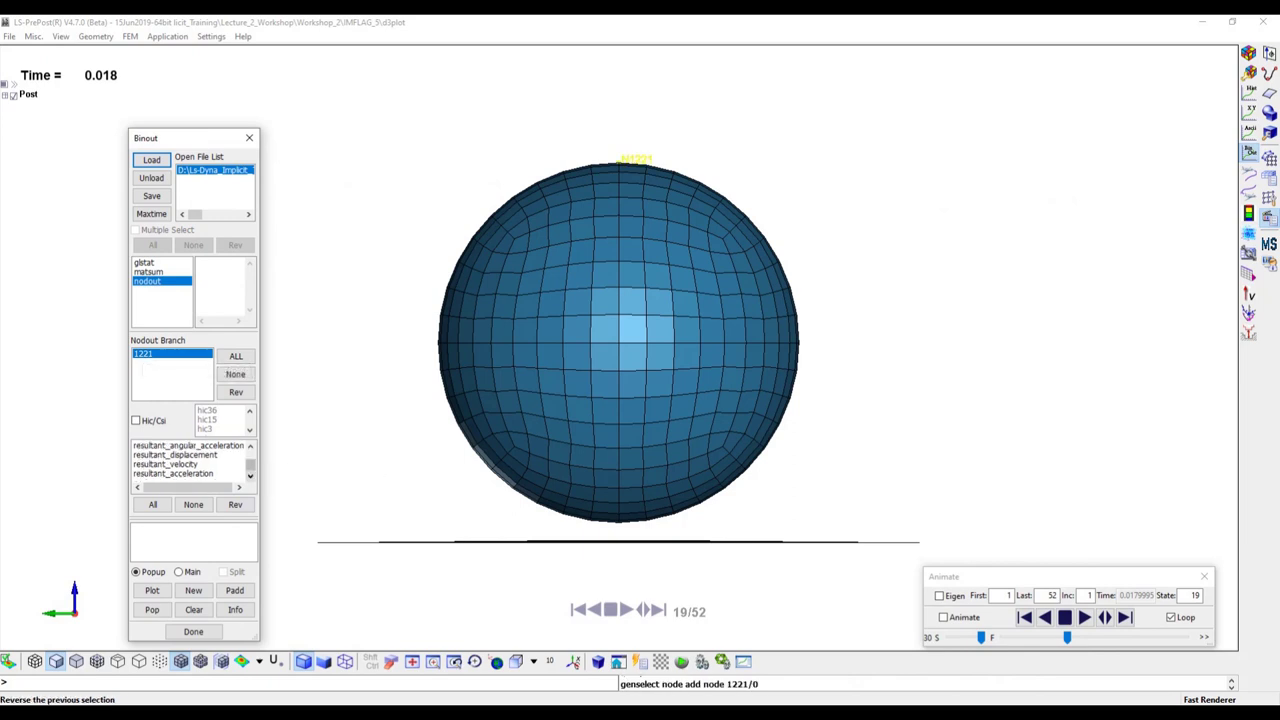
left_click(250, 446)
left_click(250, 446)
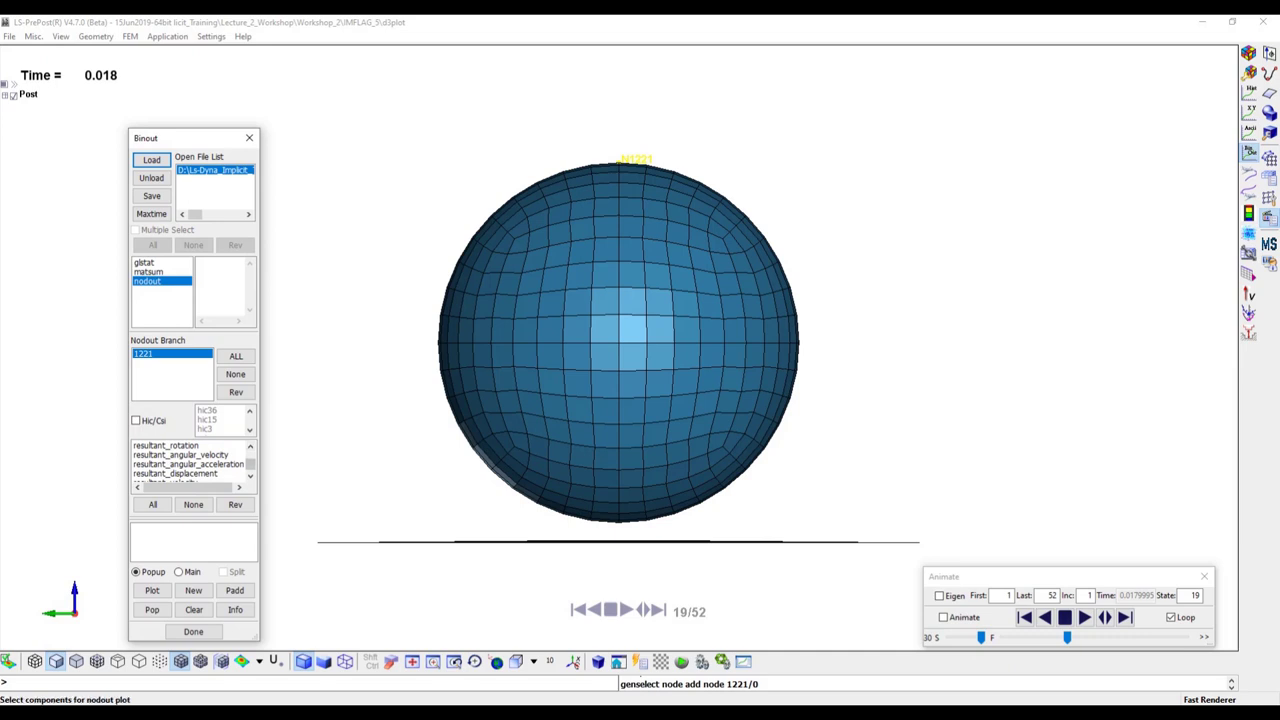
scroll(248, 465, "down", 3)
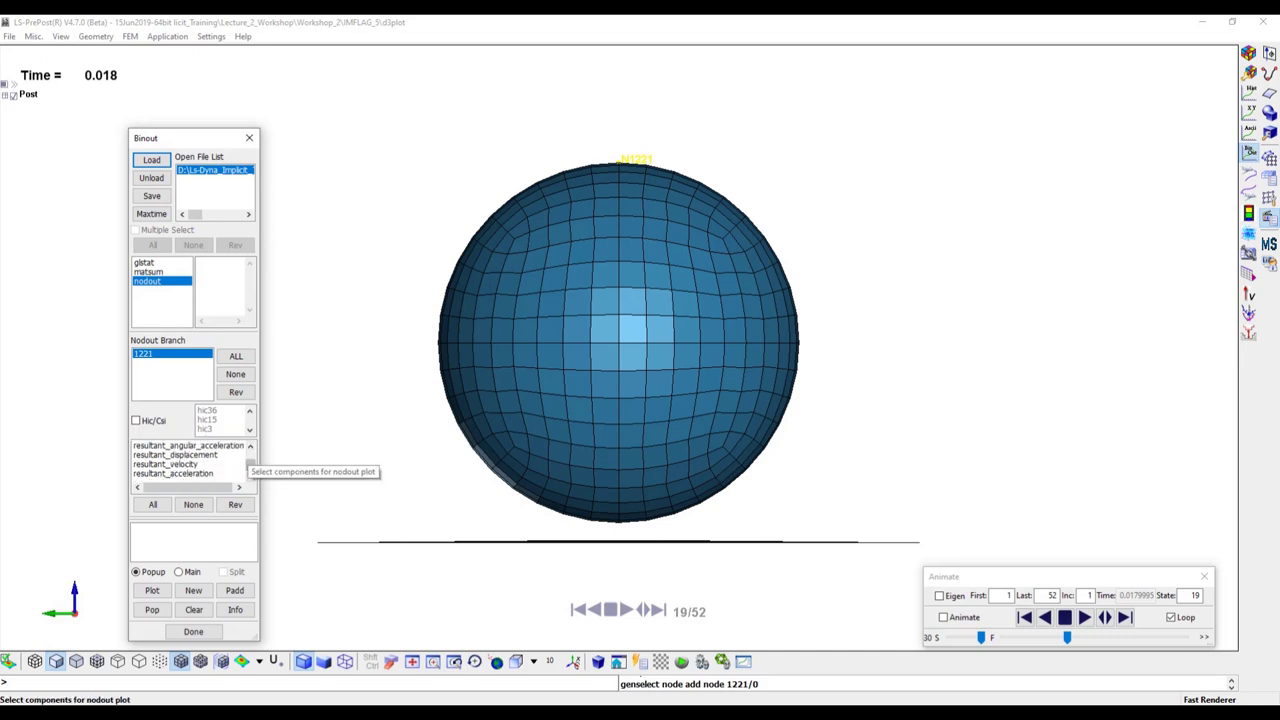
scroll(248, 465, "down", 5)
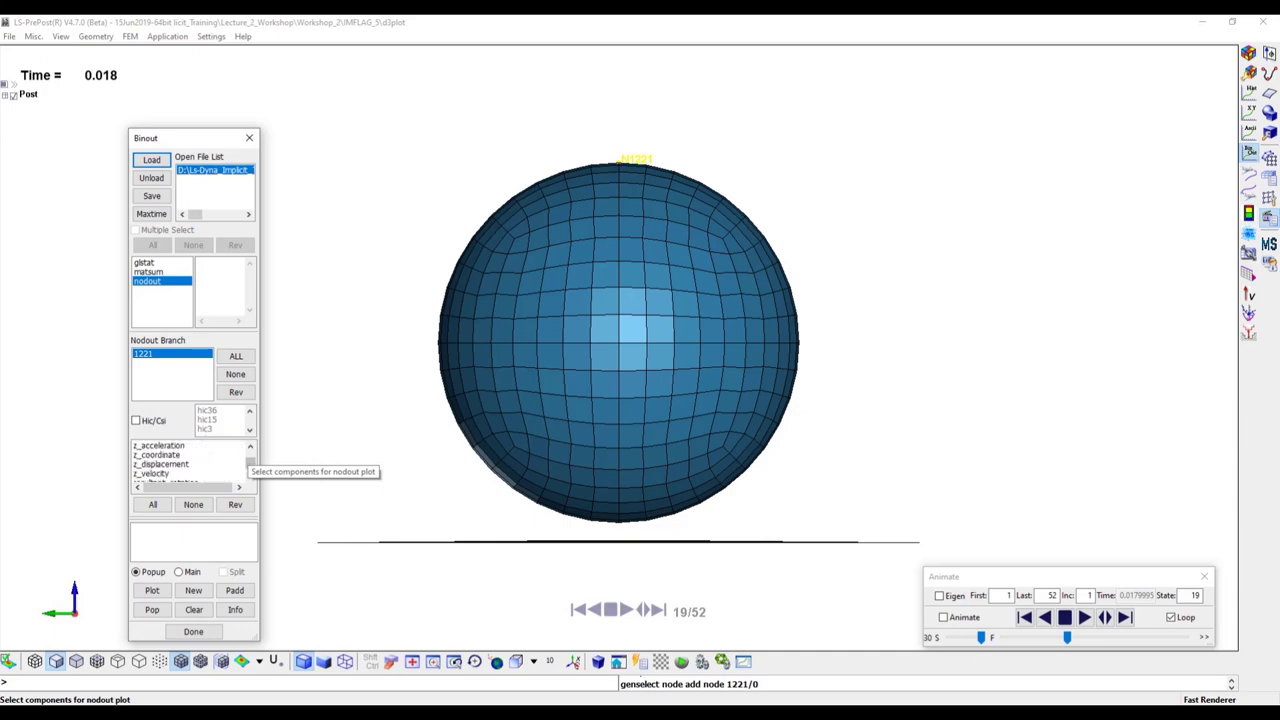
left_click(160, 464)
left_click(152, 590)
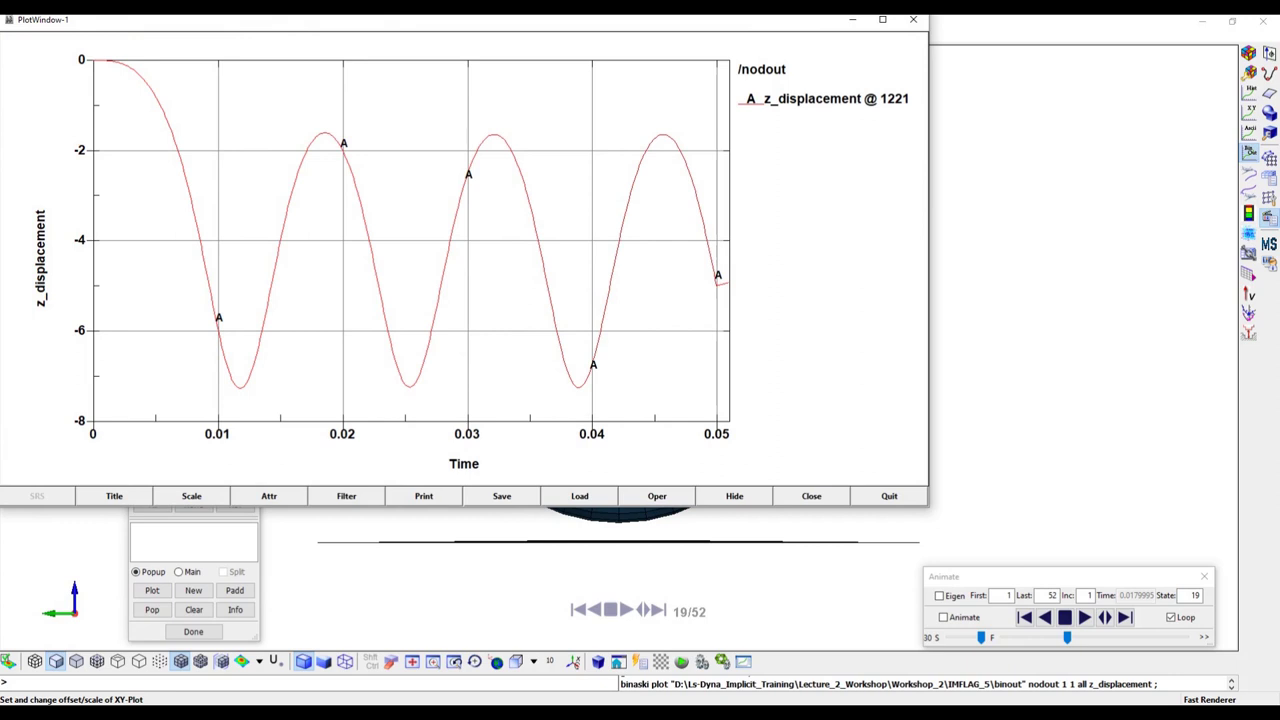
- Zoom into the curve's end near time 0.05, reset the scale to full range, and close the plot
left_click_drag(688, 258, 776, 313)
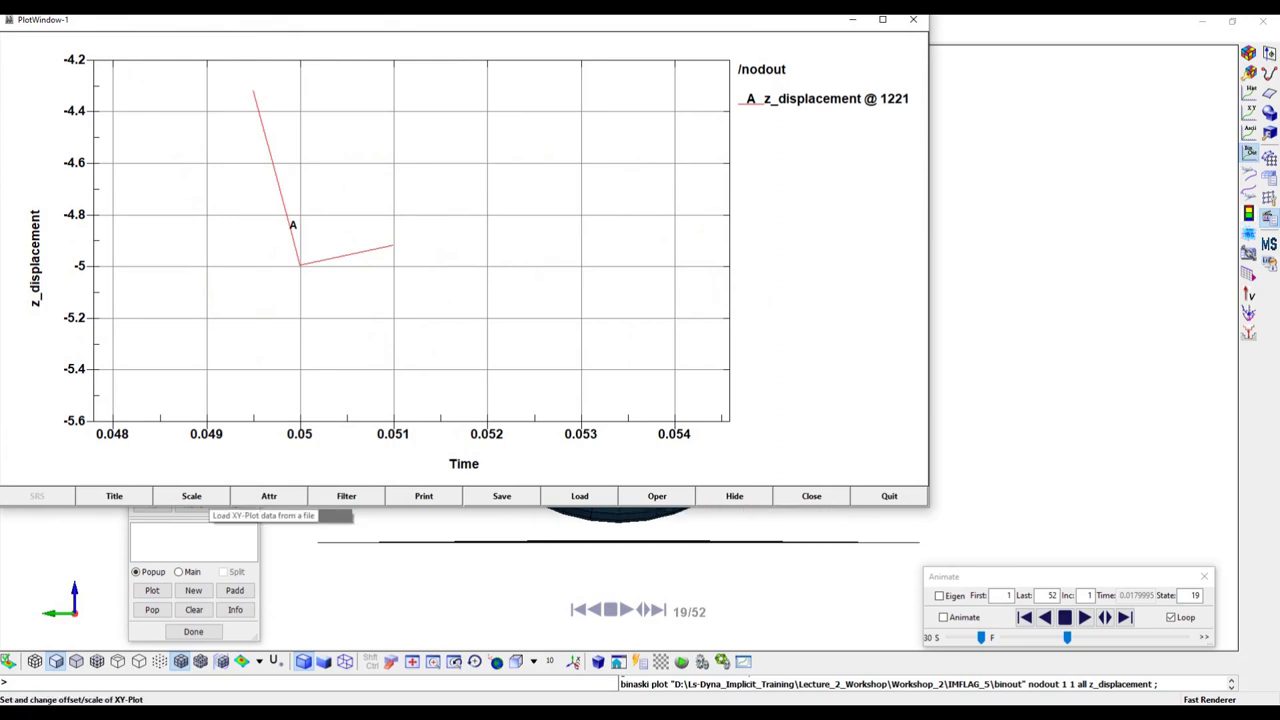
left_click(191, 496)
left_click(658, 633)
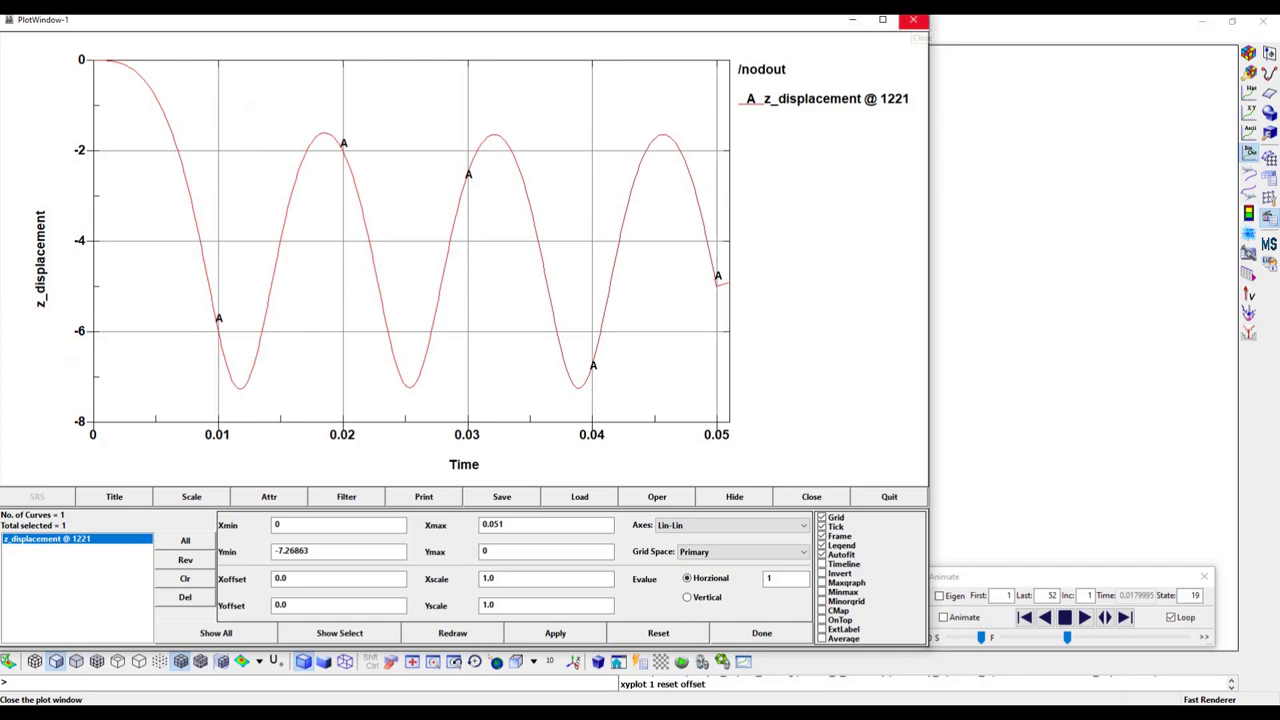
left_click(913, 19)
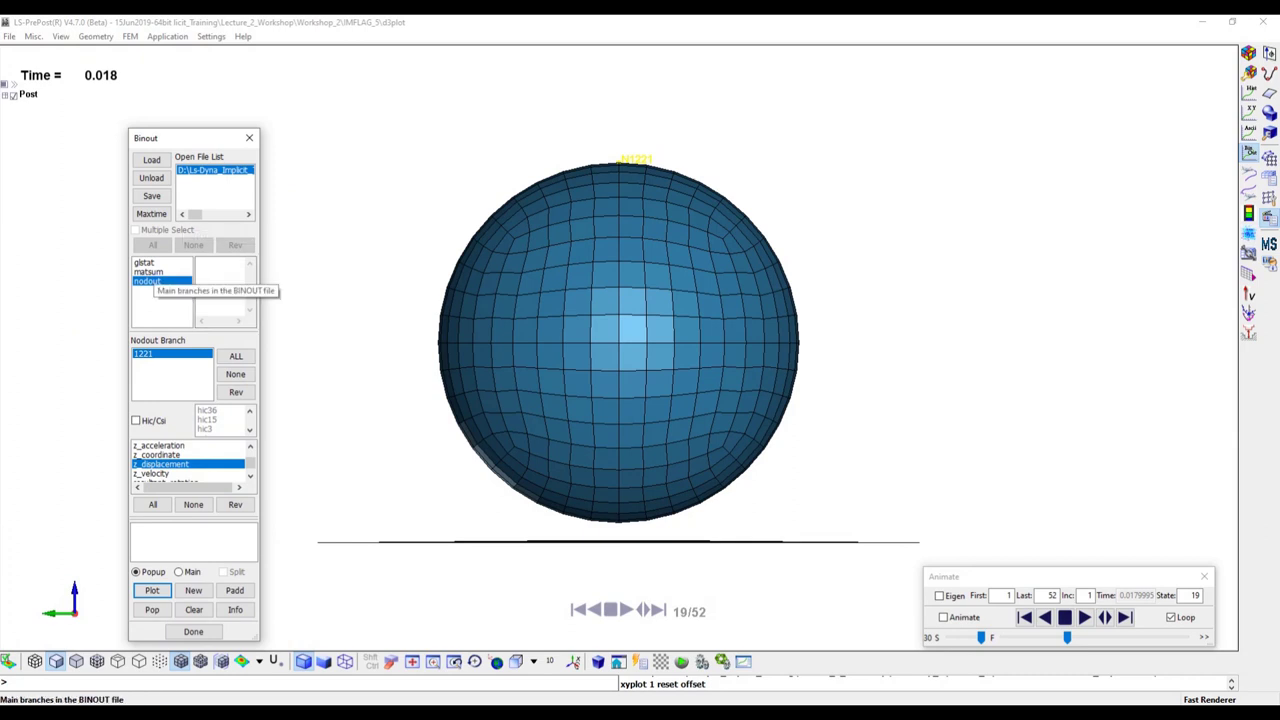
- Plot material 1's matsum internal_energy in a new window, then bring up the binout Load dialog
left_click(148, 271)
left_click(145, 354)
left_click_drag(251, 468, 251, 488)
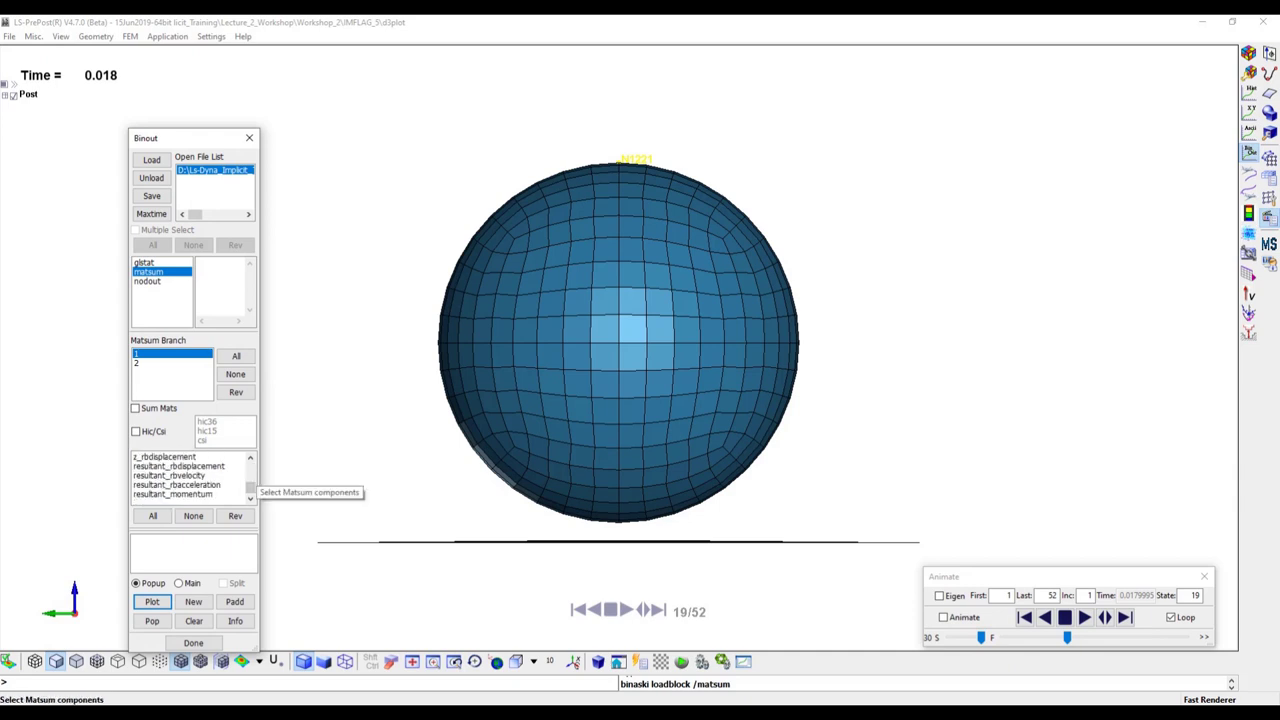
left_click_drag(251, 488, 251, 462)
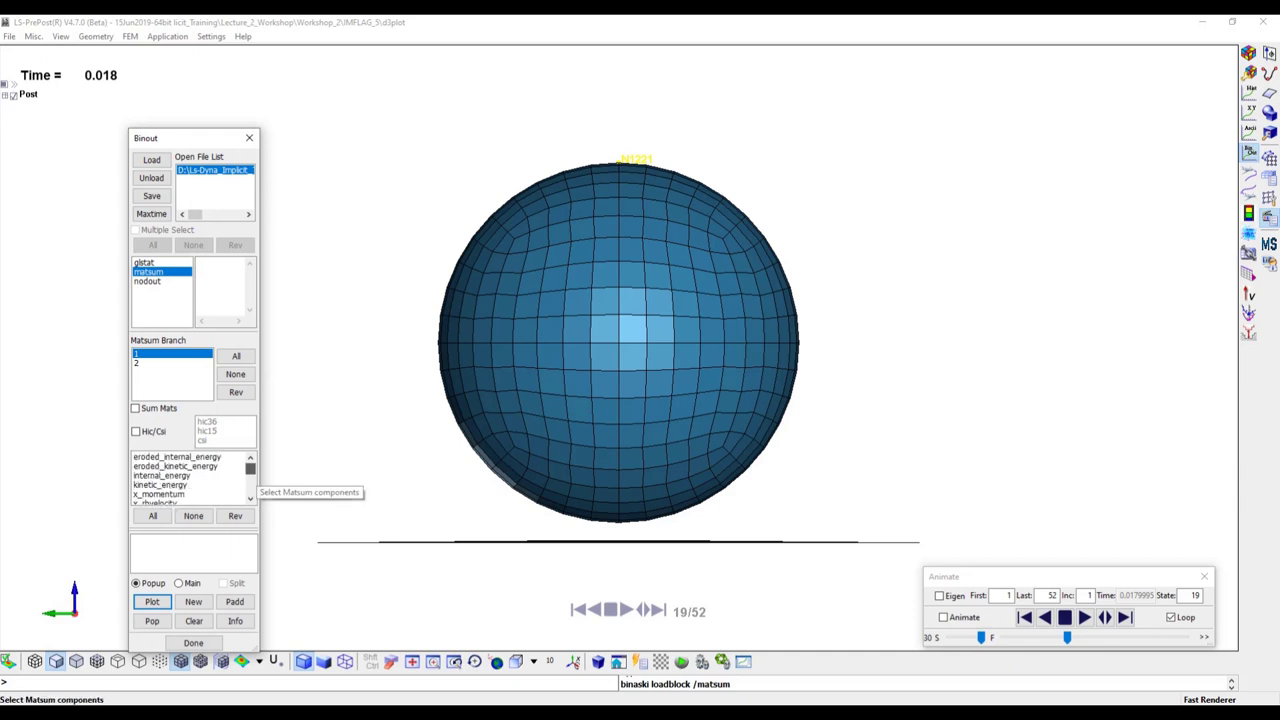
left_click(170, 475)
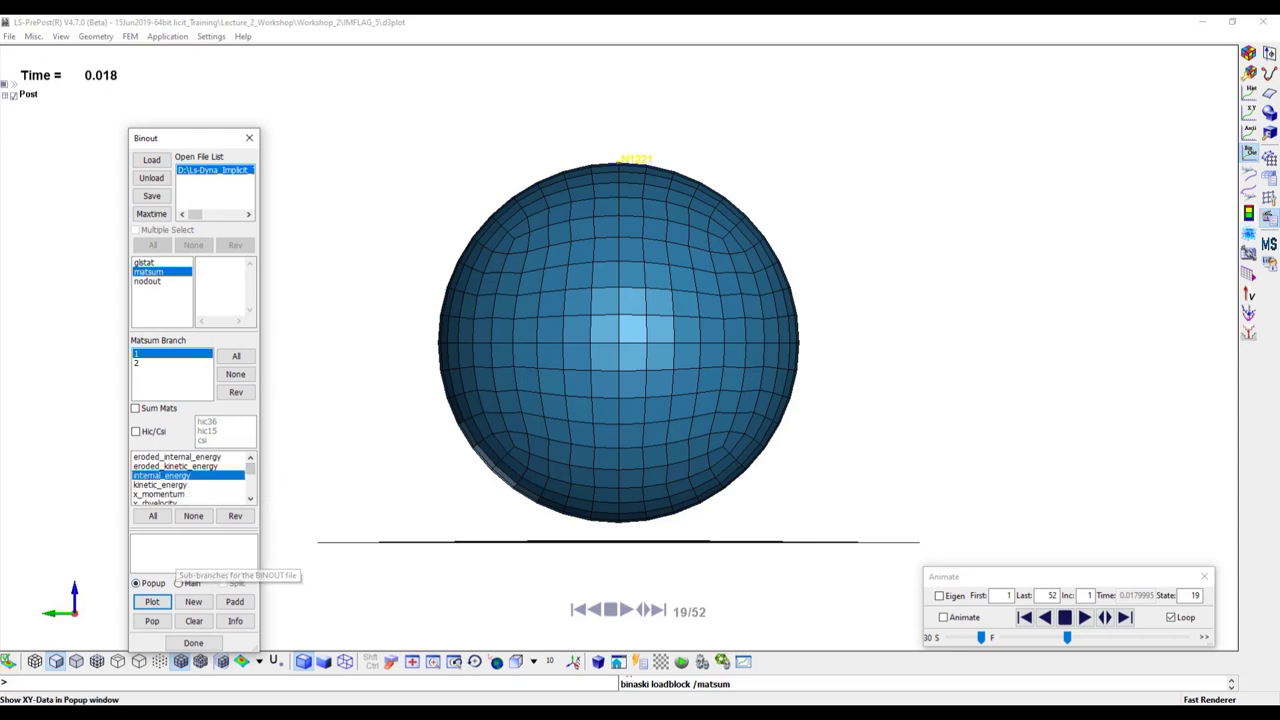
left_click(152, 601)
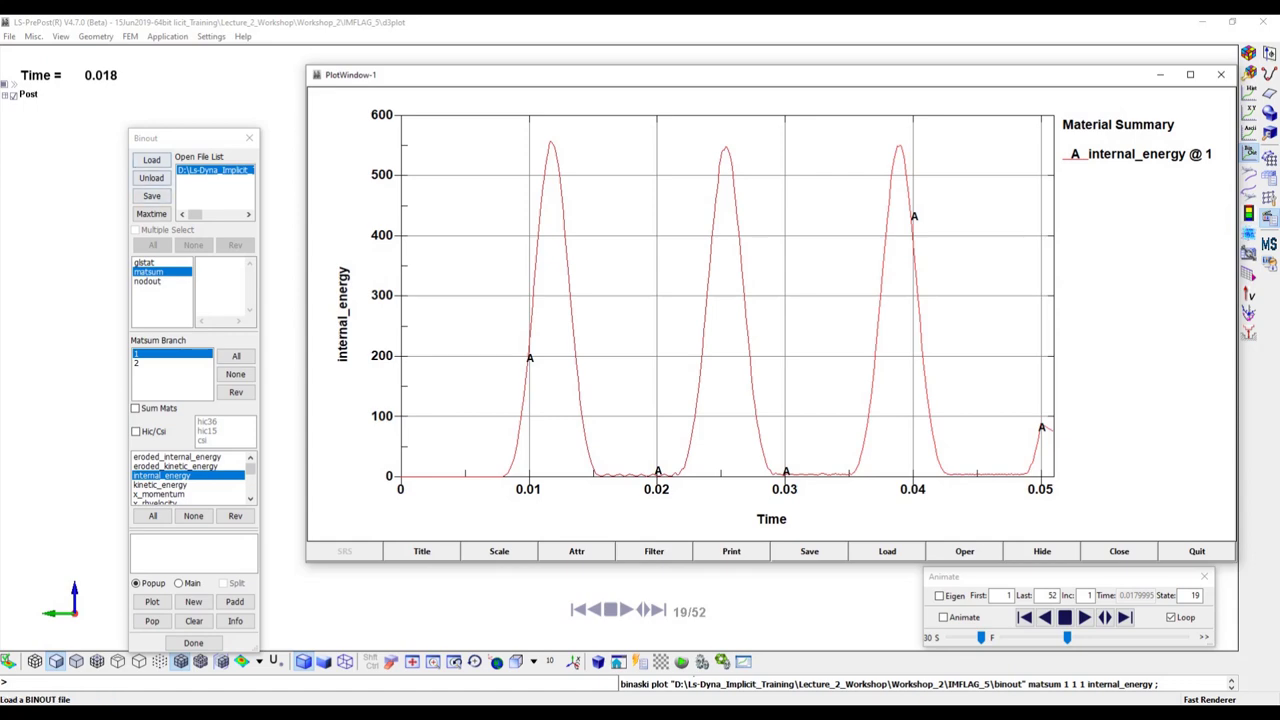
left_click(151, 160)
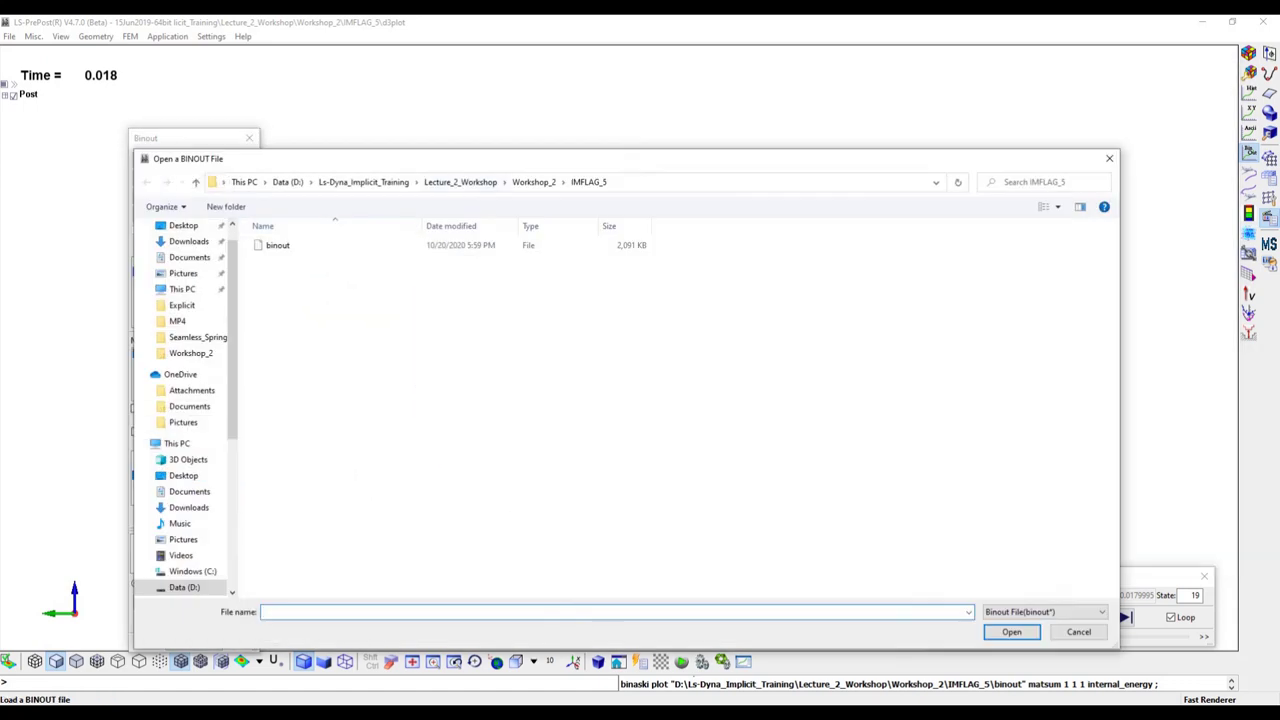
- Load the binout file from Workshop_2\IMFLAG_4
left_click(533, 182)
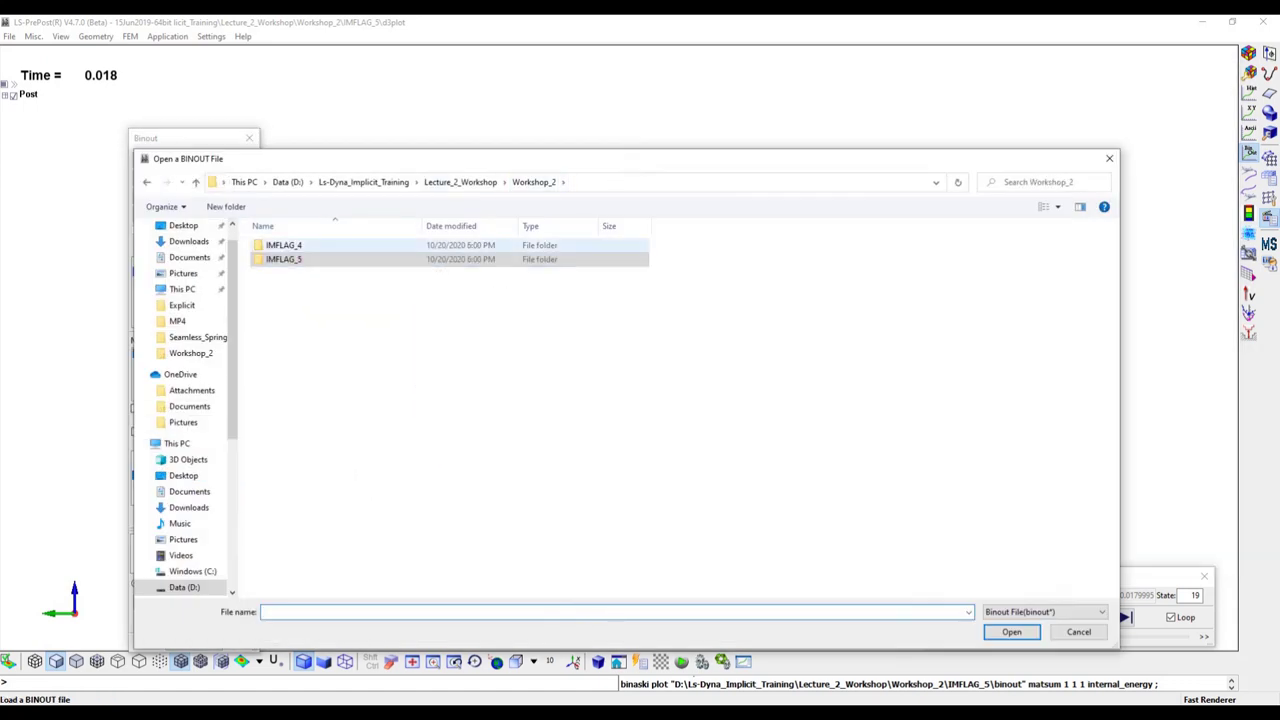
double_click(283, 245)
left_click(277, 245)
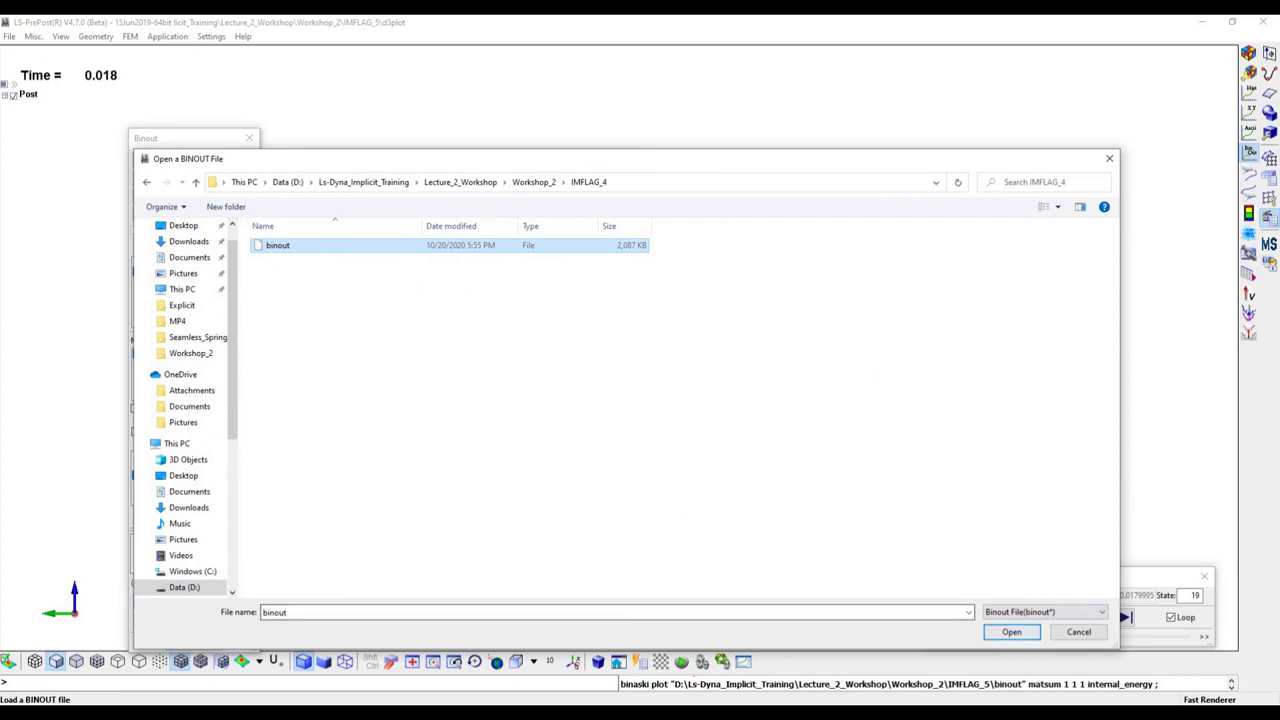
left_click(1012, 631)
- Add IMFLAG_4's material 1 internal_energy to the existing plot as curve B
left_click(212, 179)
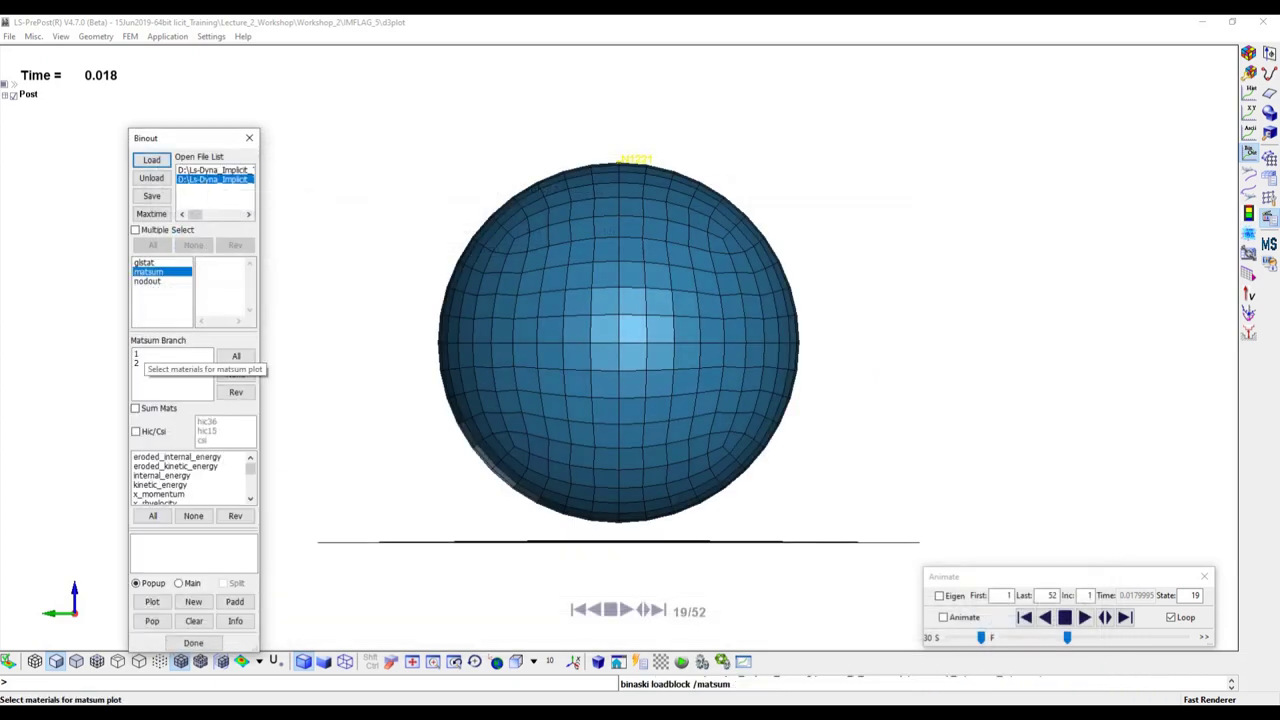
left_click(140, 354)
left_click(161, 475)
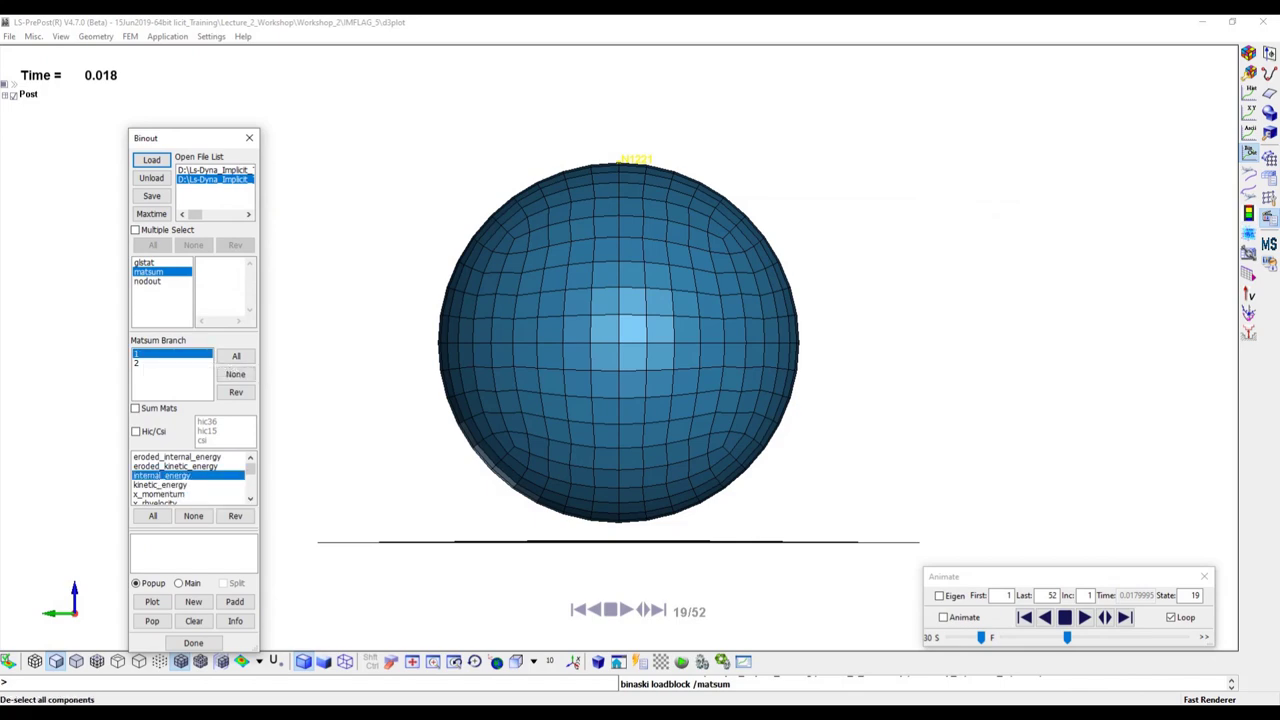
left_click(234, 601)
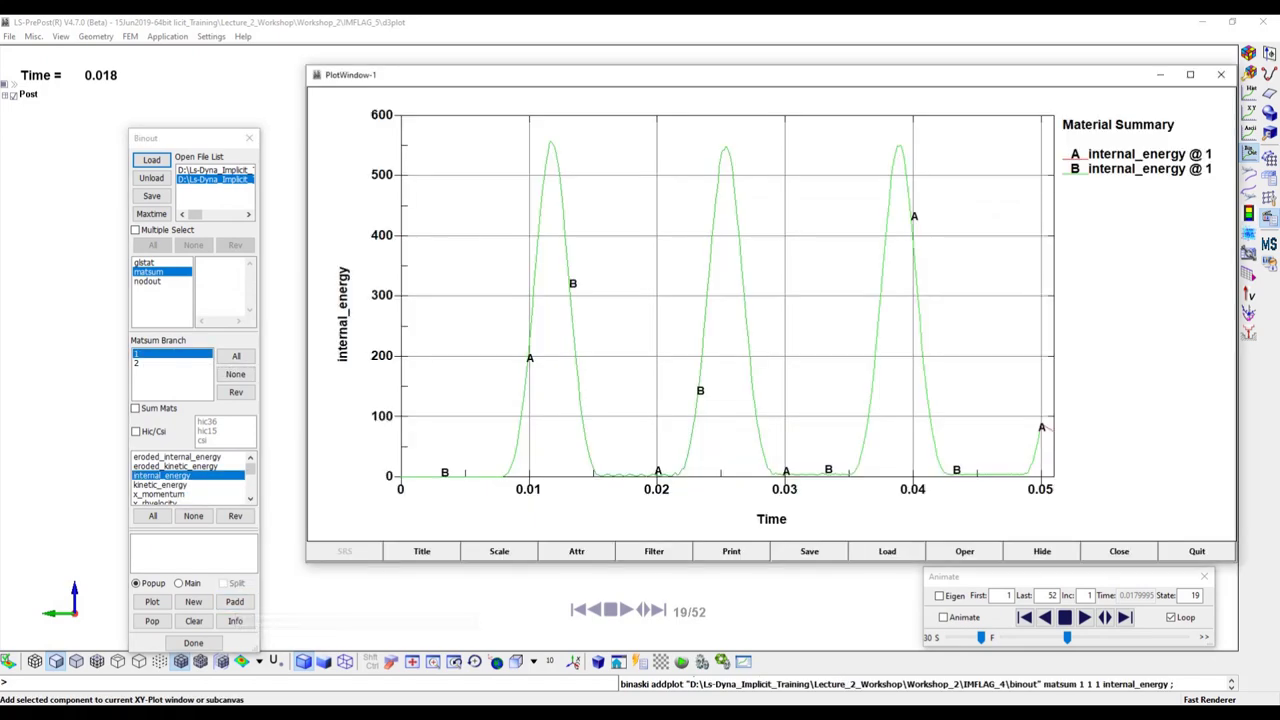